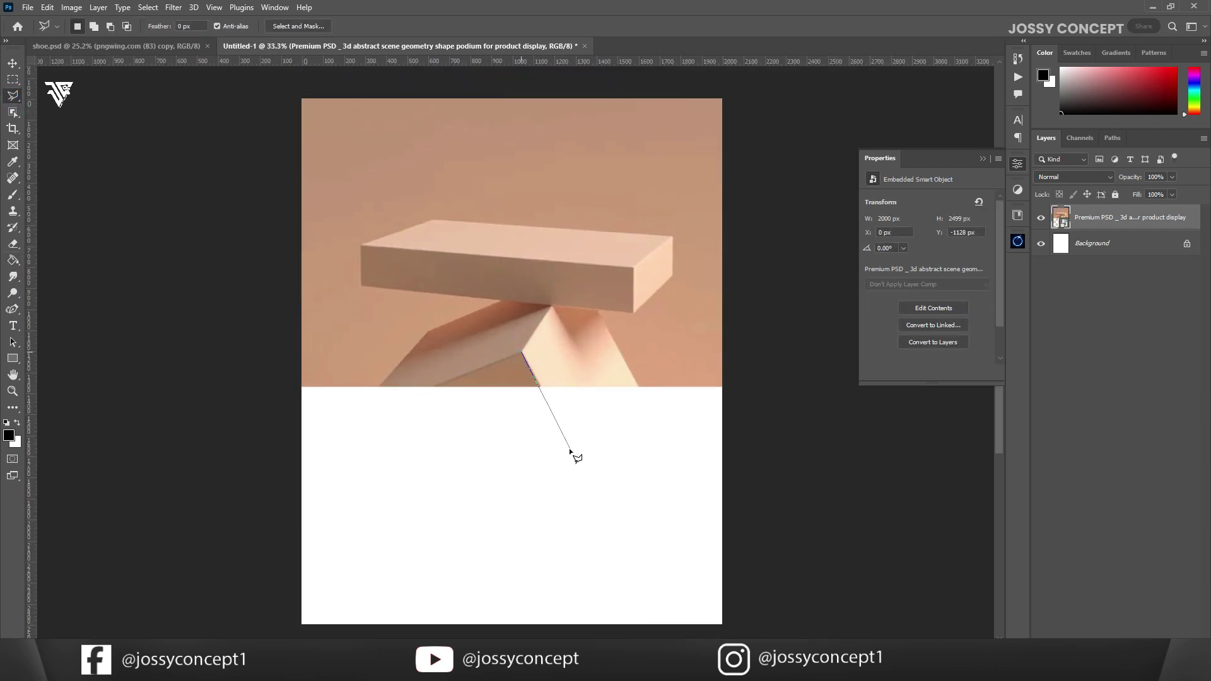
- Outline the support block's front face with the Polygonal Lasso and fill it on a new layer with brown sampled from the reference
left_click(468, 629)
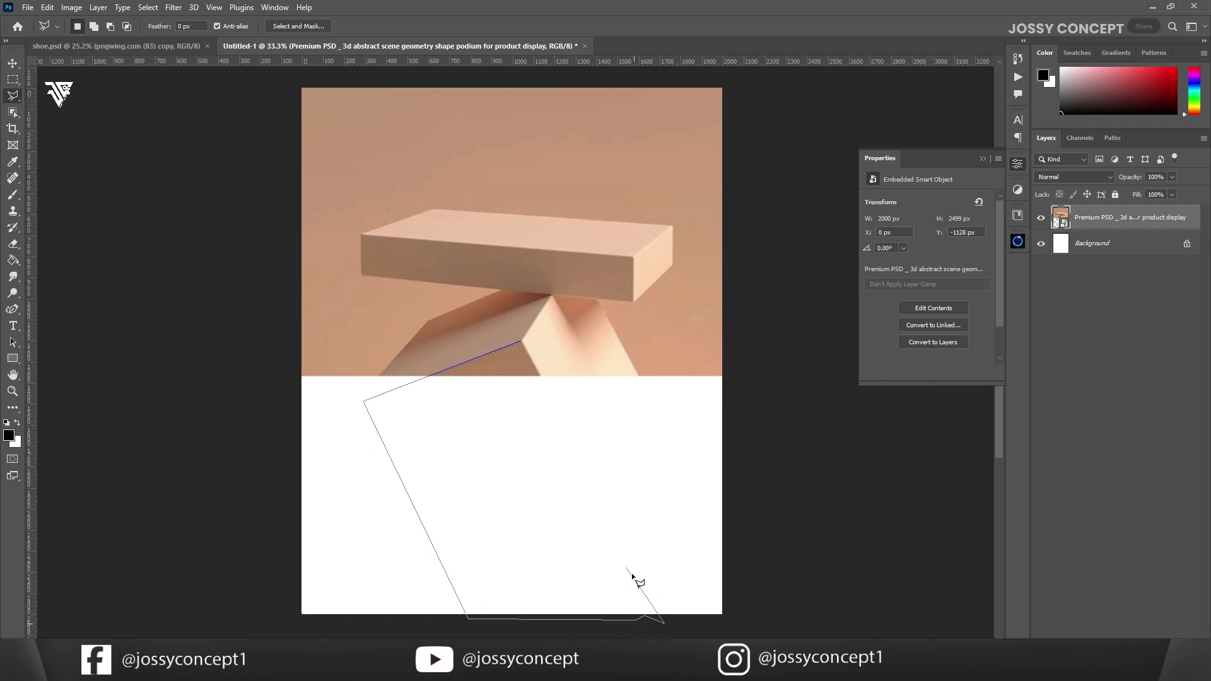
left_click(522, 342)
key("ctrl+shift+alt+n")
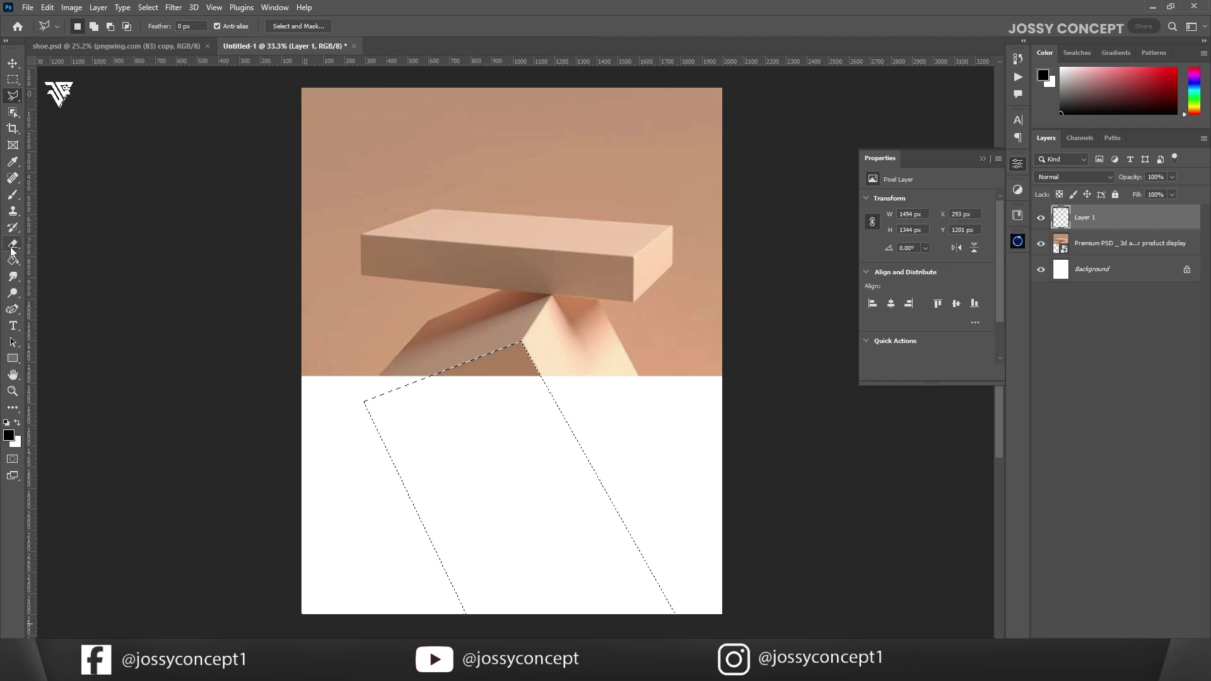
left_click(12, 259)
left_click(501, 370, "alt")
left_click(498, 432)
key("ctrl+d")
scroll(495, 357, "up", 2)
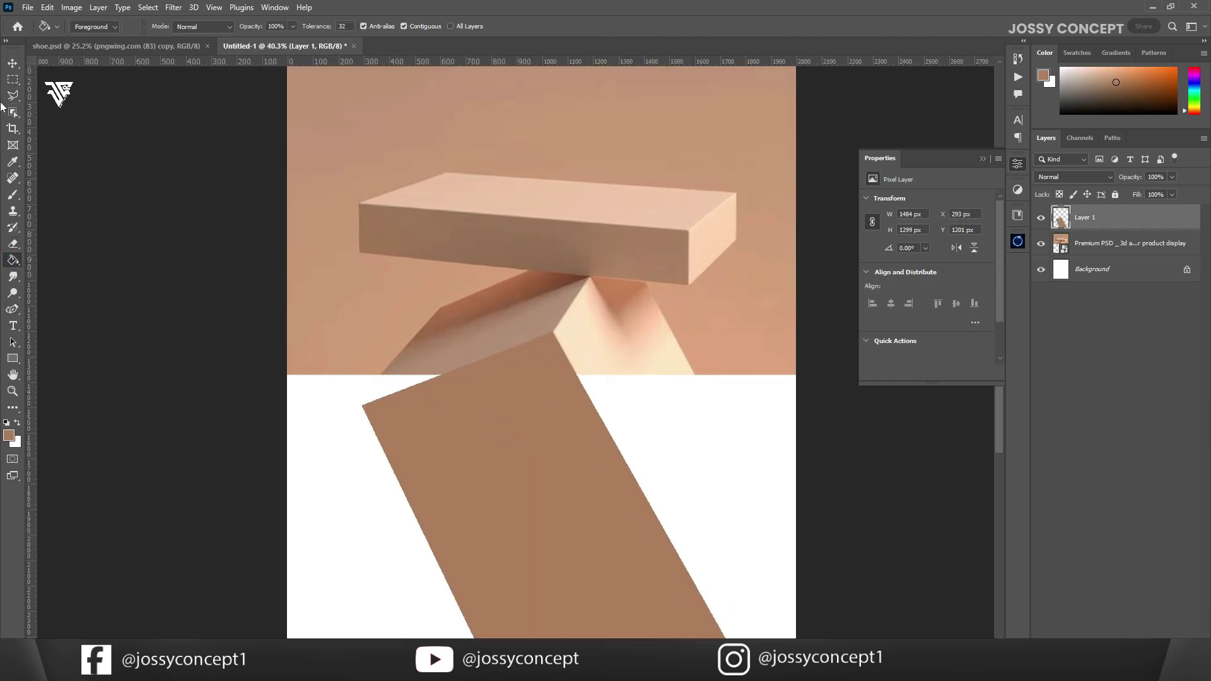
- Outline the support block's sloped upper face with the Polygonal Lasso and fill it with its sampled pinkish brown
key("l")
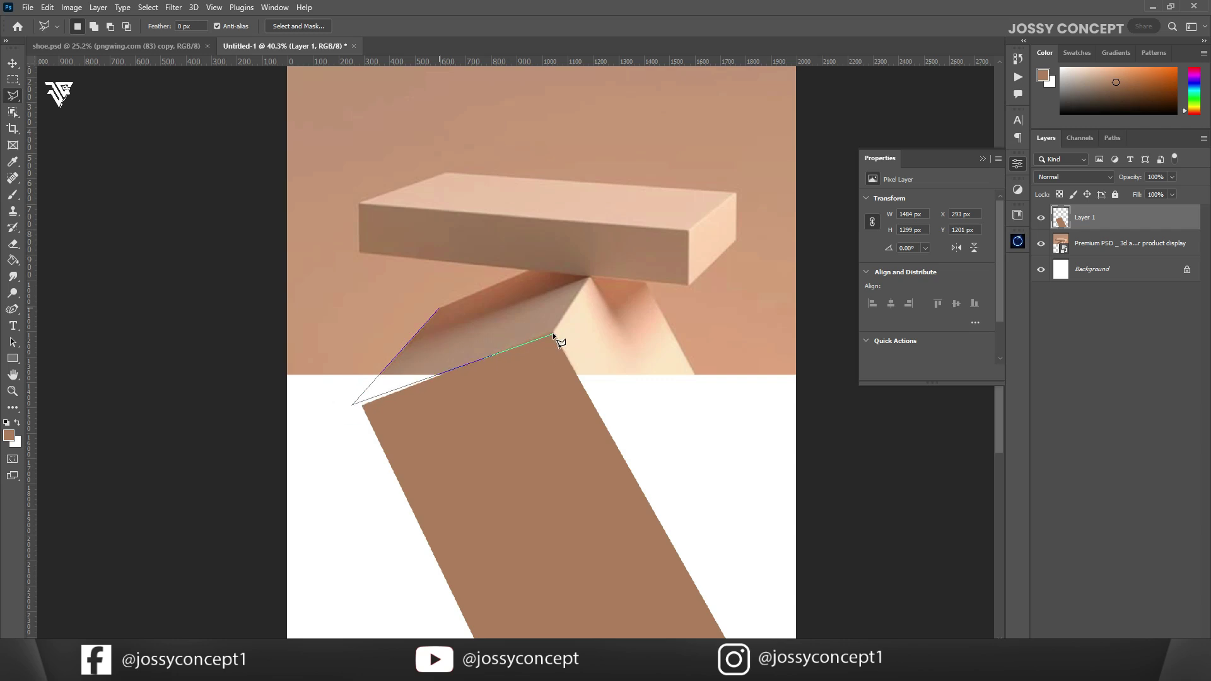
left_click(441, 310)
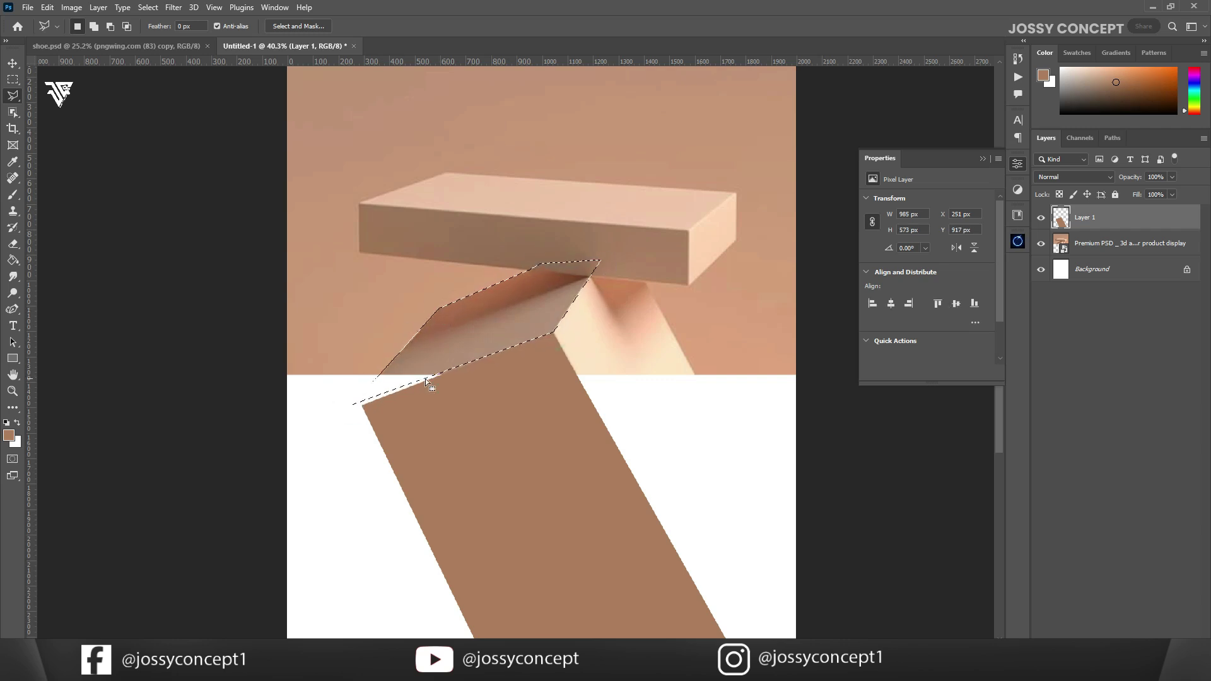
left_click(13, 259)
left_click(436, 349, "alt")
left_click(437, 353)
key("ctrl+d")
scroll(372, 436, "up", 6)
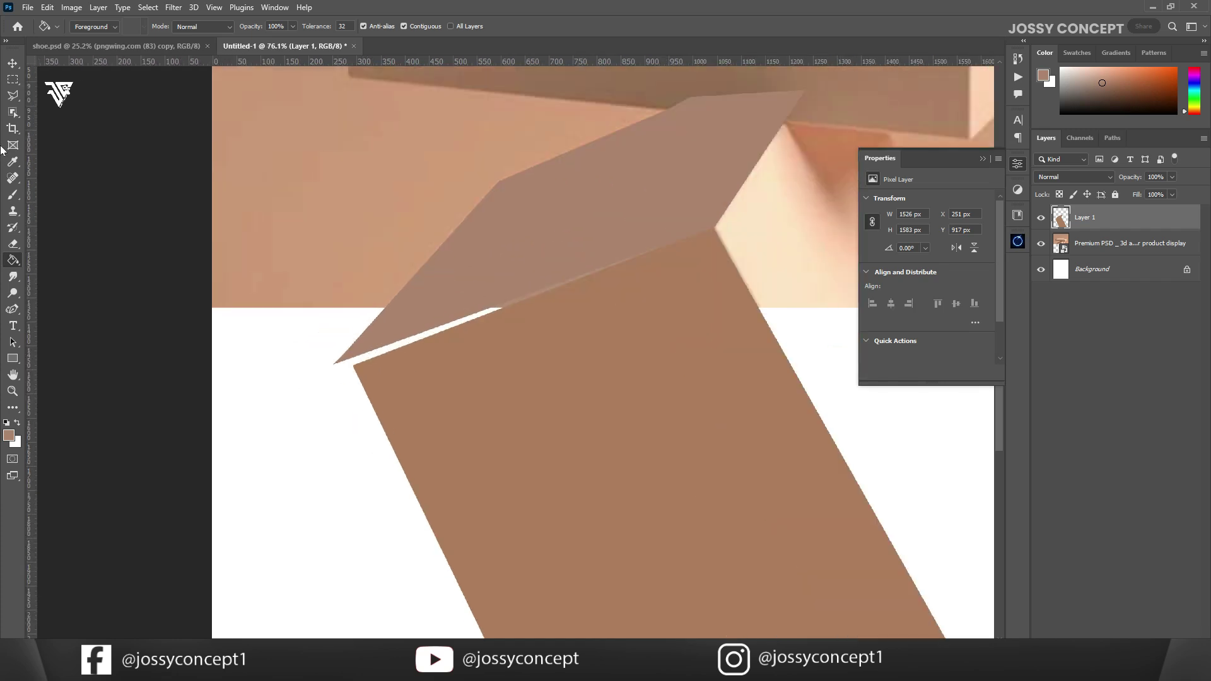
- Outline the slab's long front face with the Polygonal Lasso and fill it with its sampled dark brown on Layer 1
left_click(12, 63)
scroll(384, 349, "down", 5)
scroll(675, 306, "down", 1)
left_click(13, 95)
left_click(387, 130)
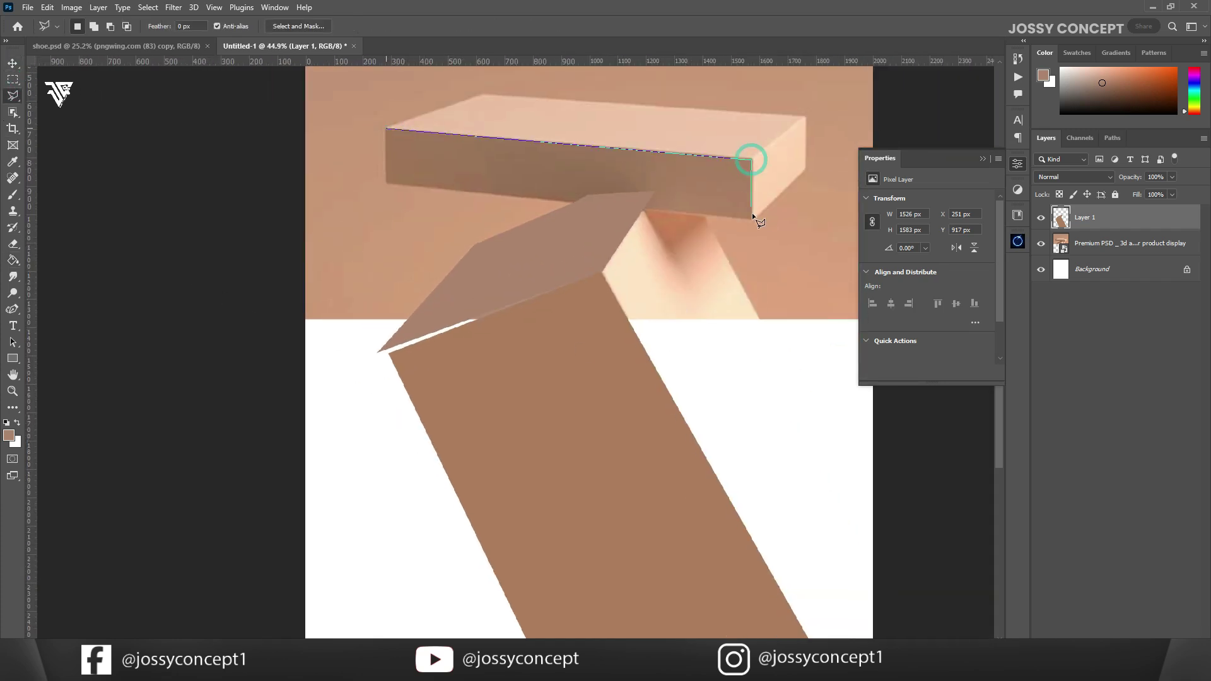
left_click(387, 131)
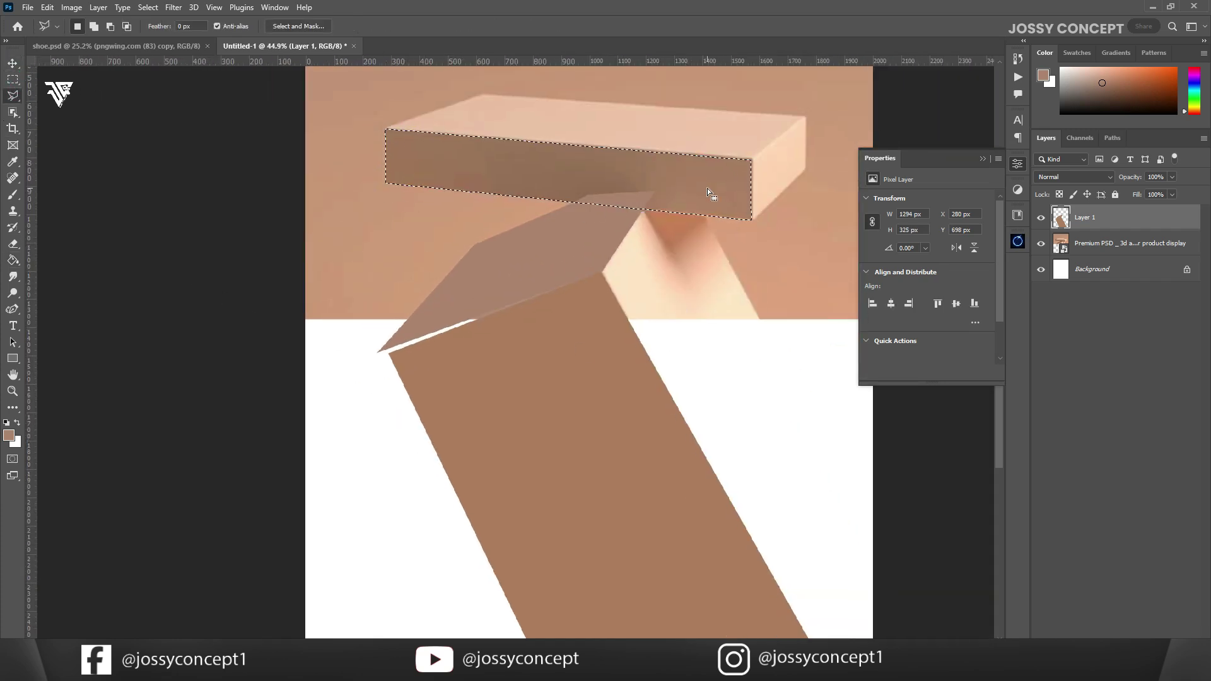
key("g")
left_click(596, 178)
scroll(676, 110, "up", 2)
scroll(672, 106, "up", 1)
key("ctrl+d")
left_click(1041, 219)
left_click(1041, 219)
scroll(686, 245, "down", 1)
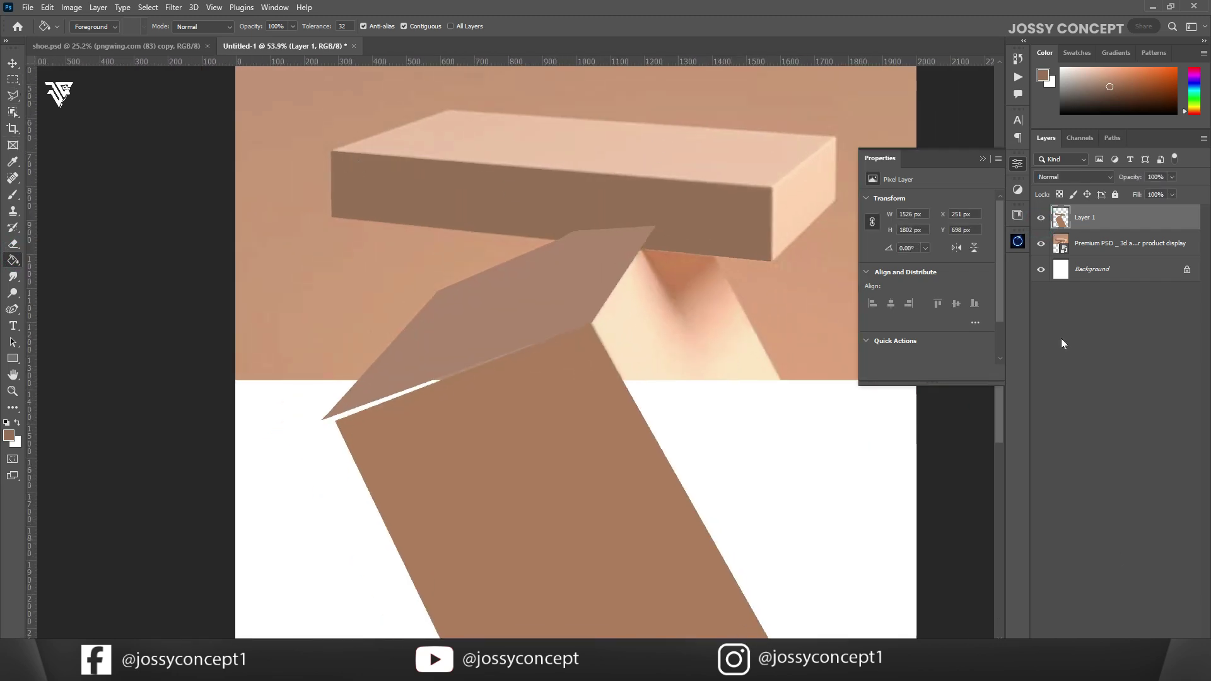
- Outline the slab's top face and fill it with sampled light peach on a new layer
key("ctrl+shift+alt+n")
key("l")
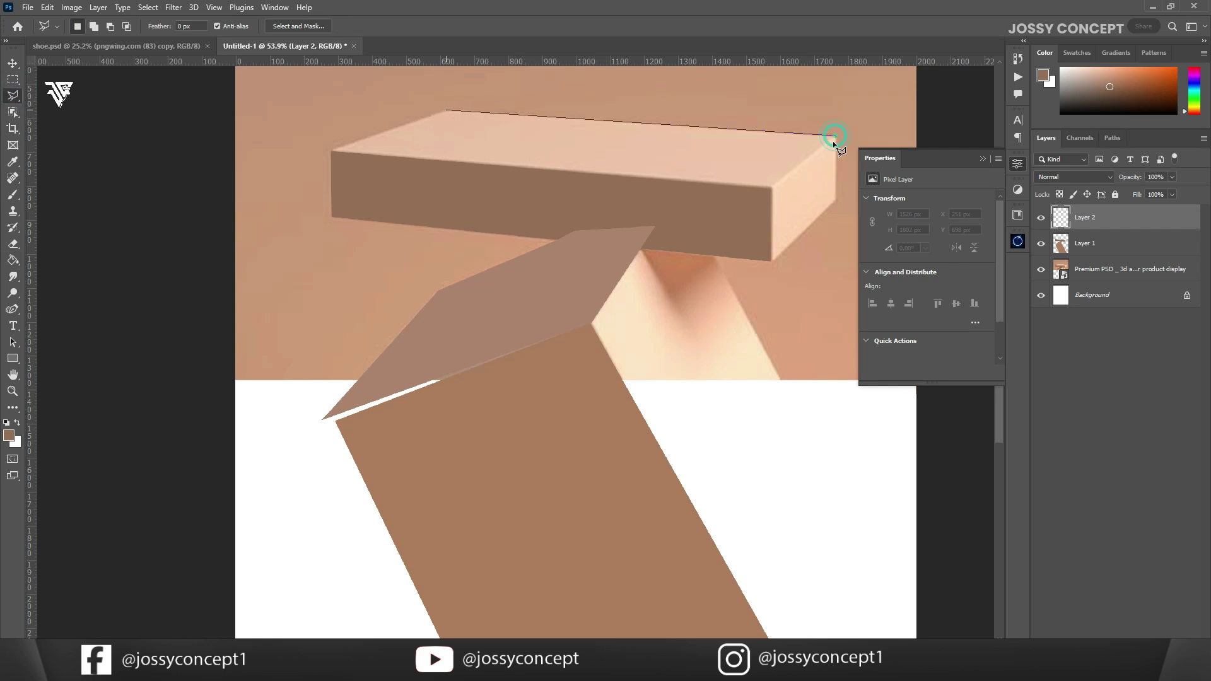
left_click(332, 151)
left_click(446, 111)
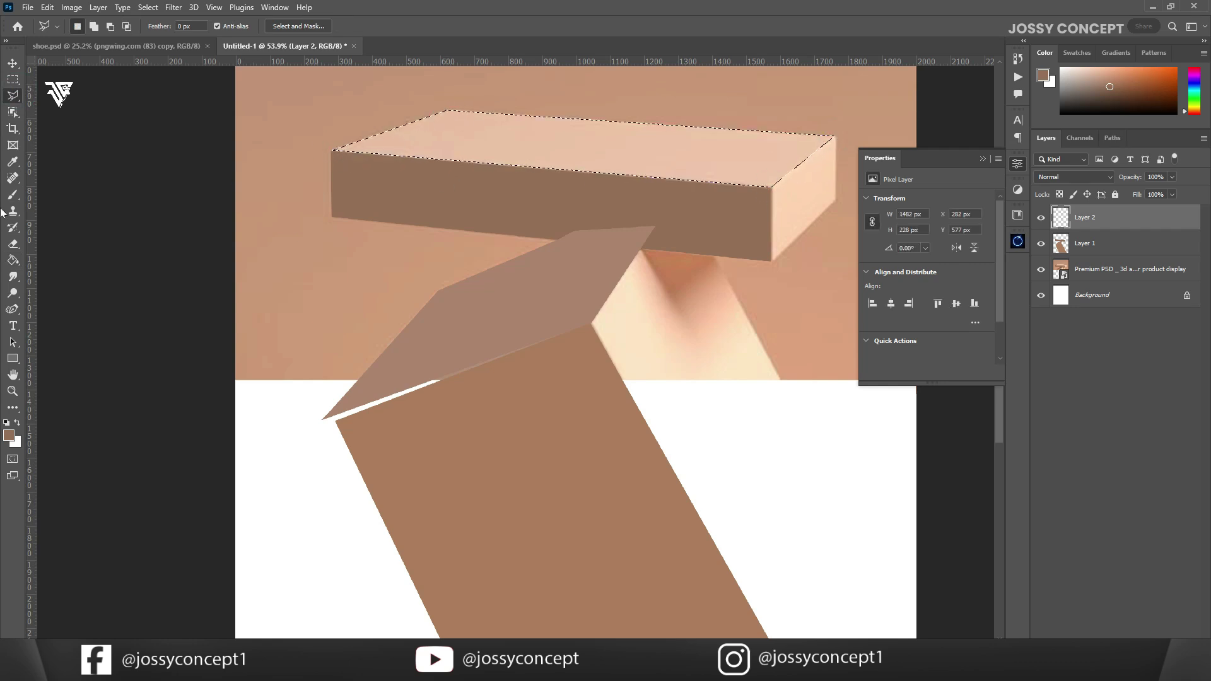
key("g")
left_click(515, 145)
key("ctrl+z")
left_click(540, 147, "alt")
left_click(540, 147)
key("ctrl+d")
- Outline the slab's short side face and fill it with the same light peach on another new layer
left_click(1174, 650)
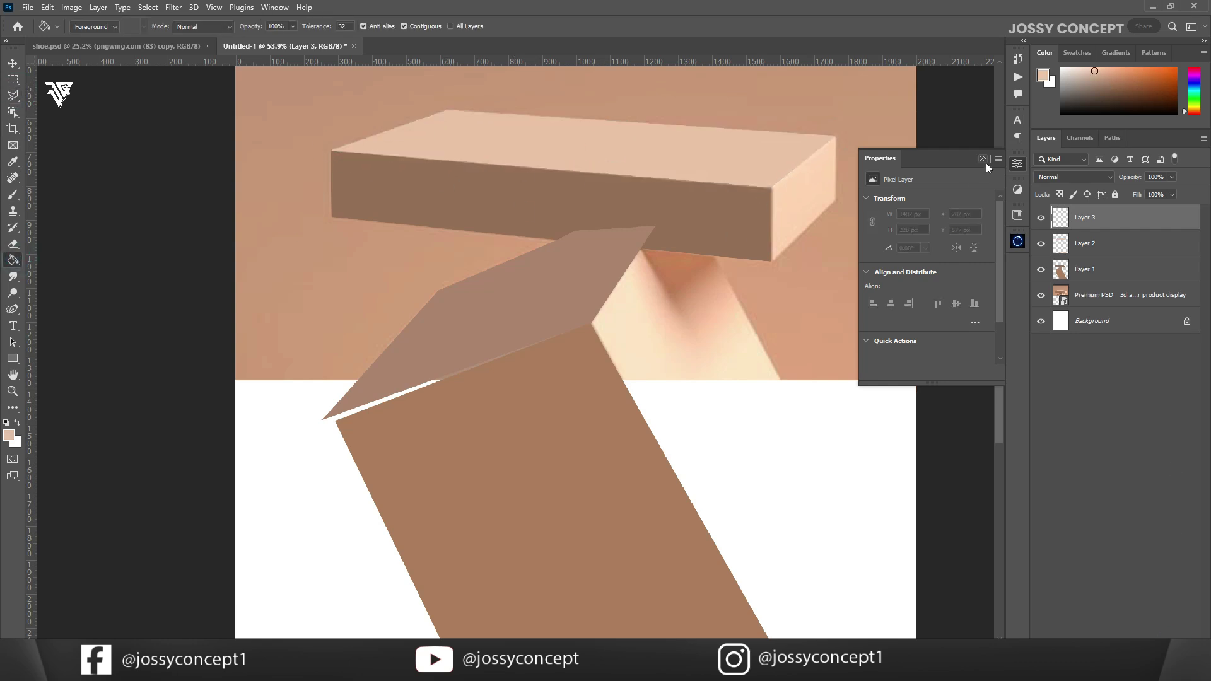
left_click(985, 159)
left_click(835, 136)
key("ctrl+z")
scroll(839, 207, "down", 1)
key("l")
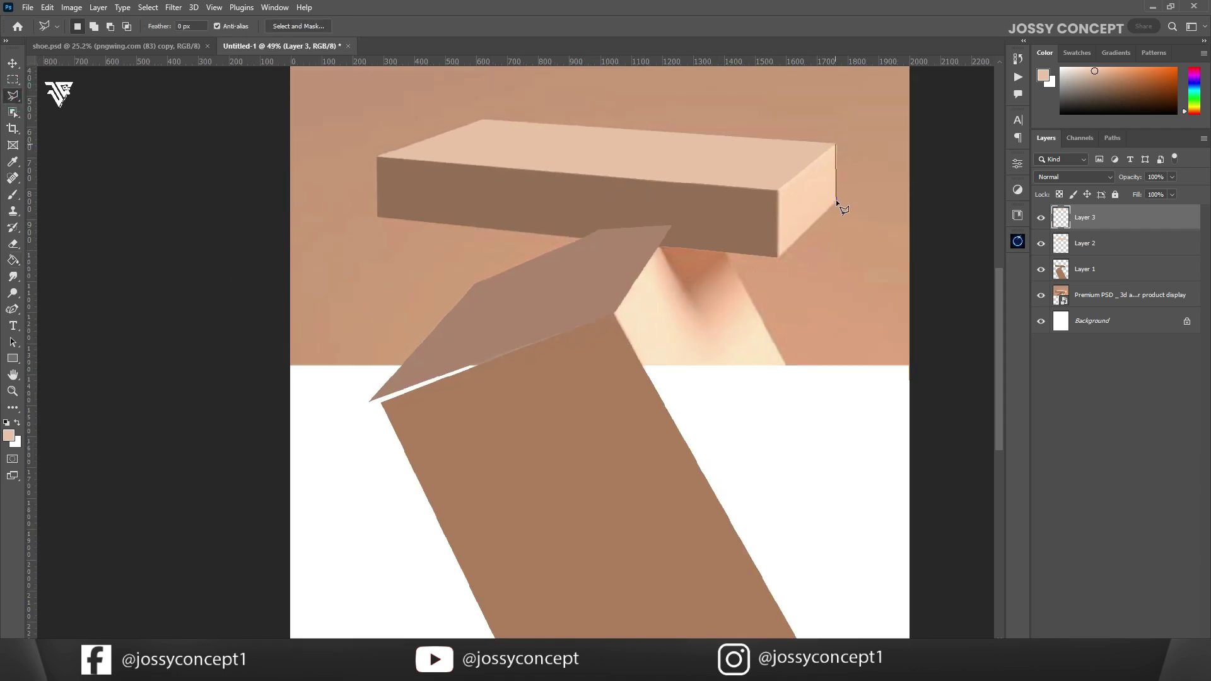
left_click(12, 260)
left_click(802, 207)
scroll(764, 219, "down", 1)
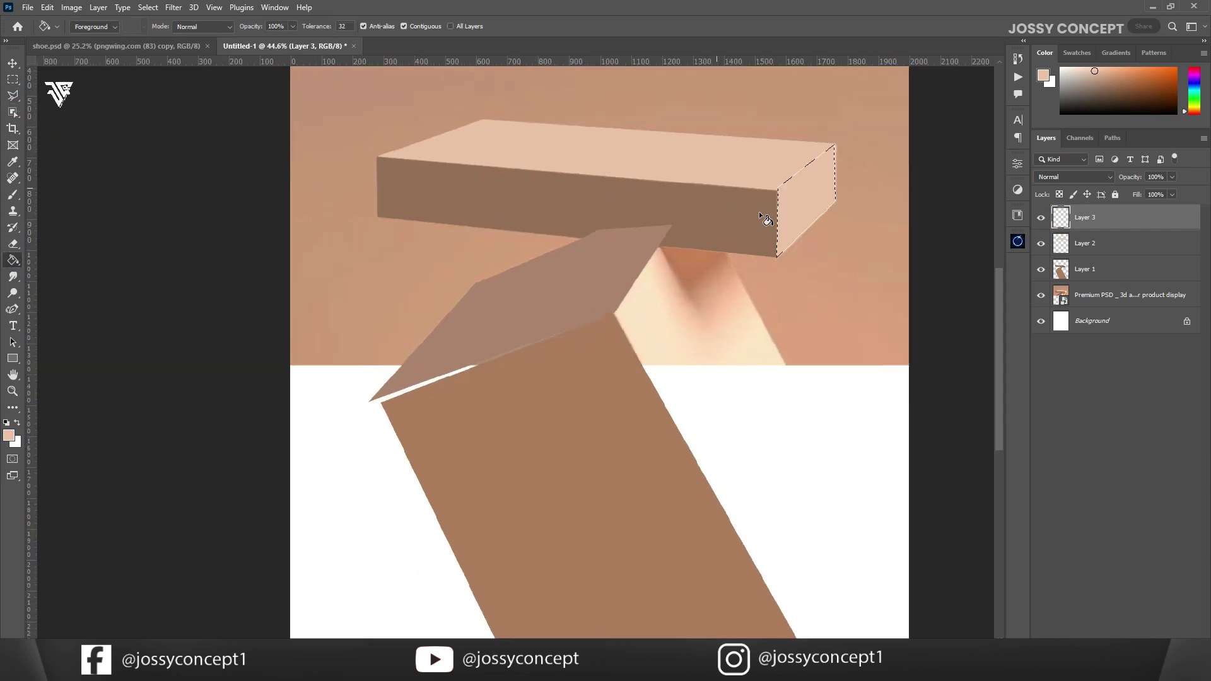
key("ctrl+d")
- Hide the reference podium image layer so only the flat-coloured faces and white background show
scroll(754, 219, "up", 2)
left_click(13, 63)
left_click(190, 250)
scroll(257, 270, "down", 3)
scroll(571, 207, "up", 5)
left_click_drag(797, 186, 797, 195)
left_click(1041, 295)
mouse_move(234, 355)
left_mouse_down()
mouse_move(531, 334)
mouse_move(432, 385)
left_mouse_up()
- Draw a light peach rectangle about 1374 × 140 px and place it over the slab
left_click(12, 358)
mouse_move(207, 181)
left_mouse_down()
mouse_move(901, 233)
mouse_move(959, 257)
left_mouse_up()
left_click_drag(781, 235, 759, 318)
left_click(17, 63)
scroll(731, 297, "up", 1)
left_click(1017, 164)
left_click(906, 308)
left_click(871, 344)
key("v")
left_click(757, 183)
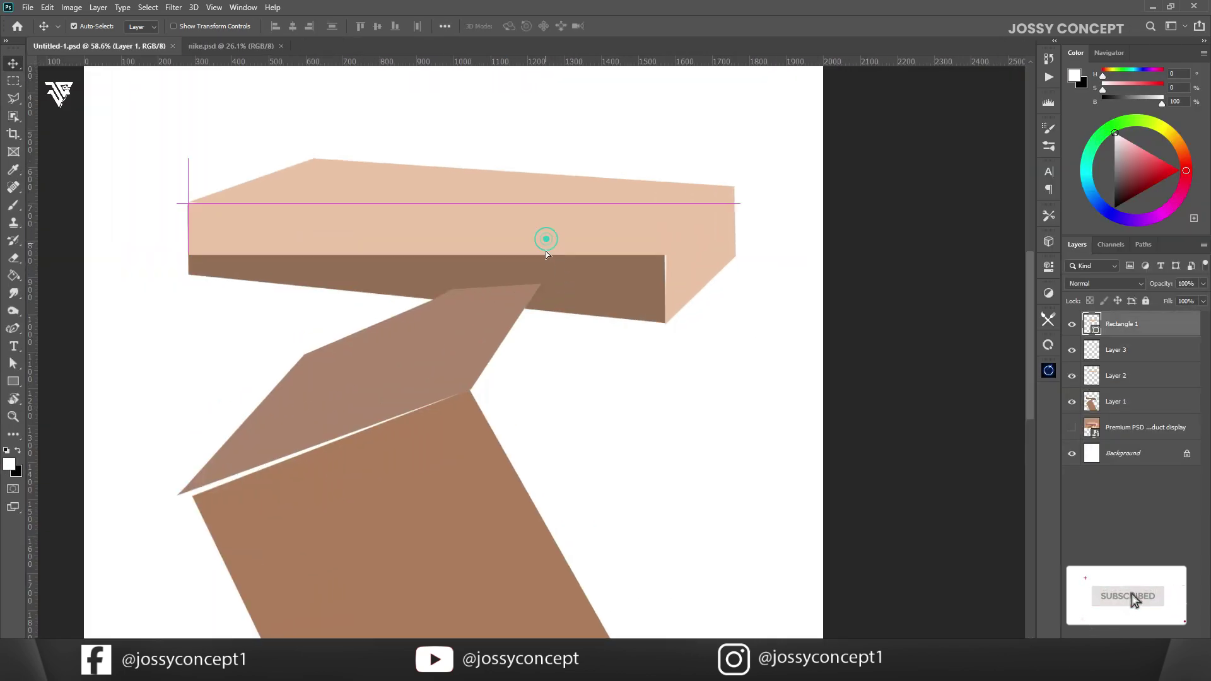
- Reshape the peach rectangle by moving its corner anchors onto the four corners of the slab's top face
left_click(13, 363)
scroll(197, 233, "left", 1)
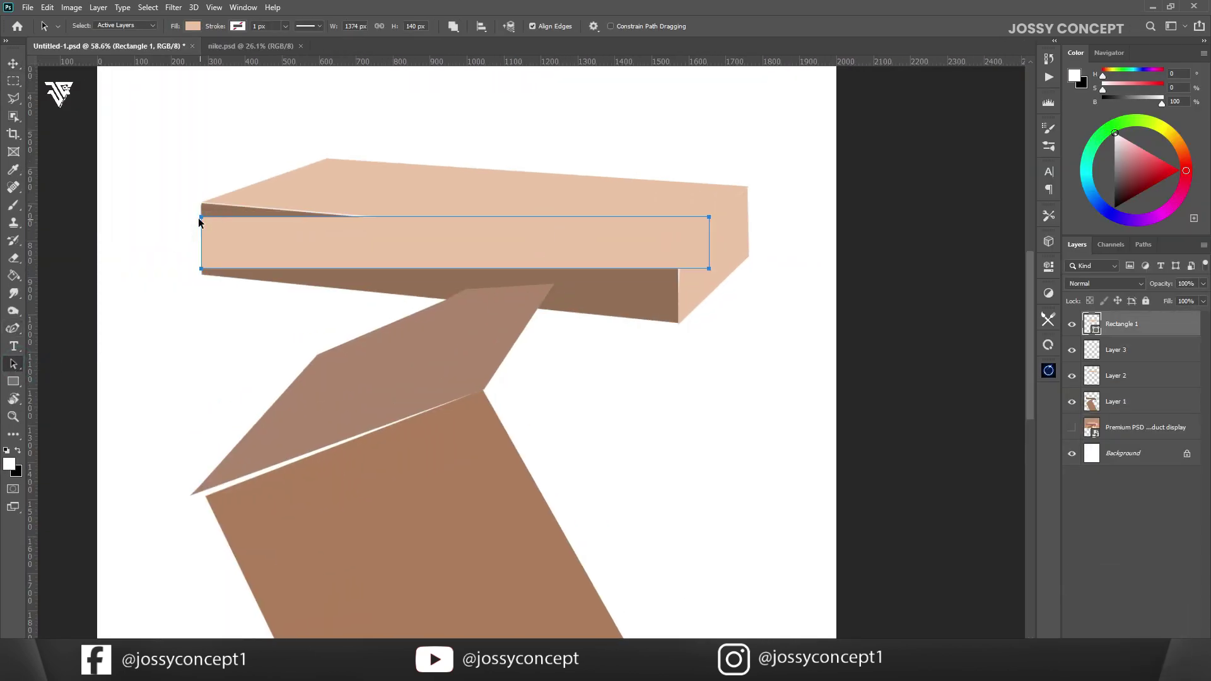
scroll(192, 171, "up", 7)
left_click_drag(311, 316, 446, 210)
left_click_drag(345, 154, 451, 146)
key("Return")
left_click_drag(455, 246, 214, 232)
scroll(930, 310, "down", 1)
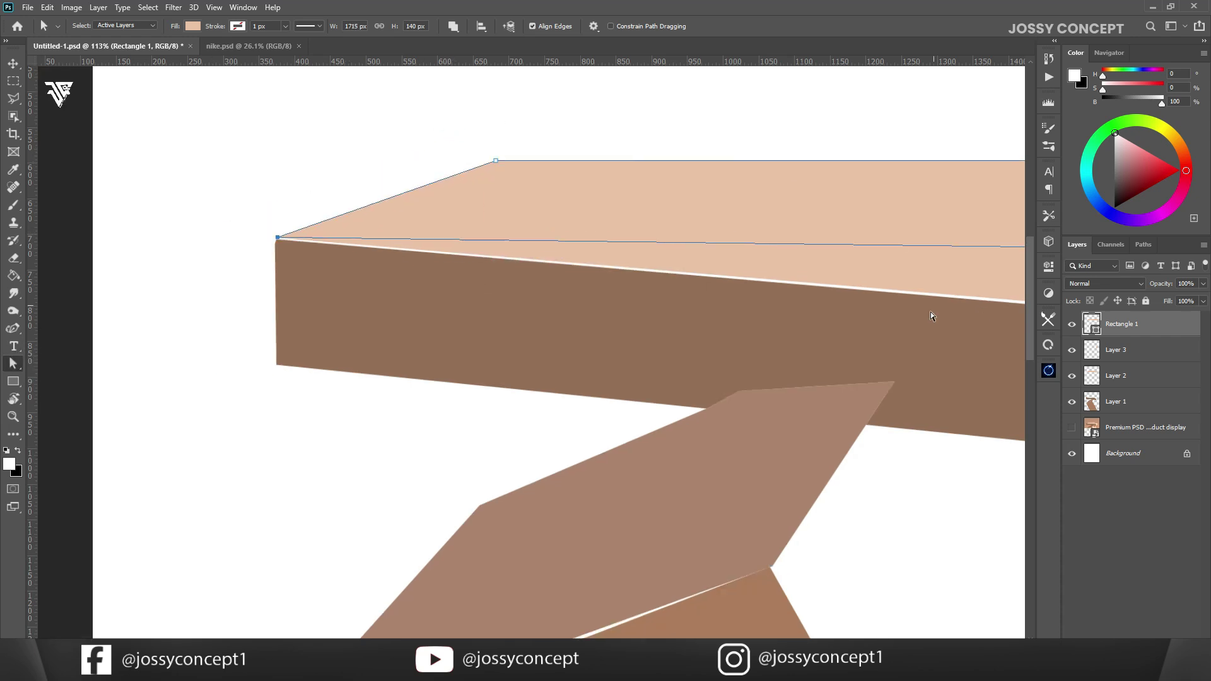
left_click_drag(787, 180, 362, 290)
left_click_drag(963, 360, 690, 417)
left_click_drag(966, 272, 811, 322)
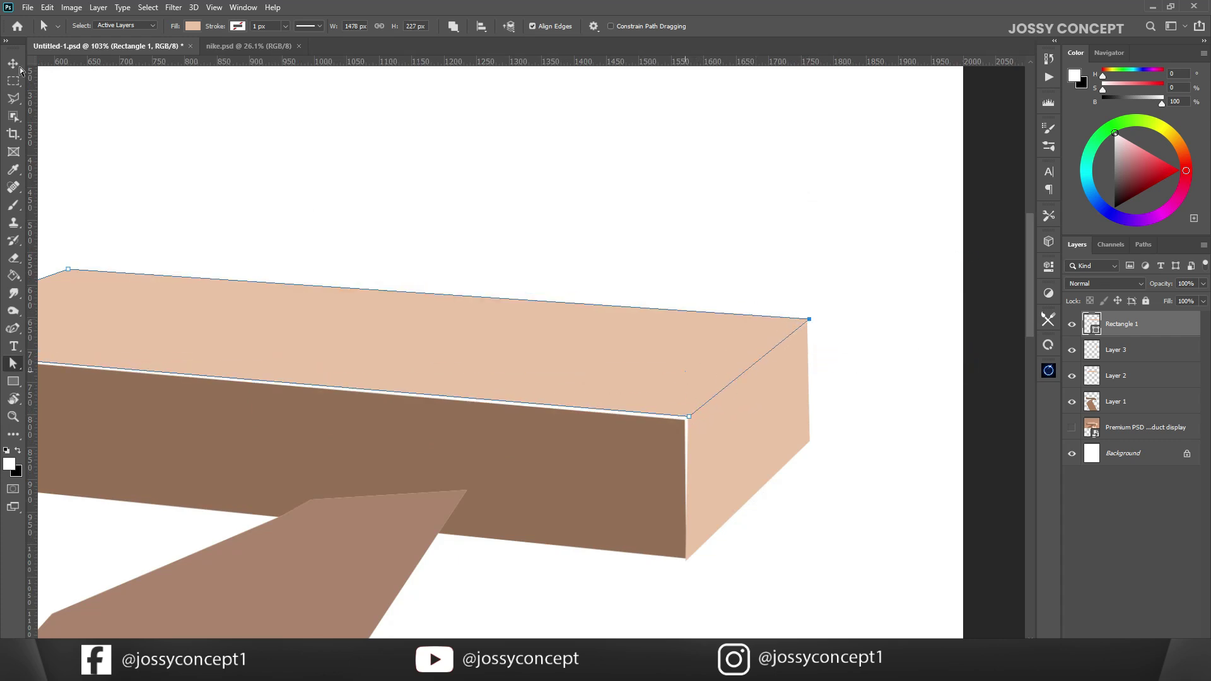
- Draw a rectangle about 1222 × 257 px over the slab's front face, coloured with its sampled dark brown
key("v")
scroll(373, 270, "left", 5)
left_click(91, 346)
left_click(15, 384)
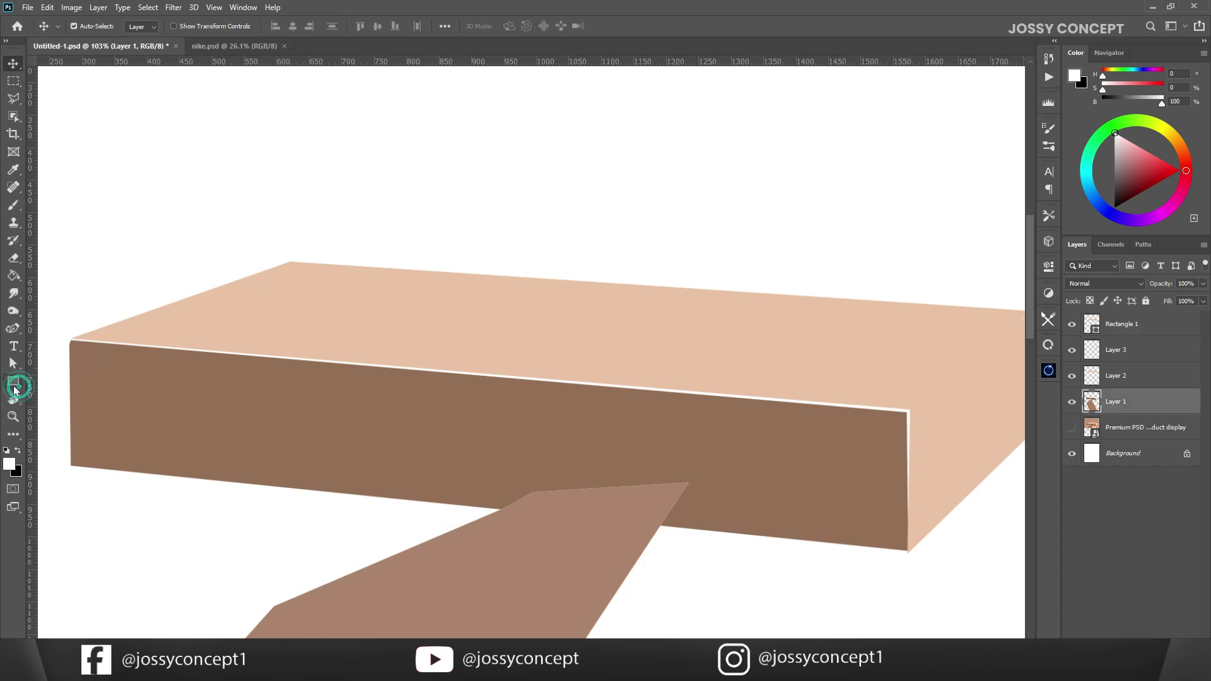
left_click(238, 432, "alt")
left_click_drag(78, 441, 865, 506)
left_click(1020, 261)
- Move the brown rectangle's corner anchors onto the slab's front-face corners and check the fit by toggling Layer 1's visibility
left_click(13, 364)
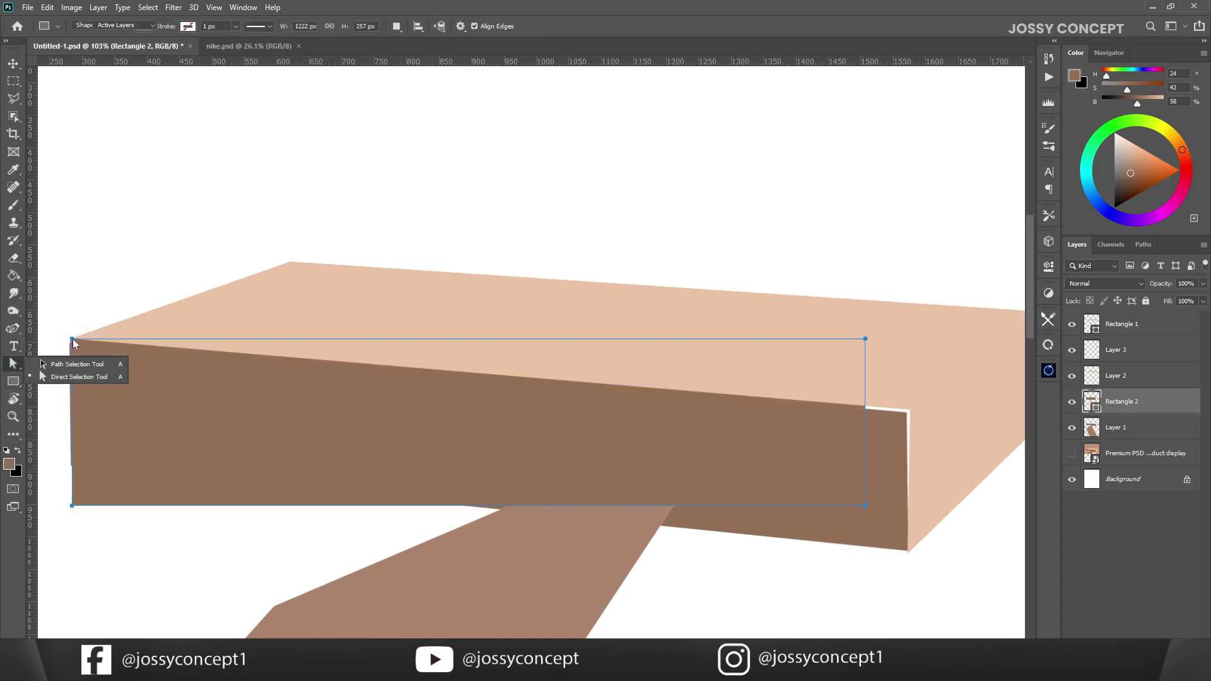
left_click_drag(865, 339, 910, 409)
left_click_drag(865, 505, 910, 552)
left_click_drag(400, 407, 657, 444)
left_click_drag(329, 543, 329, 504)
scroll(397, 450, "down", 3)
scroll(848, 478, "up", 5)
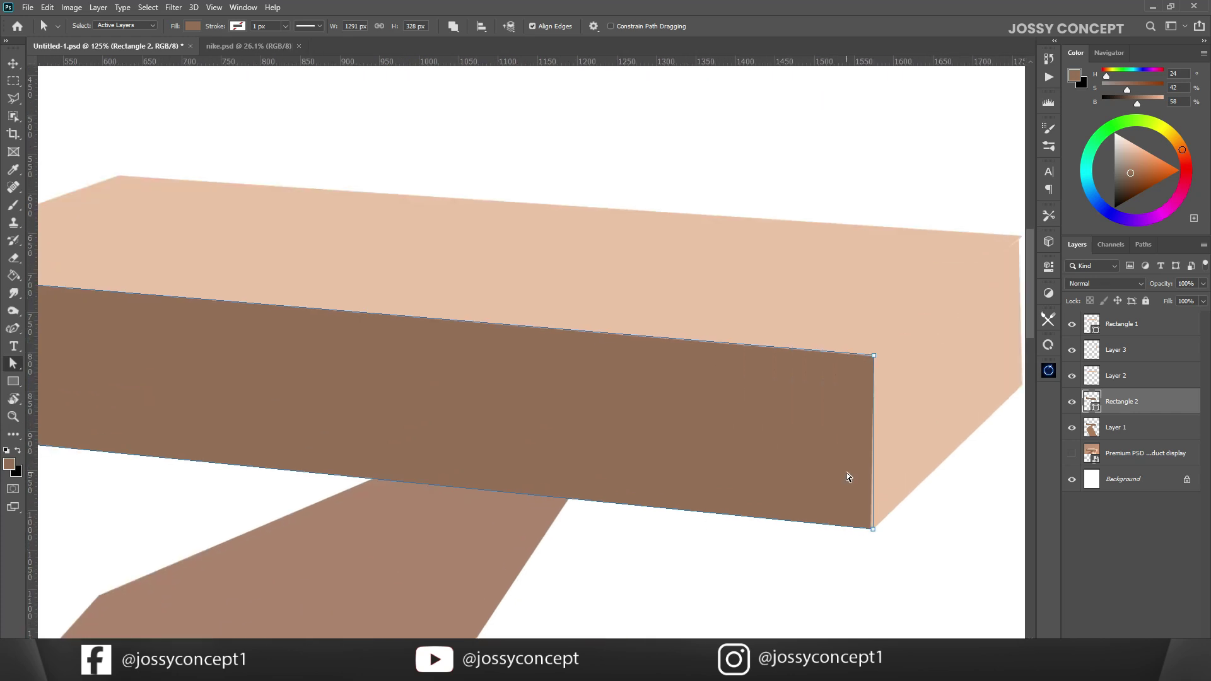
left_click_drag(874, 357, 874, 359)
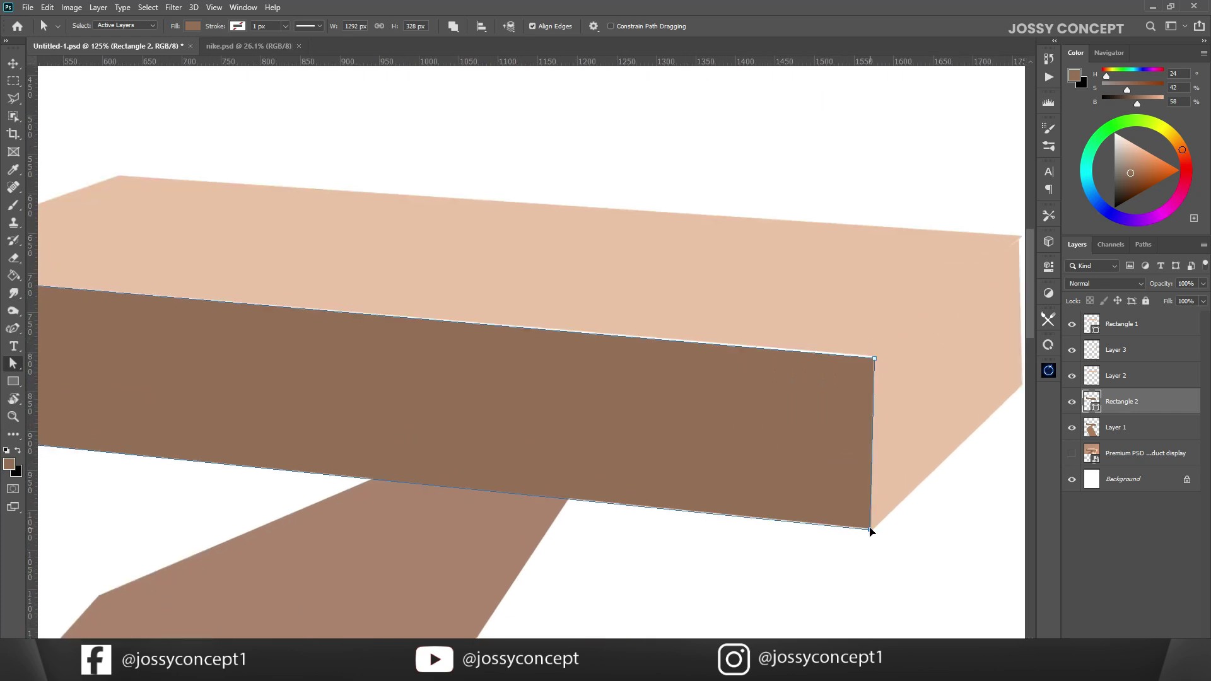
scroll(854, 487, "down", 3)
key("v")
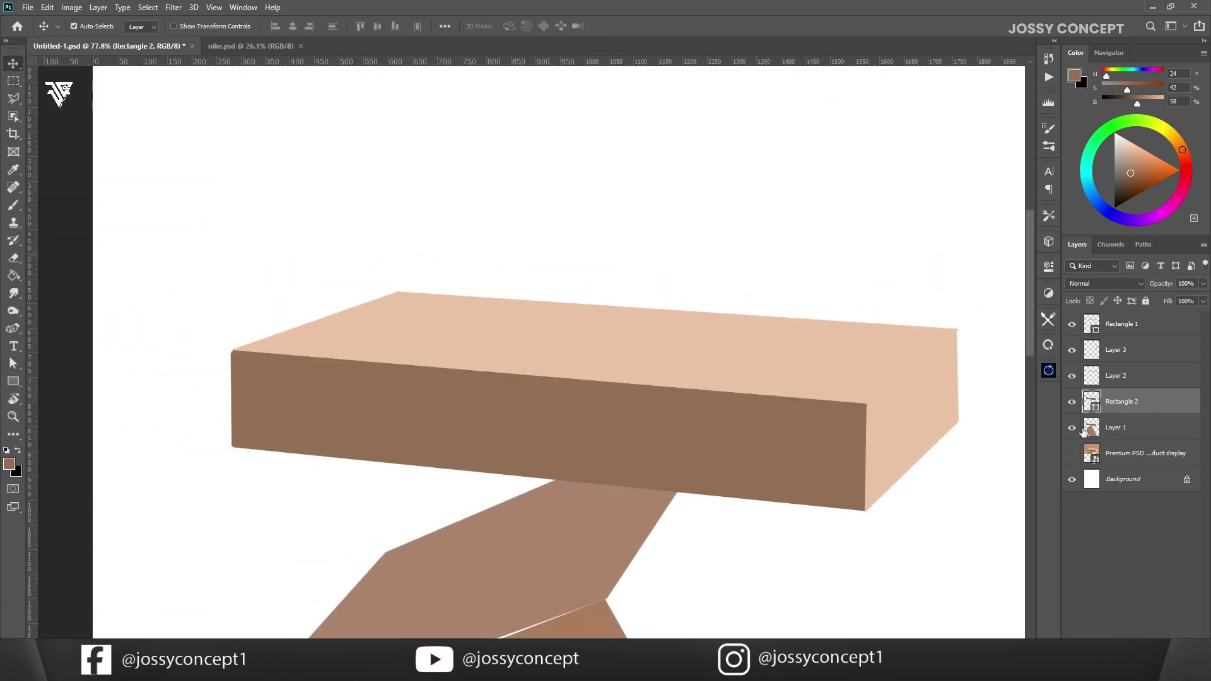
left_click(1072, 429)
scroll(886, 425, "up", 2)
left_click(1072, 428)
- Draw a light peach rectangle about 248 × 183 px over the slab's short side face
left_click_drag(912, 418, 689, 369)
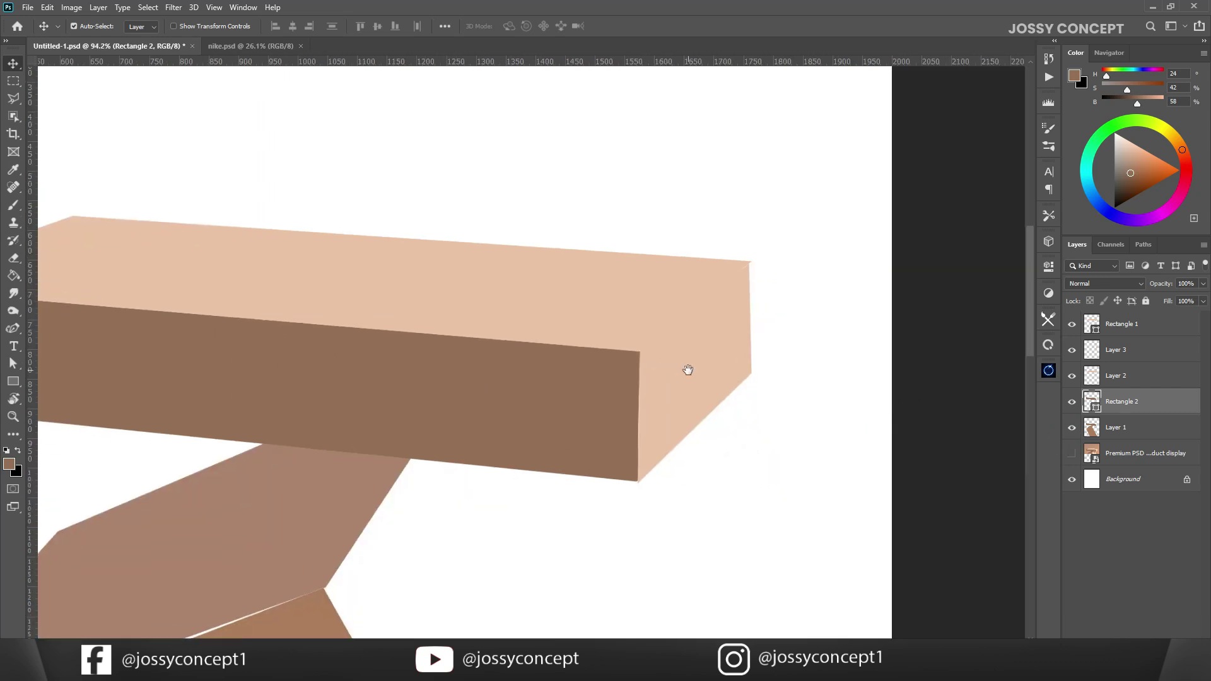
key("u")
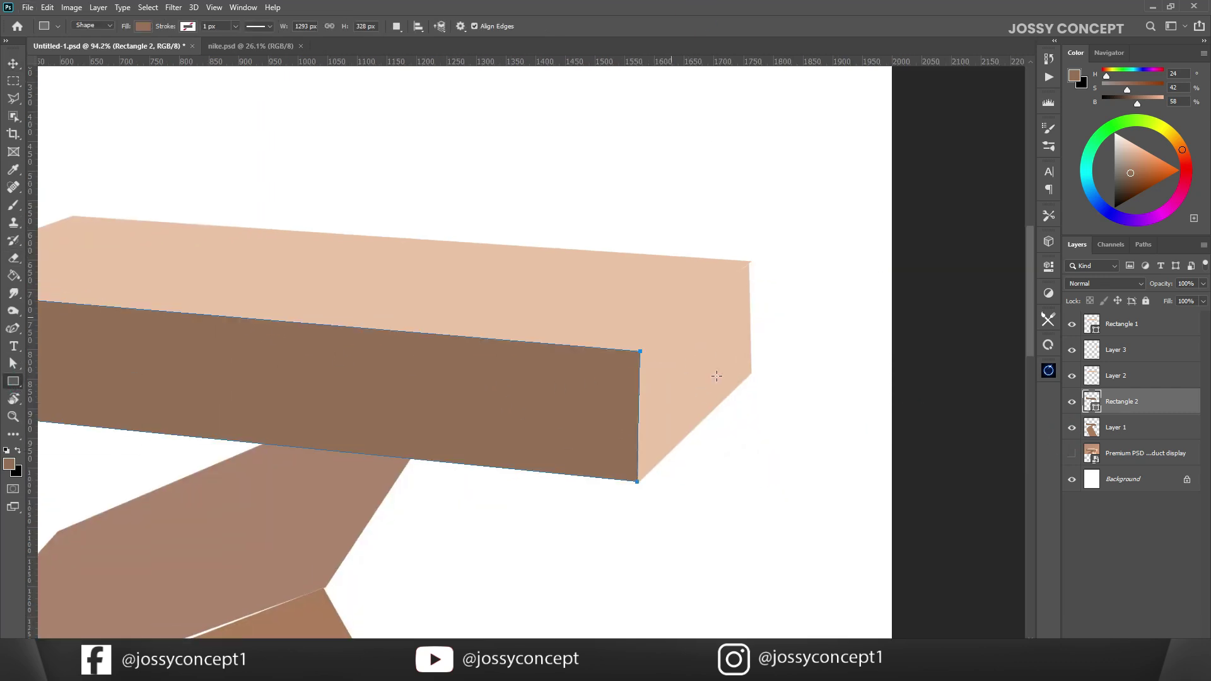
left_click_drag(638, 348, 785, 456)
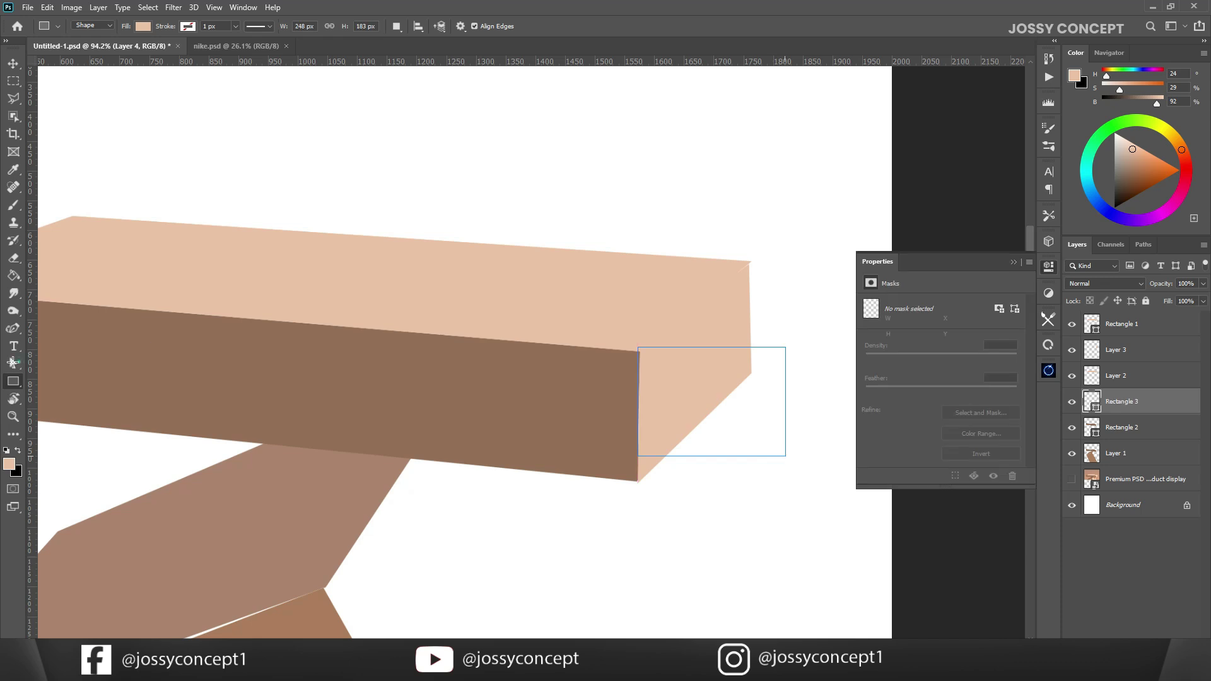
- Reshape the new peach rectangle by moving its corner anchors onto the corners of the slab's side face
key("a")
scroll(761, 400, "up", 2)
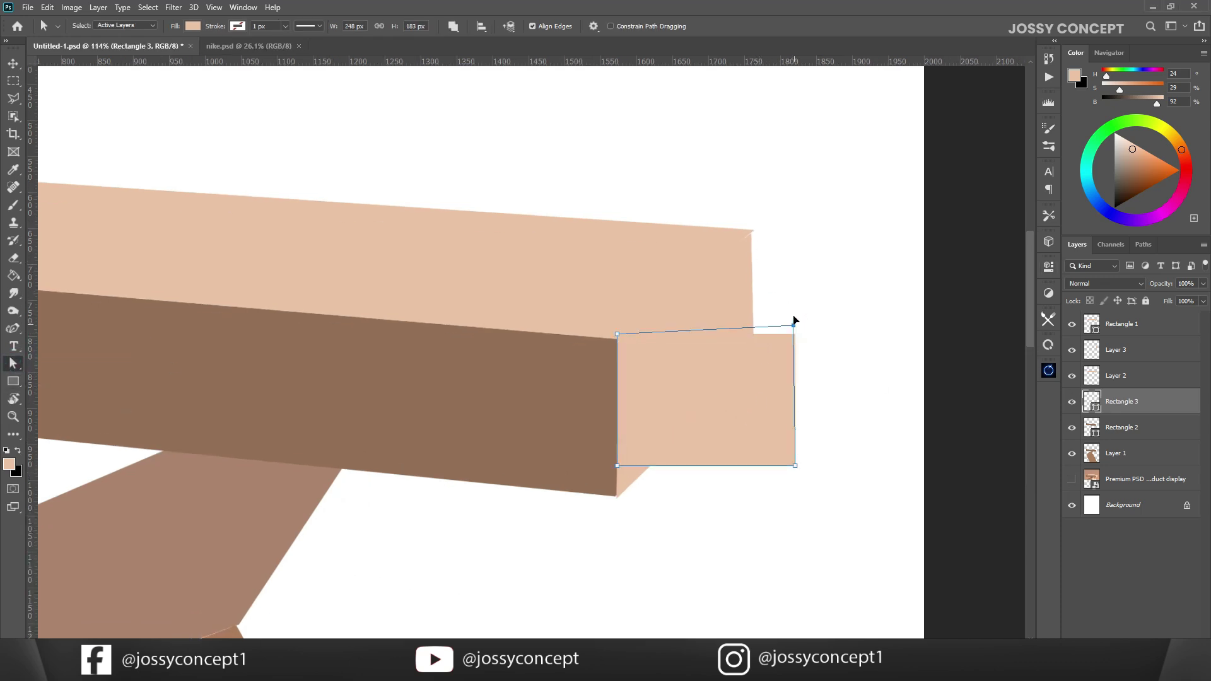
scroll(709, 352, "up", 1)
left_click_drag(813, 490, 764, 367)
left_click(760, 206)
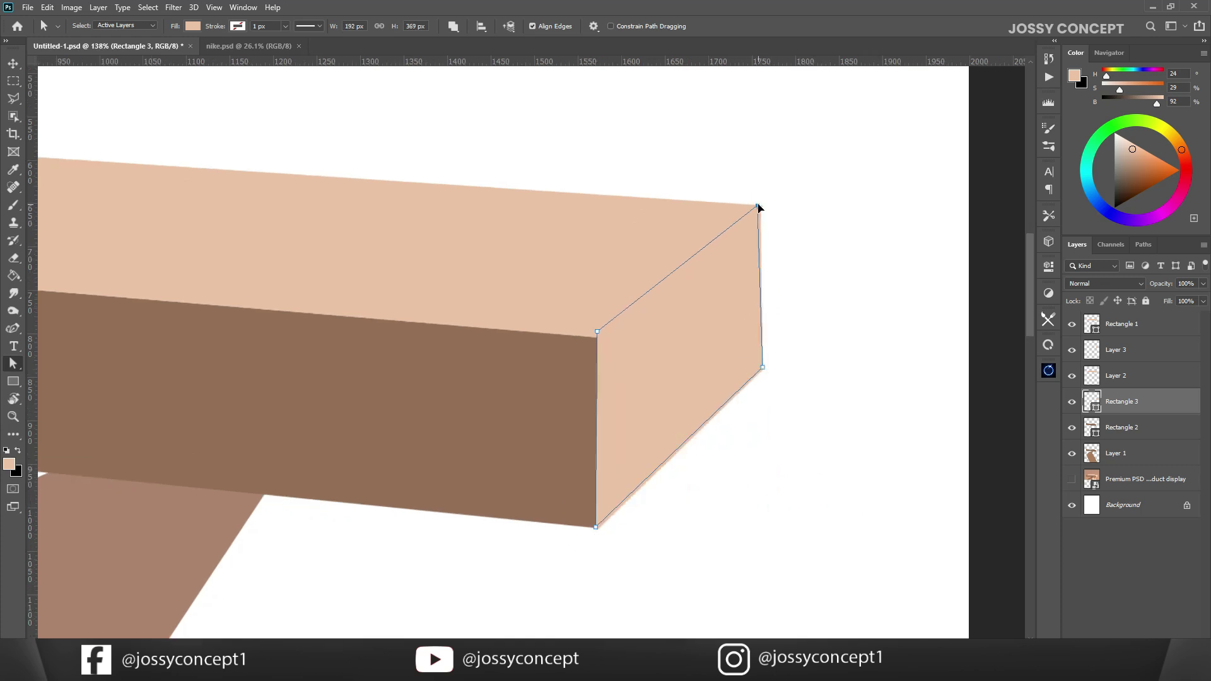
left_click_drag(762, 207, 763, 206)
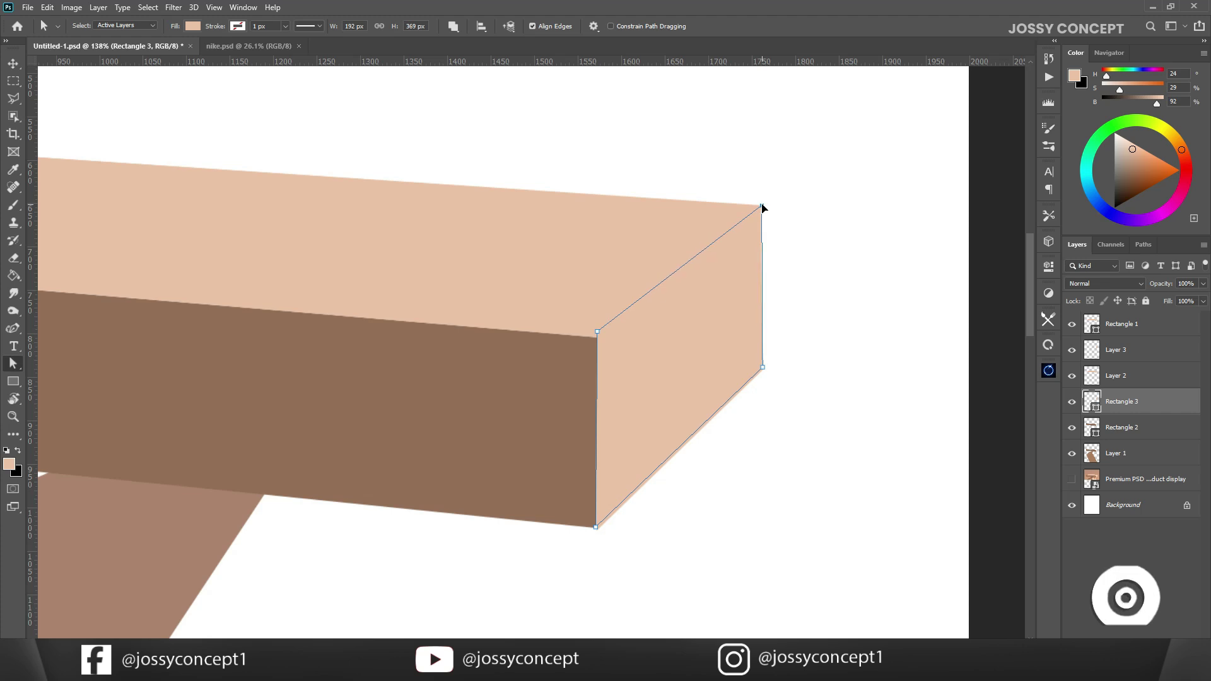
scroll(959, 297, "down", 1)
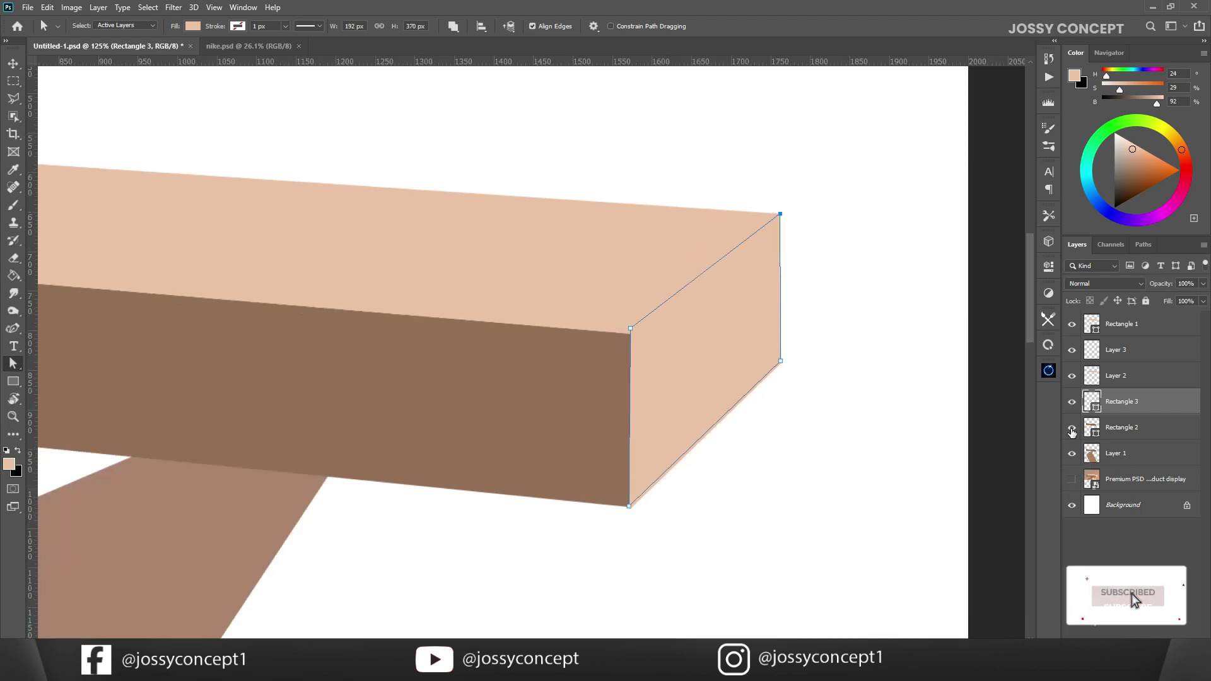
- Hide Layer 3 and refine the corner anchors of Rectangle 3 until it meets the slab's front and top faces
left_click(1072, 349)
key("v")
scroll(641, 378, "up", 4)
scroll(618, 473, "down", 3)
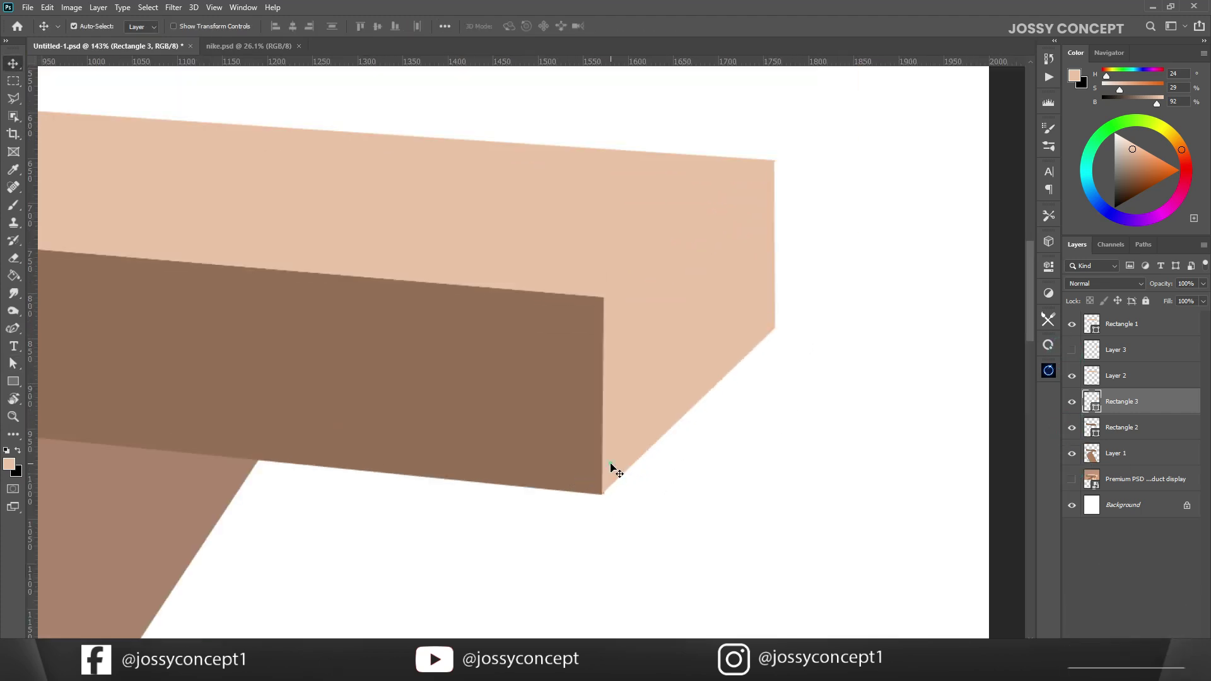
key("a")
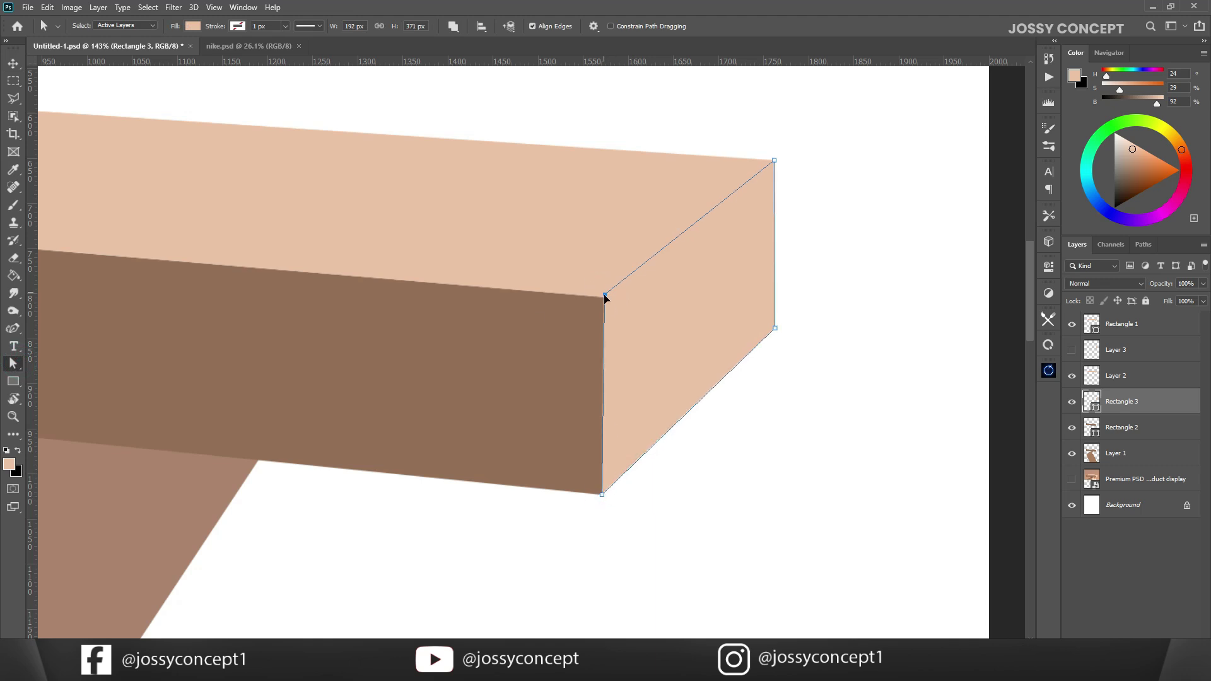
scroll(607, 302, "up", 5)
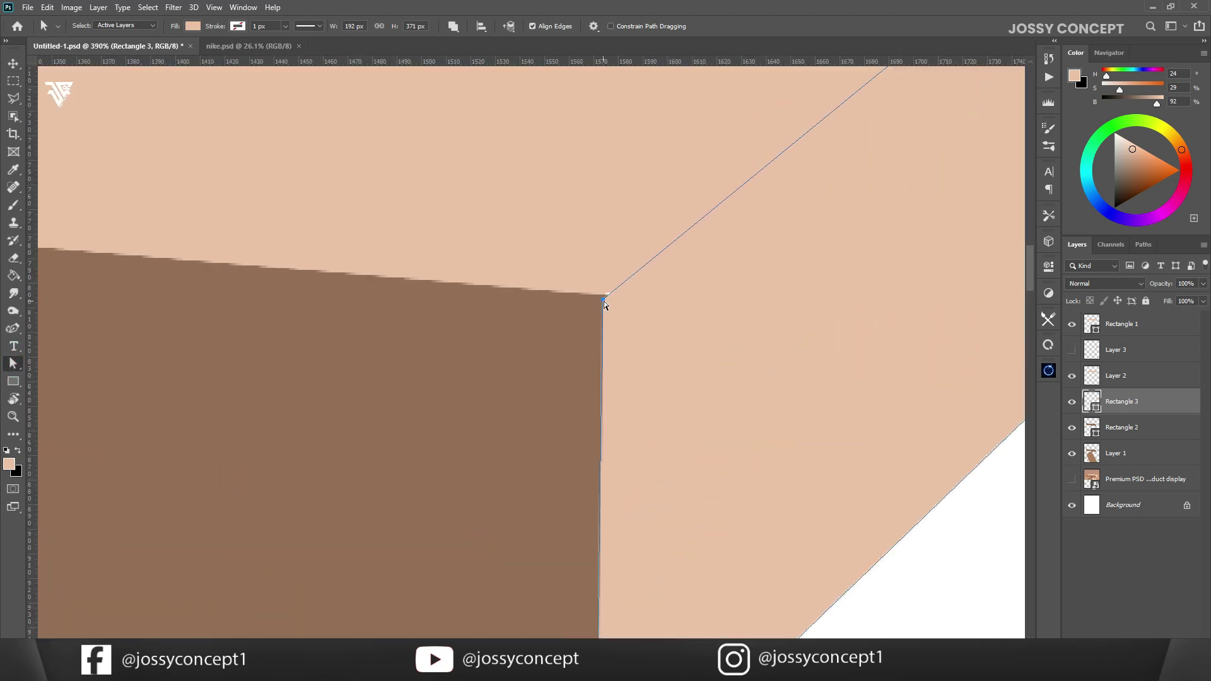
scroll(621, 353, "up", 1)
key("v")
scroll(729, 289, "down", 5)
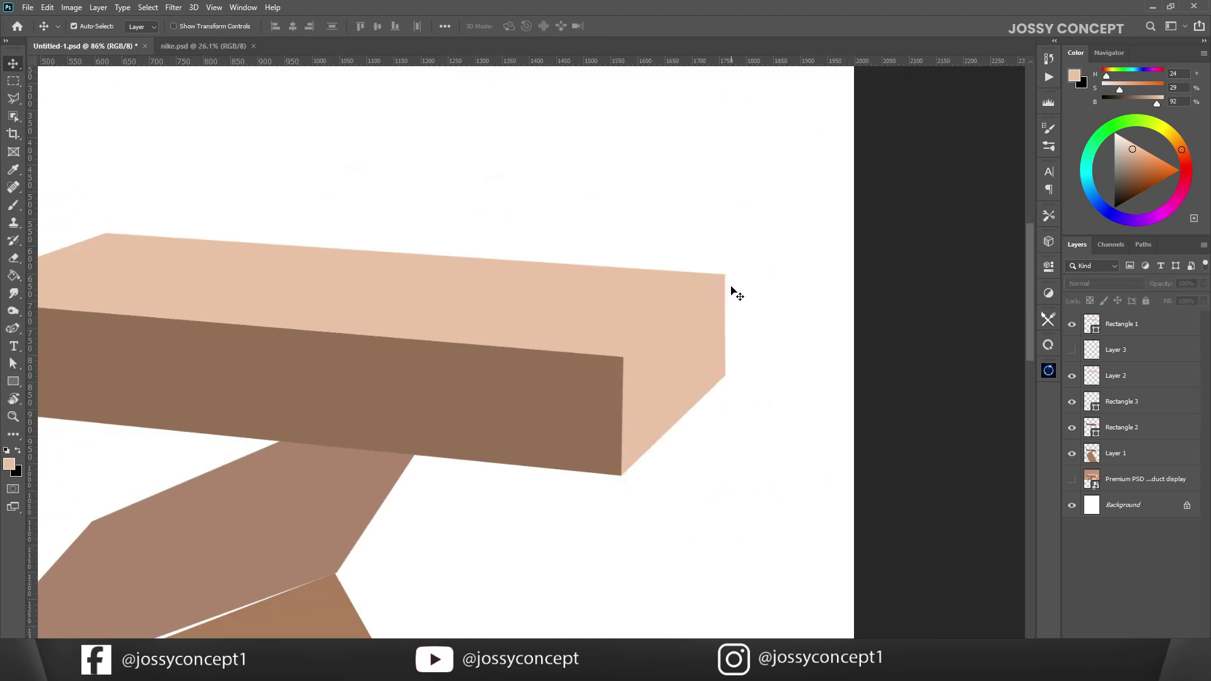
scroll(720, 286, "up", 3)
key("a")
left_click(768, 308)
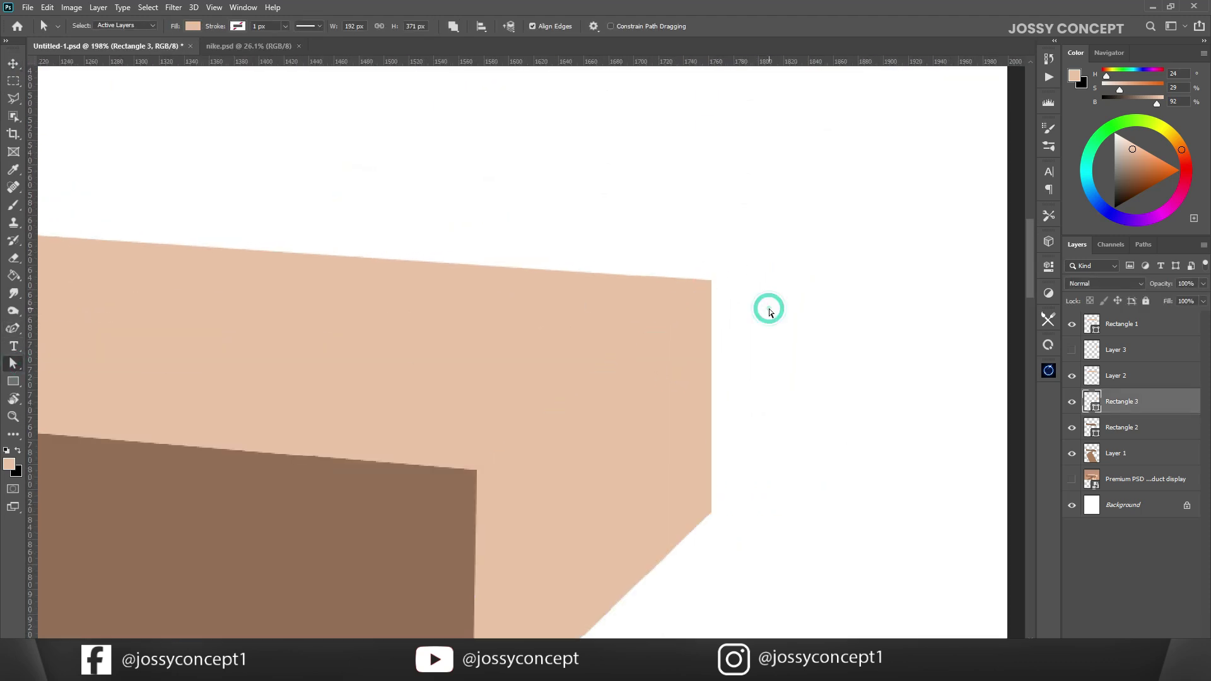
- Draw a rectangle over the lower block's top face and fill it with that face's sampled greyish brown
scroll(772, 322, "down", 7)
scroll(413, 331, "up", 4)
scroll(137, 209, "down", 2)
left_click(12, 383)
left_click(377, 491, "alt")
left_click_drag(548, 559, 637, 568)
left_click(13, 364)
double_click(1095, 406)
left_click(561, 408)
left_click(1176, 211)
- Move the new rectangle's corner anchors onto the block's top face, extending its far corner behind the slab, and check it by toggling its visibility
left_click_drag(637, 436, 579, 360)
left_click_drag(343, 408, 356, 452)
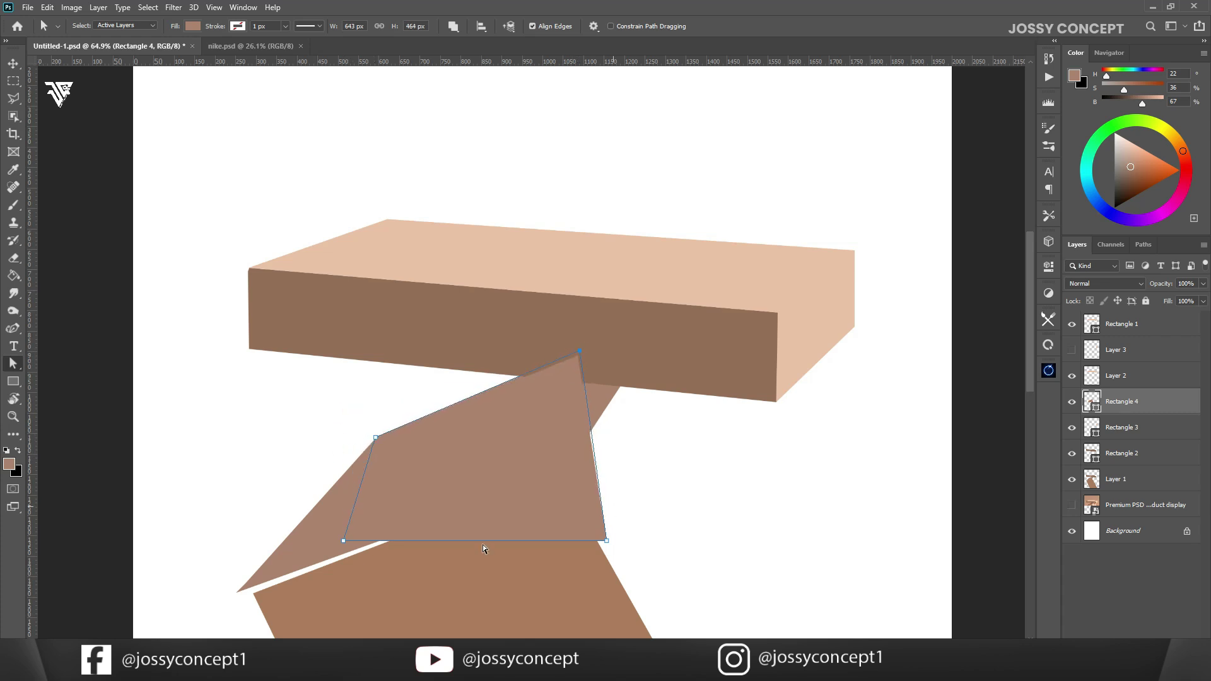
left_click_drag(619, 411, 569, 472)
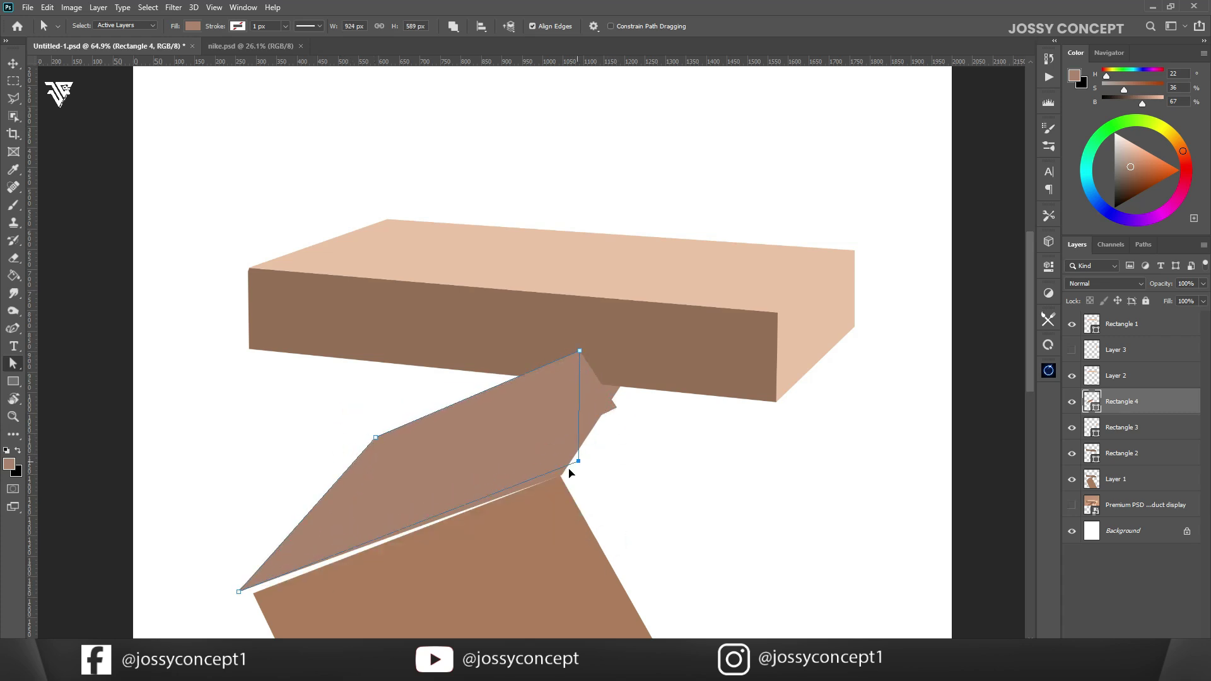
left_click_drag(643, 354, 644, 354)
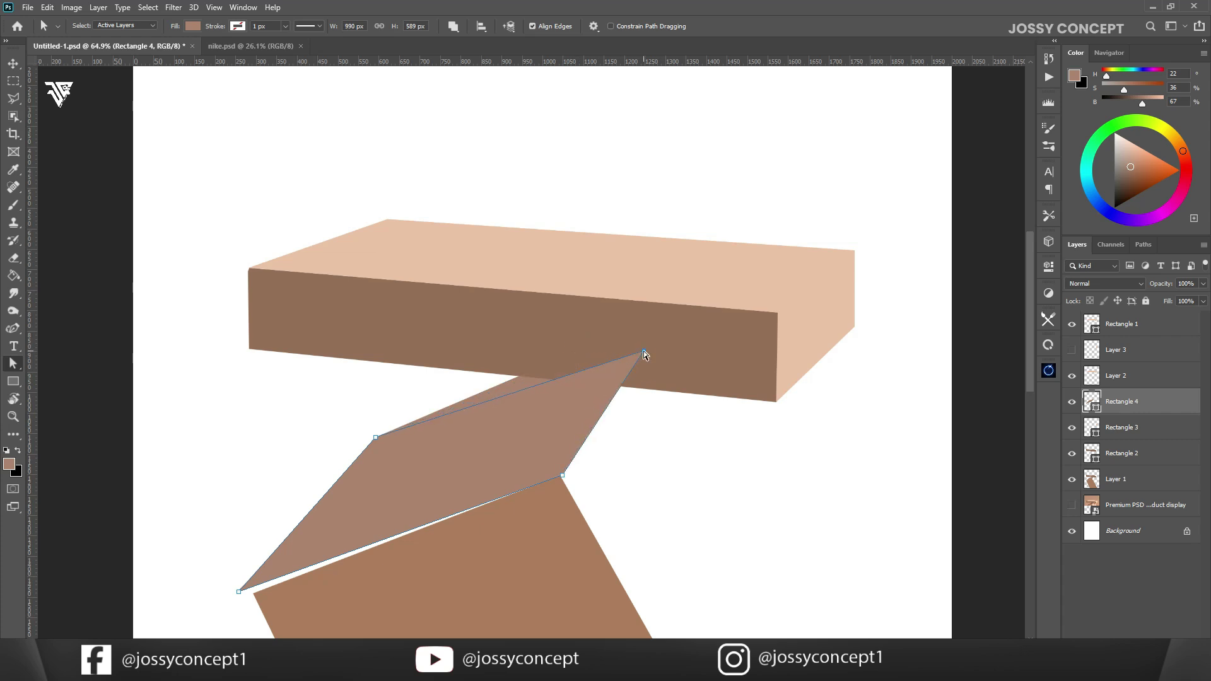
left_click(1077, 404)
left_click(1076, 404)
left_click_drag(652, 340, 646, 332)
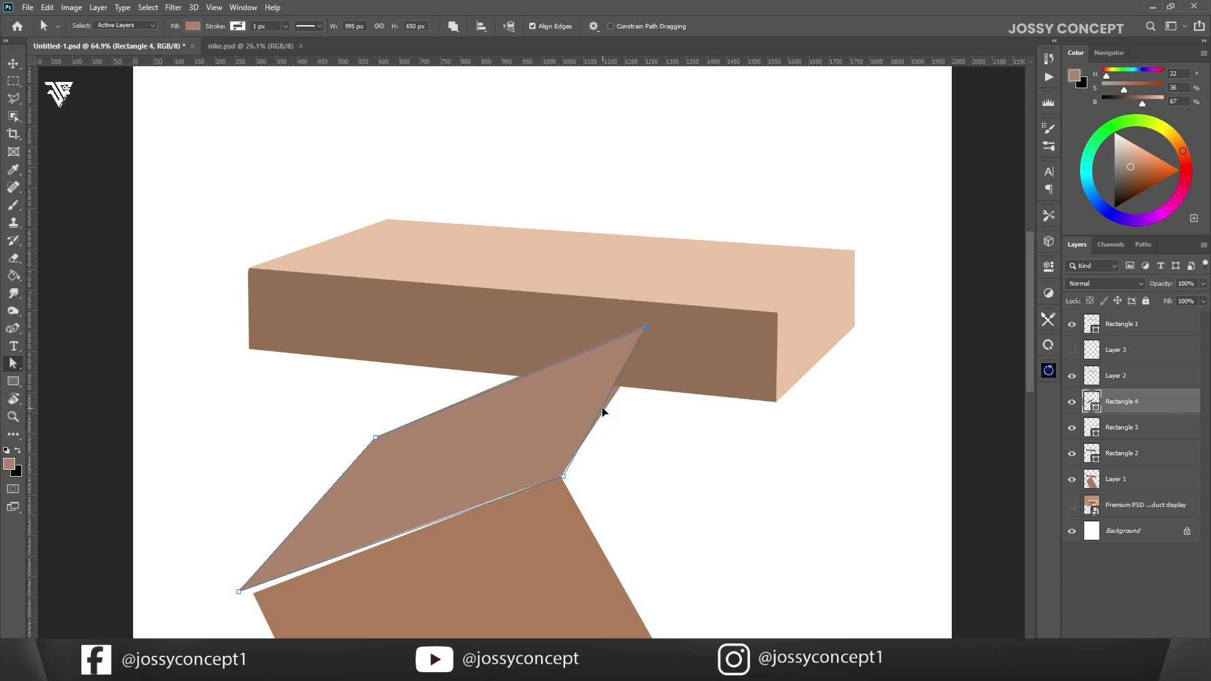
- Draw a large rectangle over the lower block's front face and fill it with that face's sampled brown
scroll(603, 412, "down", 2)
scroll(415, 431, "down", 1)
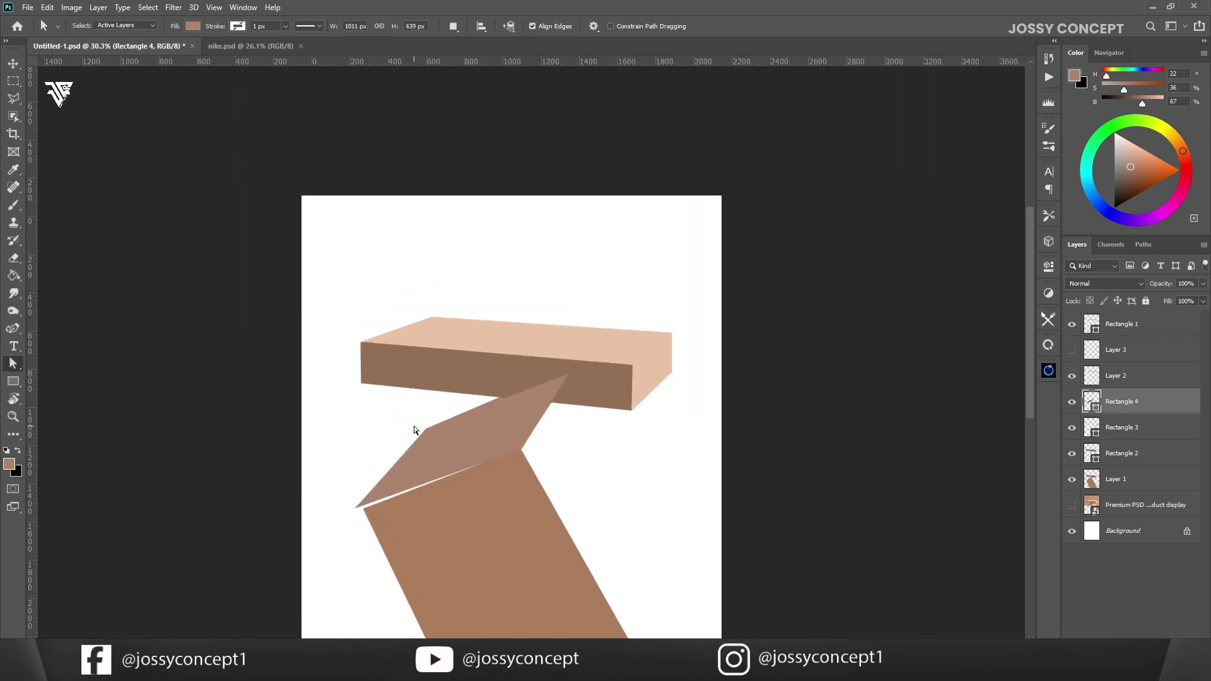
scroll(415, 431, "up", 4)
key("u")
left_click_drag(257, 440, 745, 649)
double_click(1092, 404)
left_click(814, 329)
left_click(1150, 212)
- Reshape the brown rectangle to the block's front face, closing the gap to the top face and extending its lower corners past the canvas edge
key("a")
scroll(760, 252, "down", 1)
left_click_drag(748, 264, 813, 98)
scroll(761, 265, "down", 5)
left_click_drag(760, 484, 965, 598)
left_click_drag(599, 484, 657, 549)
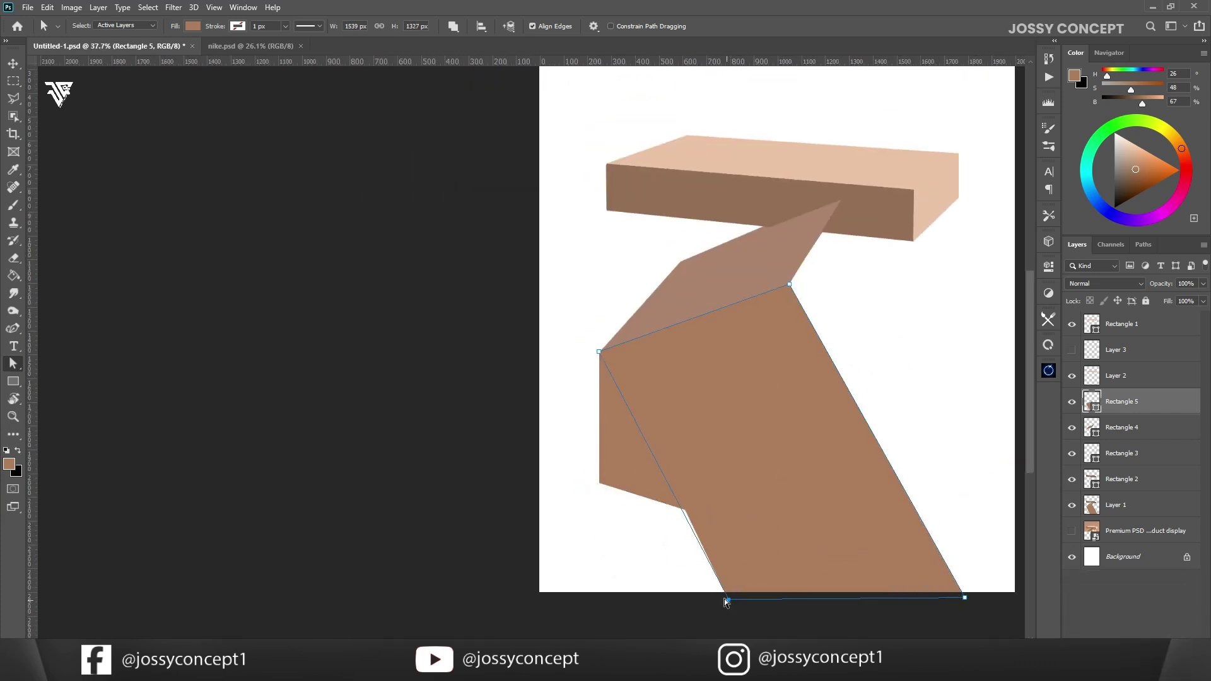
scroll(599, 351, "up", 4)
left_click_drag(522, 298, 523, 298)
left_click_drag(379, 260, 411, 284)
key("v")
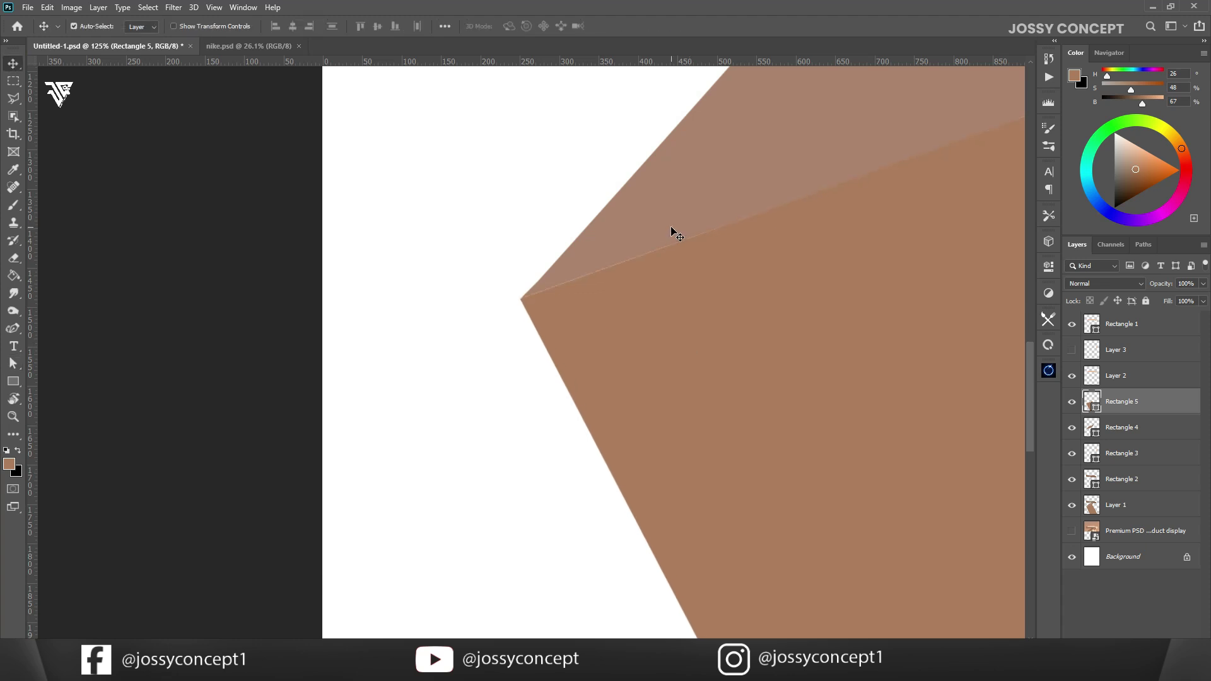
- Show the reference image and draw an 806 × 823 px rectangle beside the block's front face, filled with the reference's sampled cream
scroll(672, 231, "down", 5)
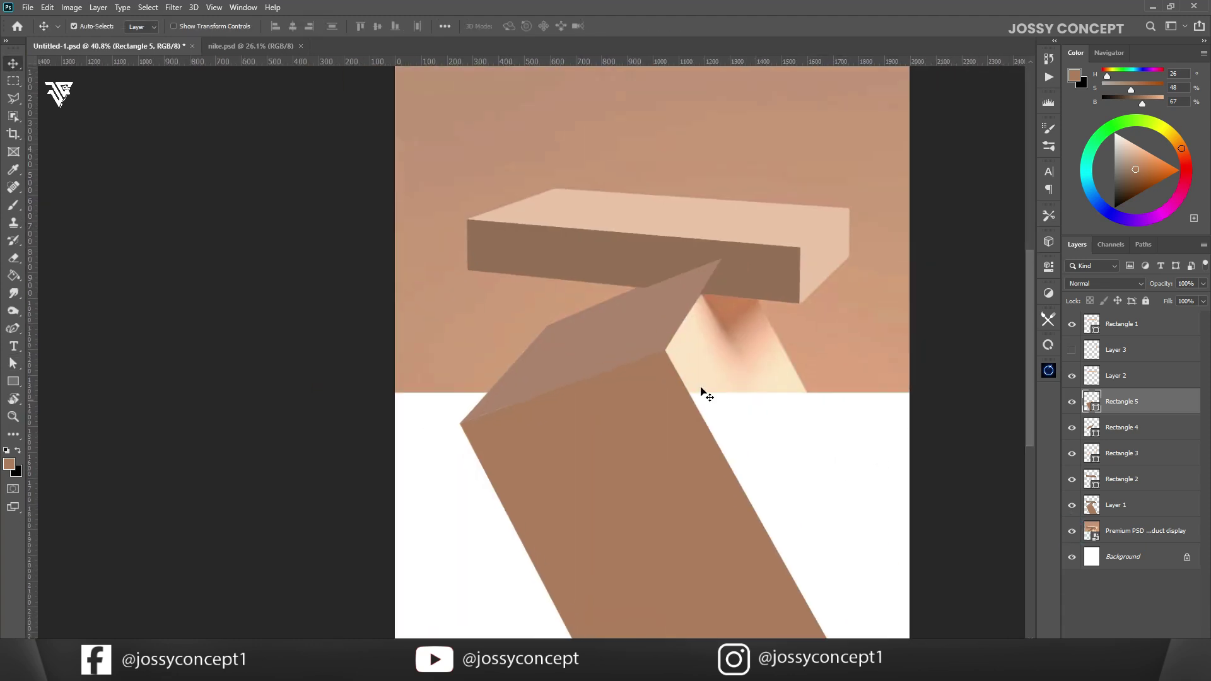
key("u")
left_click_drag(666, 350, 873, 562)
left_click(868, 341)
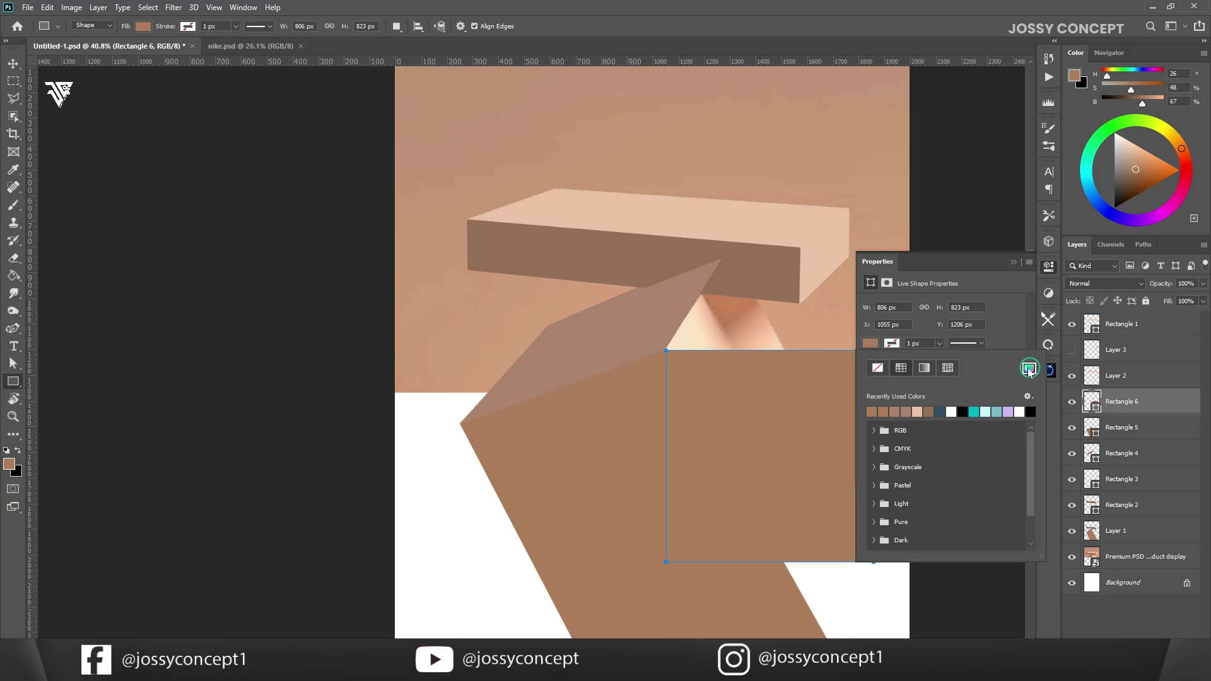
left_click(1029, 369)
left_click(689, 336)
left_click(1157, 209)
- Move the cream rectangle's corner anchors to form the block's long side face, with its lower corners beyond the canvas edge
left_click(14, 365)
left_click_drag(873, 352, 746, 292)
left_click_drag(750, 515, 827, 423)
left_click(746, 293)
left_click_drag(542, 515, 868, 641)
scroll(863, 629, "down", 3)
left_click_drag(664, 427, 740, 456)
left_click(796, 419)
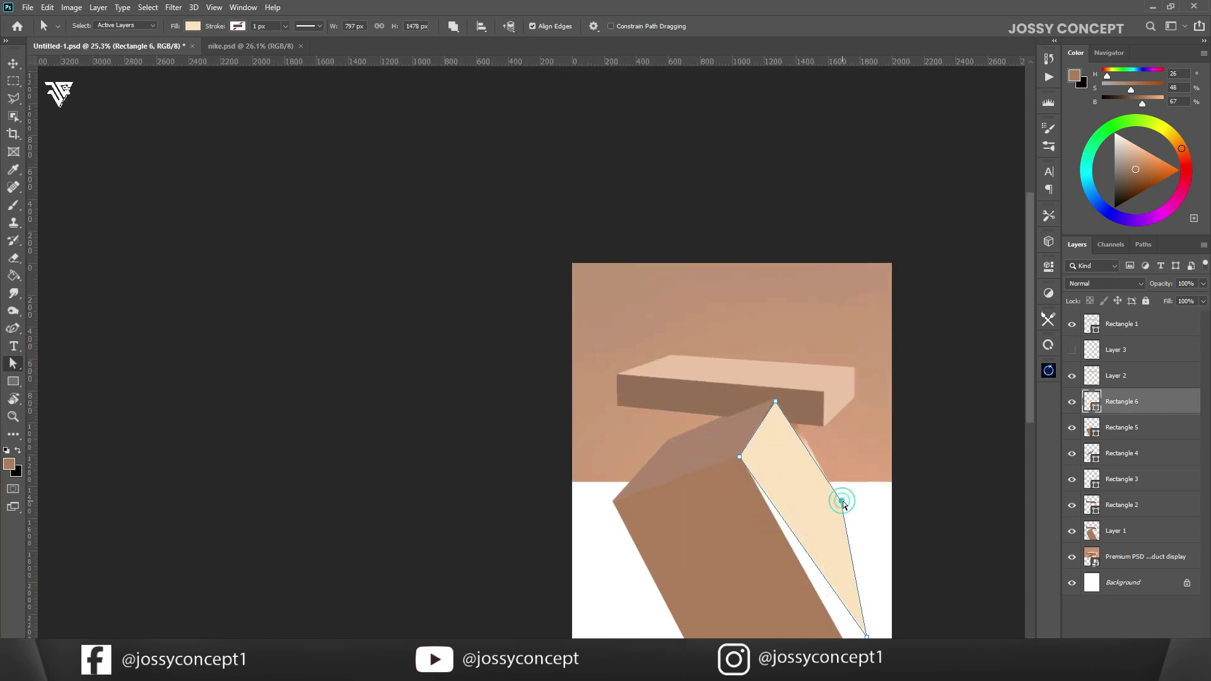
scroll(797, 499, "down", 2)
left_click_drag(854, 615, 848, 634)
scroll(763, 396, "up", 1)
left_click_drag(847, 533, 857, 548)
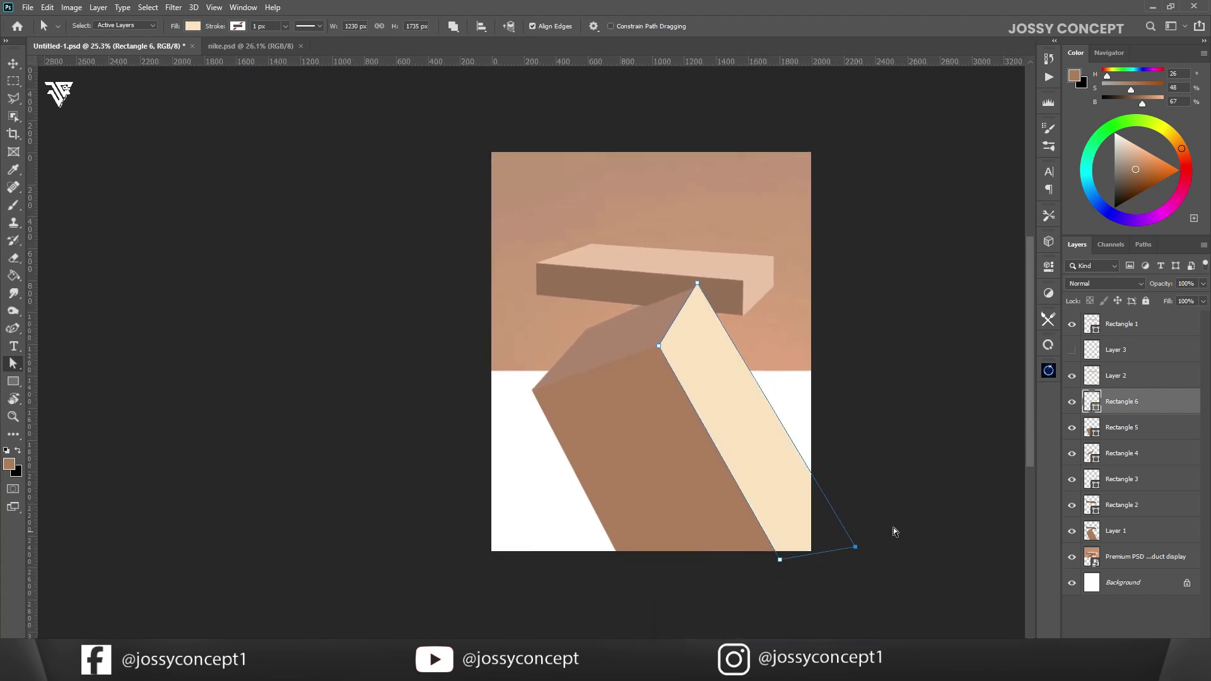
- Fine-tune the cream shape's upper corners against the adjoining faces, toggling Rectangle 6's visibility to check the fit
scroll(893, 530, "down", 1)
scroll(891, 526, "up", 4)
left_click_drag(438, 266, 446, 365)
left_click(1071, 403)
left_click(1071, 403)
left_click(1072, 401)
left_click_drag(530, 179, 534, 169)
left_click(881, 312)
- Move the Rectangle 6 and Rectangle 4 layers below Rectangle 2 so the slab overlaps the lower block
left_click(1109, 431, "shift")
left_click(1109, 407)
left_click(11, 64)
left_click(422, 245)
left_click(1137, 403, "ctrl")
left_click(1072, 403)
left_click(1071, 403)
left_click(442, 247)
left_click(487, 267)
left_click(452, 245)
left_click(1140, 402, "ctrl")
left_click_drag(1140, 403, 1119, 519)
- Delete the reference image layer
scroll(492, 284, "down", 5)
left_click_drag(549, 194, 547, 354)
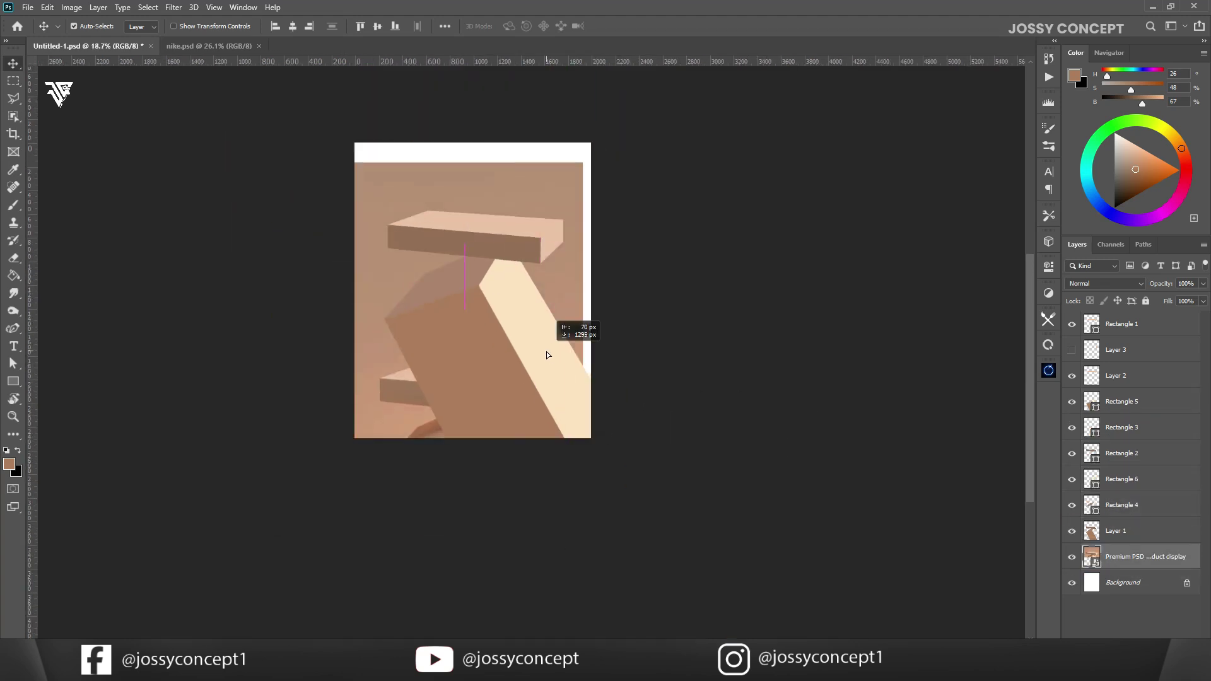
key("Delete")
- Select all the podium shapes together and move them lower on the canvas
scroll(498, 266, "down", 1)
scroll(498, 271, "up", 5)
left_click_drag(382, 78, 688, 565)
key("ctrl+t")
left_click_drag(579, 263, 579, 347)
key("Return")
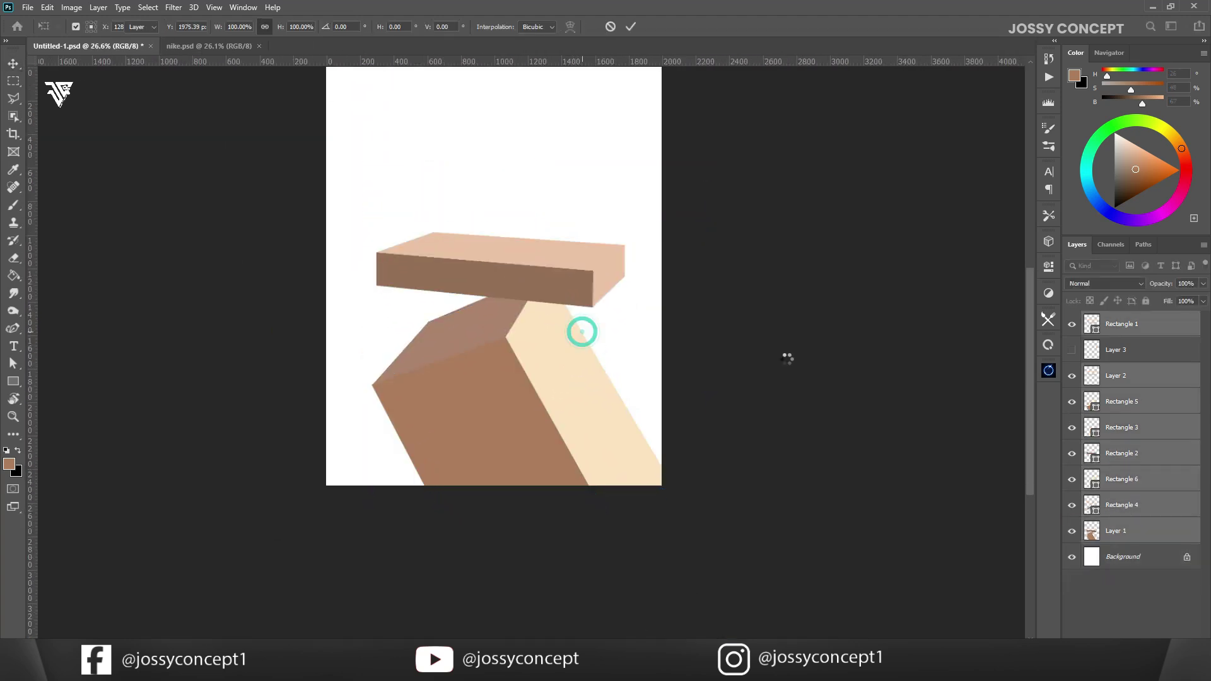
scroll(677, 403, "down", 2)
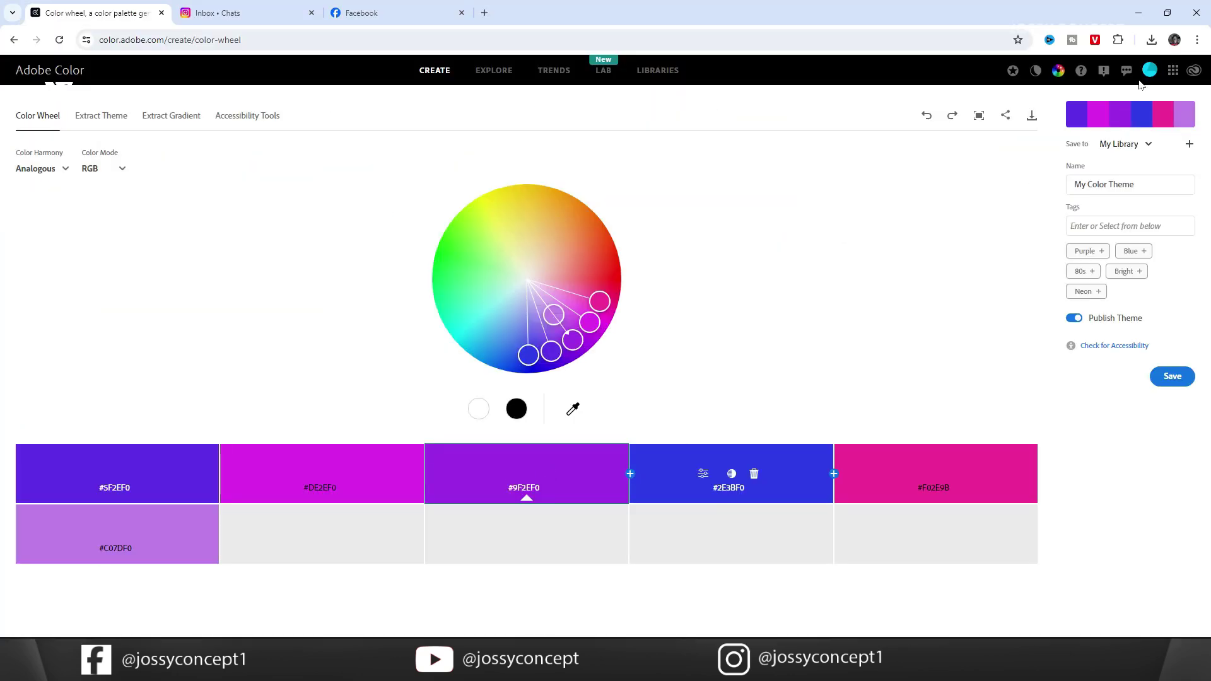
- Switch to Adobe Color, extract a theme from the shoe image, and reposition the colour sampling points on the shoe
left_click(105, 120)
left_click(416, 668)
left_click_drag(648, 209, 584, 331)
mouse_move(524, 267)
left_mouse_down()
mouse_move(500, 246)
mouse_move(574, 319)
left_mouse_up()
left_click_drag(675, 193, 674, 184)
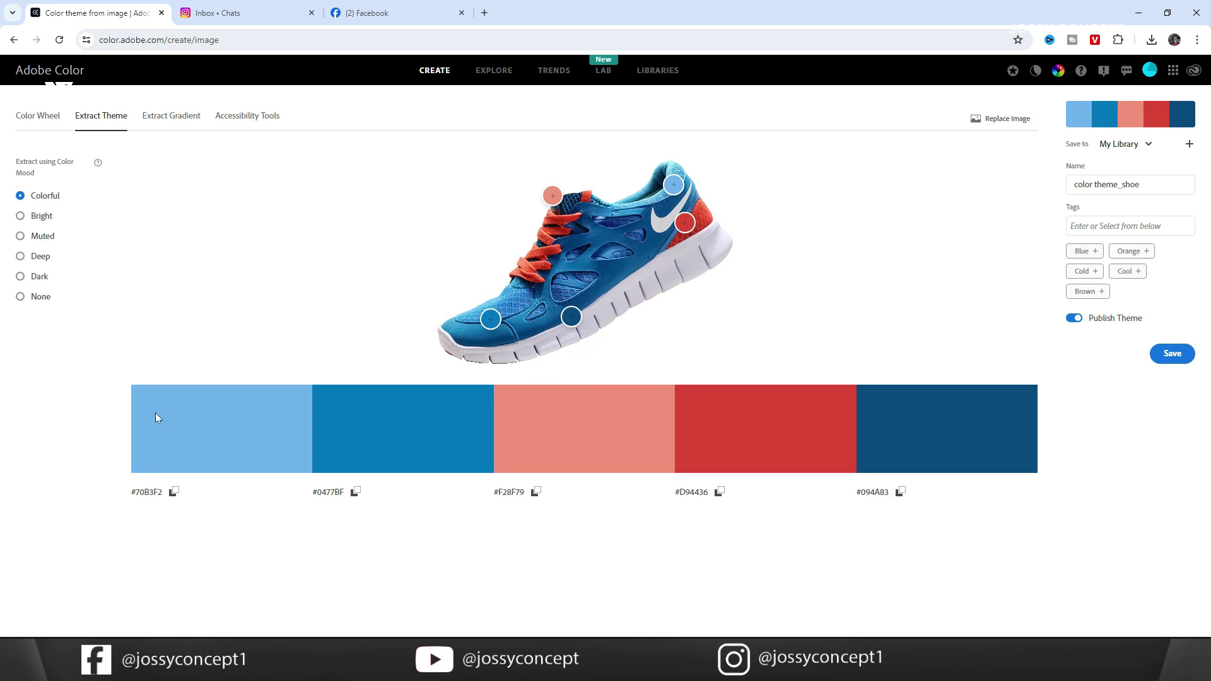
- Capture the extracted theme's five swatches as a screen snip and switch back to Photoshop
key("super+shift+s")
left_click_drag(124, 398, 1038, 473)
key("alt+Tab")
- Open the captured snip in Snip & Sketch, paste it into the podium document, and place the palette strip near the canvas's upper edge
left_click(1197, 669)
scroll(943, 543, "down", 3)
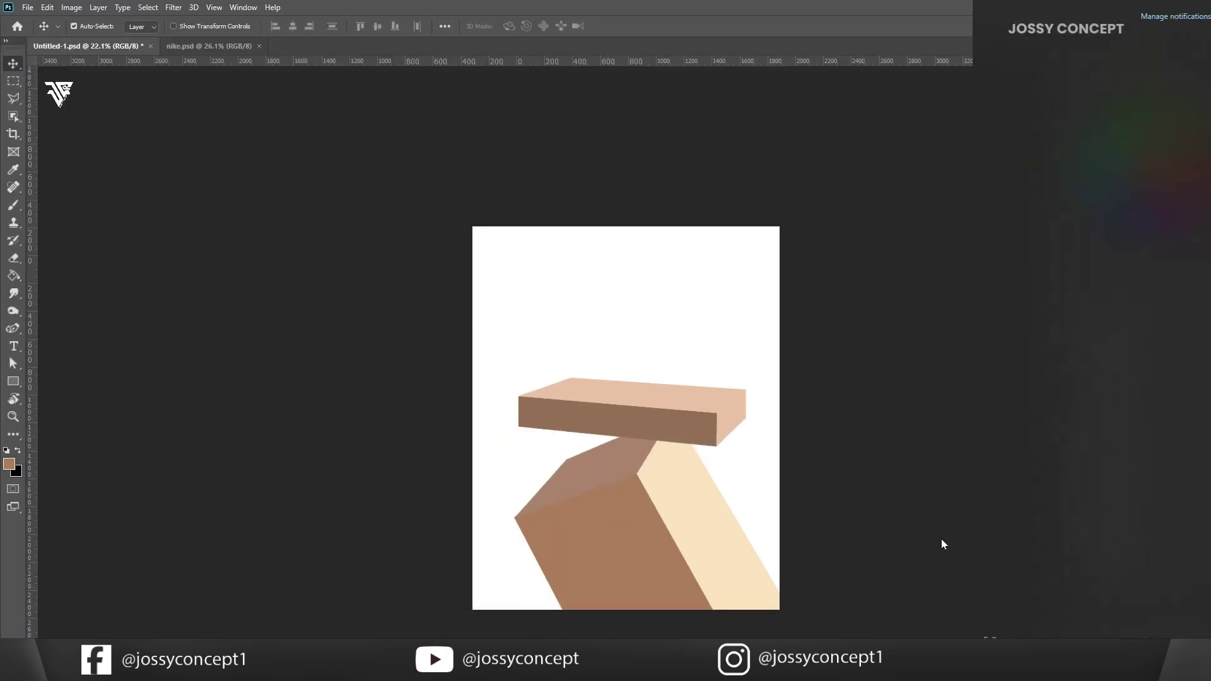
scroll(944, 543, "up", 2)
left_click(1072, 125)
left_click(845, 55)
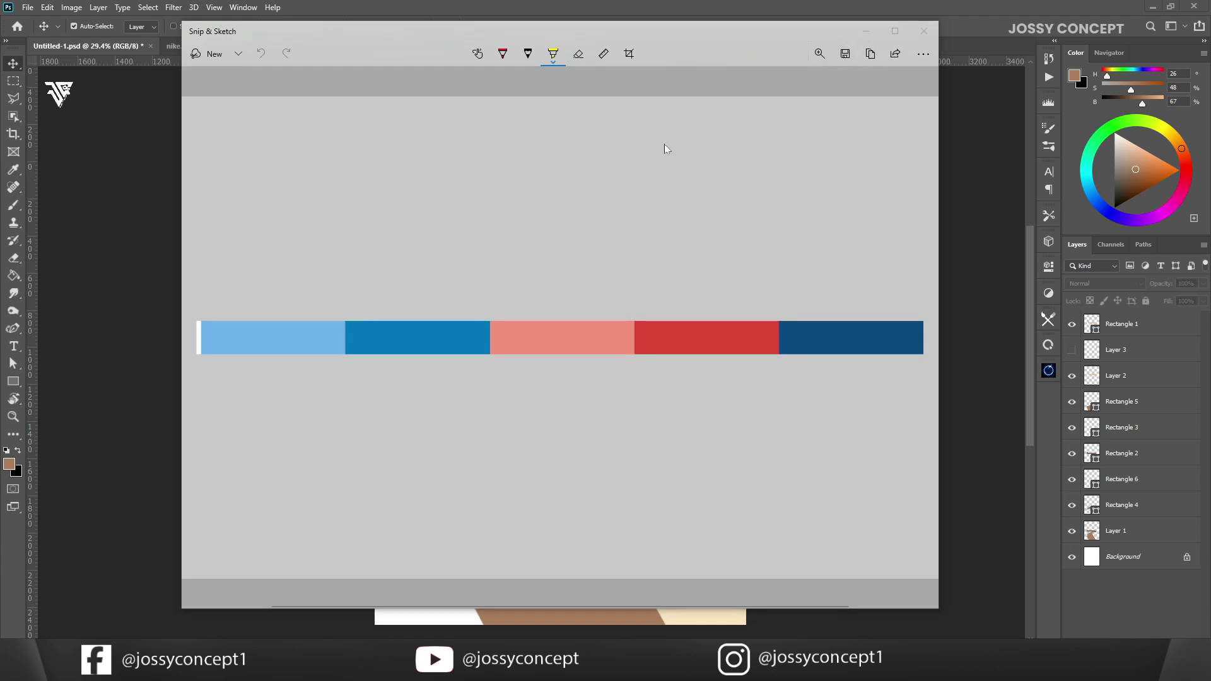
left_click(234, 124)
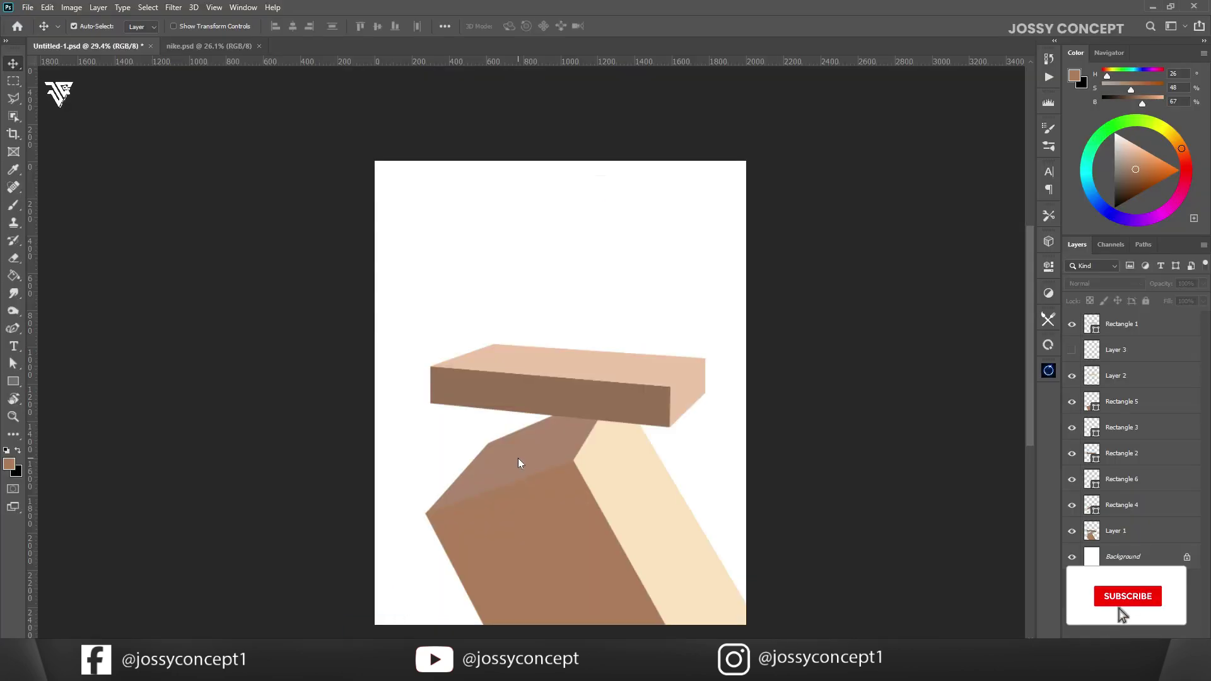
key("ctrl+v")
left_click_drag(560, 394, 568, 197)
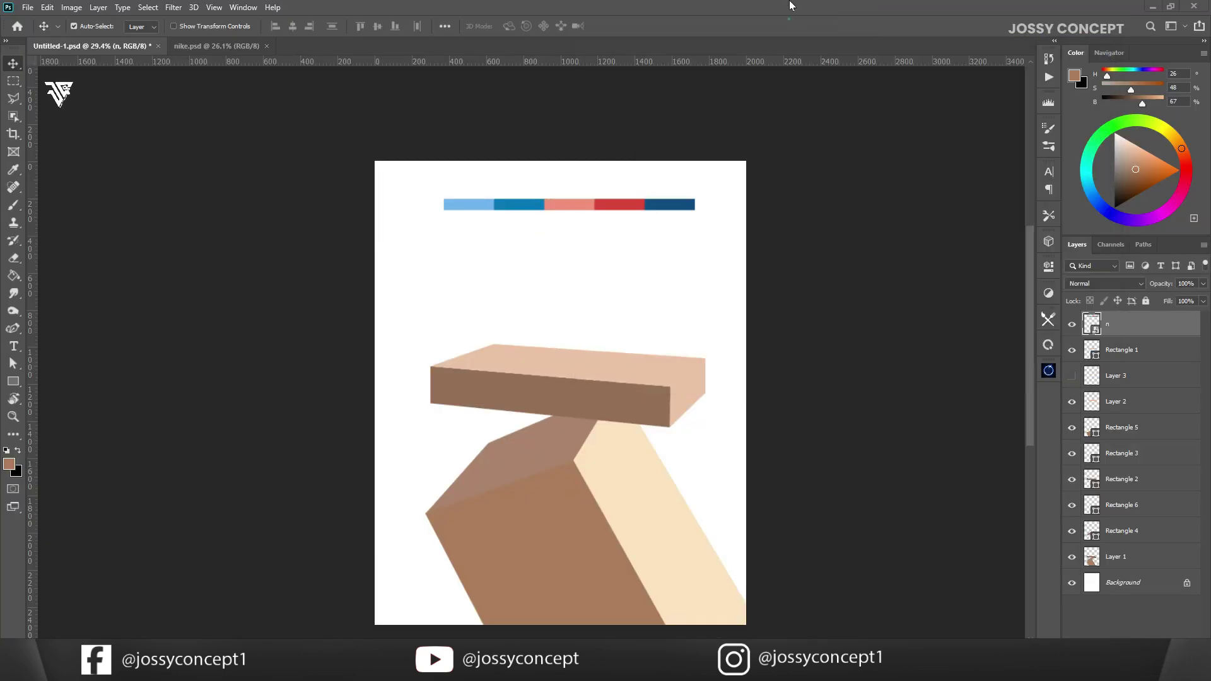
- Add a solid colour fill layer directly above the Background, using the palette's dark blue
left_click(506, 397)
left_click(1128, 587)
left_click(1137, 646)
left_click(1135, 427)
left_click(681, 163)
key("Return")
- Recolour the slab's top face with the palette's light blue and its front face with the medium blue
left_click(621, 355)
double_click(1096, 357)
left_click(460, 165)
left_click(1162, 206)
left_click(628, 398)
double_click(1092, 481)
left_click(521, 165)
left_click(1163, 207)
- Recolour the slab's short side face with a darker shade of the medium blue and apply the same colour to the block's side face
left_click(724, 392)
double_click(1097, 457)
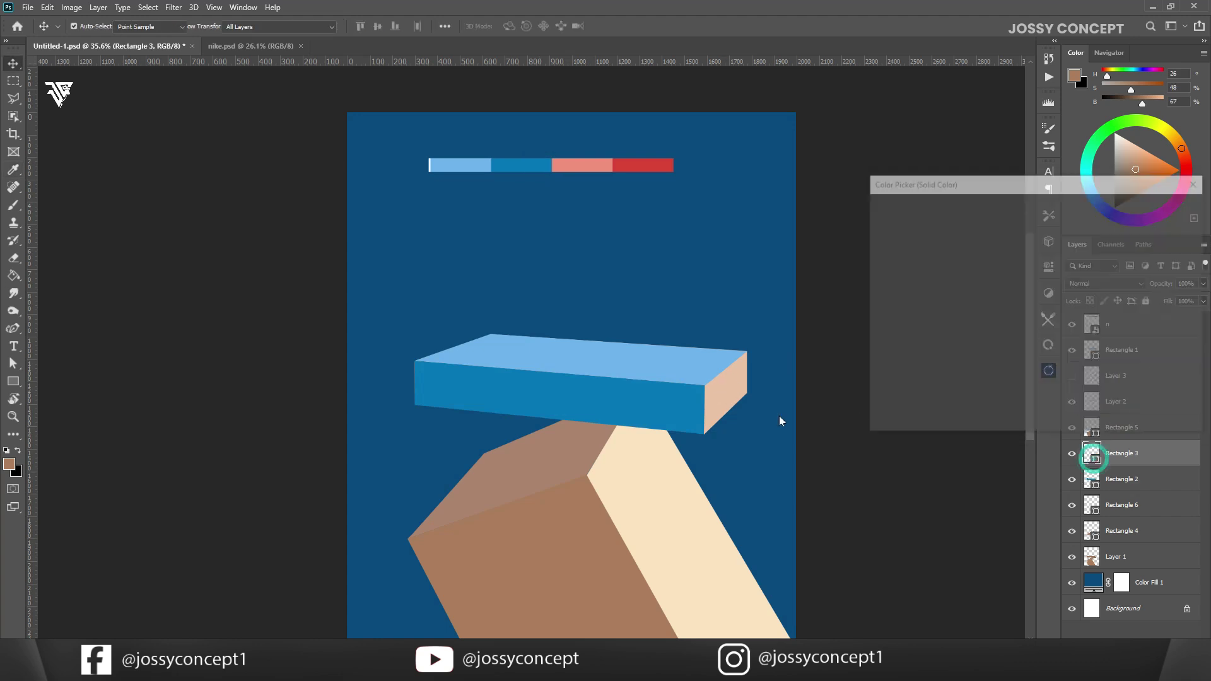
left_click(680, 406)
left_click(1021, 275)
left_click(1145, 208)
double_click(1092, 505)
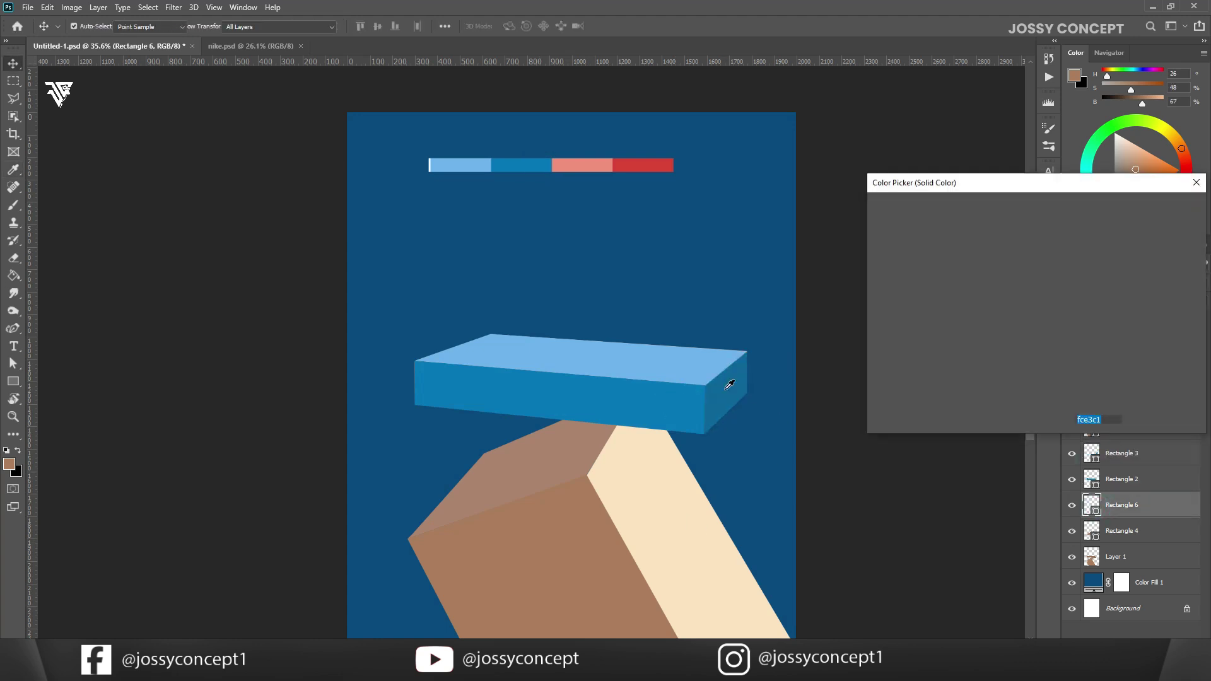
left_click(730, 386)
left_click(1155, 208)
- Recolour the block's top face light blue (6fb3f2) and its front face with the slab's medium blue
left_click(1092, 535)
double_click(1091, 536)
left_click(662, 367)
left_click(1163, 207)
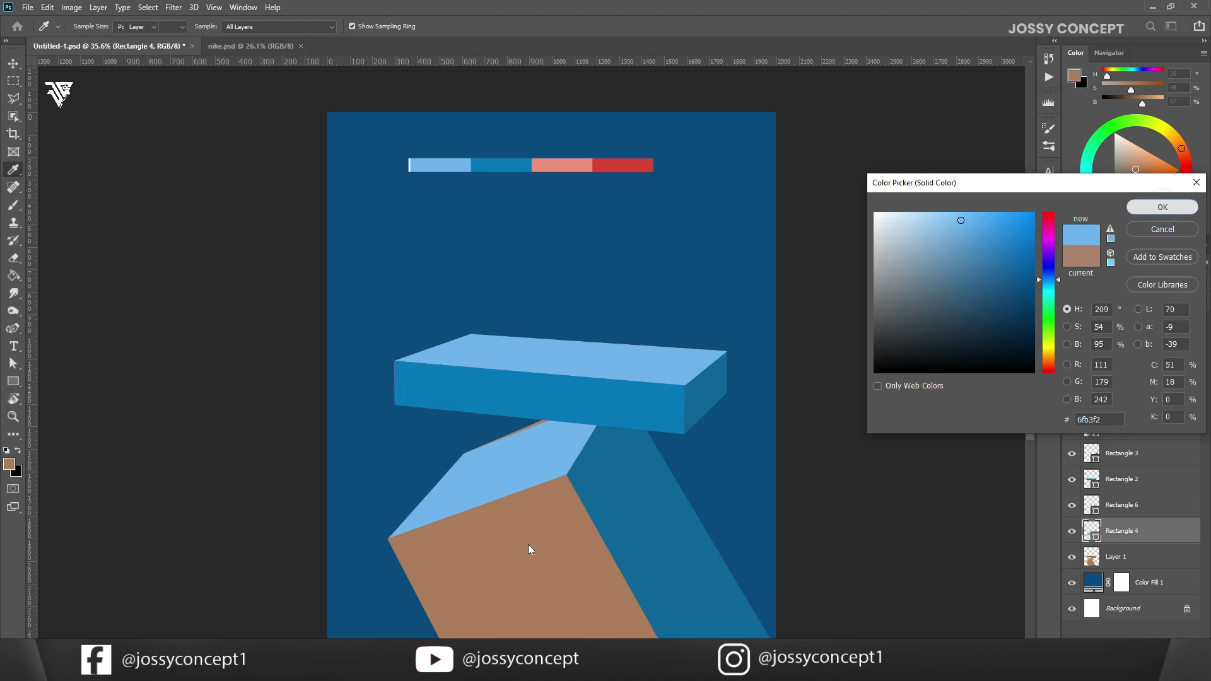
left_click(519, 555)
double_click(1095, 433)
left_click(549, 403)
key("Return")
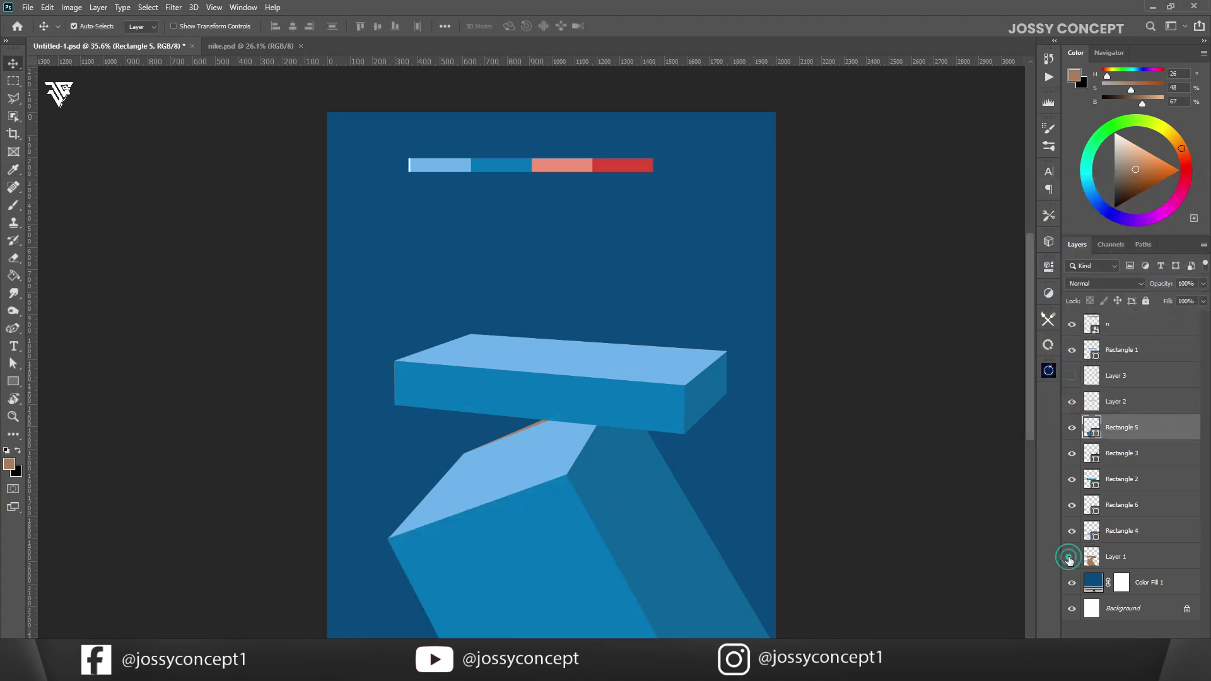
- Hide Layer 1 and duplicate the Color Fill 1 layer
left_click(1072, 556)
scroll(533, 427, "down", 2)
left_click(1163, 586)
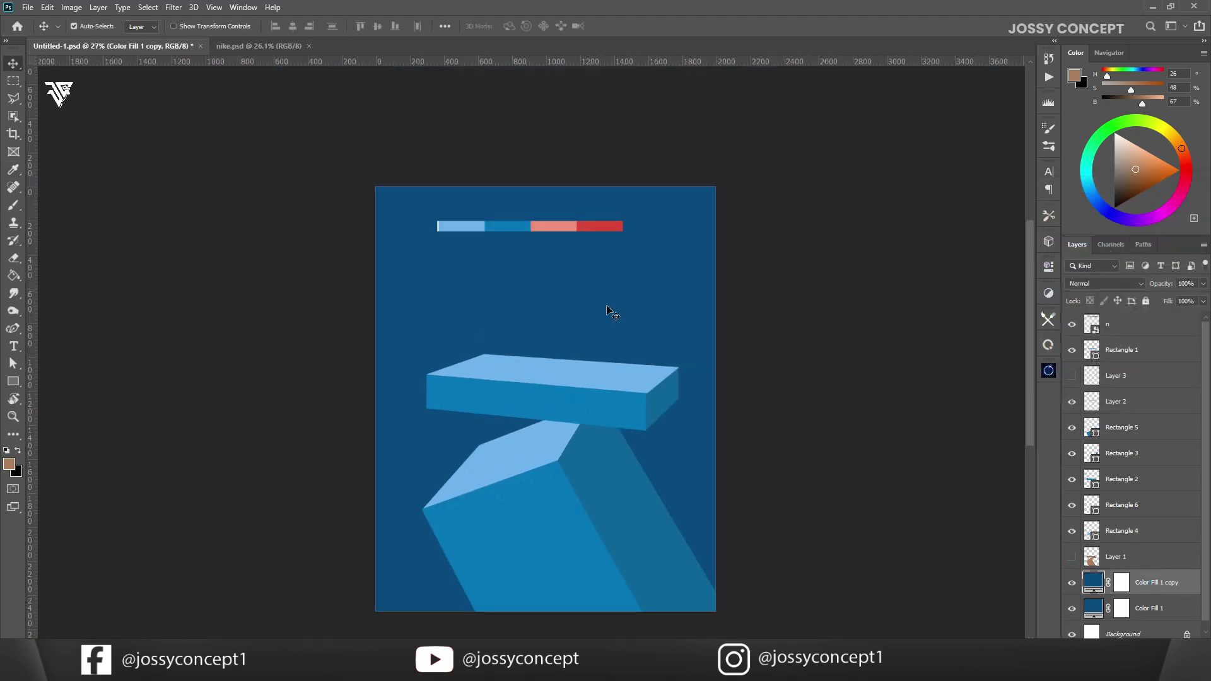
- Recolour the side faces of the slab and the lower block with the palette's salmon pink
double_click(665, 400)
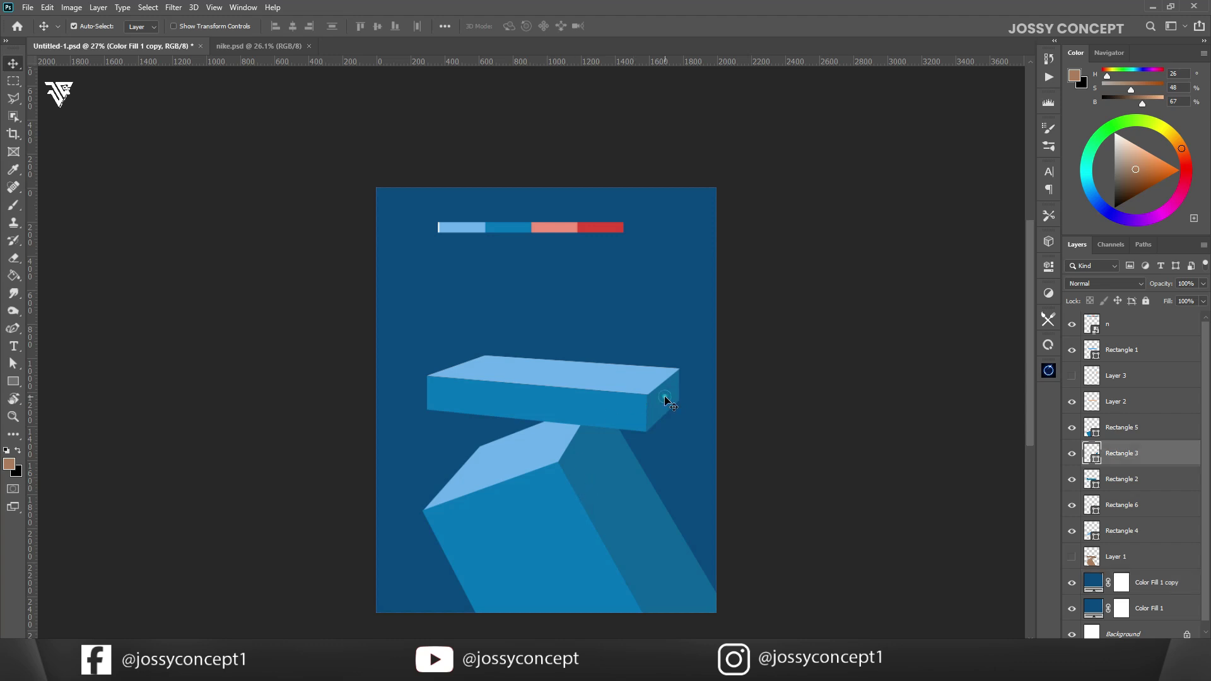
left_click(566, 224)
left_click(1161, 209)
double_click(652, 507)
left_click(605, 228)
left_click(561, 223)
key("Return")
- Change the Color Fill 1 copy to a pale tint of the palette's light blue and invert its layer mask to black
scroll(788, 514, "up", 1)
double_click(1093, 582)
left_click(467, 198)
left_click_drag(966, 274, 904, 190)
key("Return")
left_click(1122, 583)
key("ctrl+i")
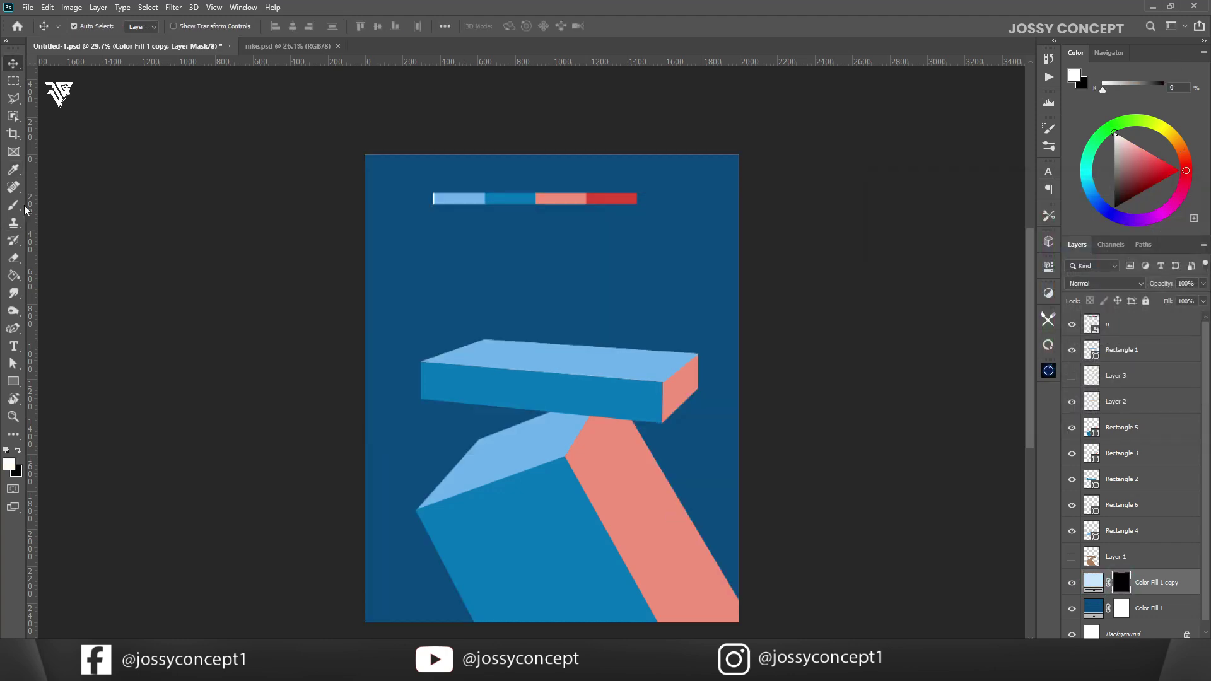
- Paint a large soft white glow into the Color Fill 1 copy mask behind the podium and set the layer's blend mode to Color Dodge
left_click(555, 328)
left_click(1104, 284)
left_click(1100, 401)
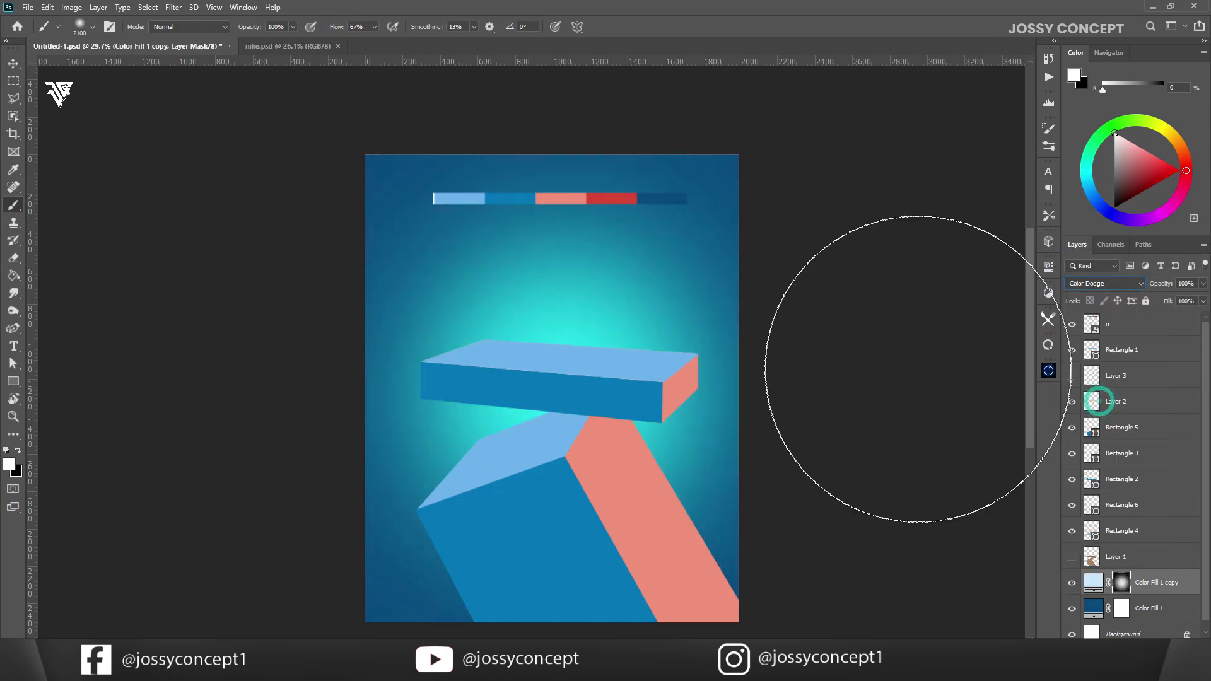
- Enlarge the background glow layer to about 110%
key("ctrl+t")
left_click(763, 378, "alt")
left_click_drag(739, 389, 777, 383)
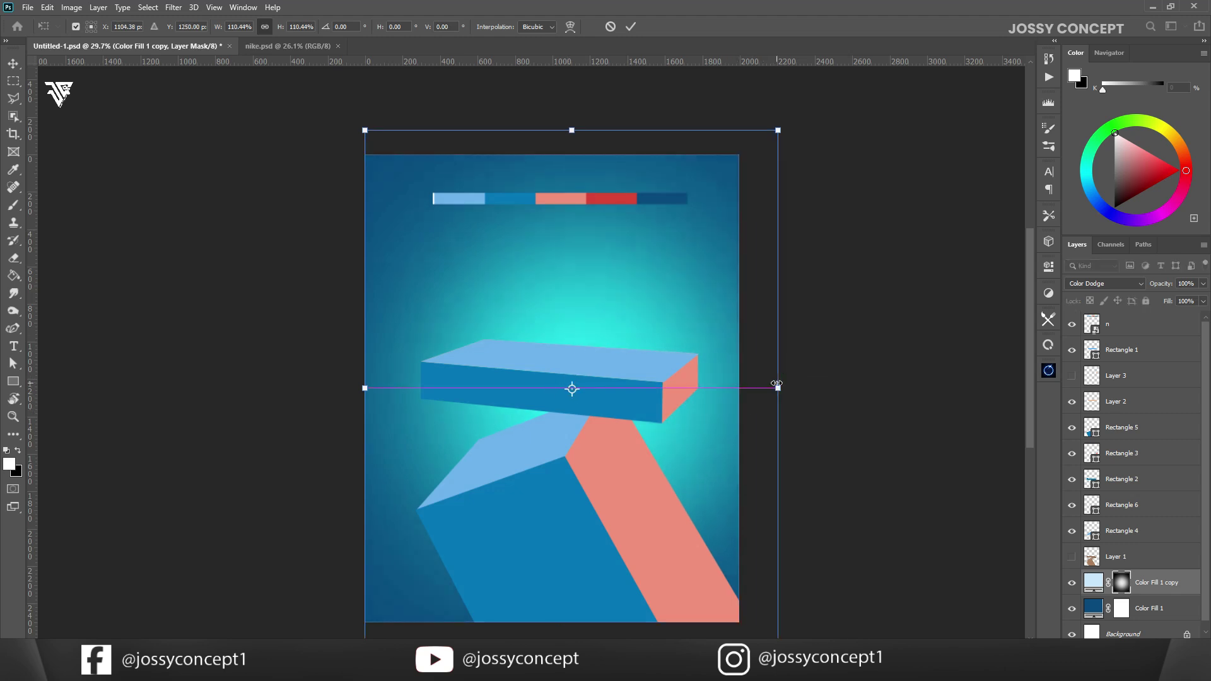
key("Return")
scroll(661, 325, "down", 1)
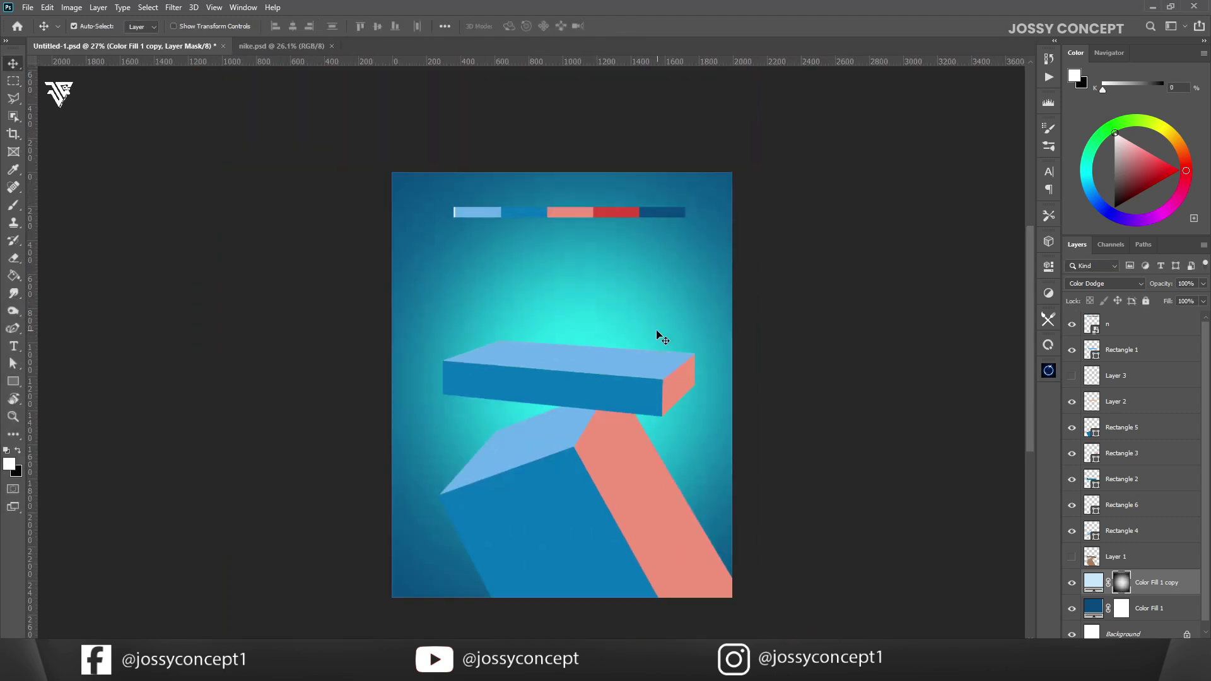
- Delete Layer 3 and nudge the podium layers, from Rectangle 1 through Rectangle 4, slightly down the canvas
left_click(1114, 378)
key("Delete")
left_click(1129, 352)
left_click(1108, 507, "shift")
key("shift+Down")
key("shift+Down")
key("shift+Down")
key("shift+Down")
key("shift+Down")
key("shift+Down")
key("shift+Down")
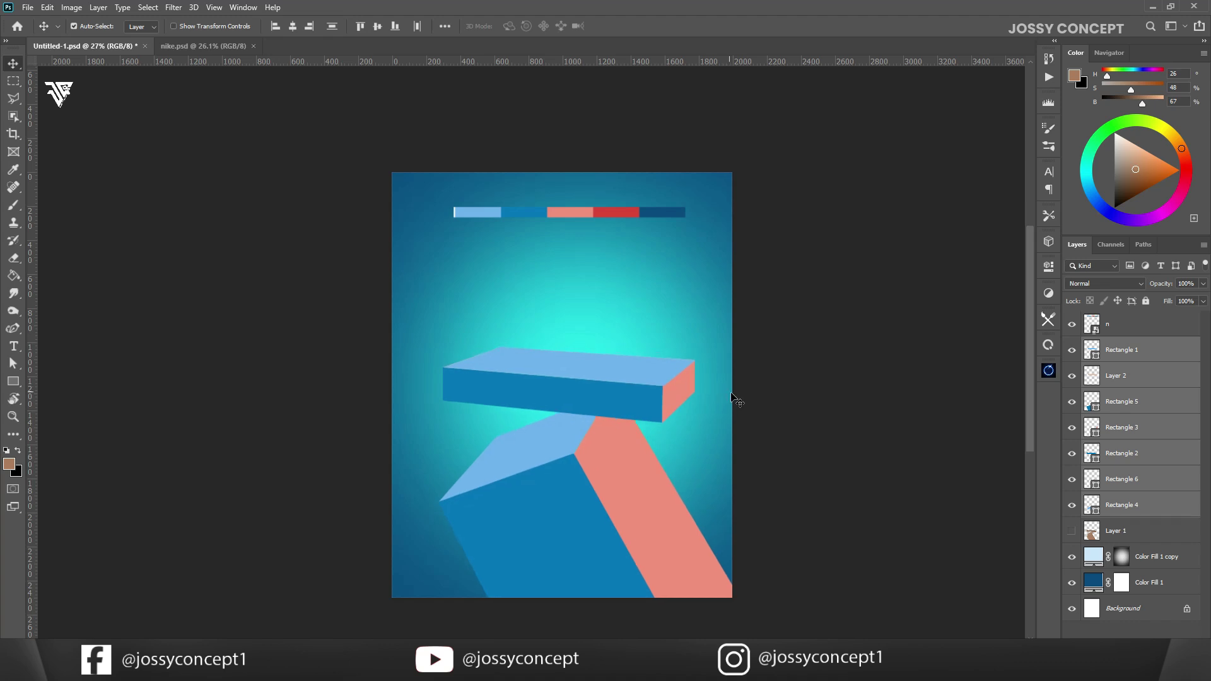
- Rotate the selected podium layers slightly counter-clockwise
key("ctrl+t")
left_click_drag(860, 422, 856, 413)
key("Return")
scroll(618, 312, "up", 8)
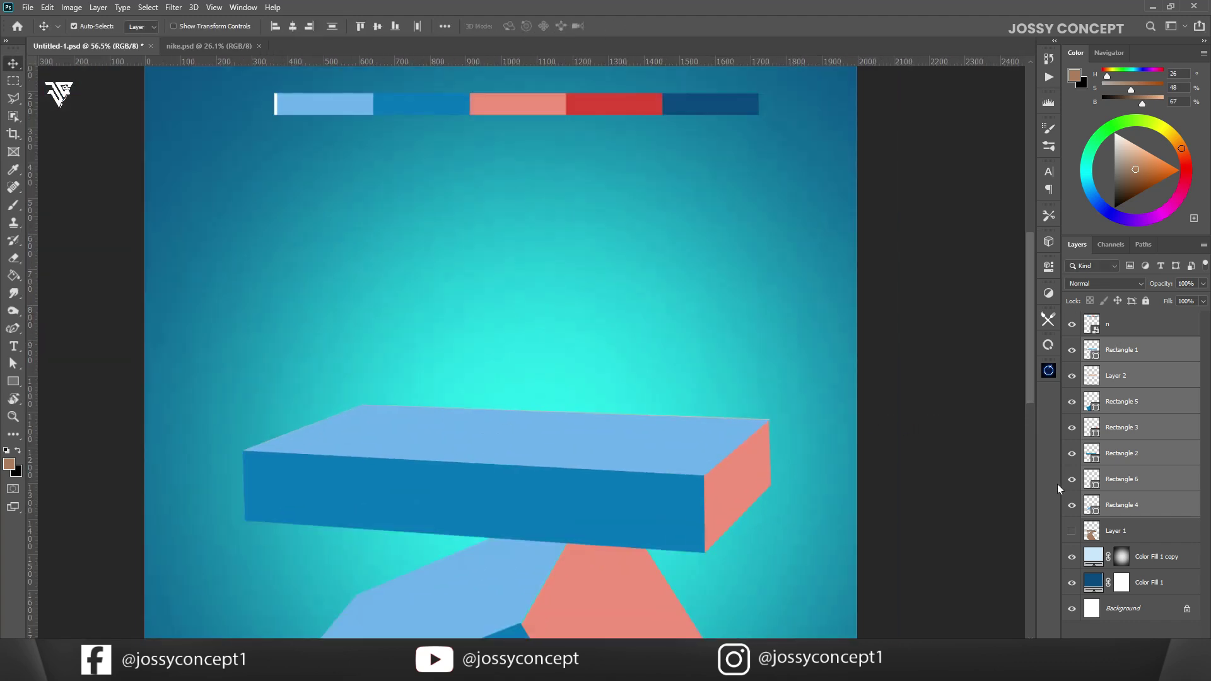
left_click(1127, 630)
left_click_drag(715, 428, 650, 372)
left_click_drag(647, 447, 750, 353)
key("ctrl+z")
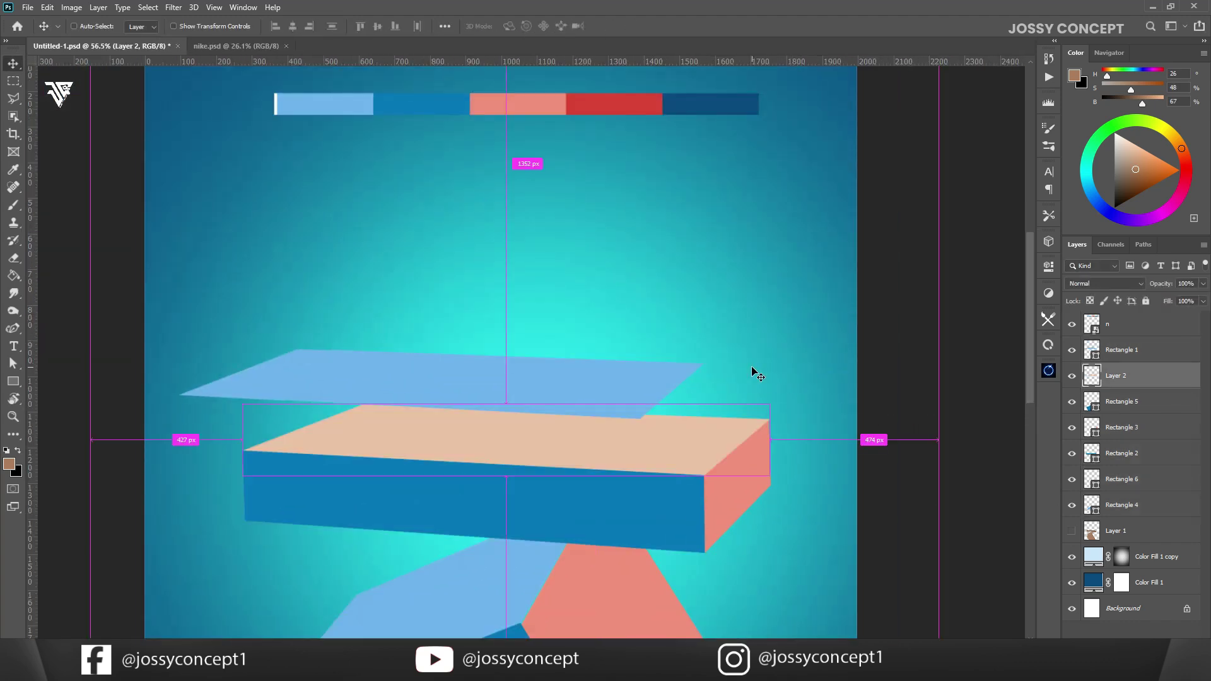
key("ctrl+z")
- Recolour the slab's top face (Rectangle 1) with a pale tint of the palette's salmon pink
left_click(650, 451, "ctrl")
double_click(1091, 352)
left_click(499, 103)
mouse_move(955, 220)
left_mouse_down()
mouse_move(940, 216)
mouse_move(972, 284)
mouse_move(963, 262)
left_mouse_up()
left_click(1153, 211)
- Recolour the slab's side face (Rectangle 3) with the muted blue 4c7eac, derived from the palette's light blue
left_click(739, 480, "ctrl")
double_click(1092, 429)
left_click(361, 102)
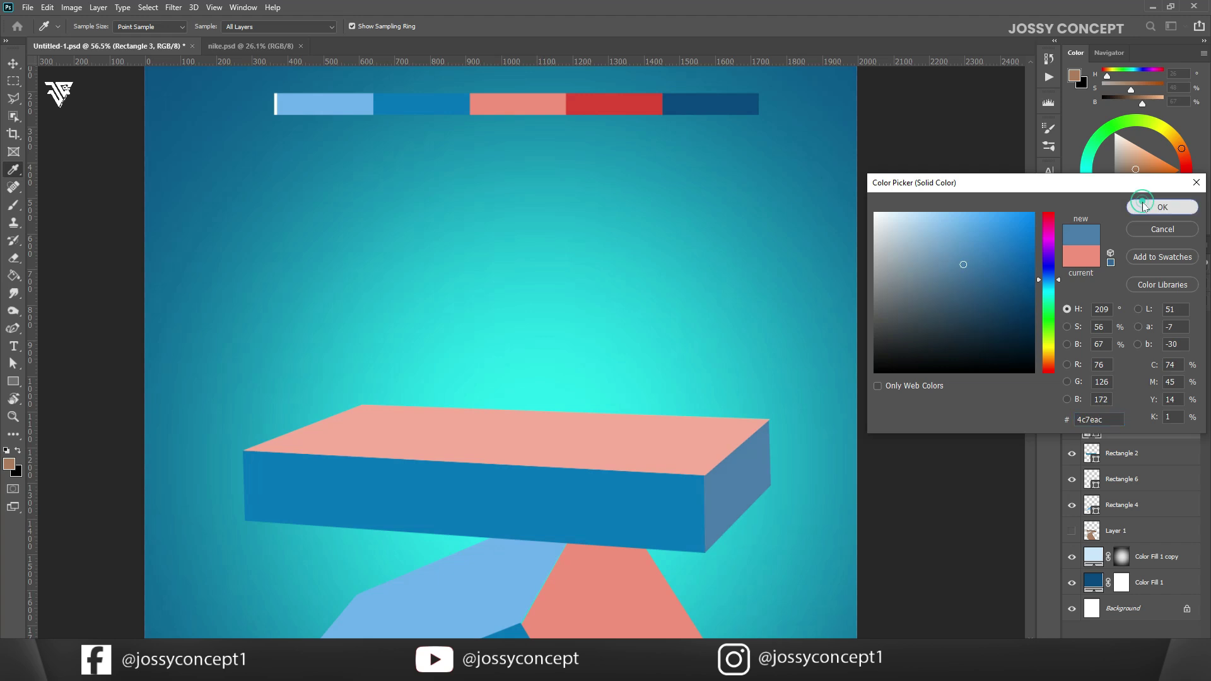
left_click(1149, 207)
- Recolour the lower block's top face with the slab's pale salmon and its side face with the slab's muted blue 4c7eac
scroll(693, 433, "down", 5)
left_click(600, 522, "ctrl")
double_click(1094, 510)
left_click(656, 438)
left_click(1144, 211)
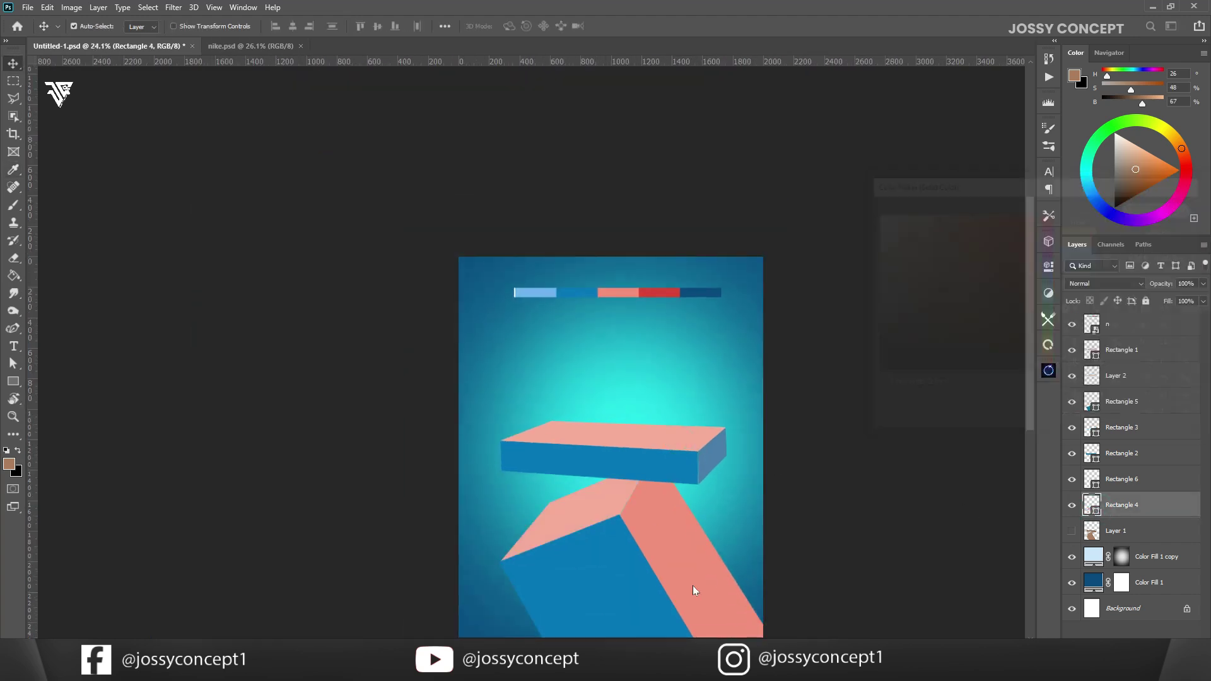
left_click(1123, 478)
double_click(1094, 481)
left_click(713, 457)
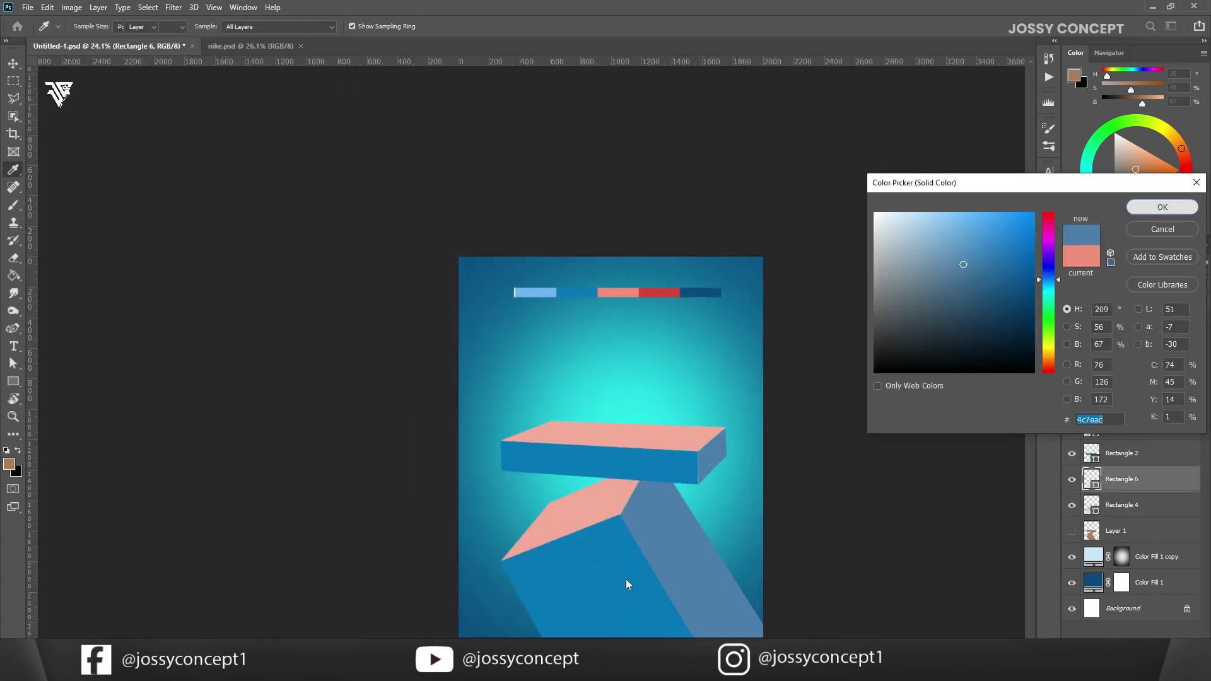
- Darken the lower block's front face (Rectangle 5) to the blue 056aa9
left_click(627, 581, "ctrl")
double_click(1095, 402)
left_click_drag(1030, 253, 1030, 268)
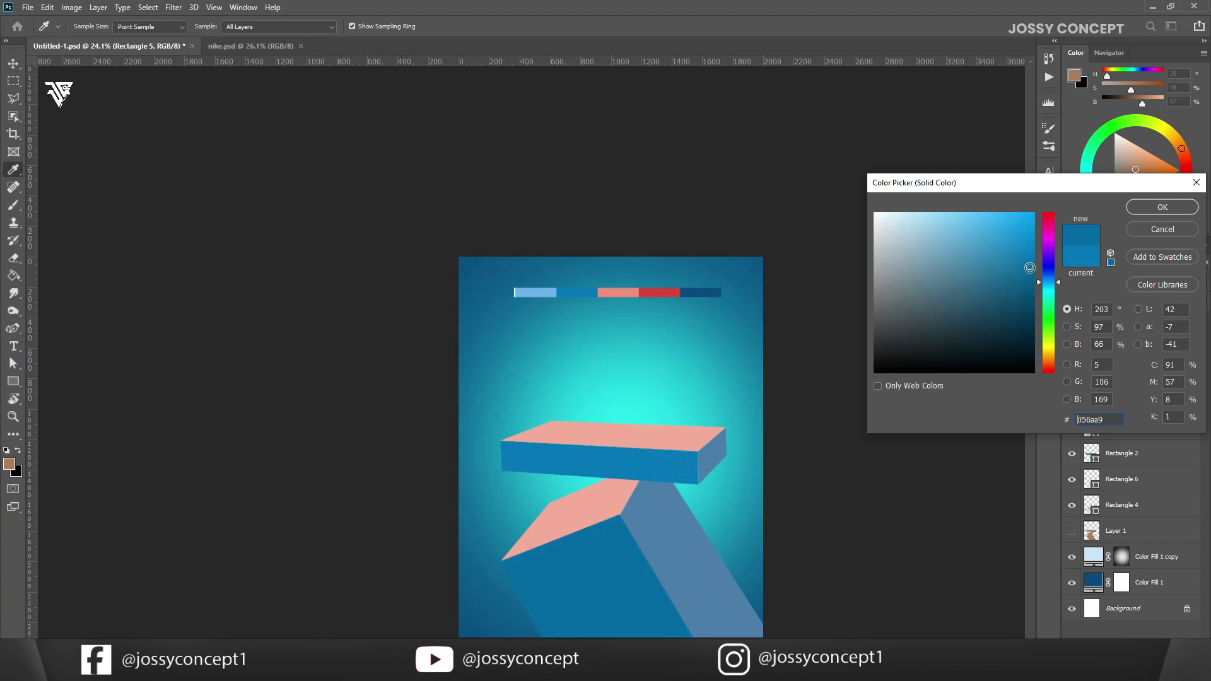
left_click(1162, 207)
- Place the shoe image into the podium design, scale it down and position it above the slab
scroll(595, 500, "up", 2)
left_click(622, 200)
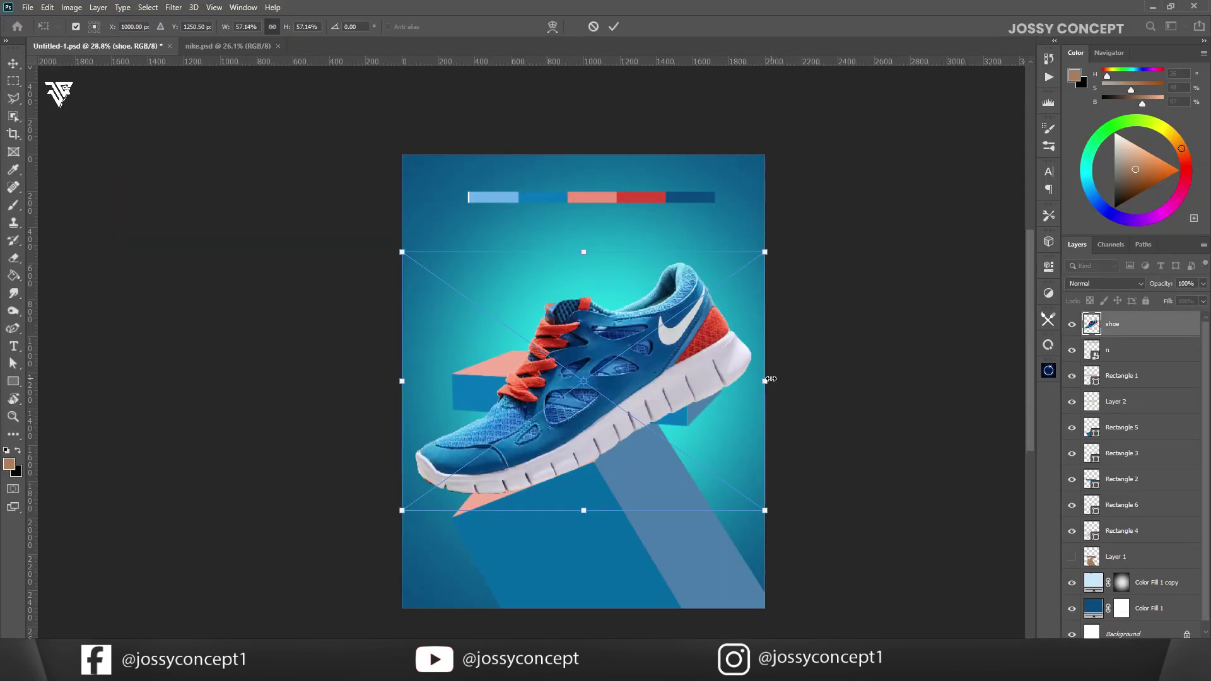
left_click_drag(764, 374, 726, 353)
left_click_drag(752, 297, 758, 306)
left_click_drag(732, 373, 740, 379)
left_click_drag(657, 316, 665, 368)
key("Return")
- Transform the podium layers to sit lower on the canvas and move the shoe down onto the slab's top face
left_click(1127, 532, "shift")
left_click(1128, 351, "ctrl")
key("ctrl+t")
key("Return")
left_click(608, 349)
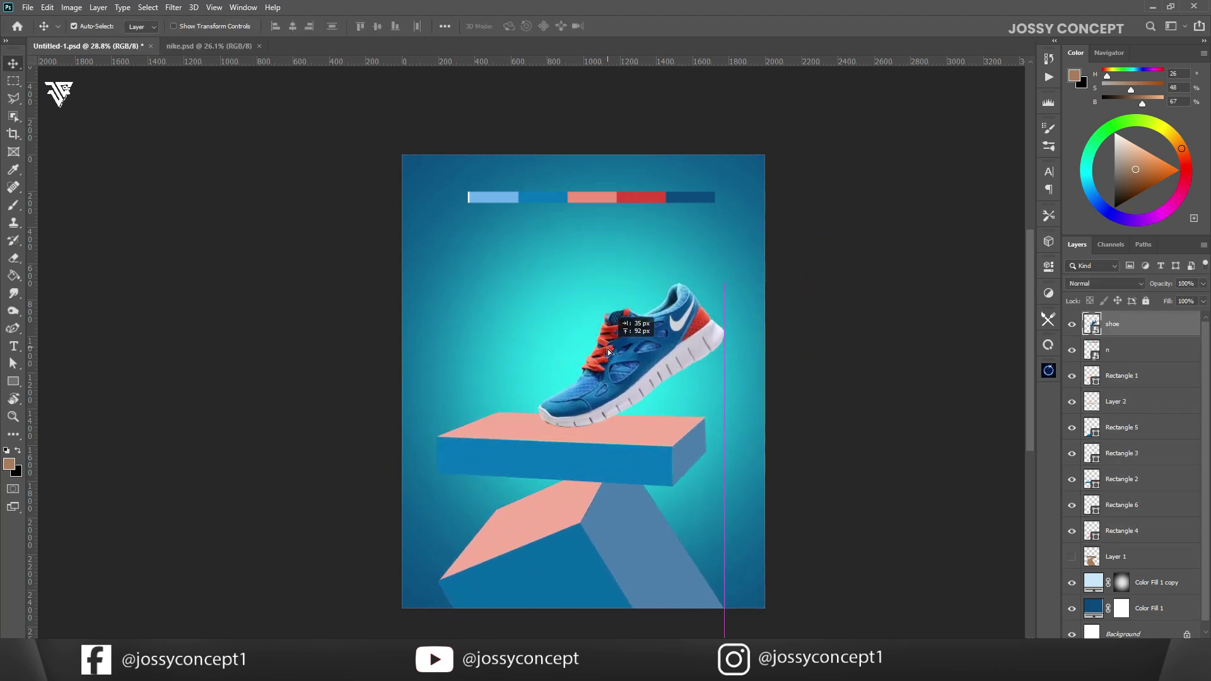
- Rotate the shoe, palette strip and podium layers together slightly counter-clockwise and scale them down a little
scroll(790, 397, "down", 1)
left_click(1126, 531, "shift")
key("ctrl+t")
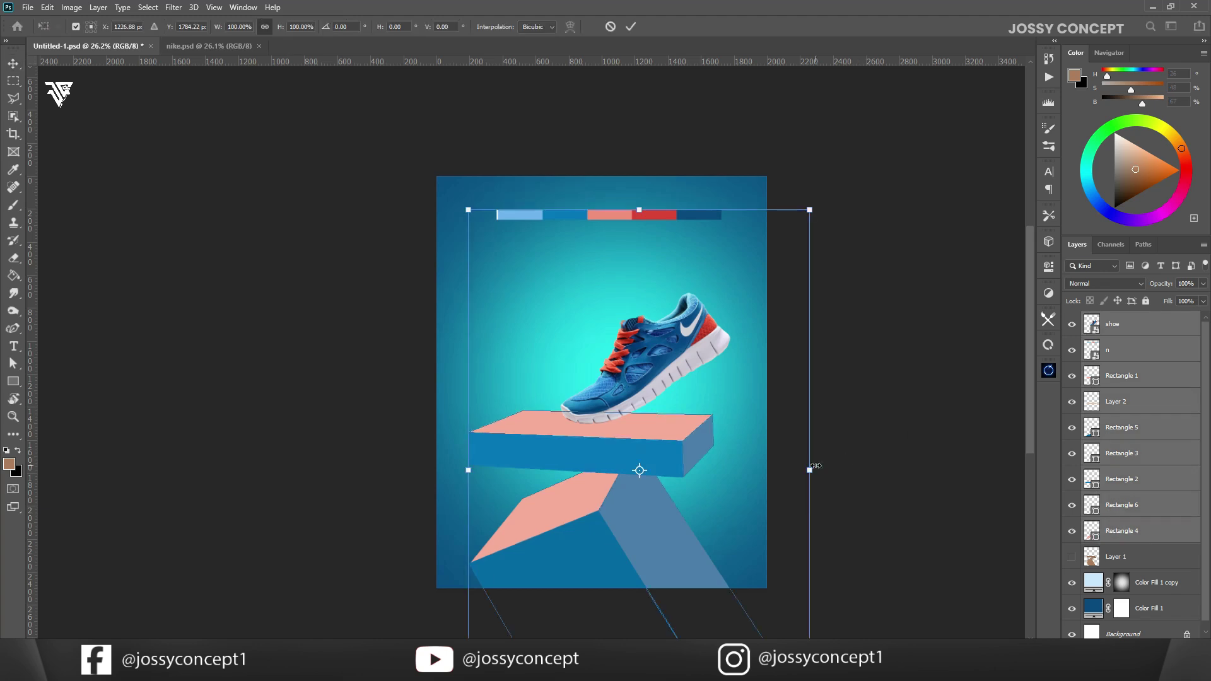
left_click_drag(814, 465, 813, 457)
left_click_drag(796, 200, 791, 209)
key("Return")
left_click(807, 404)
key("ctrl+z")
- Change the Color Fill 1 background to a darker navy blue
scroll(703, 452, "up", 2)
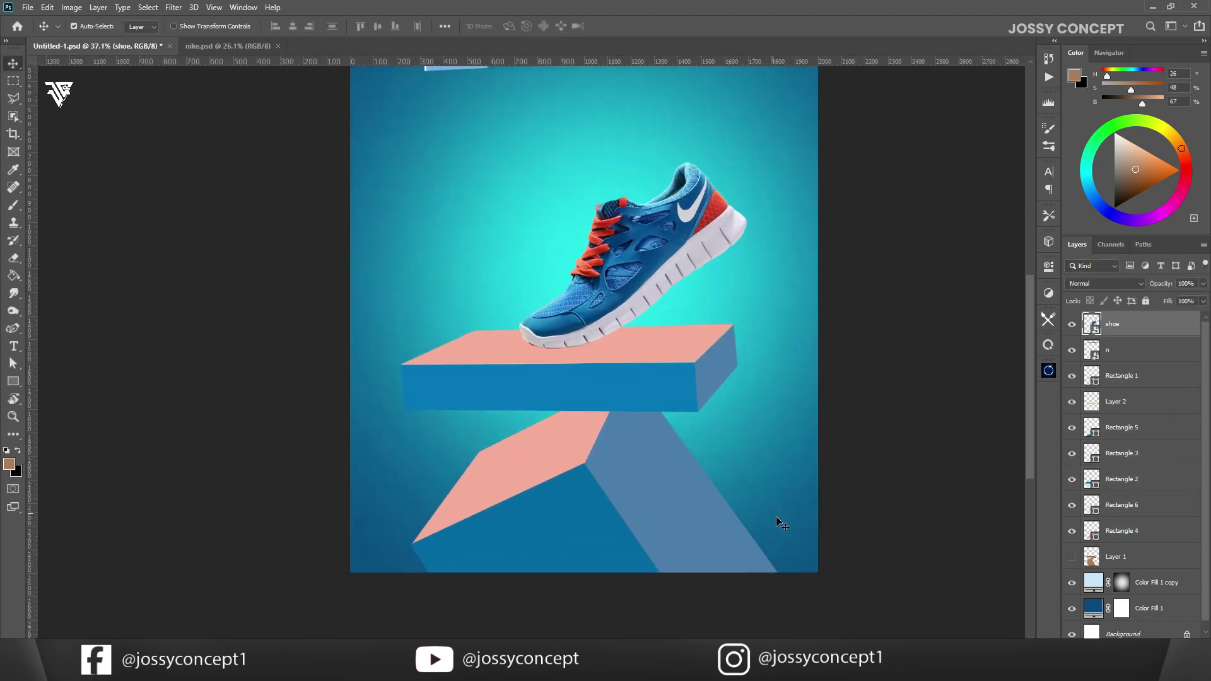
double_click(1093, 609)
key("Return")
key("v")
- Add a new layer above Rectangle 6, clip it to that shape and fill it with mid-gray
left_click(715, 516)
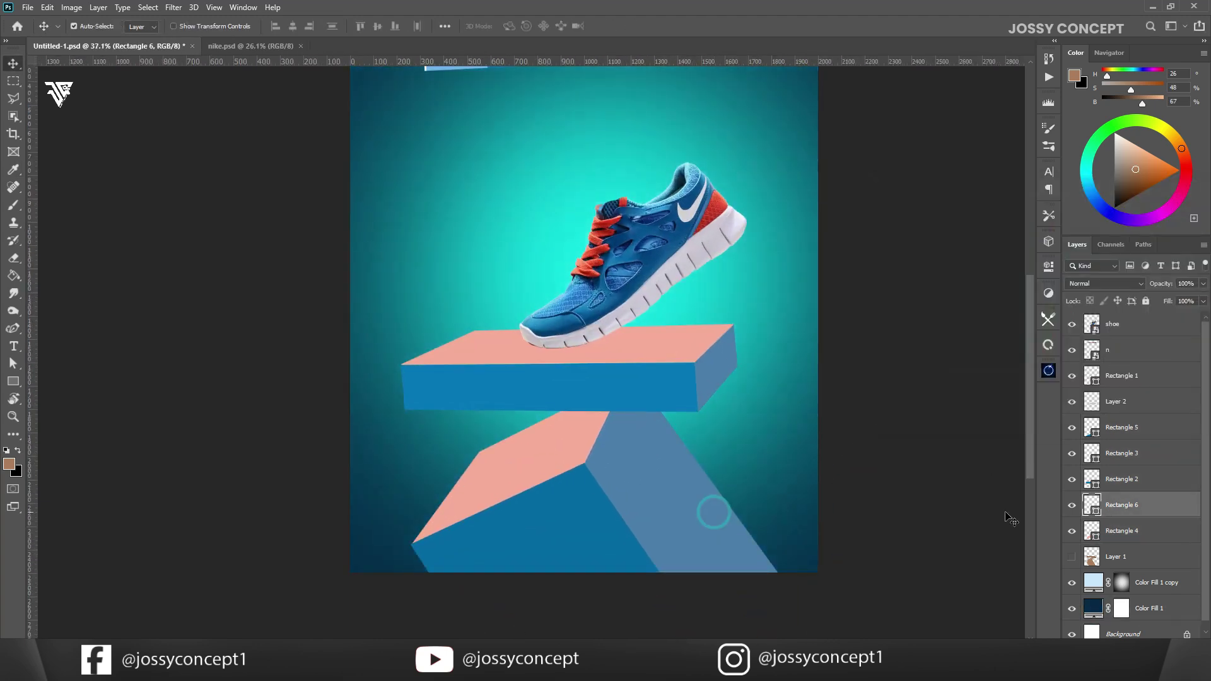
left_click(1171, 645)
left_click(1130, 518, "alt")
key("shift+F5")
key("Return")
- Duplicate the gray layer above Rectangle 1, Layer 2 and Rectangle 5, clipping each copy to the layer beneath it
left_click(647, 356)
left_click_drag(1125, 510, 1125, 414)
left_click(1129, 389, "alt")
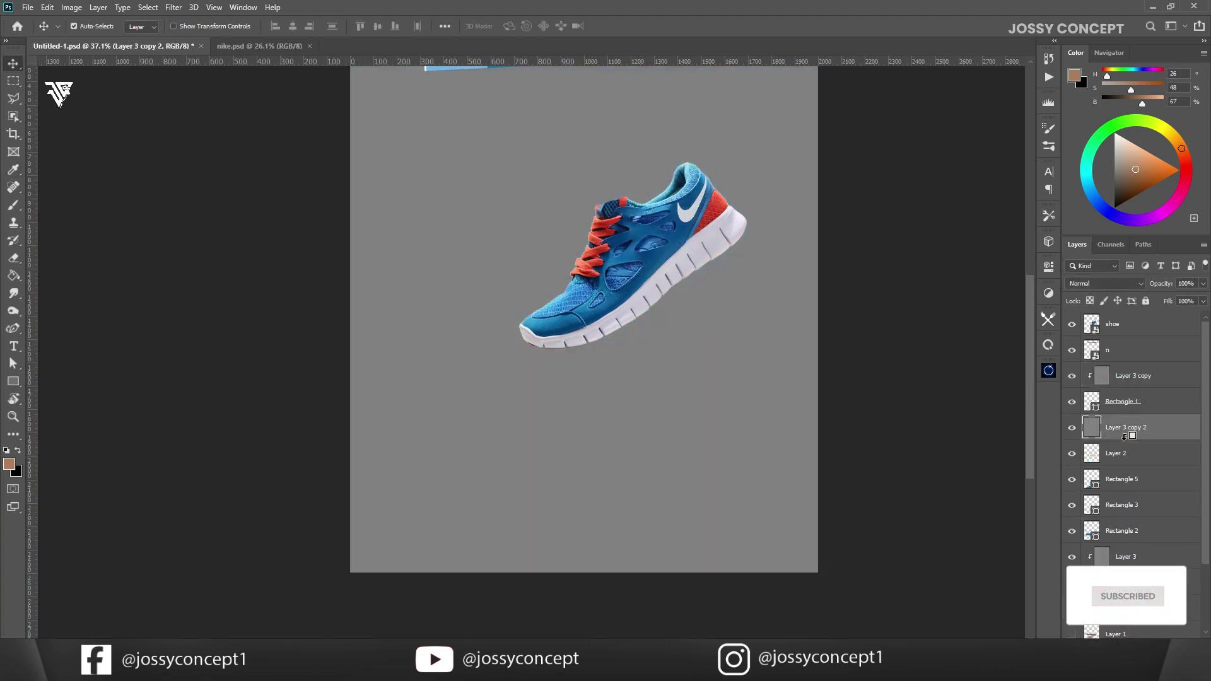
left_click(1122, 439, "alt")
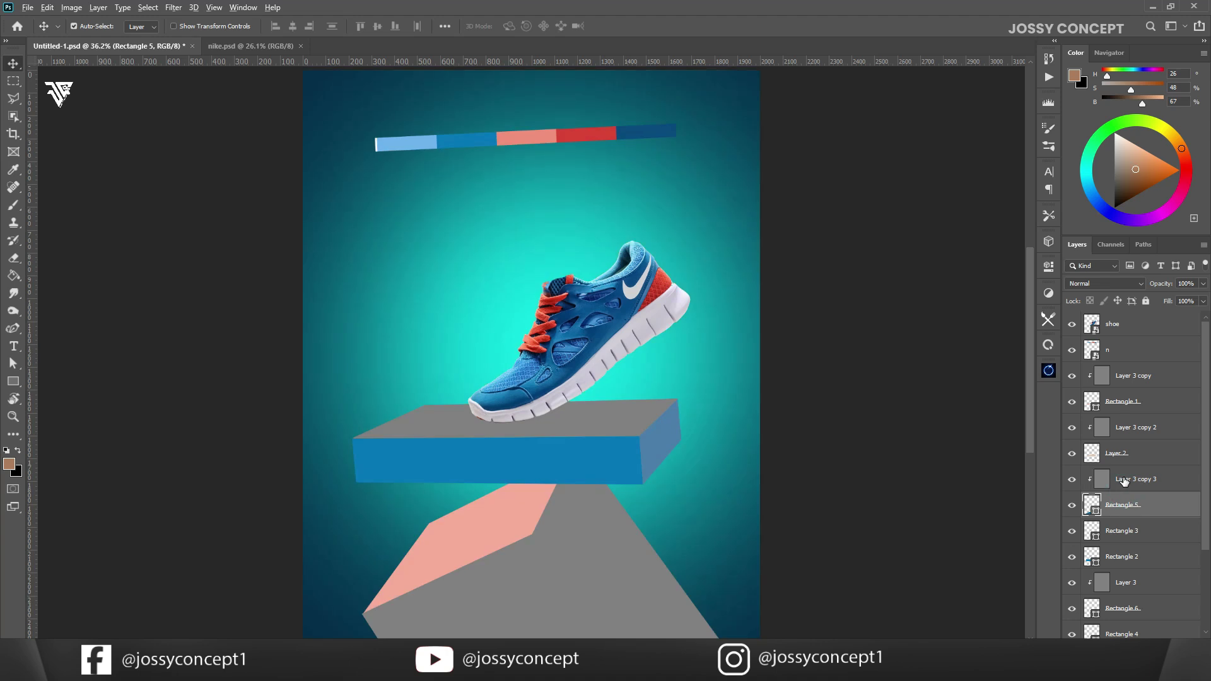
- Duplicate the gray layer above Rectangle 3, Rectangle 2 and Rectangle 4, clipping each copy to its shape
left_click(1130, 535)
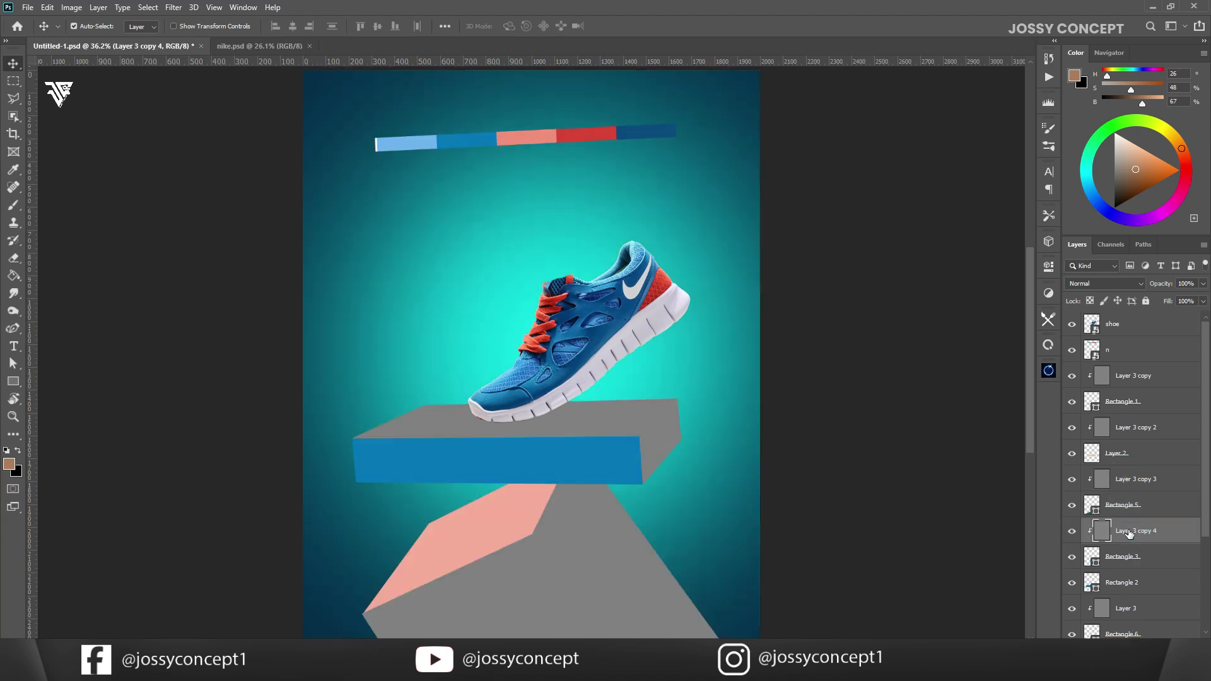
left_click_drag(1127, 571, 1127, 572)
left_click(1129, 596, "alt")
scroll(1139, 584, "down", 2)
left_click_drag(1126, 429, 1125, 519)
left_click(1129, 543, "alt")
- Set the blend mode of all the clipped gray layers to Overlay
left_click(1118, 478, "ctrl")
left_click(1121, 427, "ctrl")
left_click(1123, 376, "ctrl")
scroll(1124, 363, "up", 2)
left_click(1123, 403, "ctrl")
left_click(1127, 349, "ctrl")
left_click(1112, 284)
left_click(1087, 436)
- Adjust the lower corner point of the slab's side face (Rectangle 3) to meet the front face's corner
scroll(662, 454, "up", 10)
left_click(1075, 540)
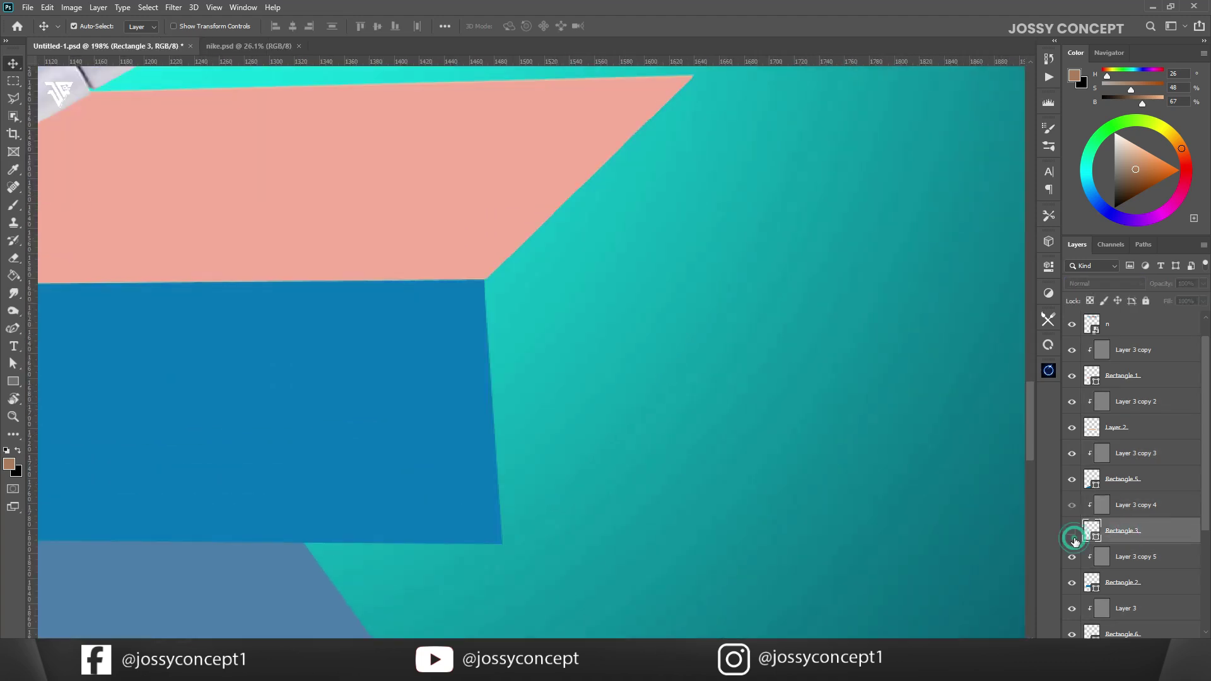
left_click_drag(501, 547, 502, 548)
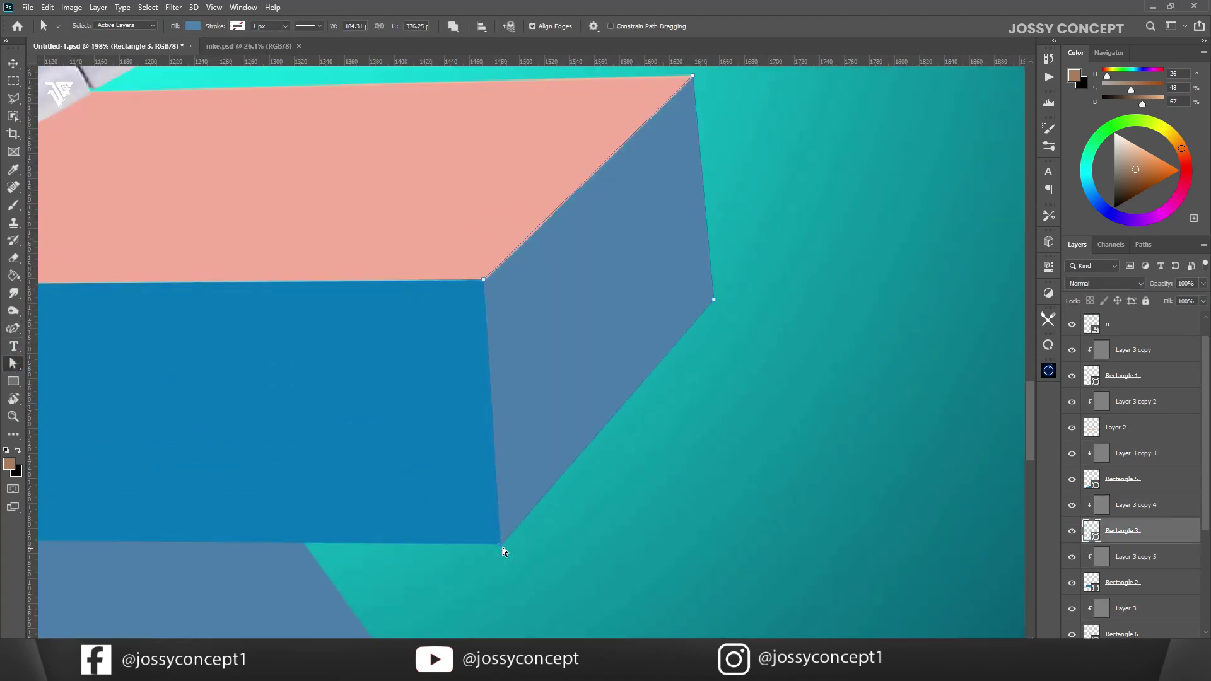
key("v")
- Move Rectangle 2 and its clipped gray layer above Rectangle 3 in the layer stack
left_click(1130, 558)
left_click(1127, 585, "ctrl")
left_click_drag(1128, 584, 1119, 497)
- Burn the right part of the slab's top face on Layer 3 copy and dodge its left end
scroll(719, 444, "down", 3)
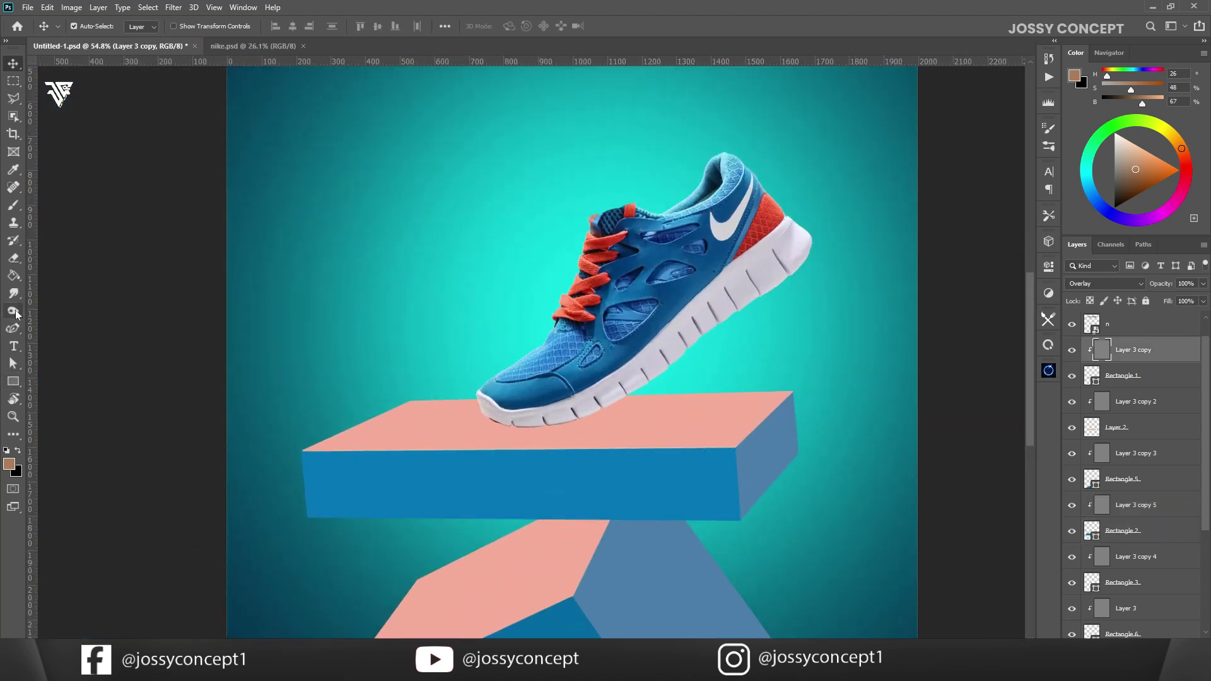
left_click(17, 314)
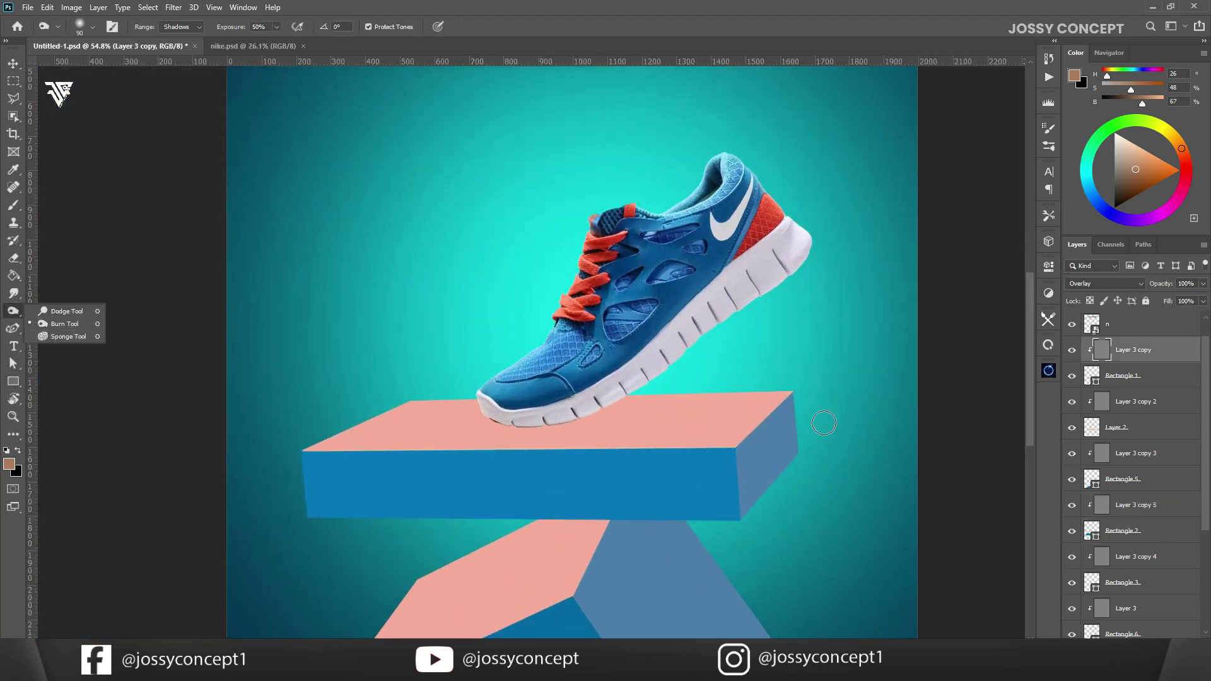
mouse_move(695, 403)
left_mouse_down()
mouse_move(790, 435)
mouse_move(705, 451)
left_mouse_up()
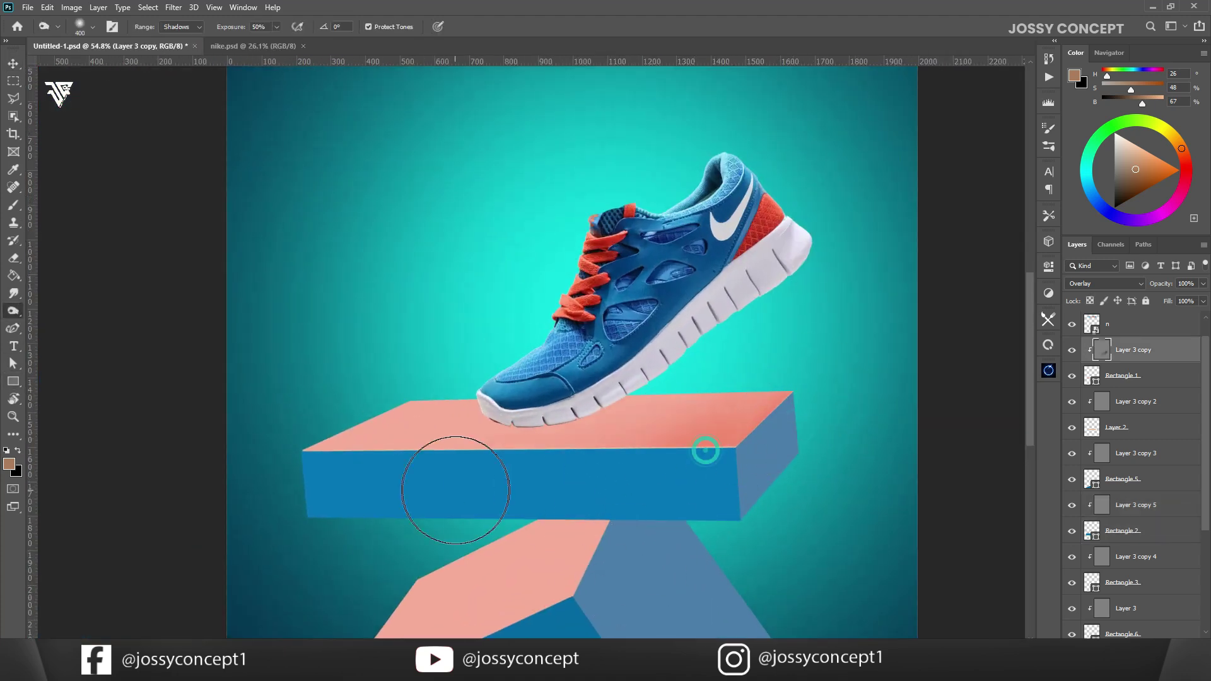
left_click(66, 312)
left_click_drag(197, 485, 371, 408)
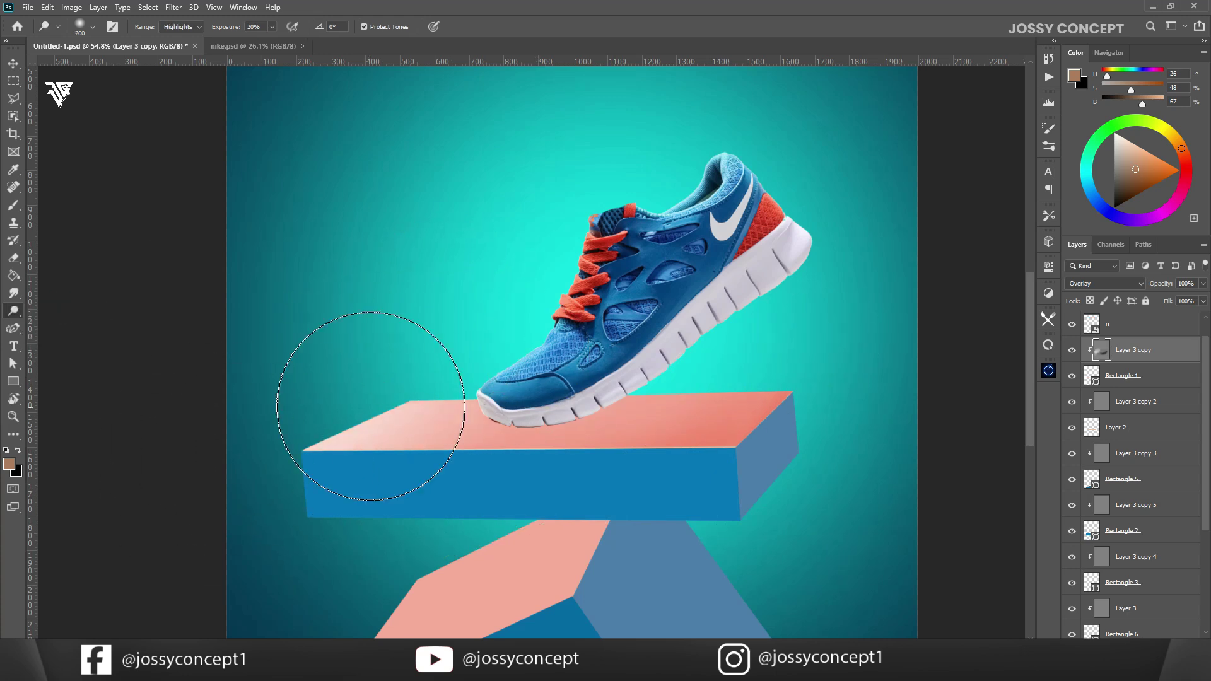
- Burn the slab's front face toward its right end on the clipped gray layer Layer 3 copy 5
scroll(726, 504, "up", 2)
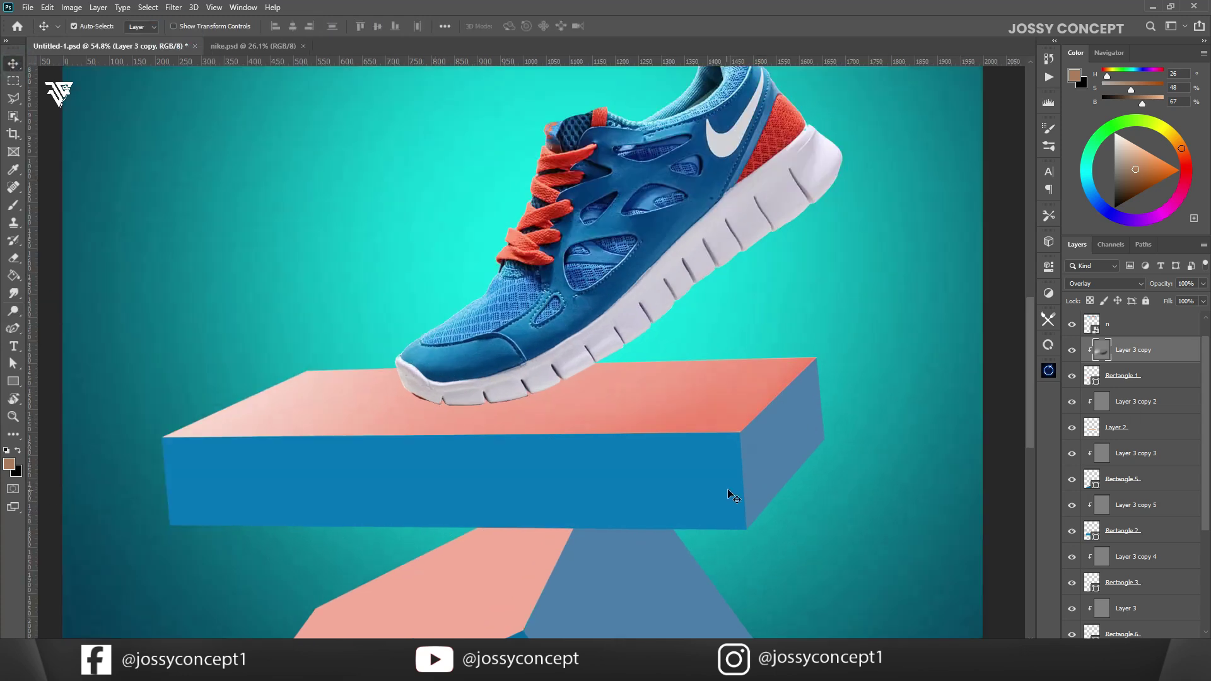
left_click(590, 481, "ctrl")
left_click(13, 311)
left_click(63, 323)
left_click_drag(612, 473, 733, 427)
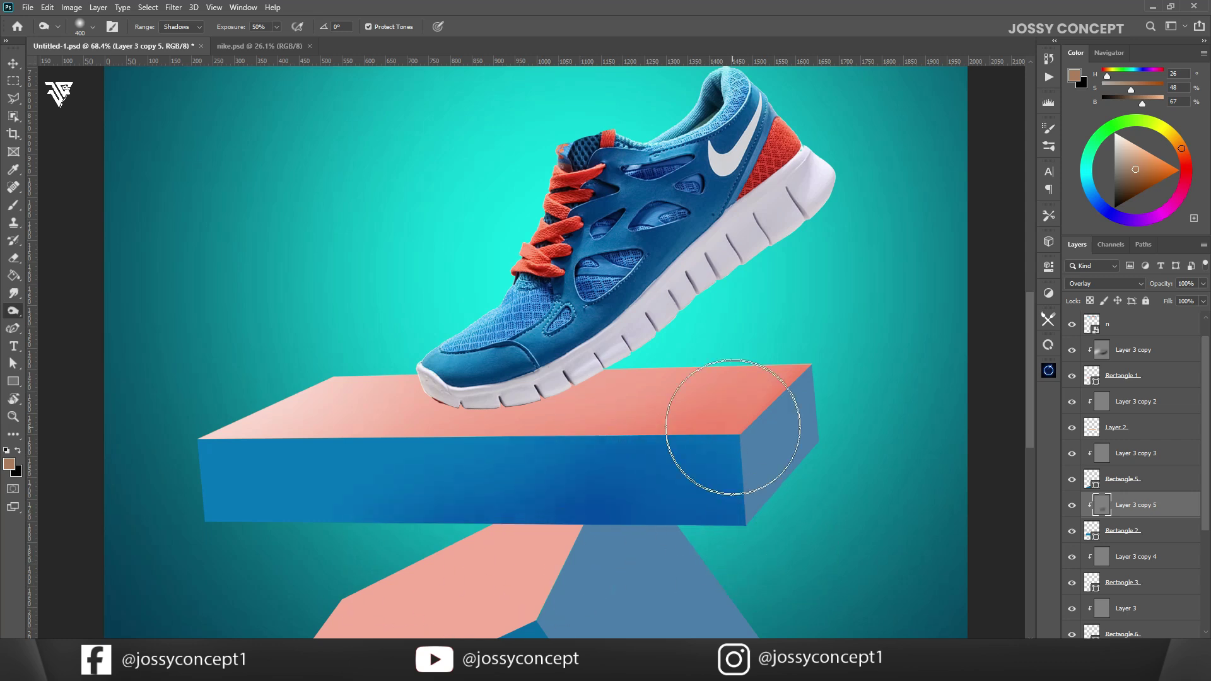
scroll(222, 238, "down", 4)
scroll(217, 429, "down", 3)
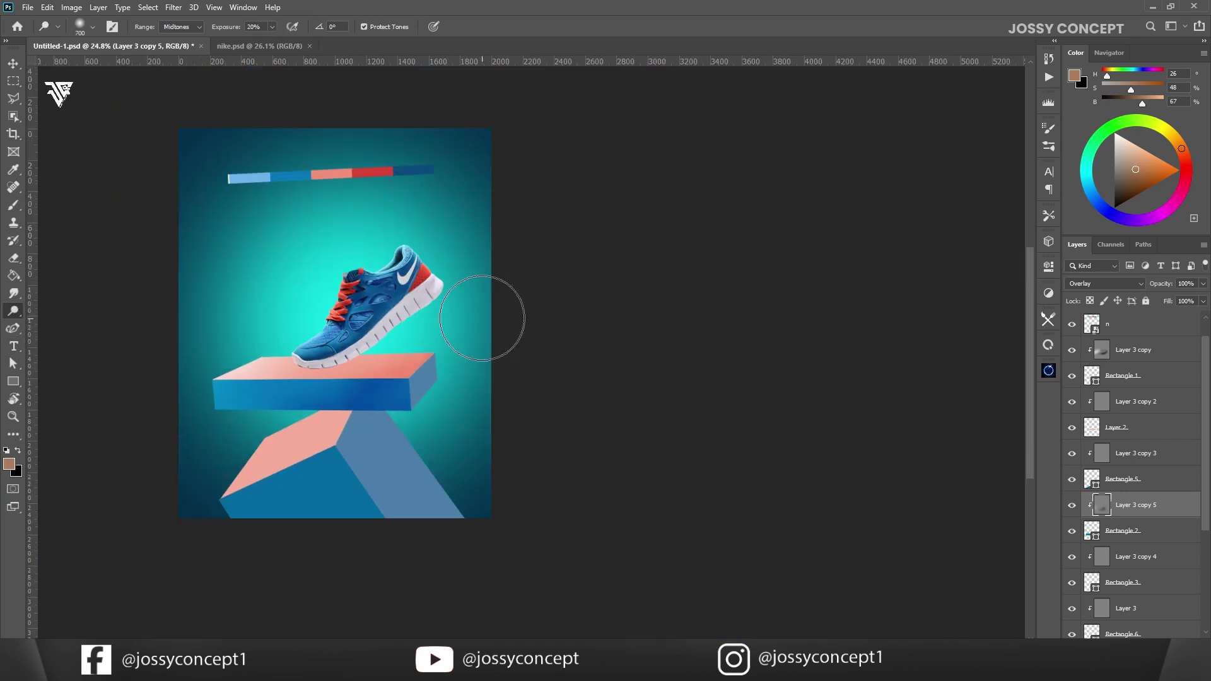
- Shade the slab's side face on Layer 3 copy 4 with the Burn and Dodge tools
scroll(133, 308, "up", 3)
left_click(13, 63)
left_click(596, 431)
left_click(13, 311)
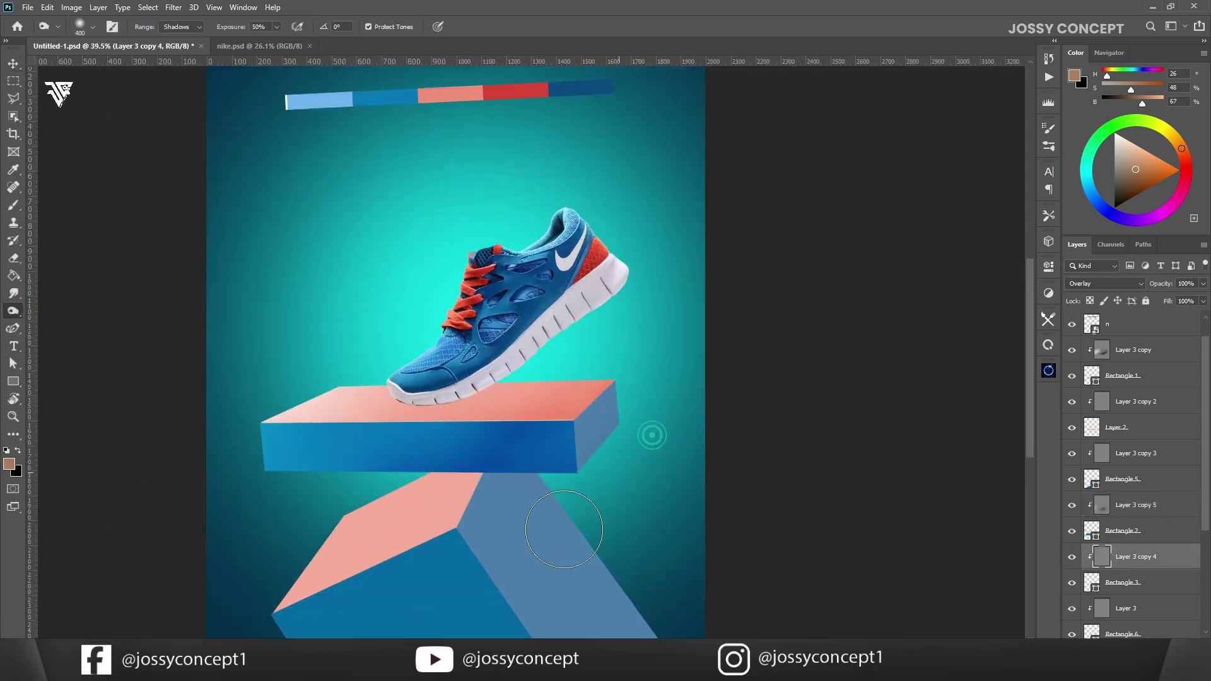
left_click(57, 312)
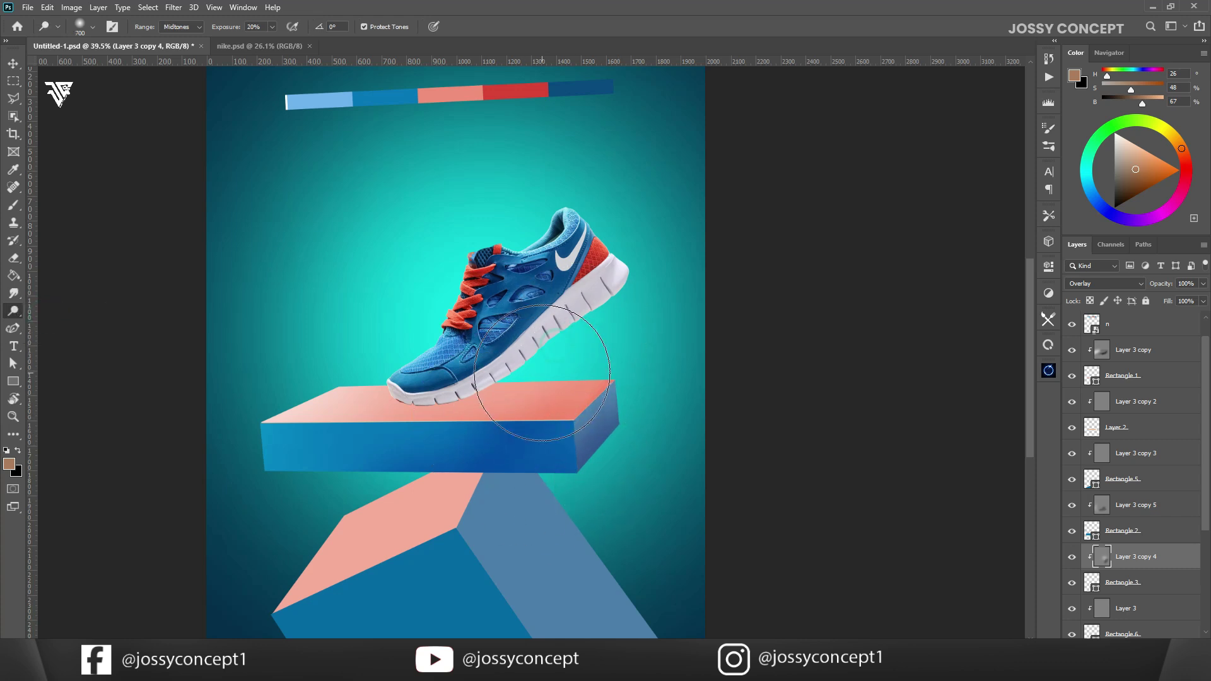
- Burn the outer part of the lower block's side face on Layer 3 with a 1000 px brush and dodge its inner edge
scroll(494, 443, "down", 3)
left_click(13, 64)
left_click(518, 520)
mouse_move(628, 622)
left_mouse_down()
mouse_move(498, 482)
mouse_move(538, 494)
mouse_move(622, 567)
left_mouse_up()
key("ctrl+z")
key("]")
key("]")
key("]")
key("]")
key("]")
key("]")
scroll(537, 487, "down", 3)
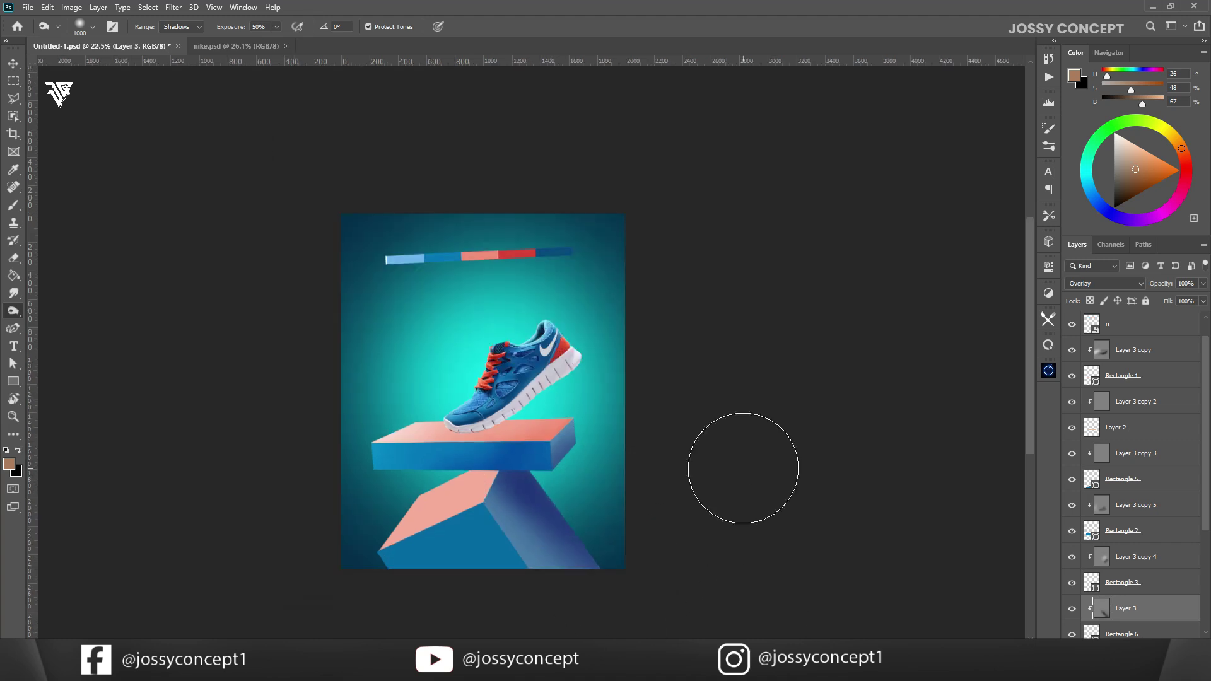
key("ctrl+z")
key("ctrl+z")
left_click_drag(541, 473, 585, 543)
left_click(60, 311)
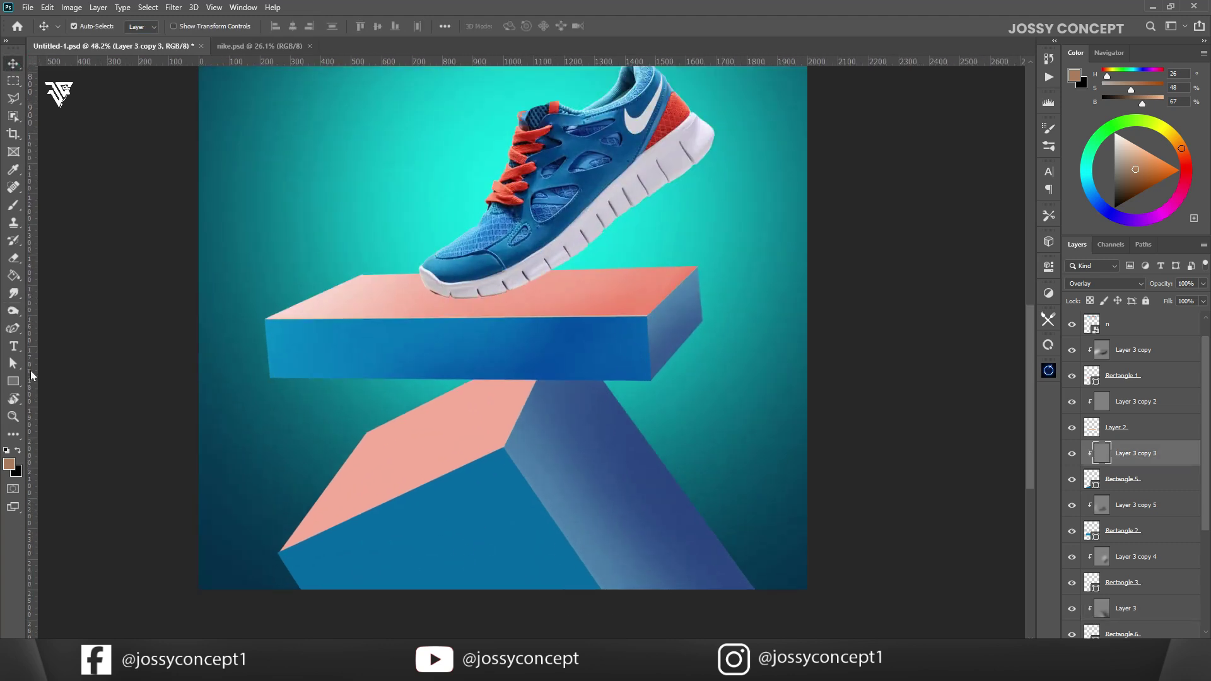
- Burn the lower block's front face toward its upper-right corner on Layer 3 copy 3 and dodge its left side
right_click(13, 311)
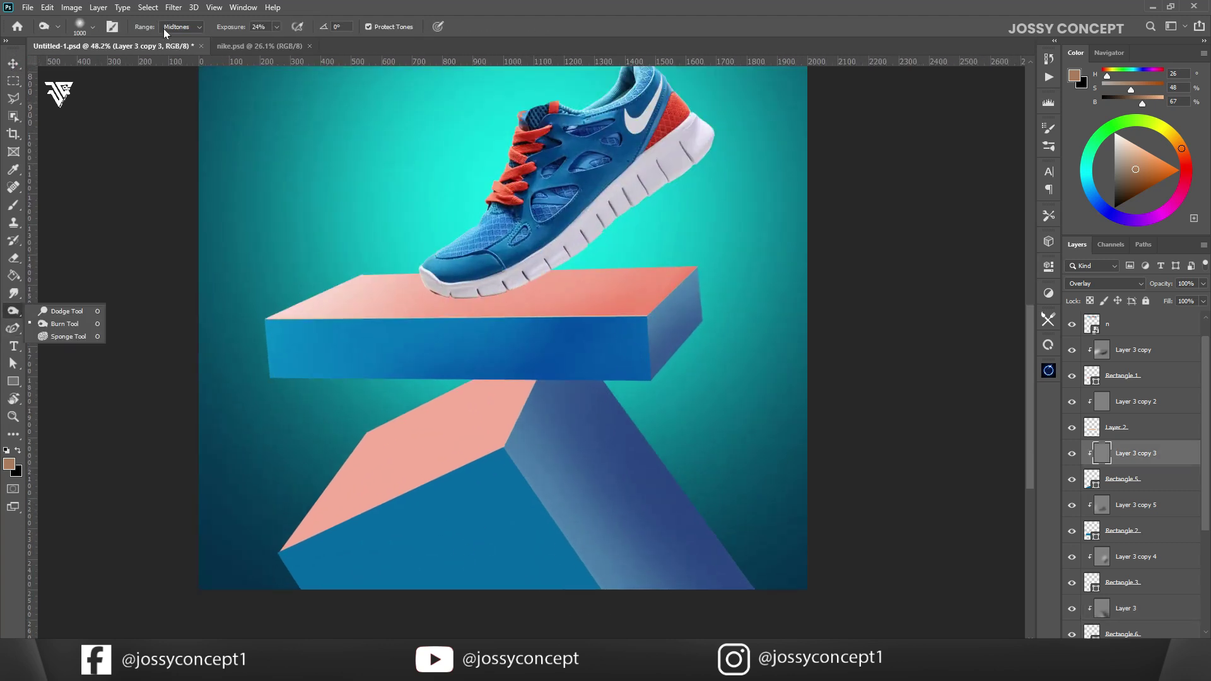
mouse_move(270, 446)
left_mouse_down()
mouse_move(500, 500)
mouse_move(324, 527)
left_mouse_up()
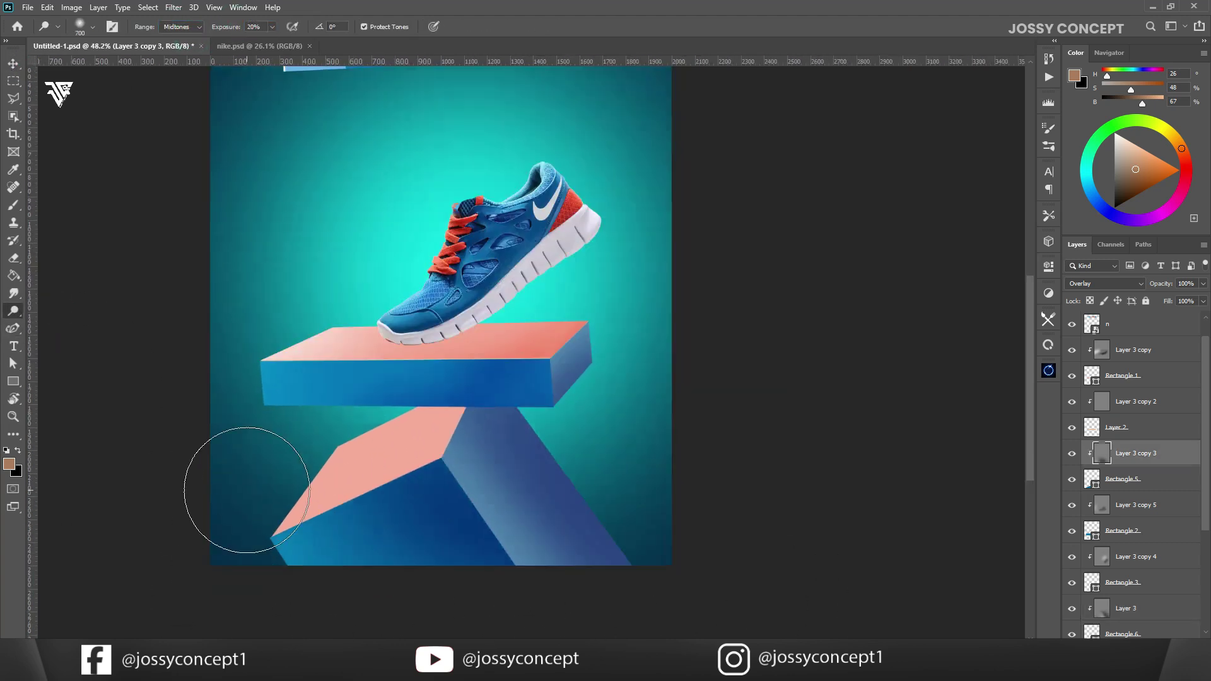
- Adjust the left corner point of the block's front face (Rectangle 5) to meet the top face's corner
scroll(282, 532, "up", 5)
left_click(1119, 479)
scroll(334, 603, "up", 3)
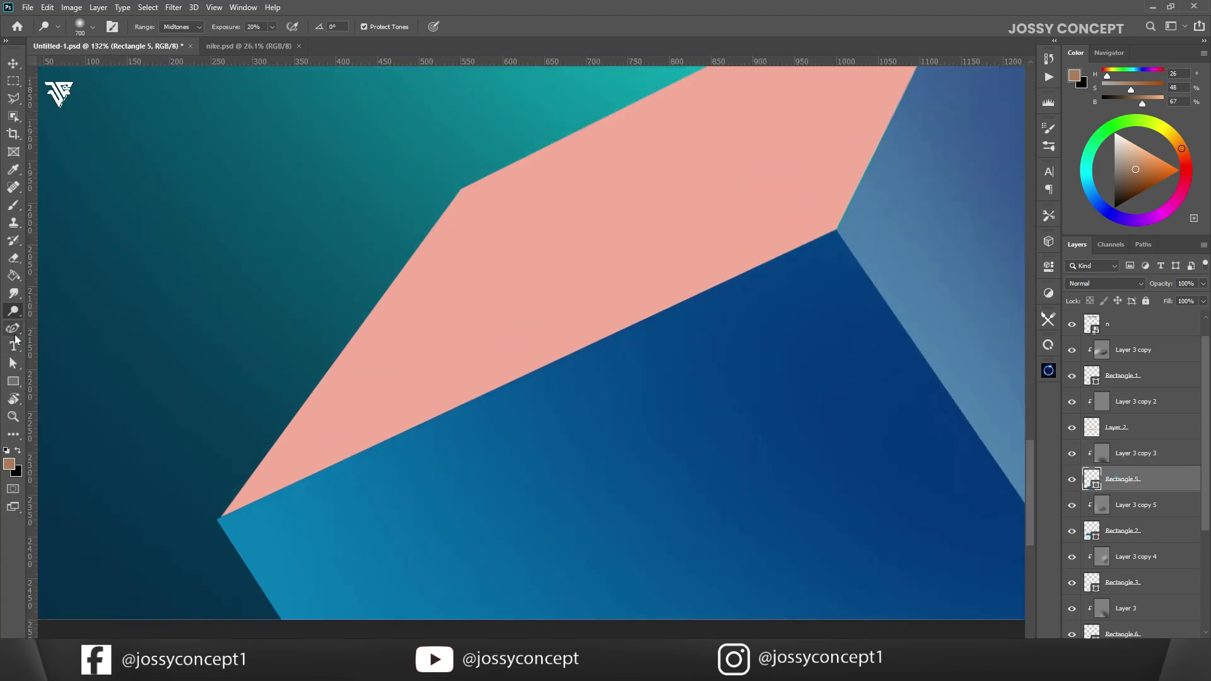
left_click(16, 364)
left_click(217, 522)
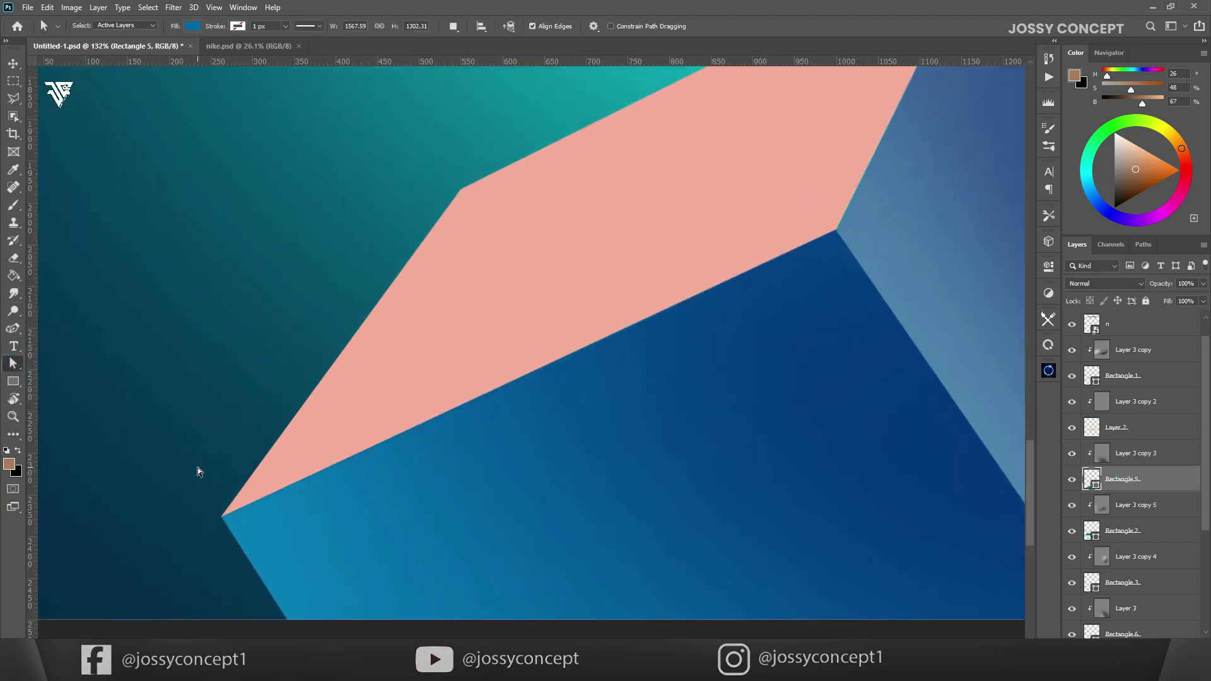
- Burn the inner part of the lower block's top face on Layer 3 copy 6 and dodge its outer left corner
scroll(198, 468, "down", 3)
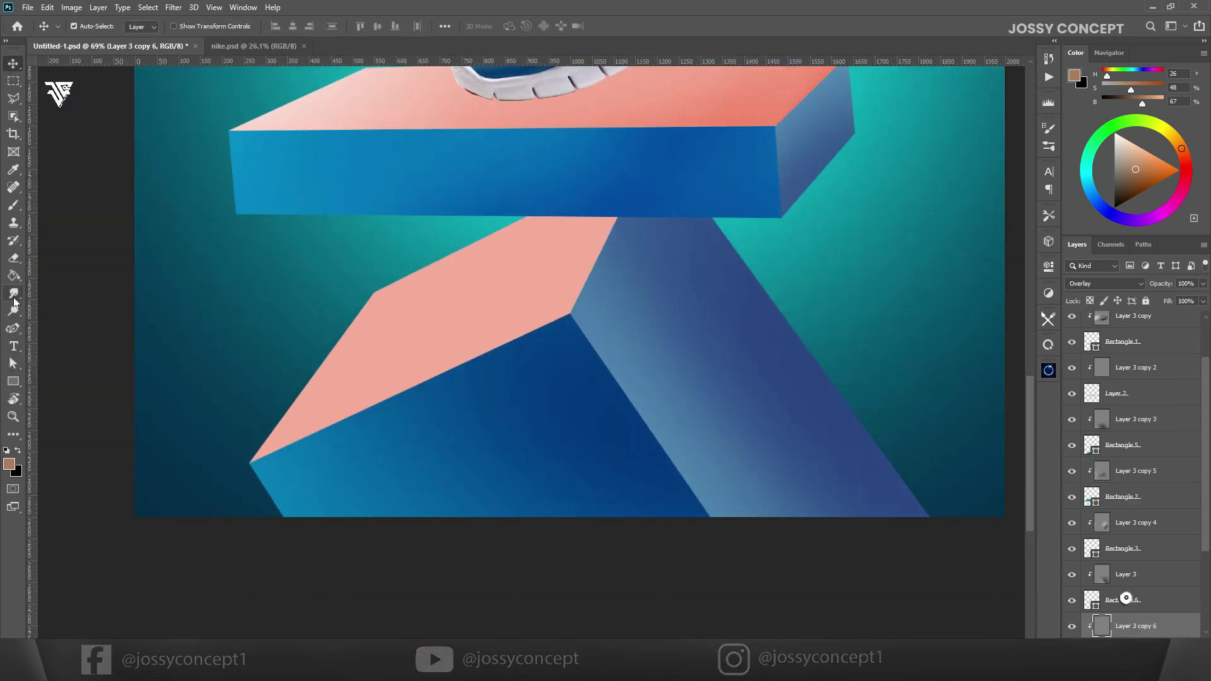
right_click(13, 311)
left_click(57, 324)
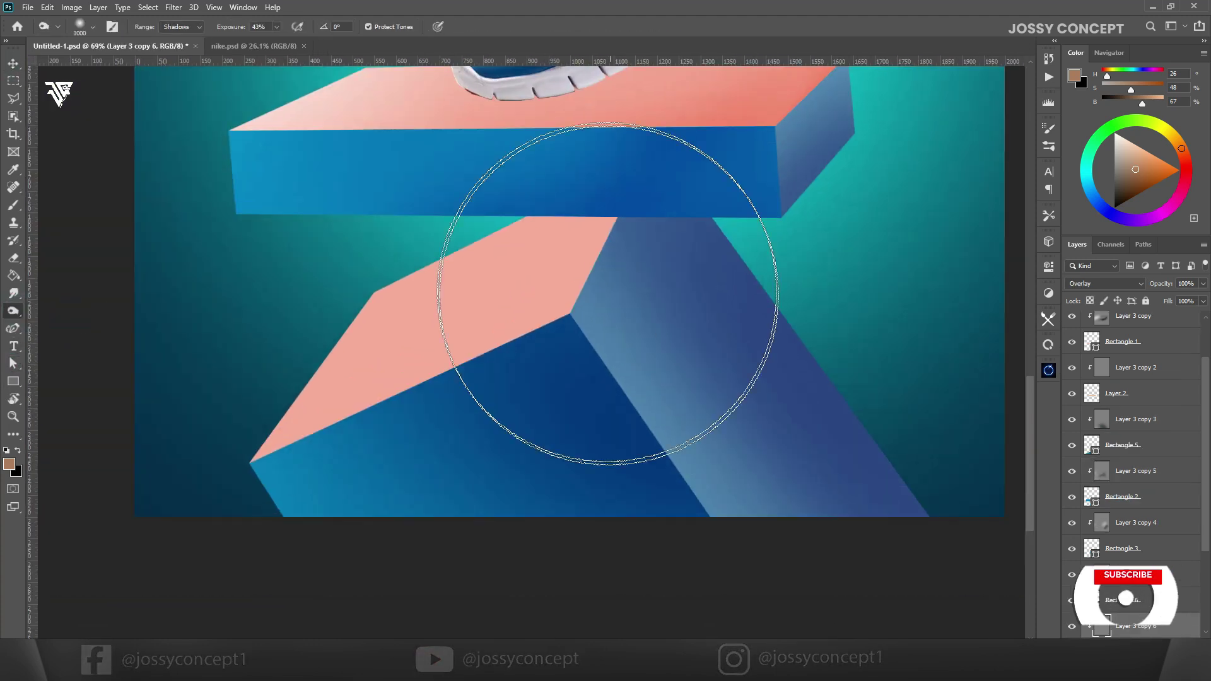
left_click_drag(608, 295, 524, 457)
right_click(13, 311)
left_click(57, 311)
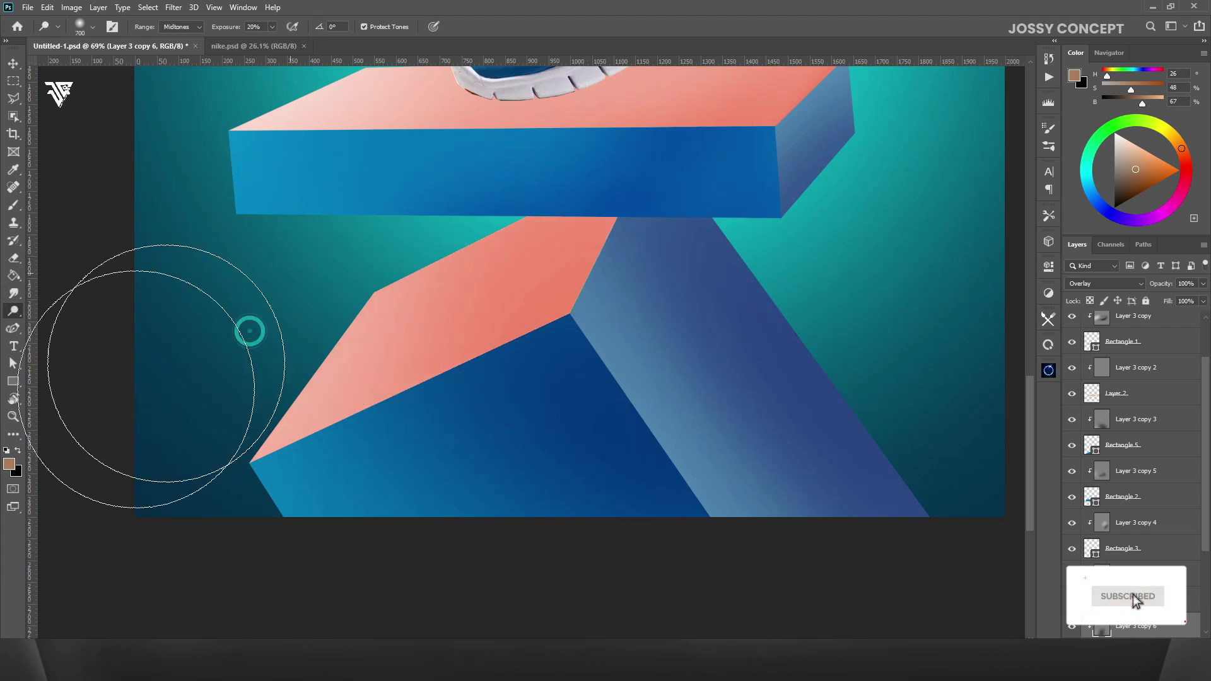
scroll(433, 446, "down", 8)
- Check which layers make up the lower block by selecting its faces and toggling layer visibility
key("v")
scroll(618, 319, "up", 3)
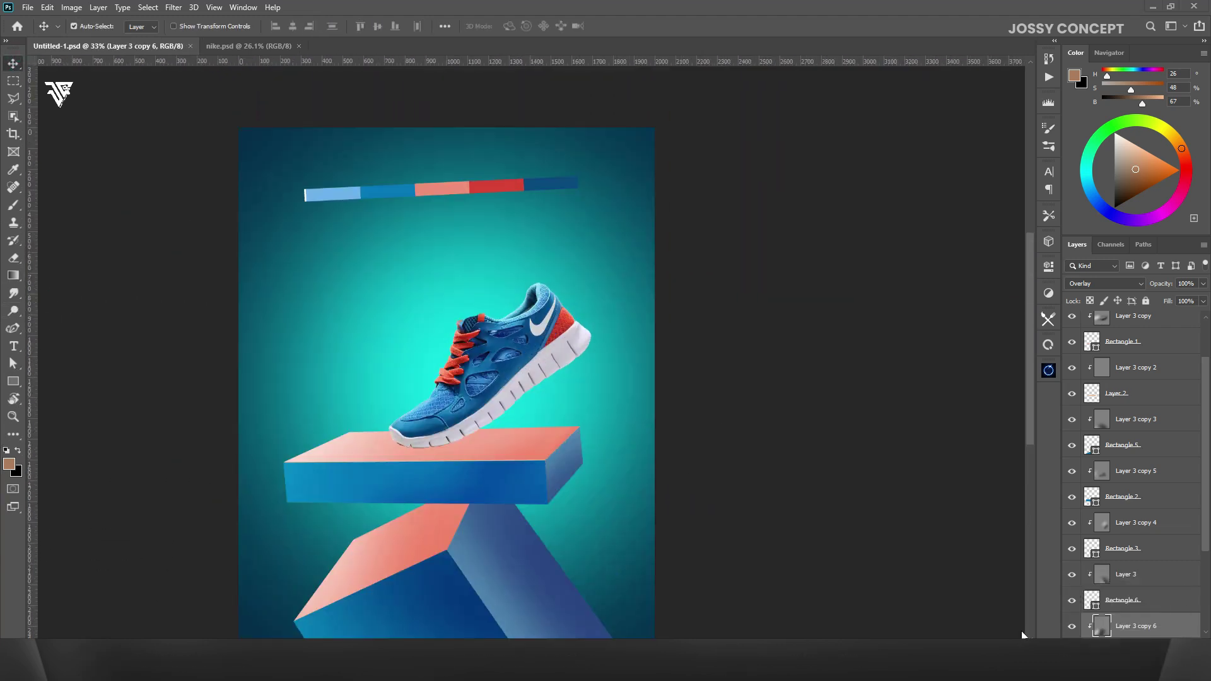
scroll(470, 444, "down", 4)
left_click(478, 520)
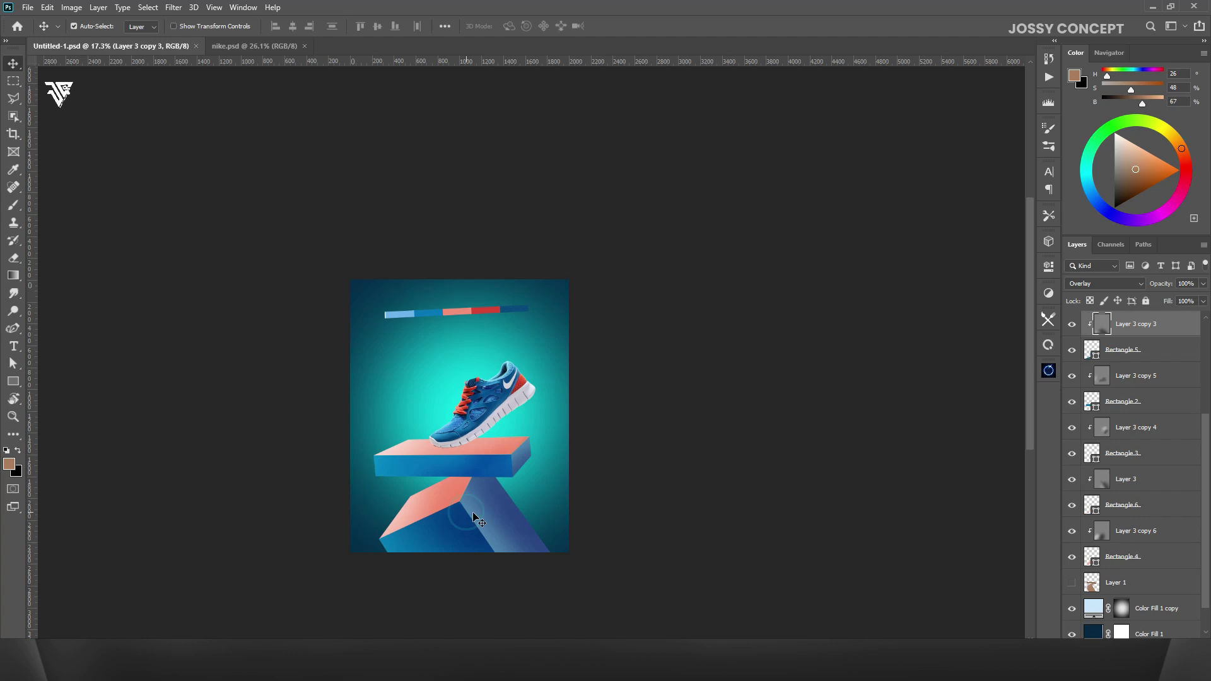
left_click(521, 503)
left_click(434, 499)
left_click(1074, 445)
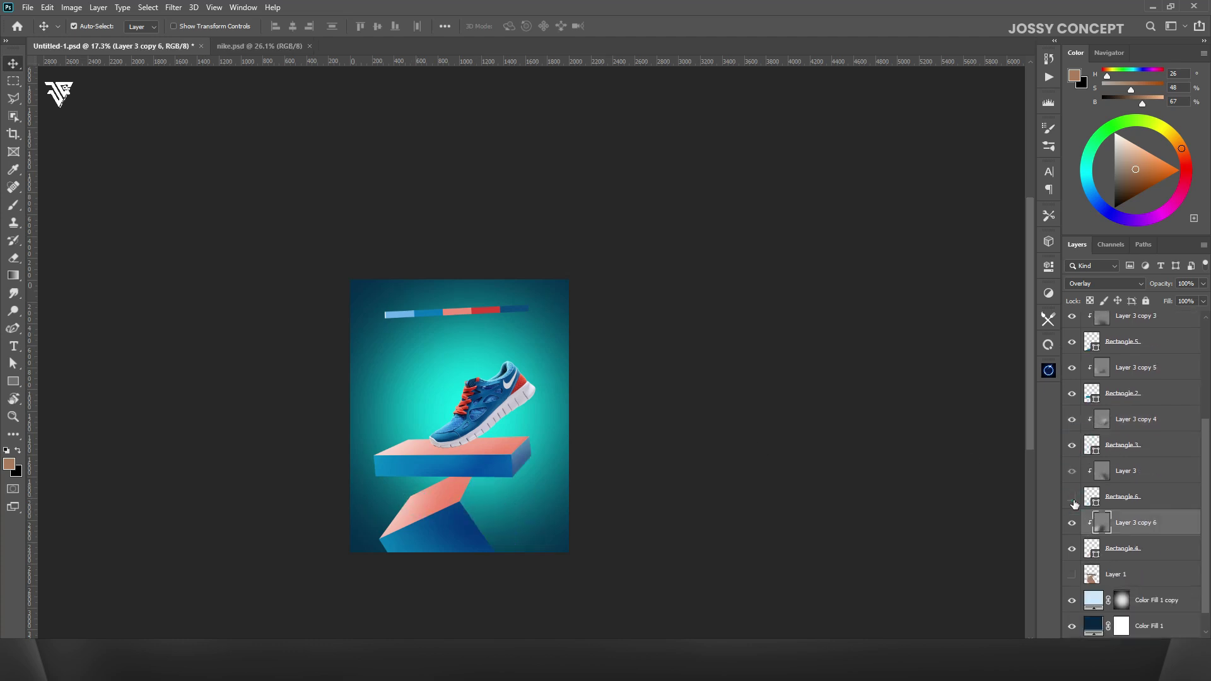
left_click(1073, 498)
- Group the lower block's face and shading layers as Group 1 and place the group beneath the slab's layers
left_click(1130, 528, "ctrl")
scroll(1087, 514, "up", 4)
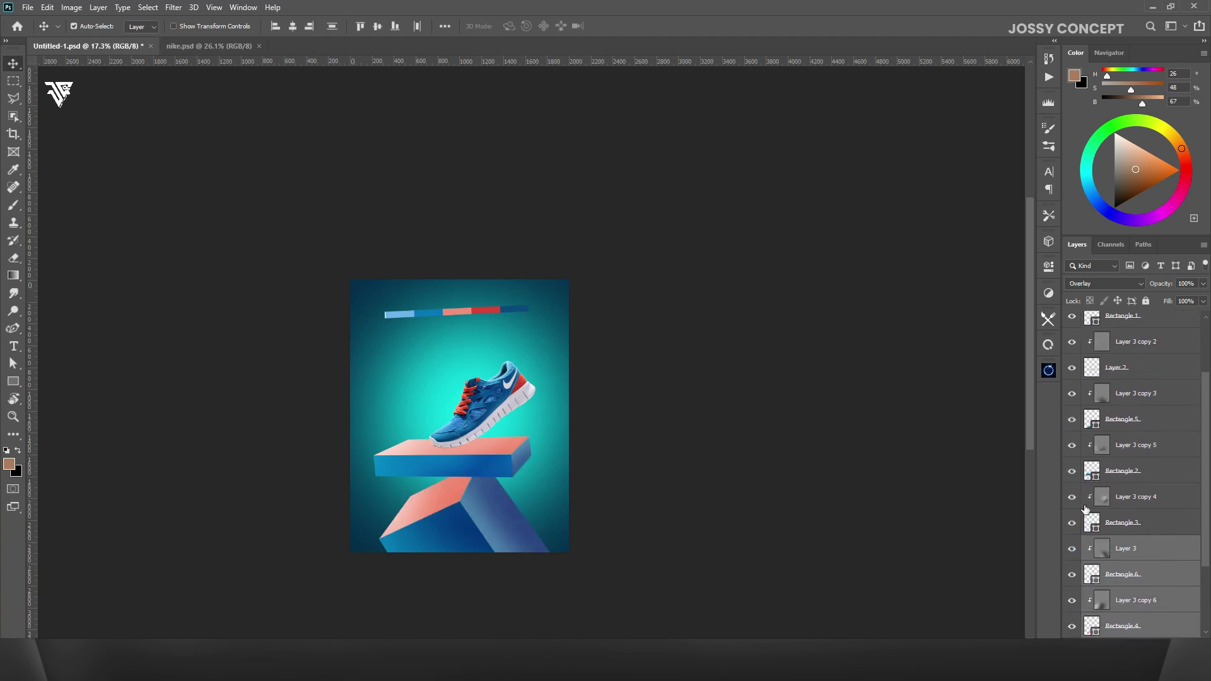
left_click(1135, 505, "ctrl")
left_click(1140, 476, "ctrl")
key("ctrl+g")
double_click(1072, 474)
left_click_drag(1118, 474, 1122, 586)
- Group all of the slab's face and shading layers as Group 2
left_click(1124, 556)
left_click(1131, 379, "shift")
key("ctrl+g")
- Add a black Solid Color fill layer above Group 1 and clip it to the group
left_click(1124, 389)
left_click(1136, 646)
left_click(1129, 424)
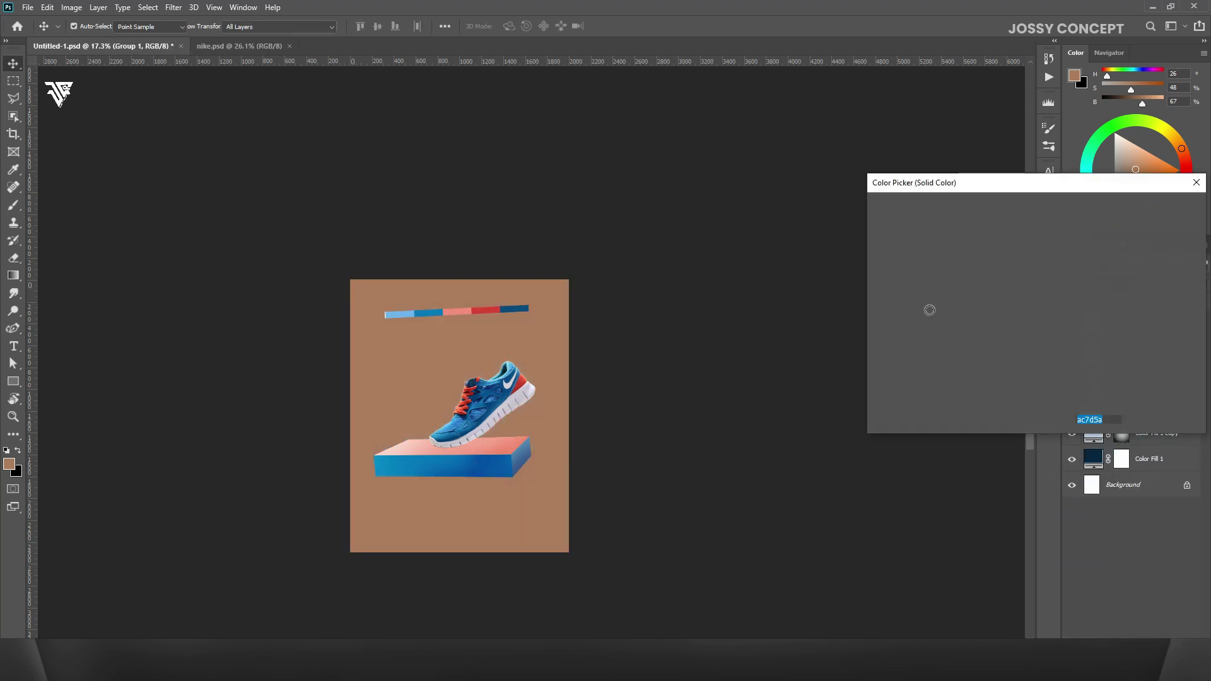
left_click_drag(930, 311, 881, 376)
left_click(1161, 216)
key("ctrl+0")
left_click(1163, 413)
left_click(1163, 404, "alt")
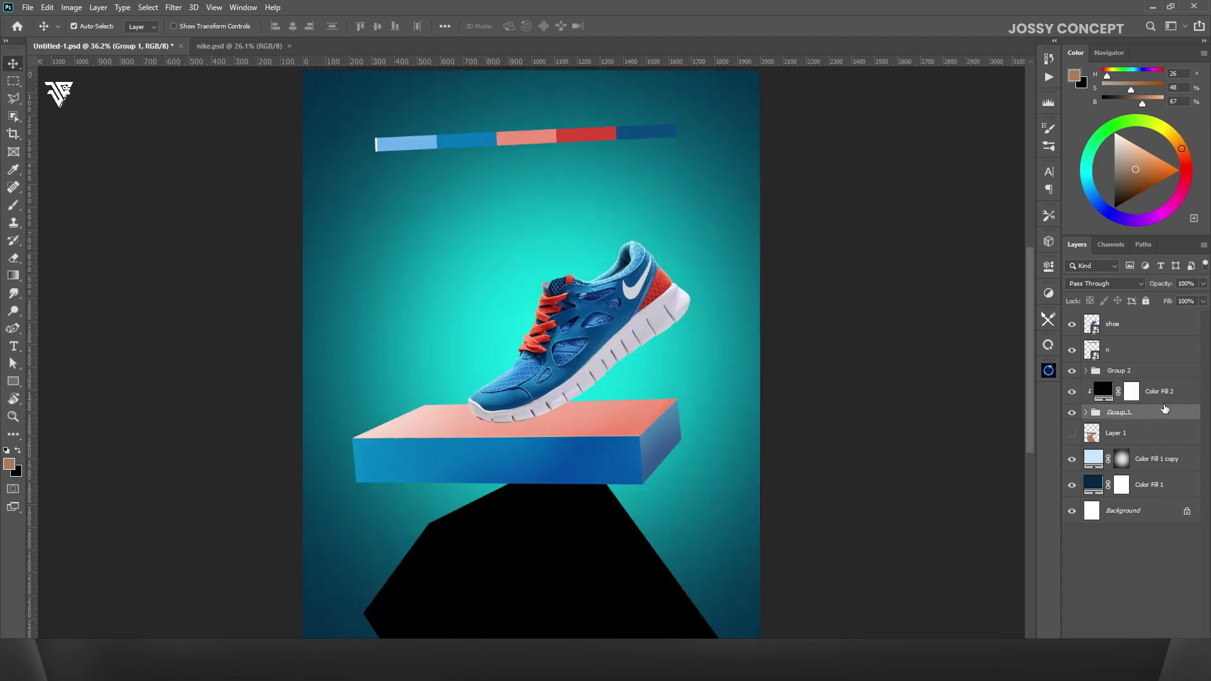
- Invert Color Fill 2's mask and reveal soft shadow on the lower block with a 1200 px Eraser at 9% flow
left_click(1128, 396)
key("ctrl+i")
scroll(757, 550, "down", 2)
left_click(13, 259)
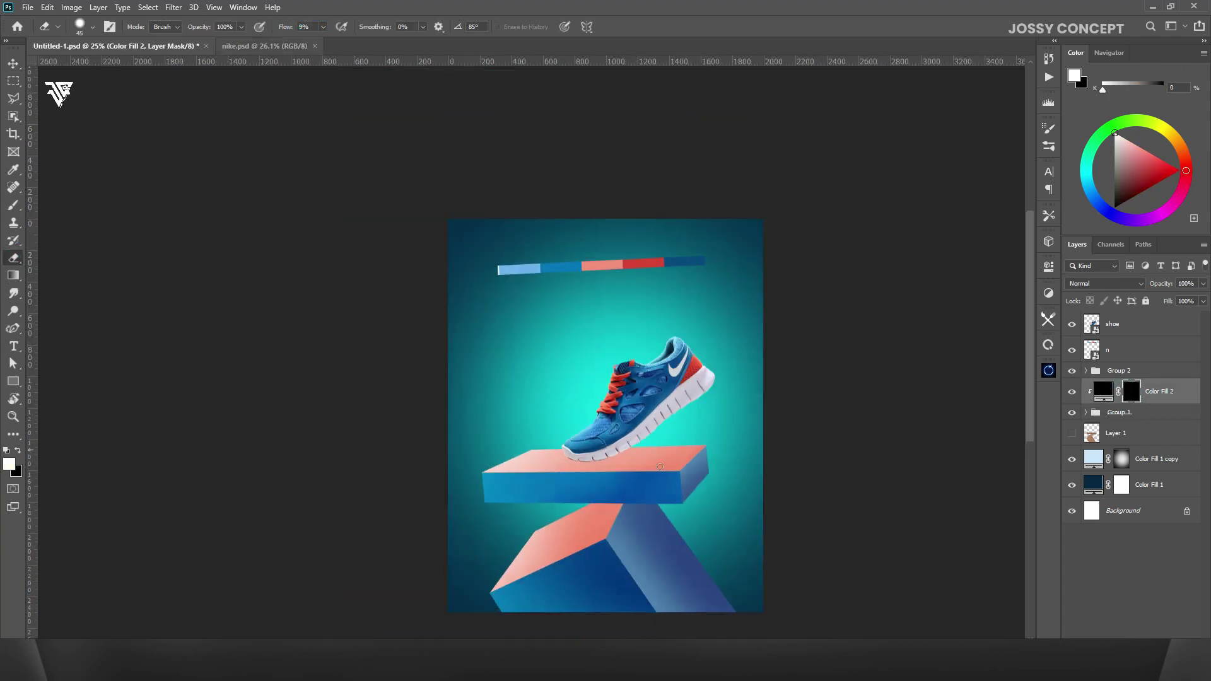
scroll(758, 524, "down", 3)
key("x")
left_click_drag(698, 541, 642, 401)
left_click_drag(592, 478, 651, 551)
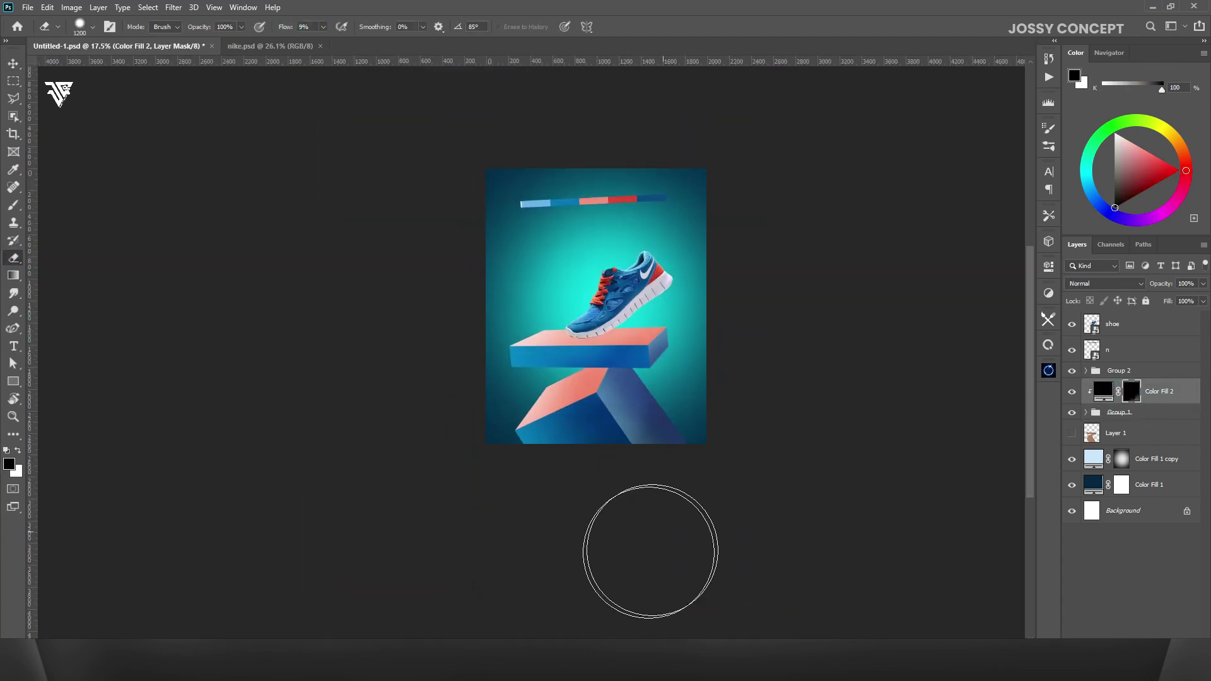
- Duplicate Color Fill 2 above Group 2, clip it to the slab, and shade the slab's right part through its mask with the Eraser
scroll(755, 476, "up", 1)
left_click(1146, 371)
left_click_drag(1147, 389, 1147, 364)
right_click(1122, 375)
left_click(1129, 400)
left_click(1121, 646)
key("ctrl+i")
left_click_drag(631, 423, 751, 332)
scroll(730, 345, "up", 7)
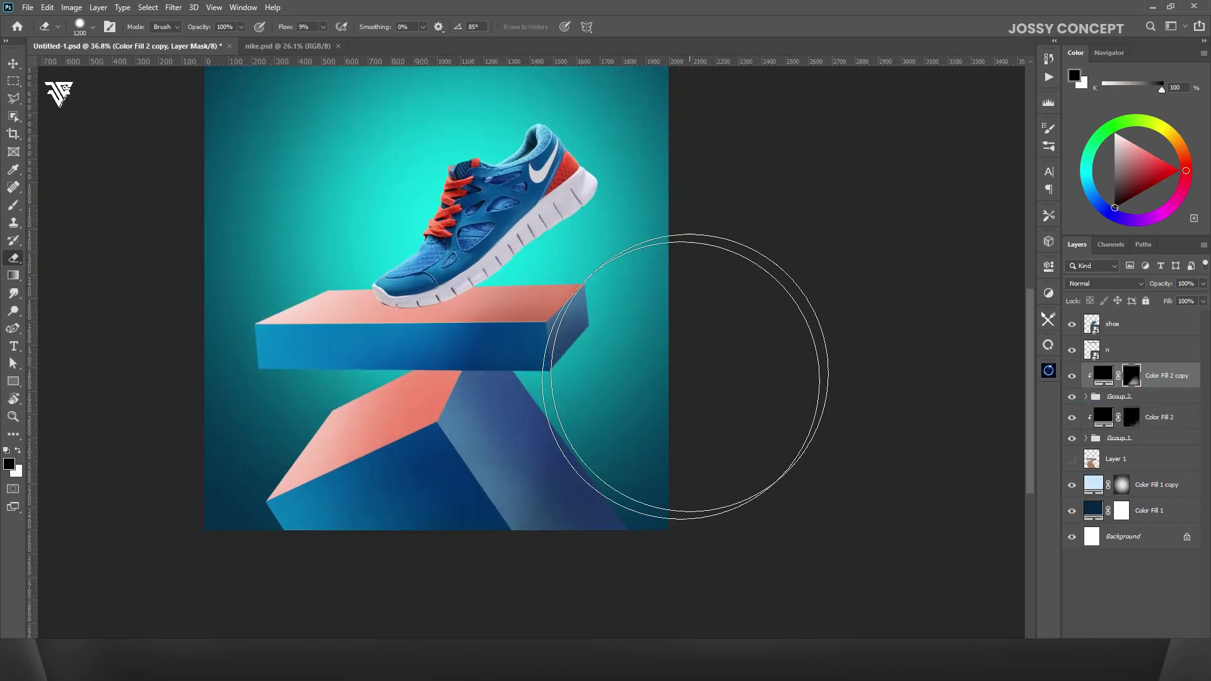
scroll(579, 472, "down", 3)
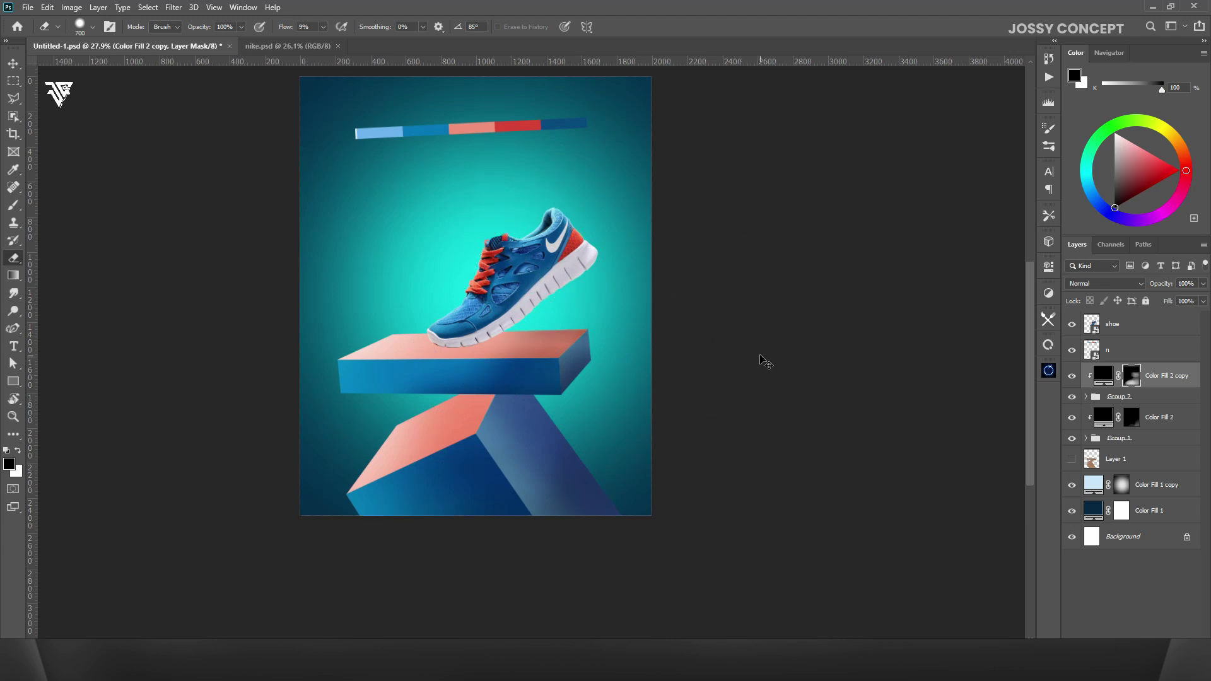
- Fill a lasso selection beneath the slab with dark reddish brown (H 12, S 57, B 60) on a new layer clipped to the lower block's top face
scroll(740, 435, "up", 4)
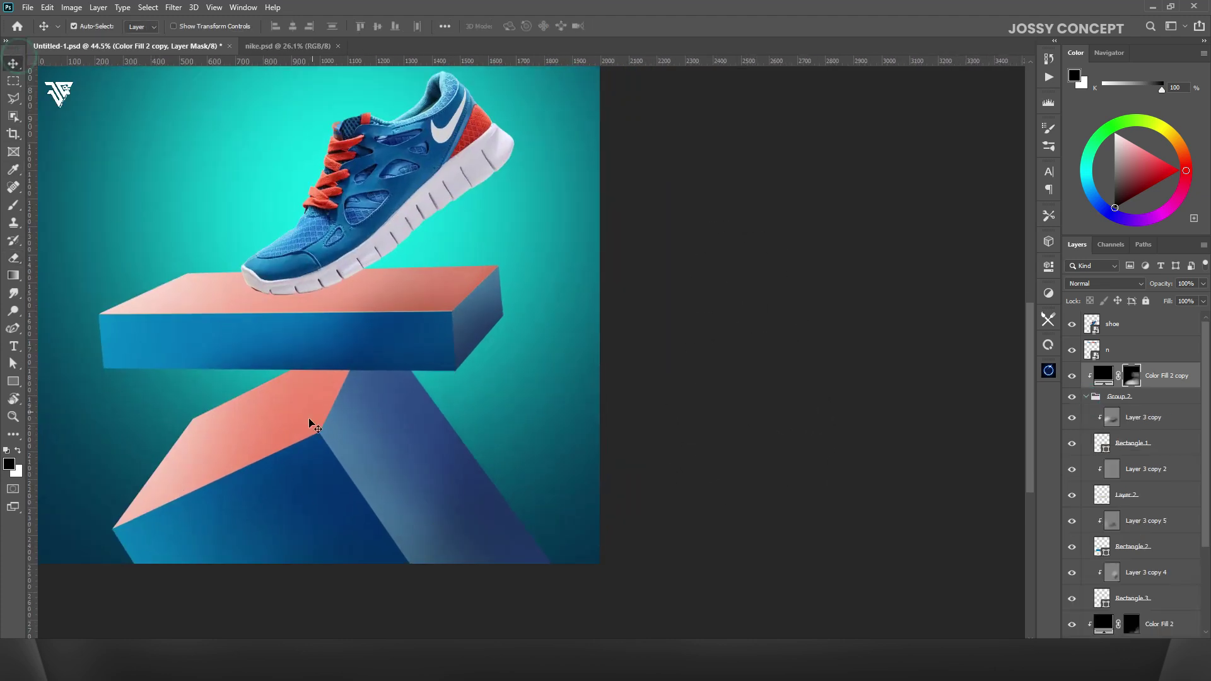
left_click(1149, 574)
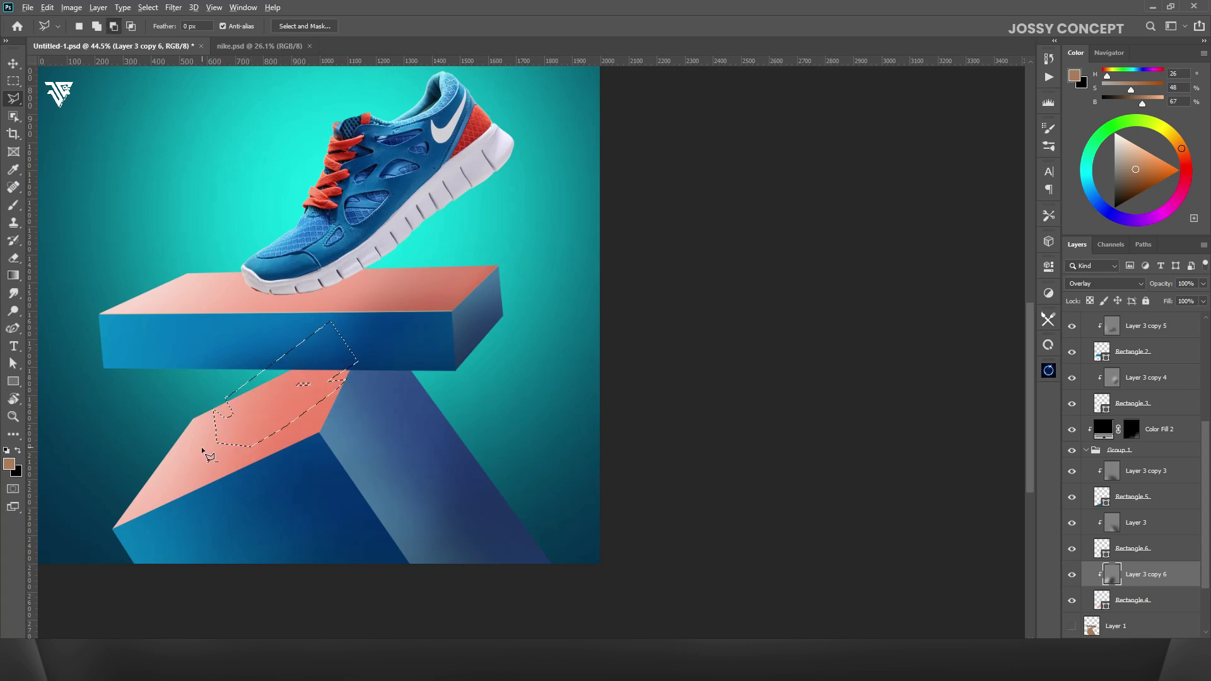
right_click(18, 277)
left_click(50, 285)
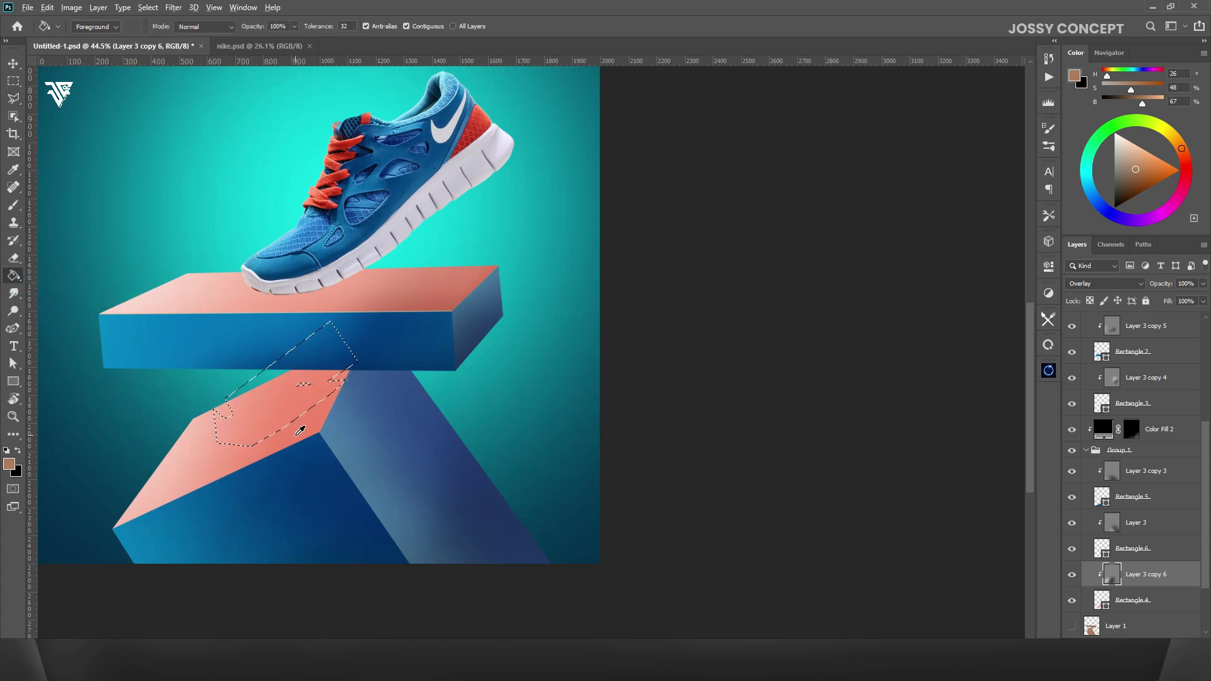
left_click(966, 276)
left_click(1179, 203)
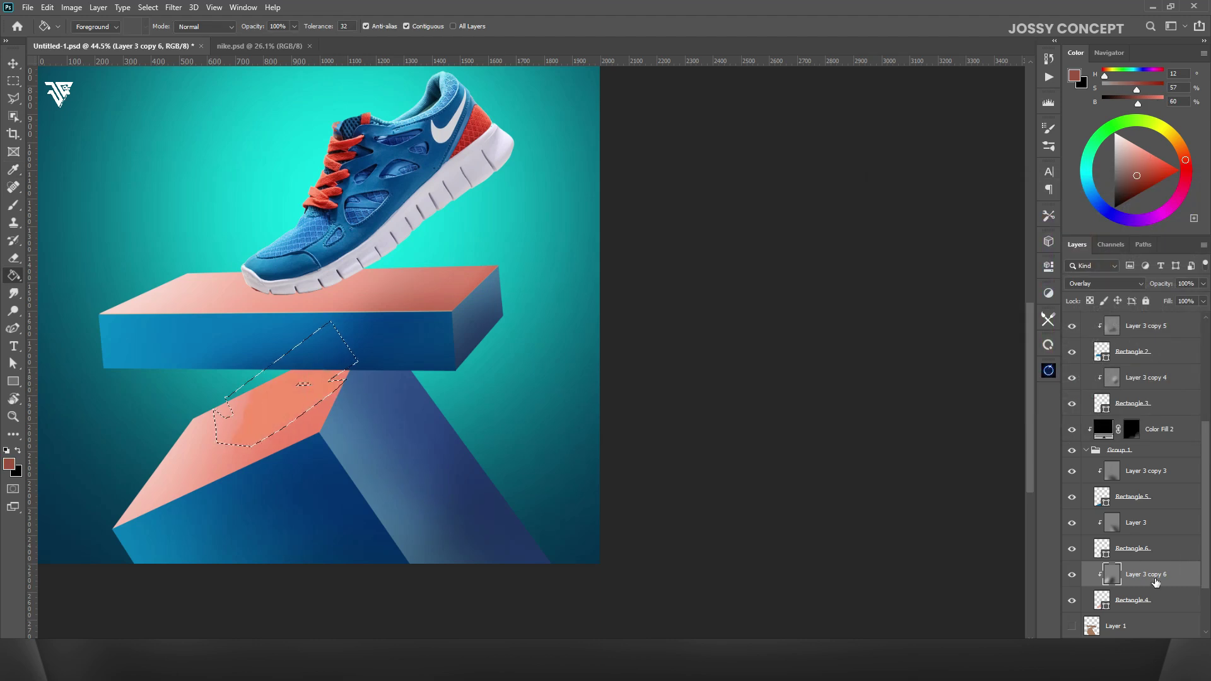
key("ctrl+alt+g")
left_click(303, 404)
key("ctrl+d")
- Convert Layer 4 to a smart object and apply a Gaussian Blur of 92.7 pixels
right_click(1135, 576)
left_click(1088, 222)
left_click(173, 8)
mouse_move(309, 151)
left_click(361, 197)
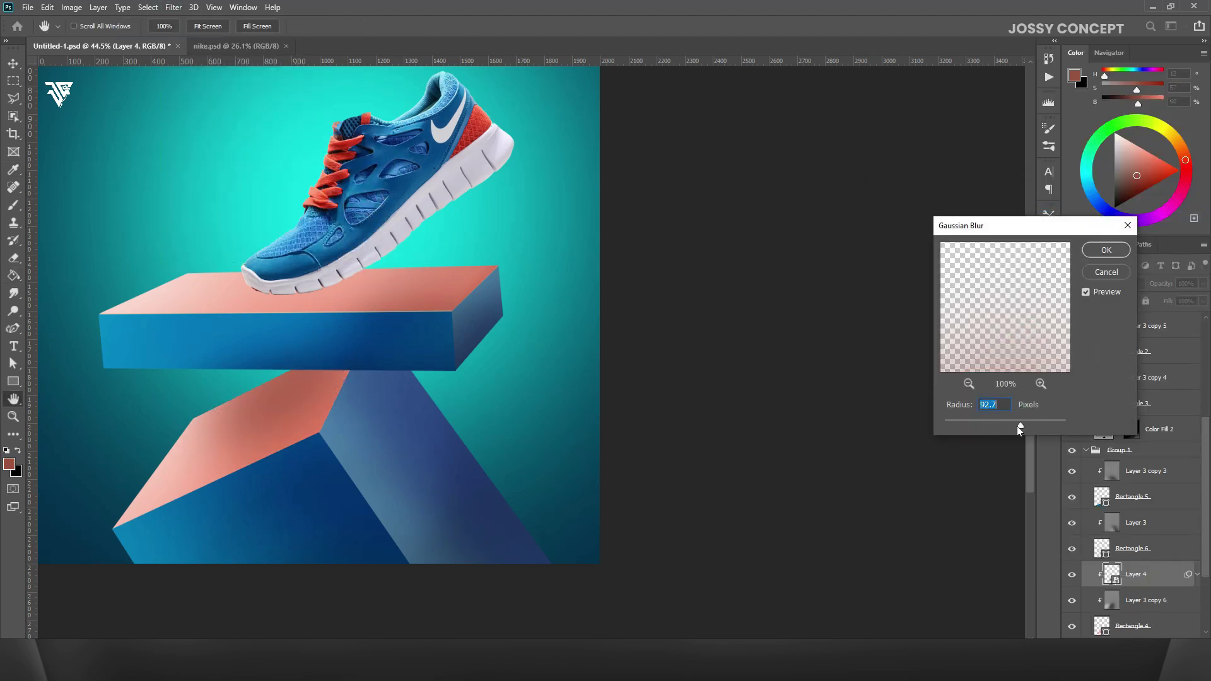
left_click(1104, 249)
- Transform the blurred Layer 4 shadow to sit on the lower block's top face just beneath the slab
key("ctrl+t")
left_click_drag(357, 446, 357, 386)
key("Return")
left_click(18, 69)
key("ctrl+t")
key("Return")
scroll(744, 437, "down", 4)
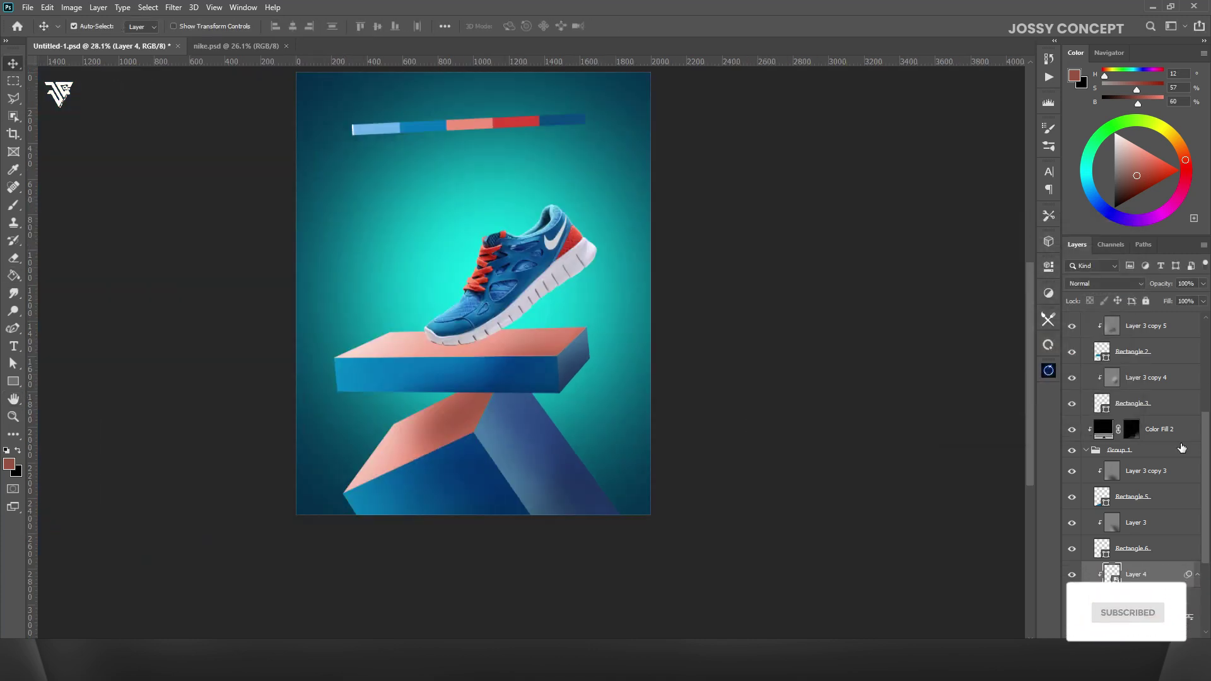
- Duplicate the blurred Layer 4 shadow into the bottom of Group 2
scroll(1154, 445, "down", 2)
left_click_drag(1126, 525, 1122, 492)
left_click(1085, 587)
scroll(1123, 509, "up", 2)
scroll(1124, 508, "up", 1)
- Toggle the visibility of the slab's layers in Group 2 to examine what each one contributes
left_click(1130, 393)
left_click(1072, 392)
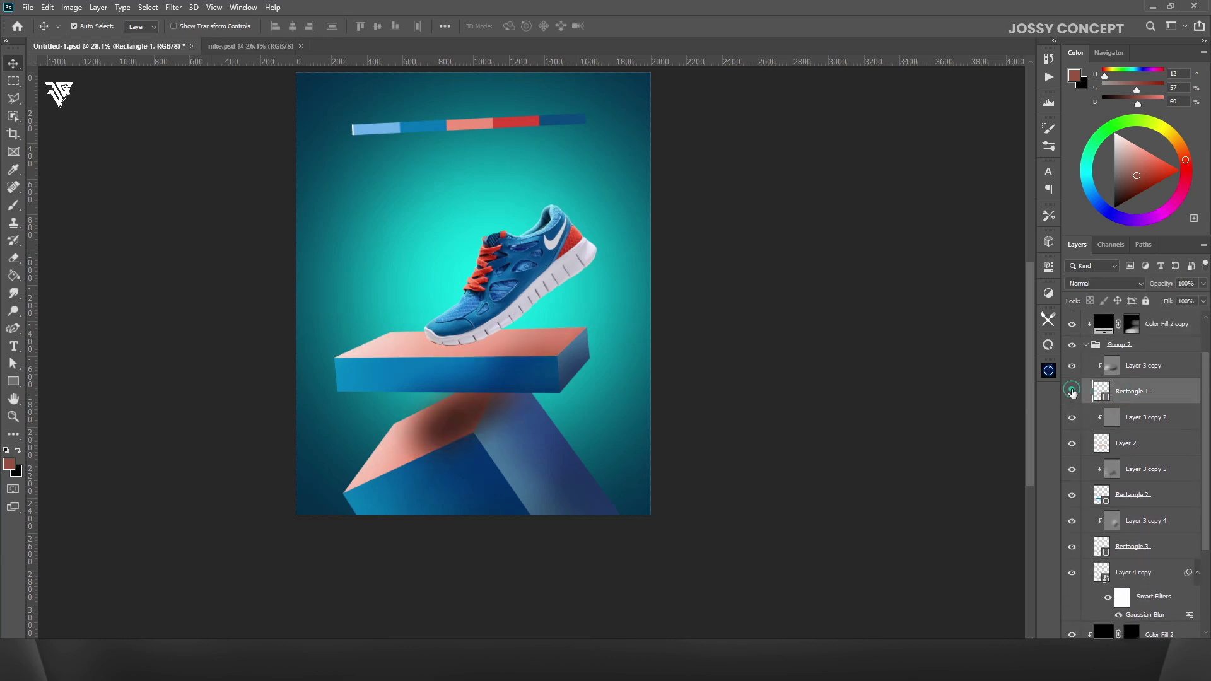
left_click(1073, 371)
scroll(947, 489, "down", 3)
left_click(1072, 345)
scroll(1022, 476, "down", 3)
scroll(1022, 476, "up", 3)
left_click(1071, 370)
left_click(1072, 392)
left_click(1072, 325)
left_click(669, 381)
left_click(1079, 446)
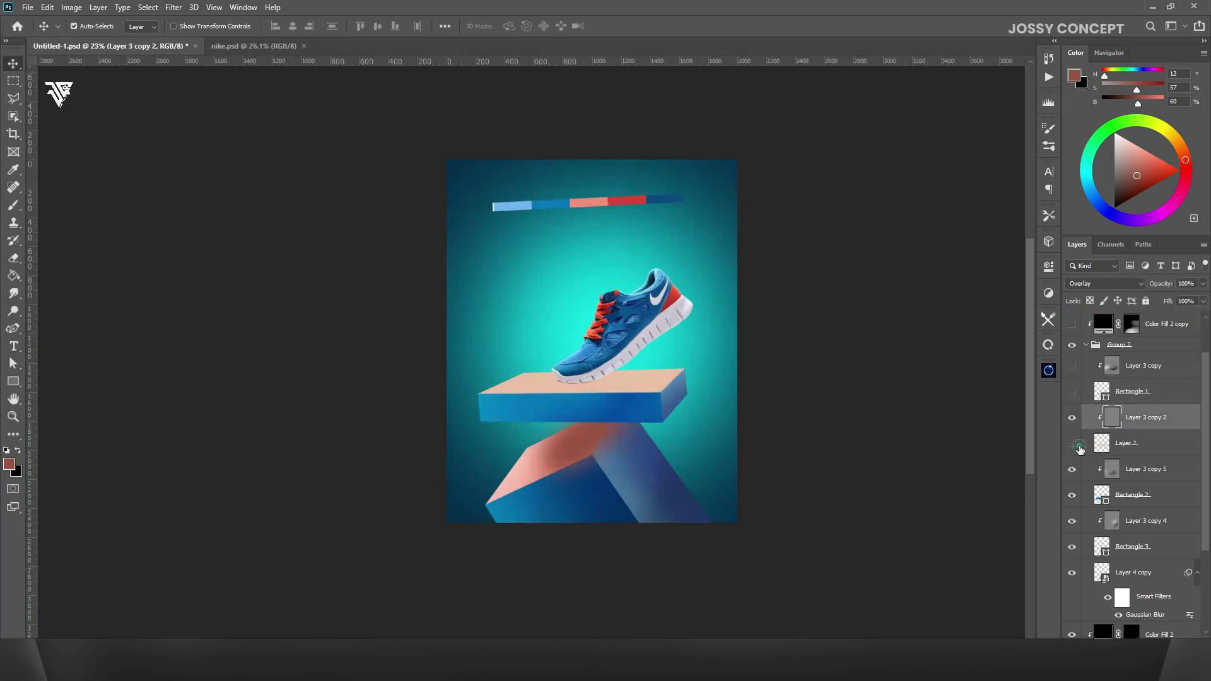
left_click(1074, 446)
- Delete the redundant Layer 2 and its clipped Layer 3 copy 2 from Group 2
scroll(698, 366, "up", 7)
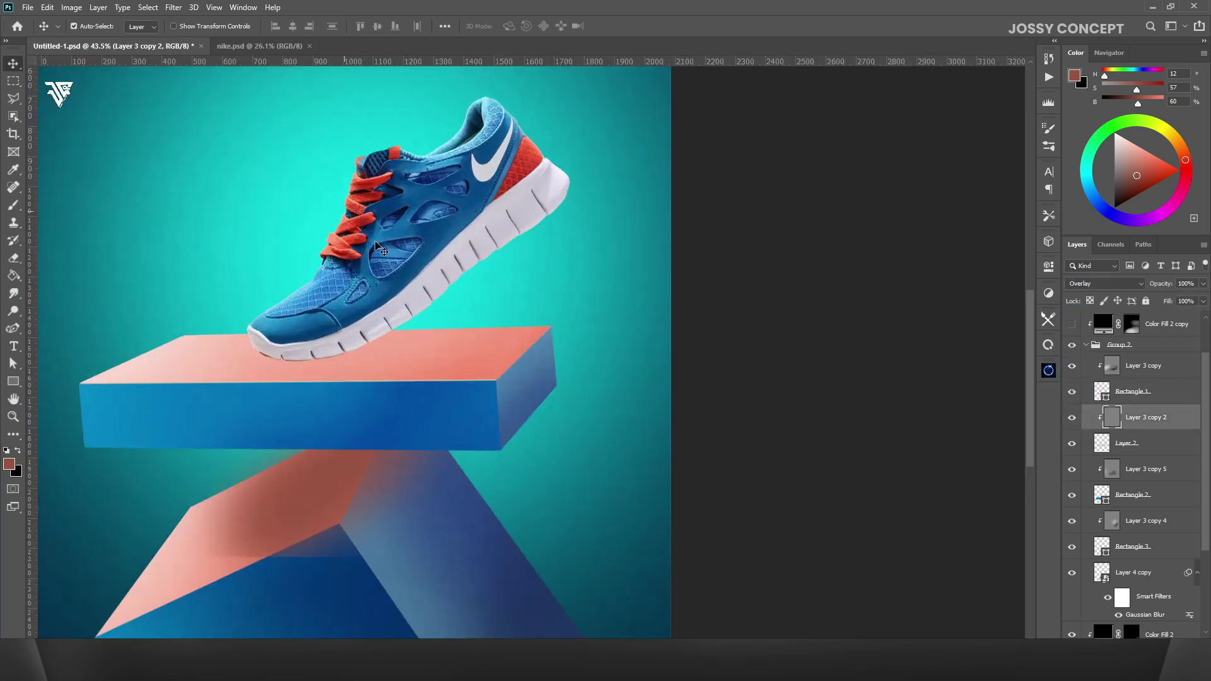
left_click(1128, 444)
left_click(1129, 429, "shift")
key("Delete")
scroll(709, 525, "down", 3)
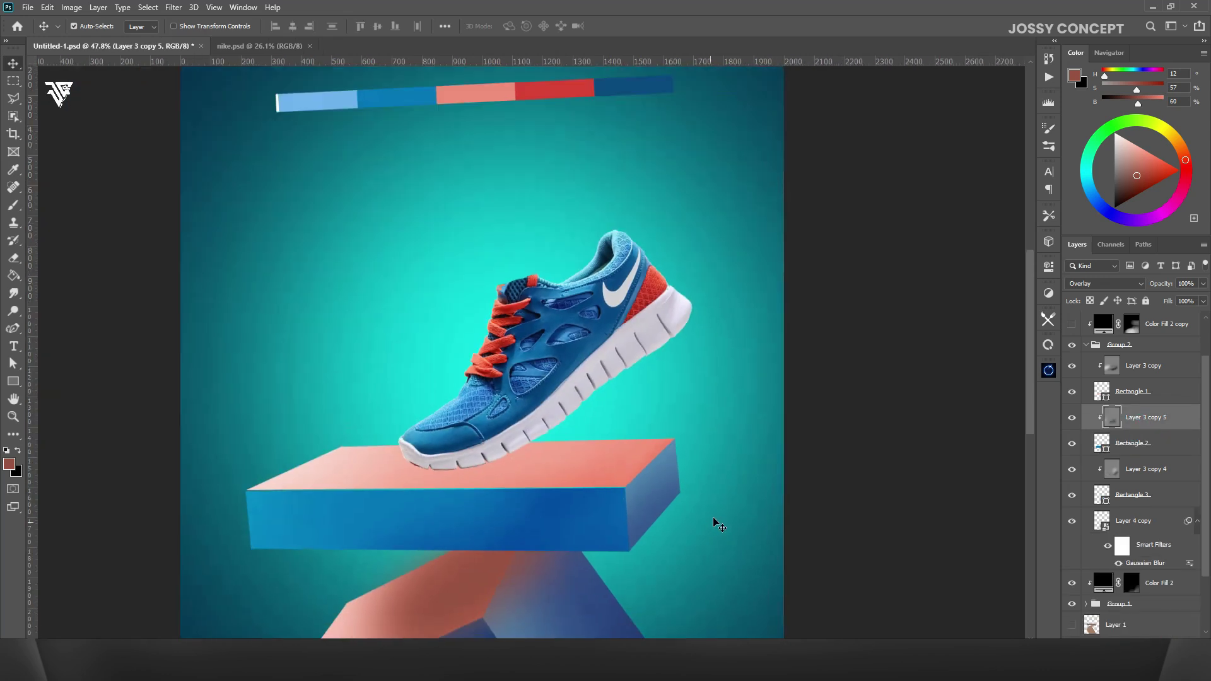
- Move Layer 4 copy to the top of Group 2 and transform it over the right part of the slab's top face
left_click(1126, 529)
left_click_drag(1127, 518, 1129, 355)
left_click(1073, 379)
left_click(1072, 379)
key("ctrl+t")
left_click_drag(539, 520, 649, 358)
left_click_drag(707, 374, 750, 464)
key("Return")
left_click_drag(637, 454, 673, 451)
- Clip the Layer 4 copy shadow to the slab's top face
left_click(1141, 414, "alt")
left_click(1072, 367)
left_click(1072, 367)
key("ctrl+t")
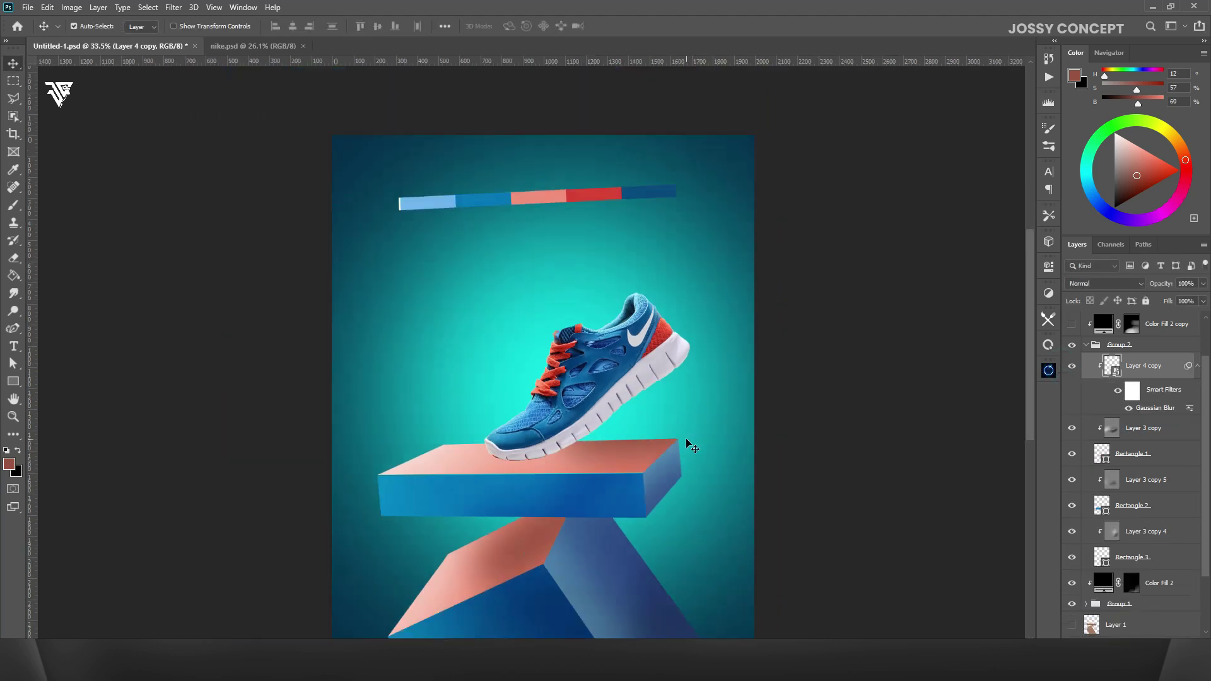
scroll(840, 464, "down", 3)
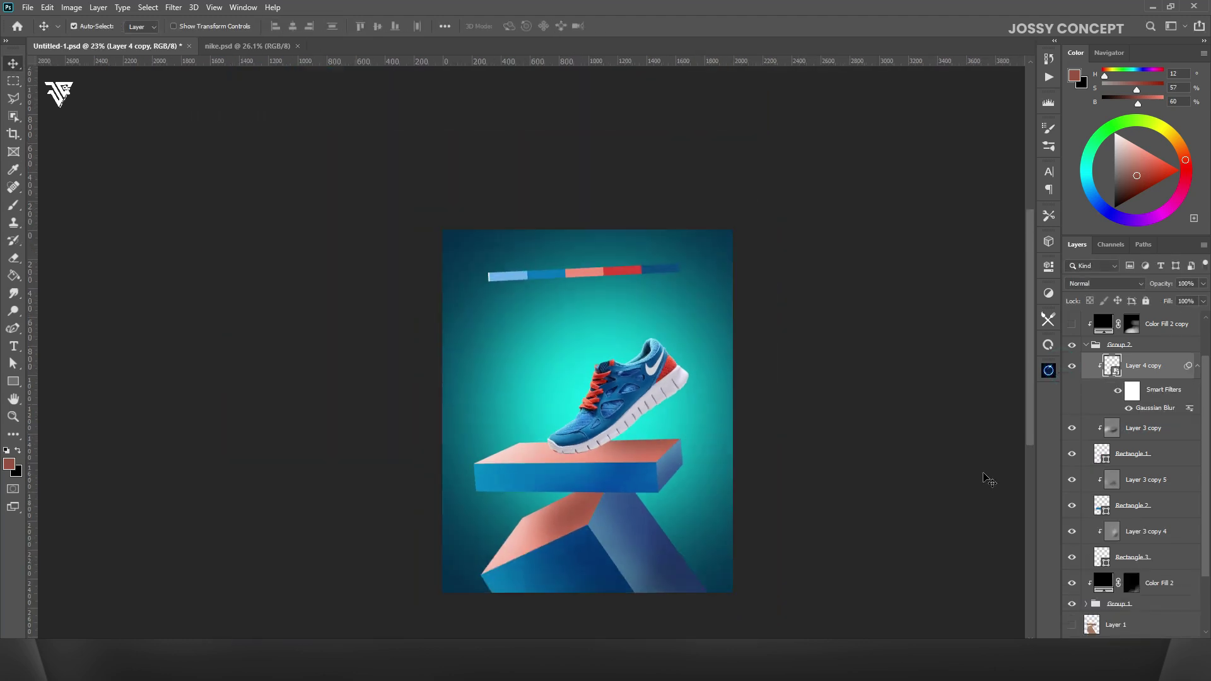
- Select the slab's front face (Rectangle 2) and adjust its right-hand corner points with the Direct Selection tool
scroll(657, 430, "up", 10)
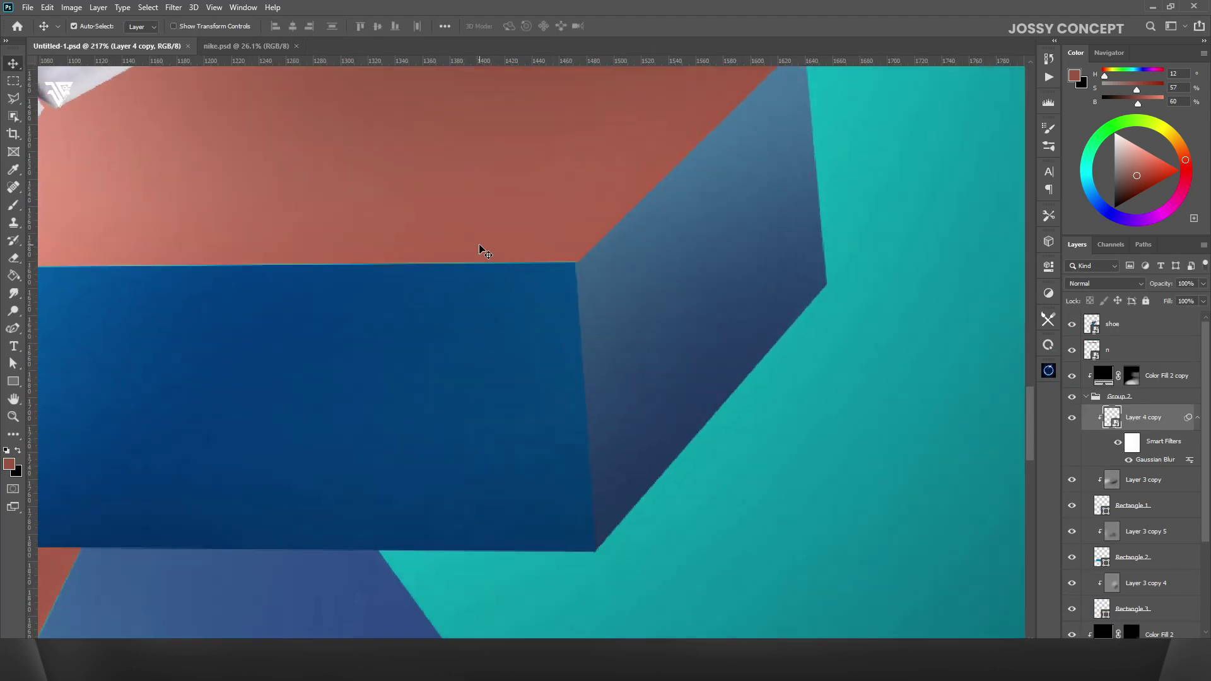
left_click(498, 311)
left_click(1072, 557)
left_click(1072, 557)
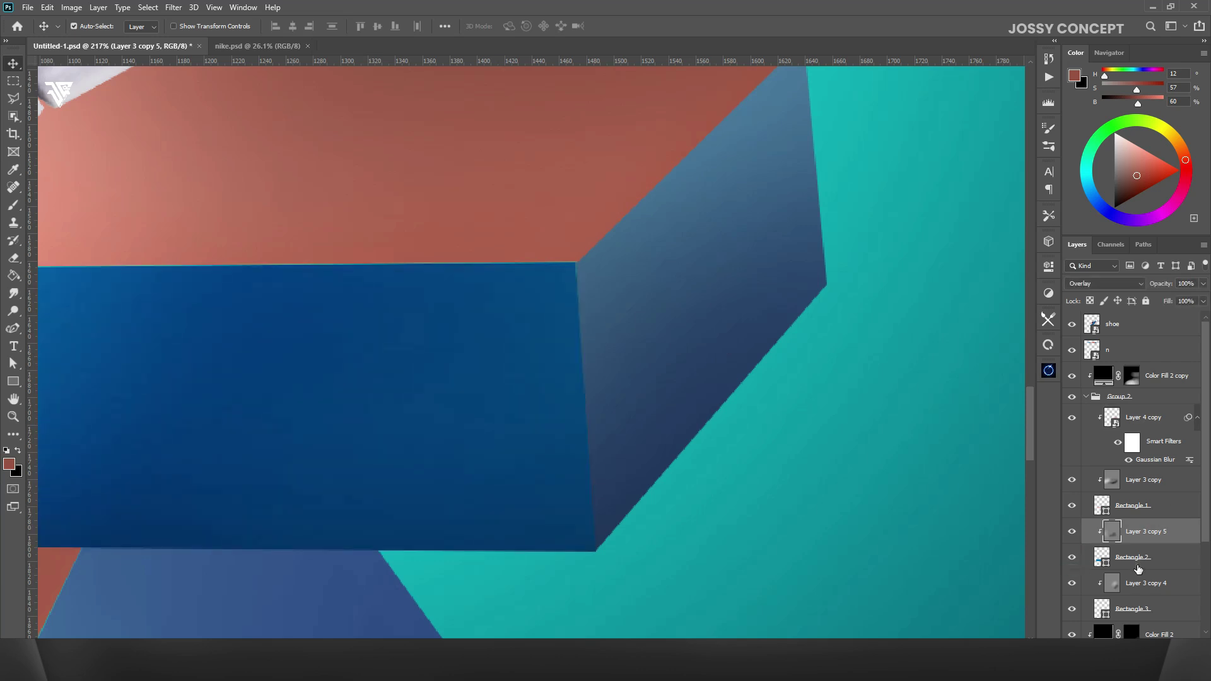
left_click(1136, 564)
right_click(17, 359)
left_click(63, 377)
left_click(576, 263)
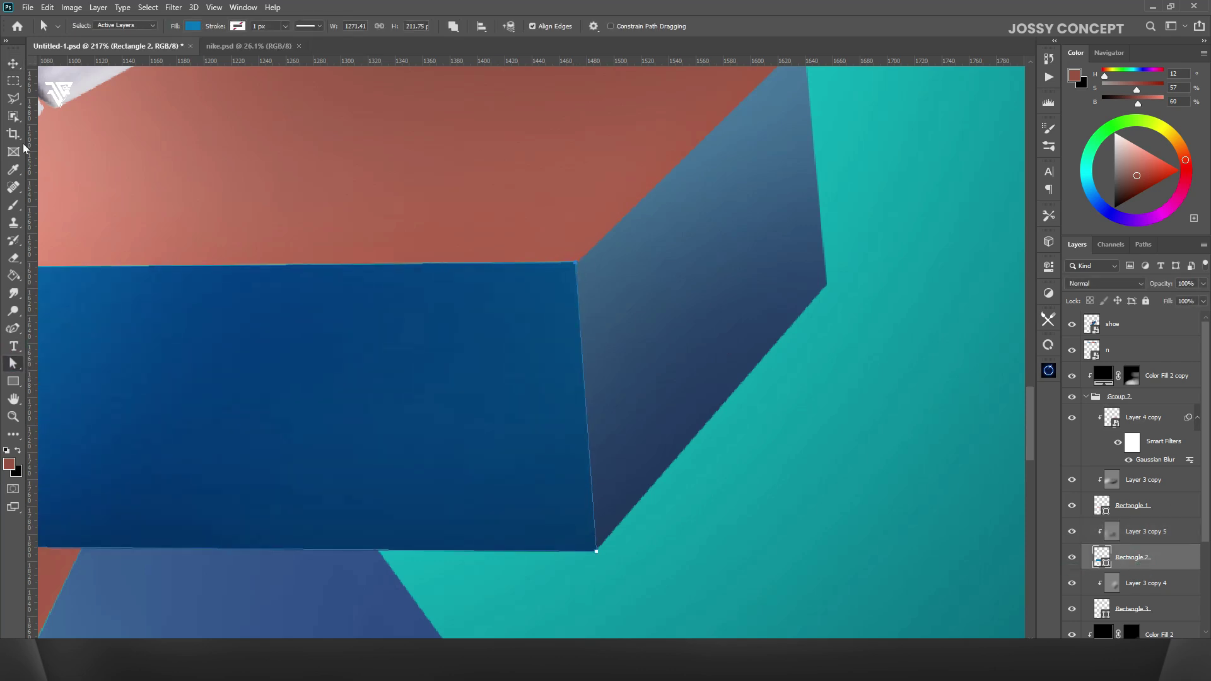
left_click(576, 429)
- Refine the corner points along the slab's front right edge to close the gaps between the front, top and side faces
scroll(576, 429, "down", 6)
scroll(576, 433, "up", 6)
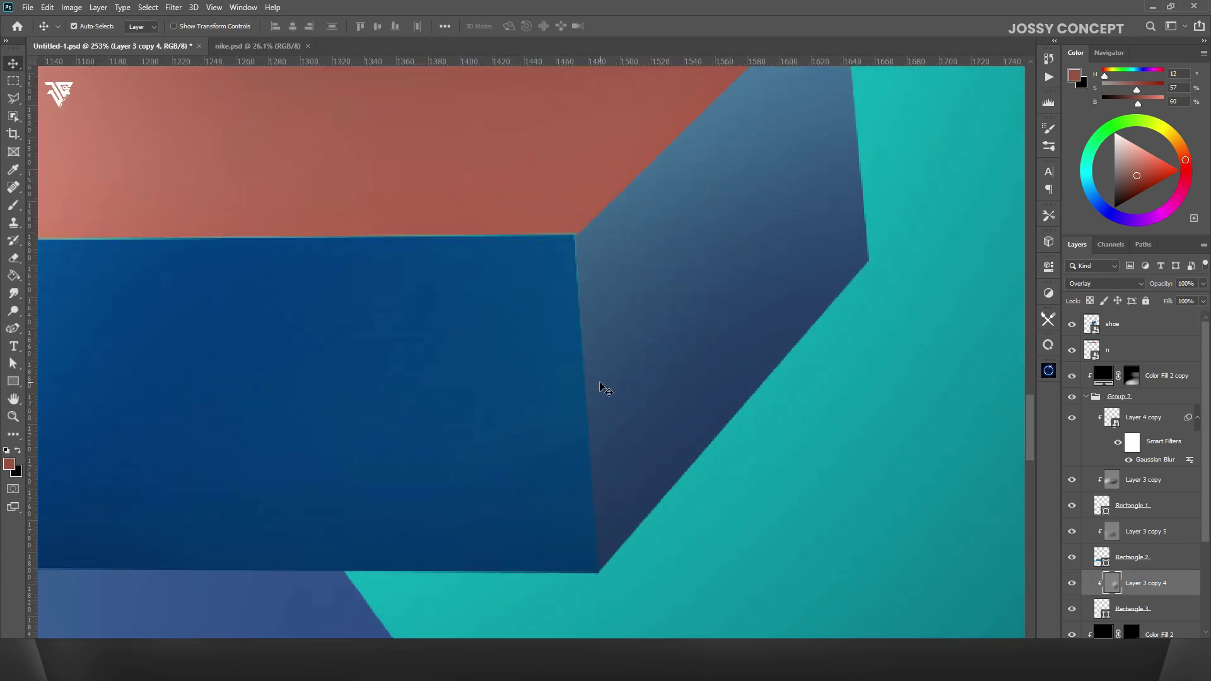
left_click(13, 363)
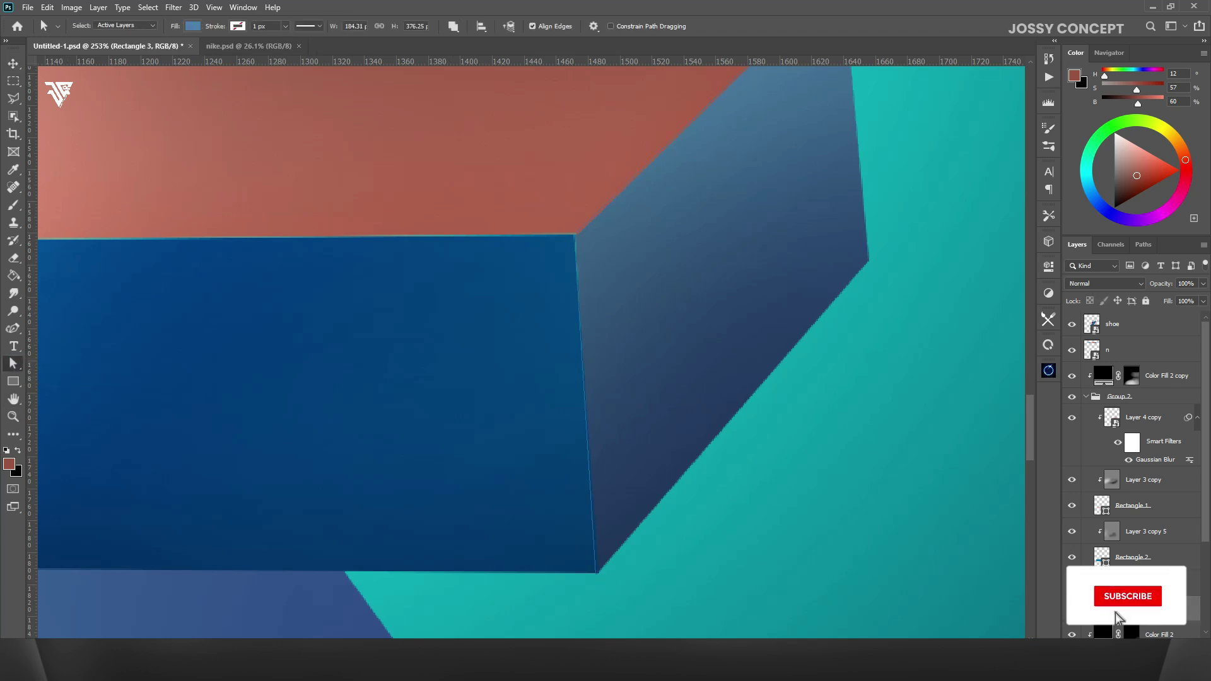
left_click_drag(598, 573, 596, 575)
left_click_drag(574, 235, 575, 231)
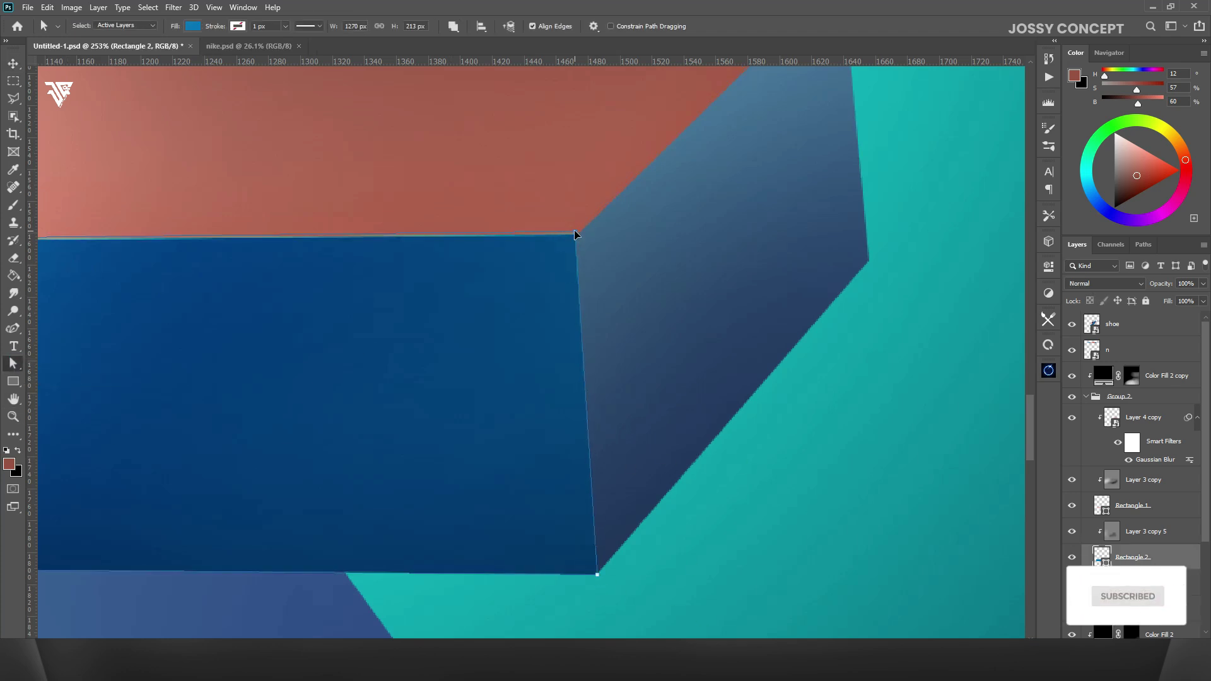
scroll(575, 232, "down", 5)
left_click_drag(573, 346, 1009, 404)
scroll(853, 397, "down", 3)
left_click_drag(756, 401, 284, 365)
- Draw a very thin white vertical rectangle on the slab's front face, above Layer 4 copy
left_click(1143, 418)
left_click(1168, 648)
scroll(629, 449, "up", 6)
left_click(13, 382)
left_click(145, 27)
left_click(62, 94)
left_click_drag(382, 261, 383, 373)
left_click(1015, 261)
key("v")
left_click(794, 332)
- Duplicate the thin rectangle twice, hide the original and first copy, and convert Rectangle 7 copy 2 to a smart object
scroll(1142, 411, "up", 3)
key("ctrl+j")
key("ctrl+j")
left_click_drag(1072, 447, 1072, 420)
right_click(1123, 397)
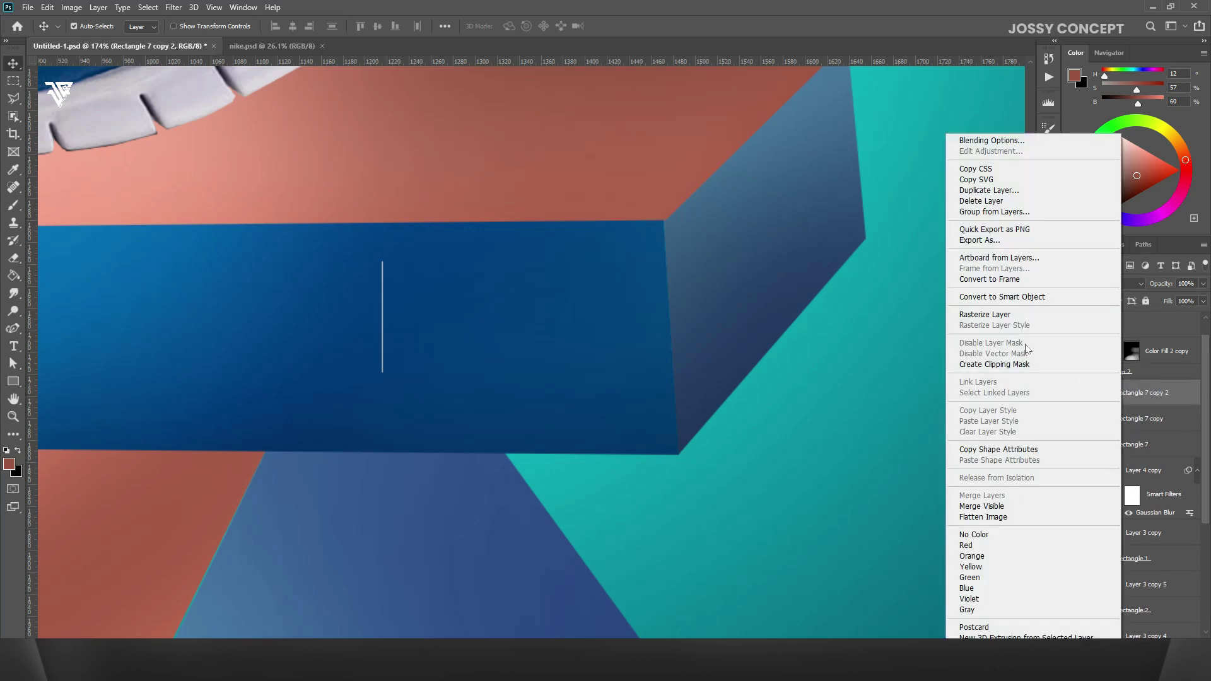
left_click(1013, 295)
- Scale the thin line to 126.86%, rotate it about -6.2°, and align it with the slab's front right vertical edge
key("ctrl+t")
scroll(668, 277, "up", 2)
left_click_drag(383, 274, 664, 266)
scroll(660, 277, "up", 1)
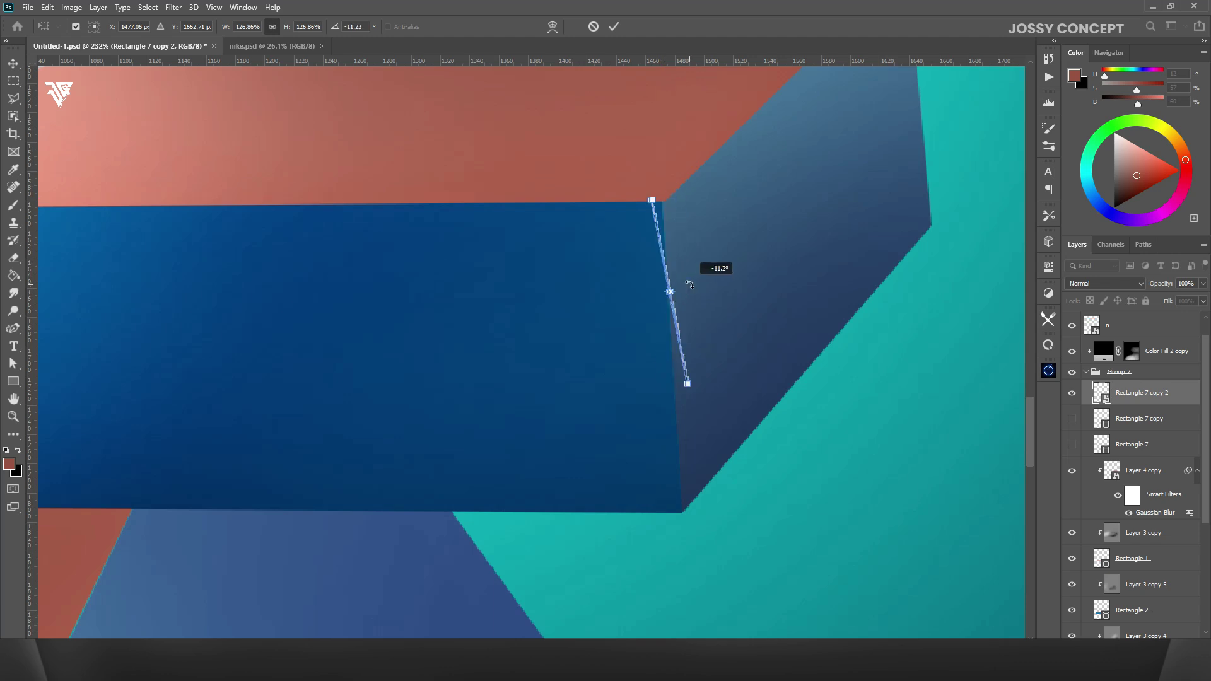
scroll(773, 350, "down", 1)
left_click_drag(770, 354, 711, 366)
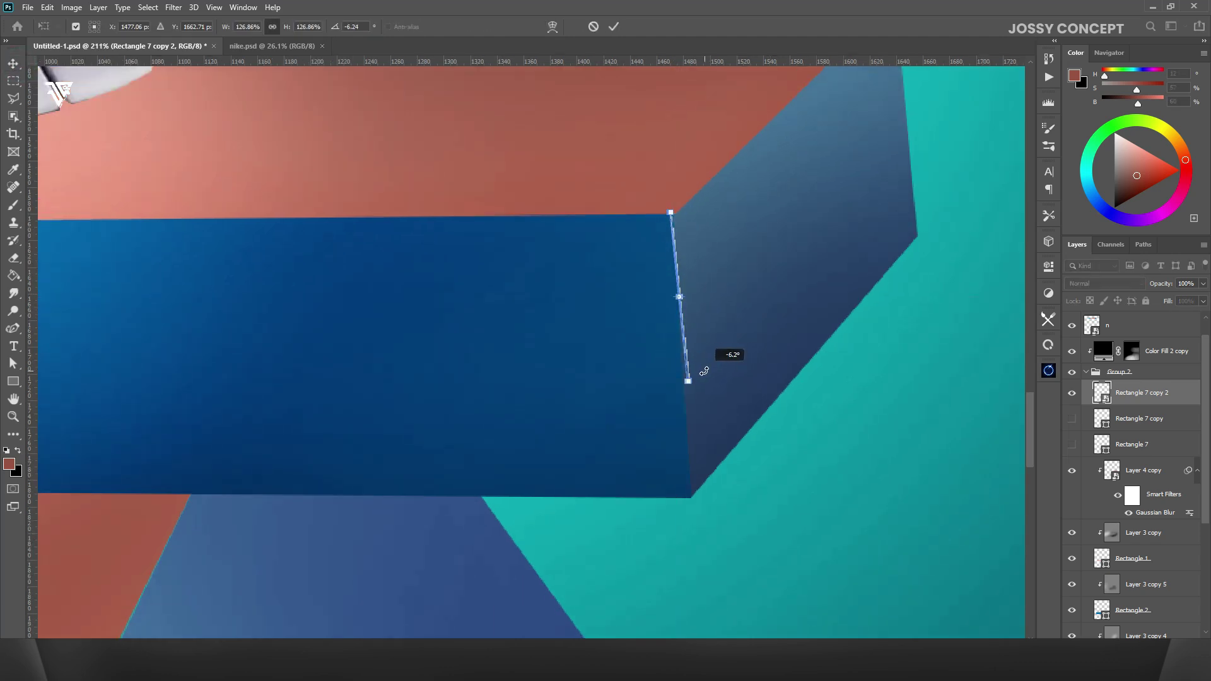
key("Return")
scroll(765, 406, "down", 3)
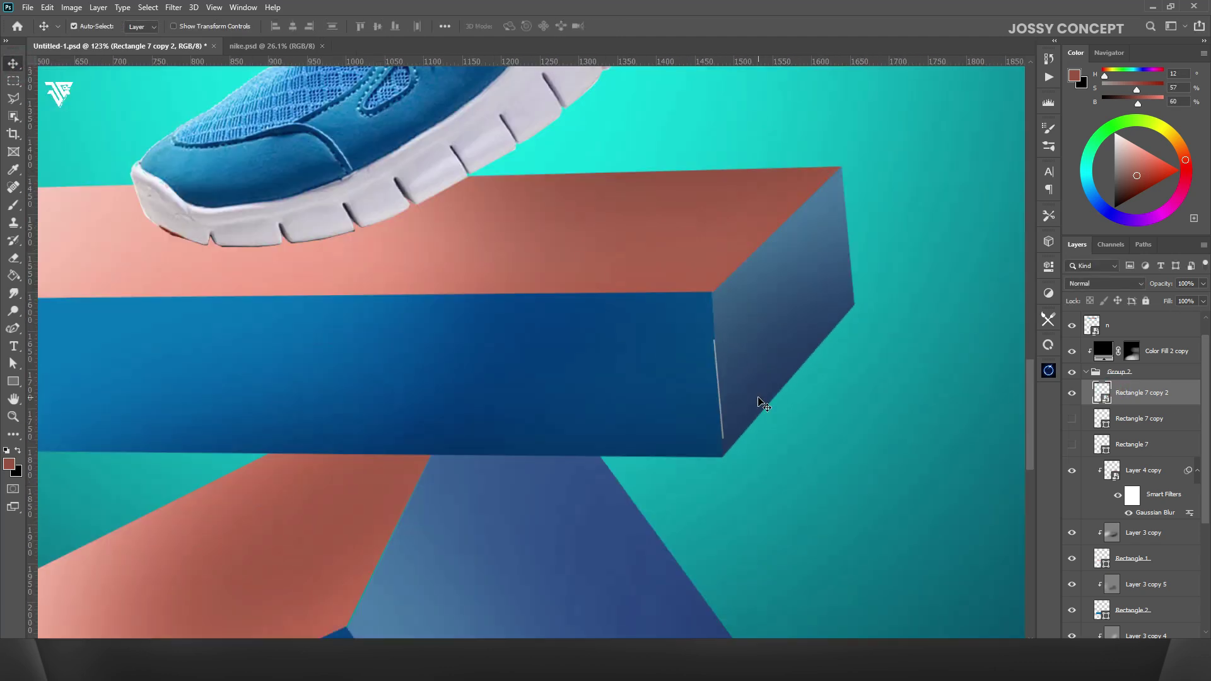
- Apply a Motion Blur at -83° and 46 pixels to the thin line Rectangle 7 copy 2
scroll(765, 405, "up", 2)
left_click(174, 7)
mouse_move(322, 154)
left_click(358, 221)
left_click_drag(830, 318, 1028, 303)
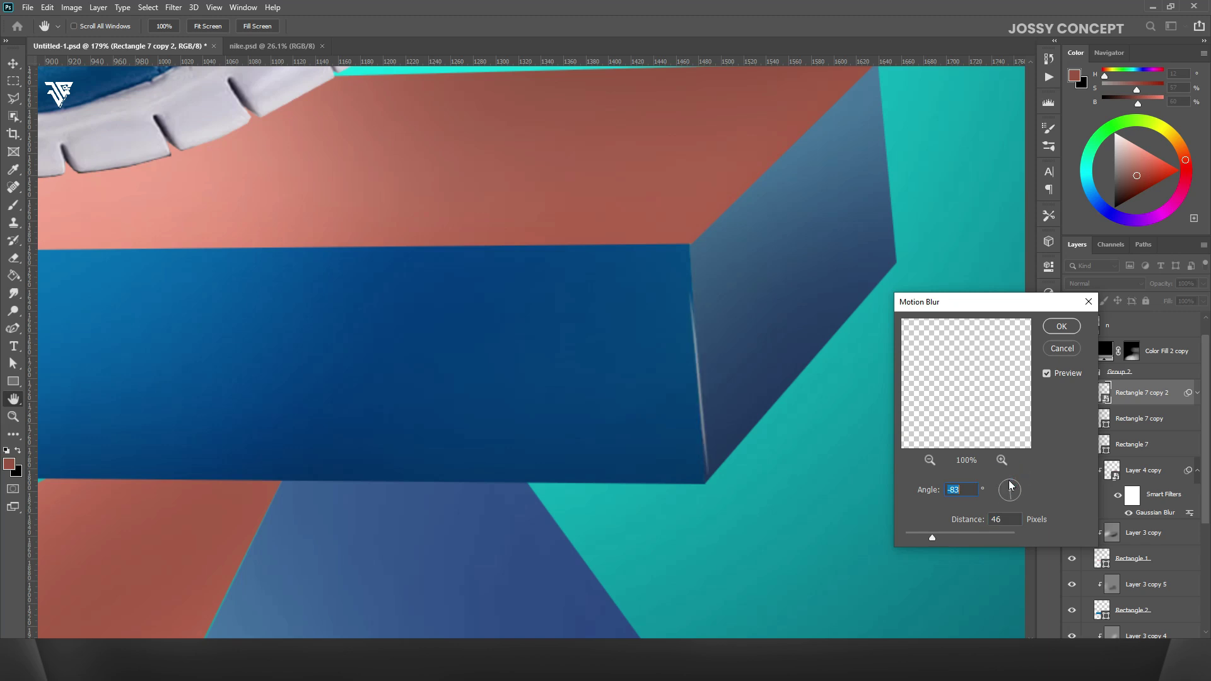
left_click(1062, 329)
scroll(752, 340, "down", 5)
scroll(752, 341, "up", 4)
right_click(1145, 393)
left_click(1026, 239)
scroll(804, 272, "up", 1)
key("ctrl+t")
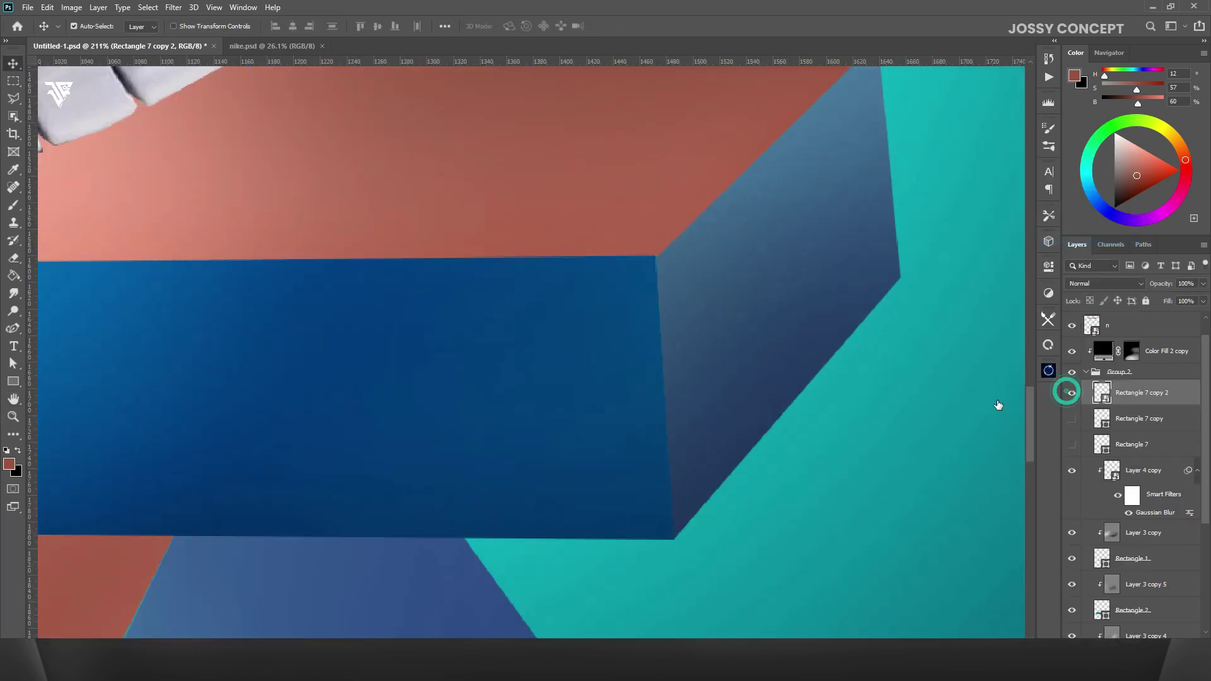
scroll(776, 372, "down", 4)
left_click_drag(389, 270, 470, 273)
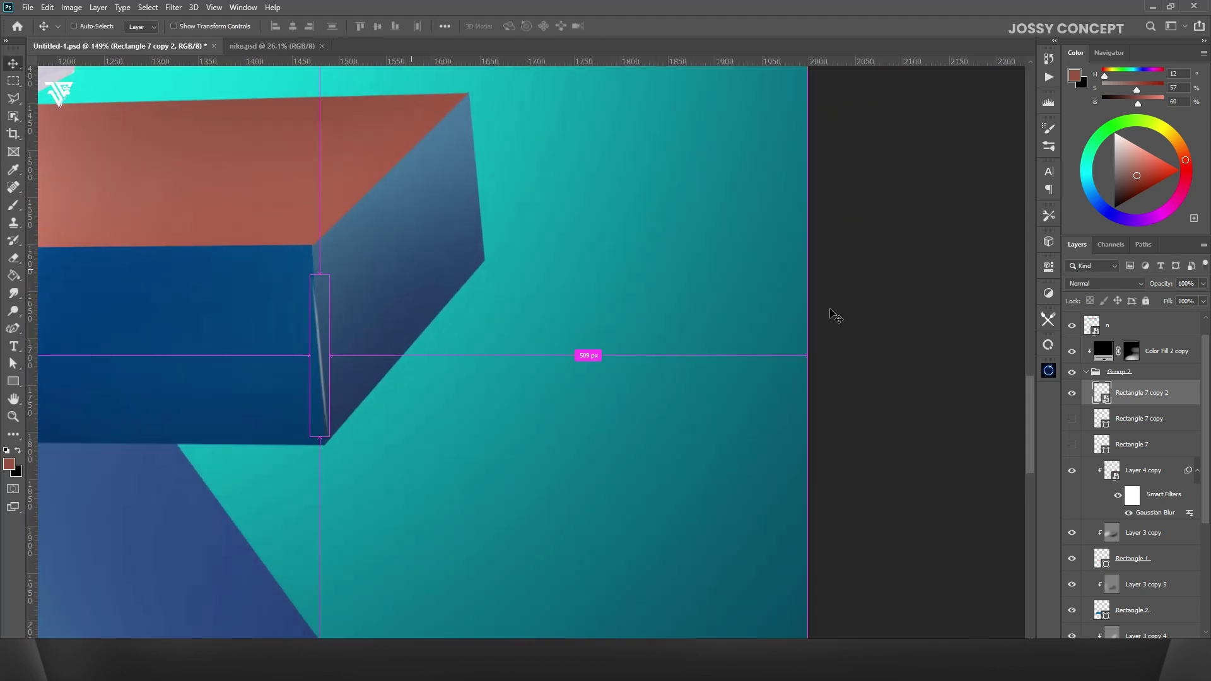
- Duplicate the blurred line Rectangle 7 copy 2, hide the original and convert the duplicate to a smart object
left_click(1072, 393)
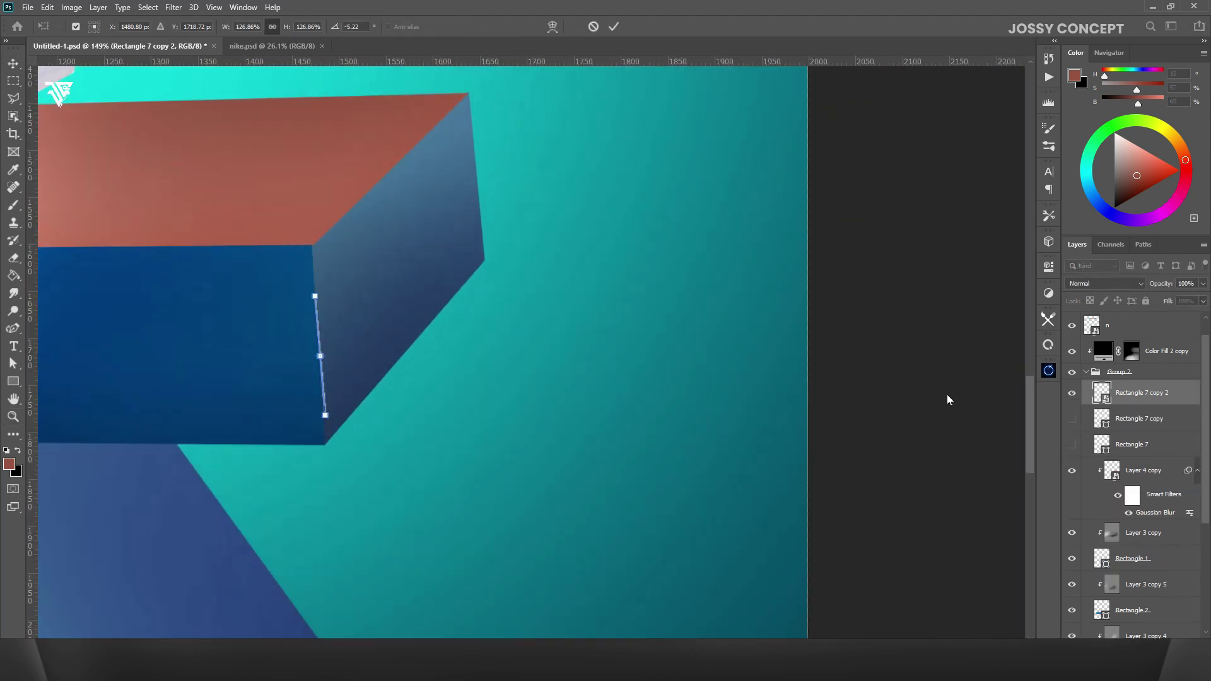
right_click(1127, 392)
left_click(989, 344)
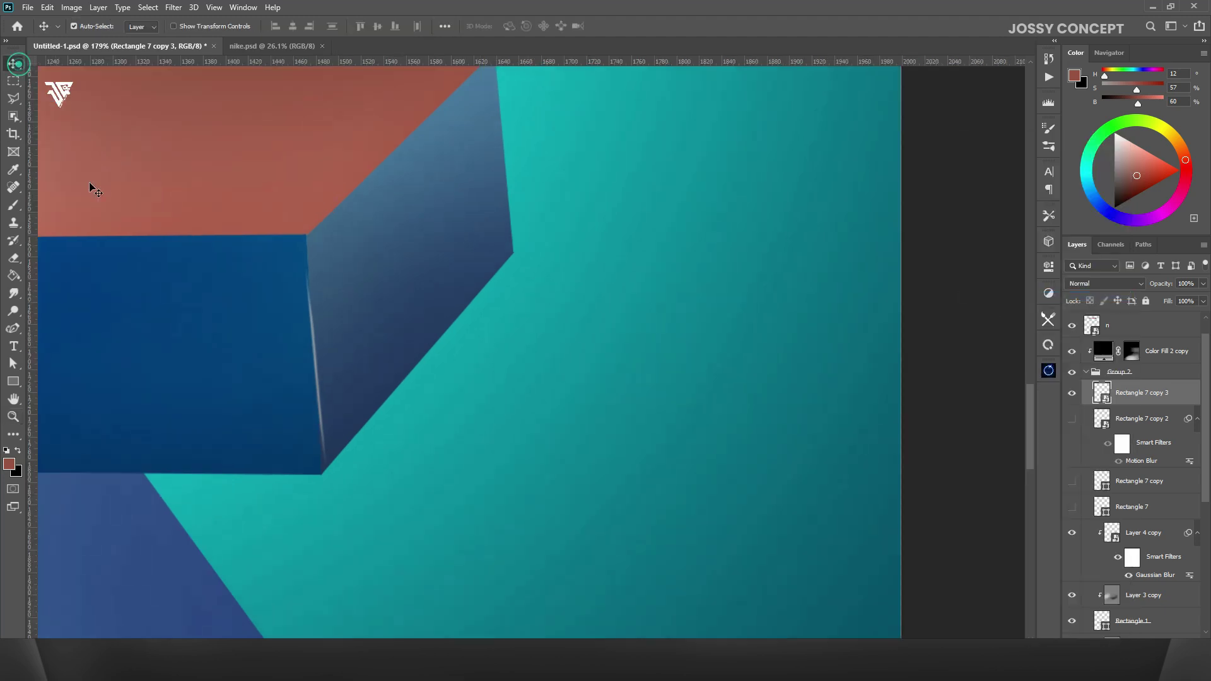
- Scale the duplicated blurred line to about 119% so it spans the full height of the slab's front right edge
key("ctrl+t")
left_click_drag(316, 269, 315, 231)
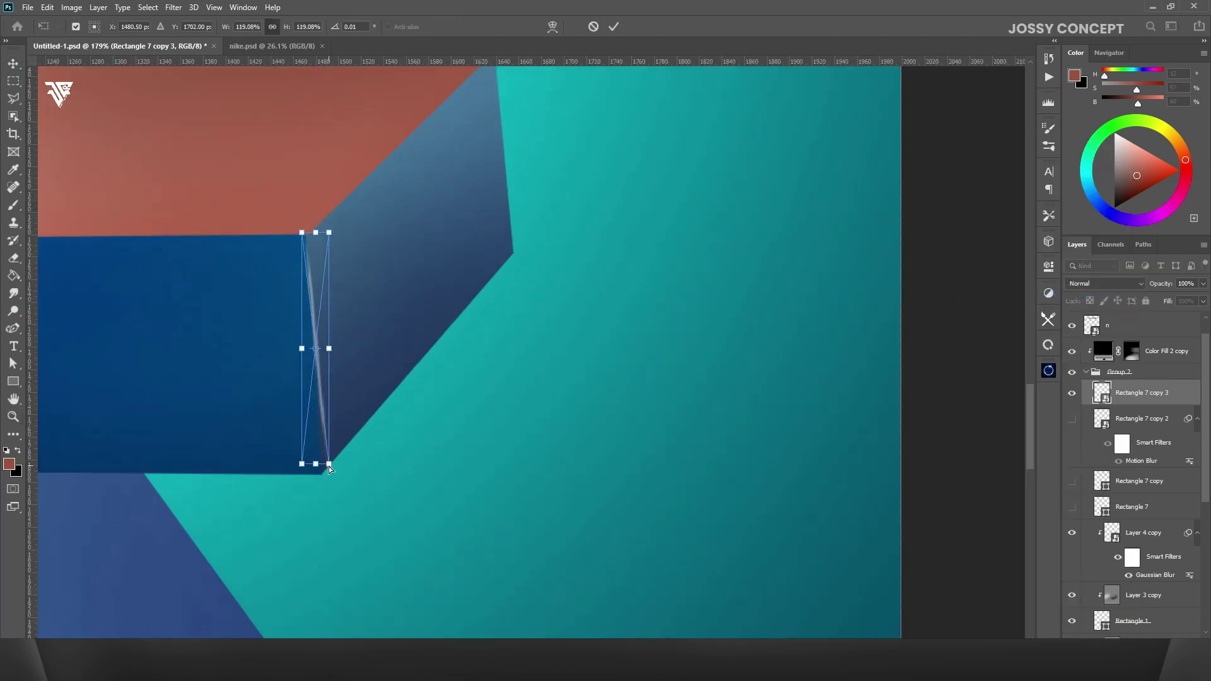
key("Return")
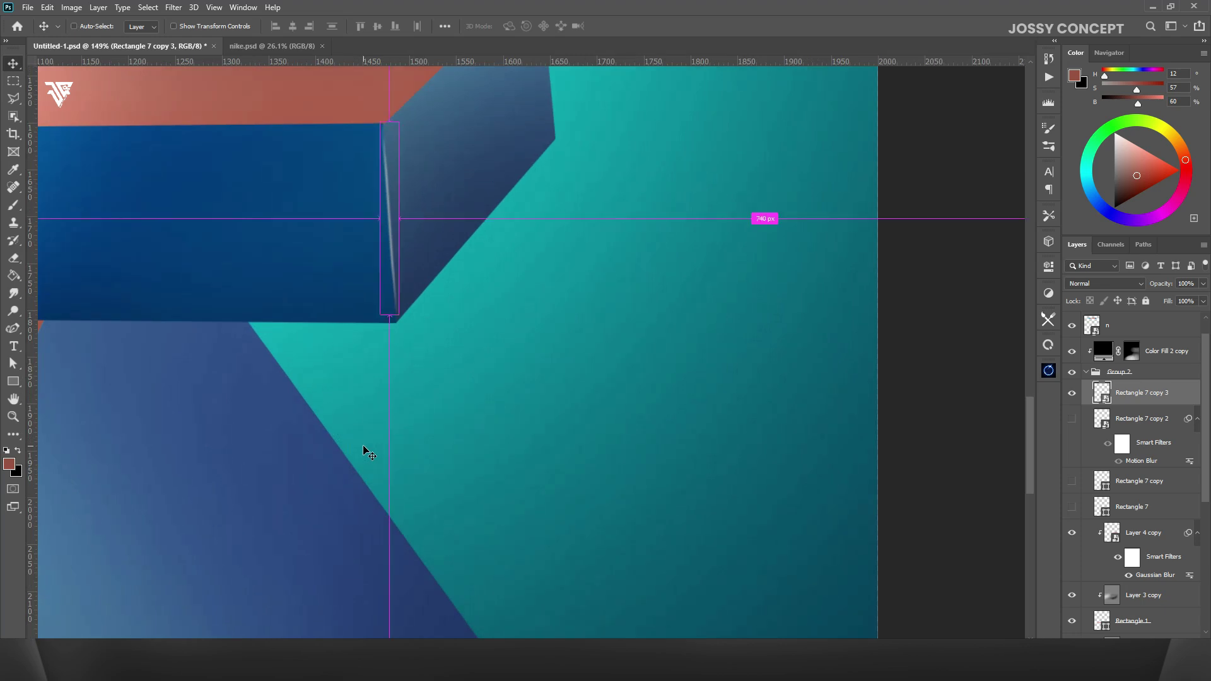
key("ctrl+t")
key("Return")
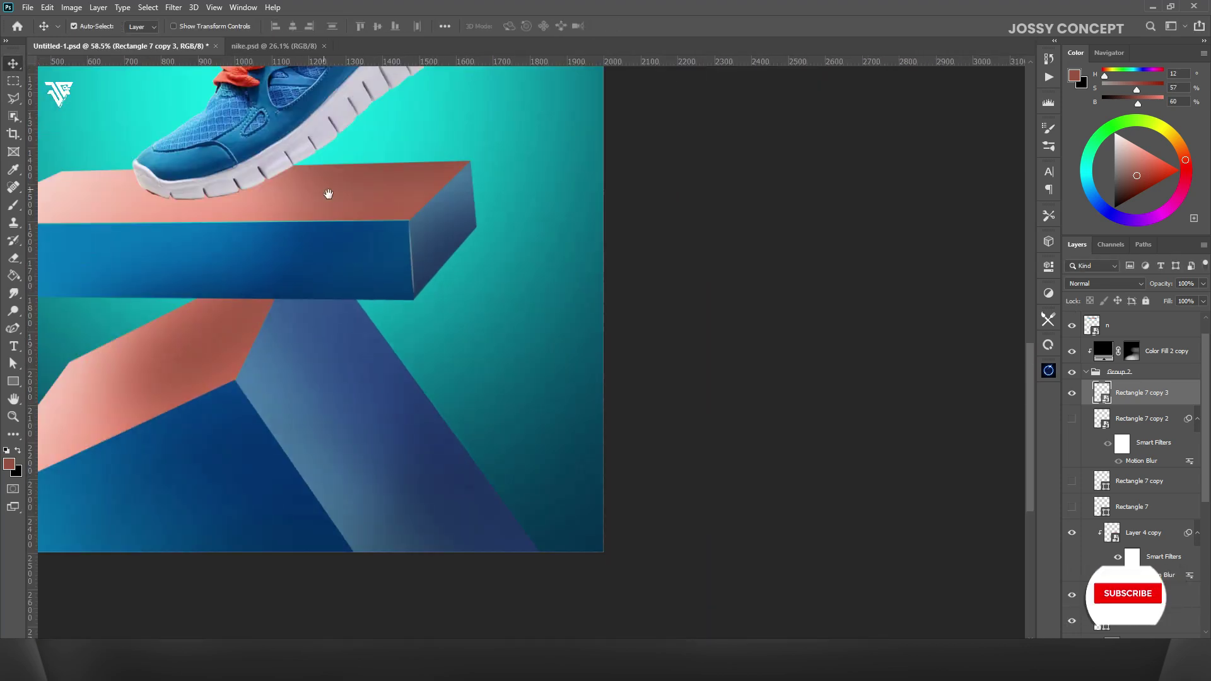
- Nudge the upper left corner point of the slab's front face, Rectangle 2, to meet the top face's corner
scroll(265, 306, "up", 5)
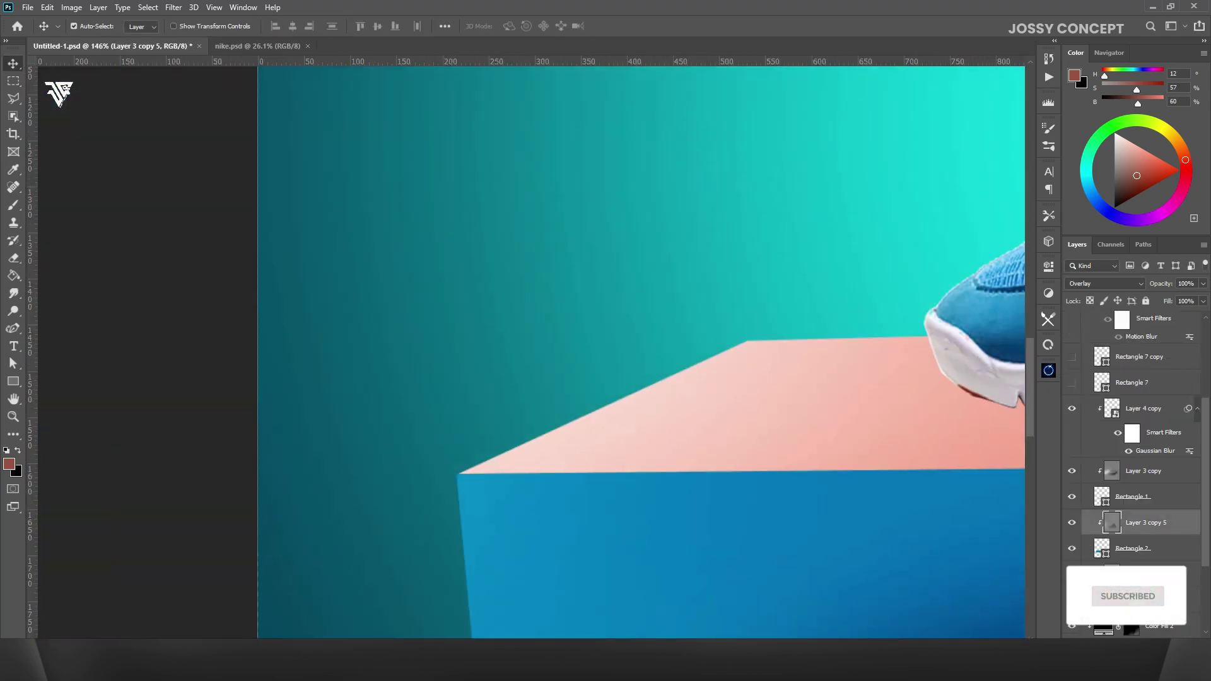
key("a")
left_click(1072, 571)
left_click(458, 475)
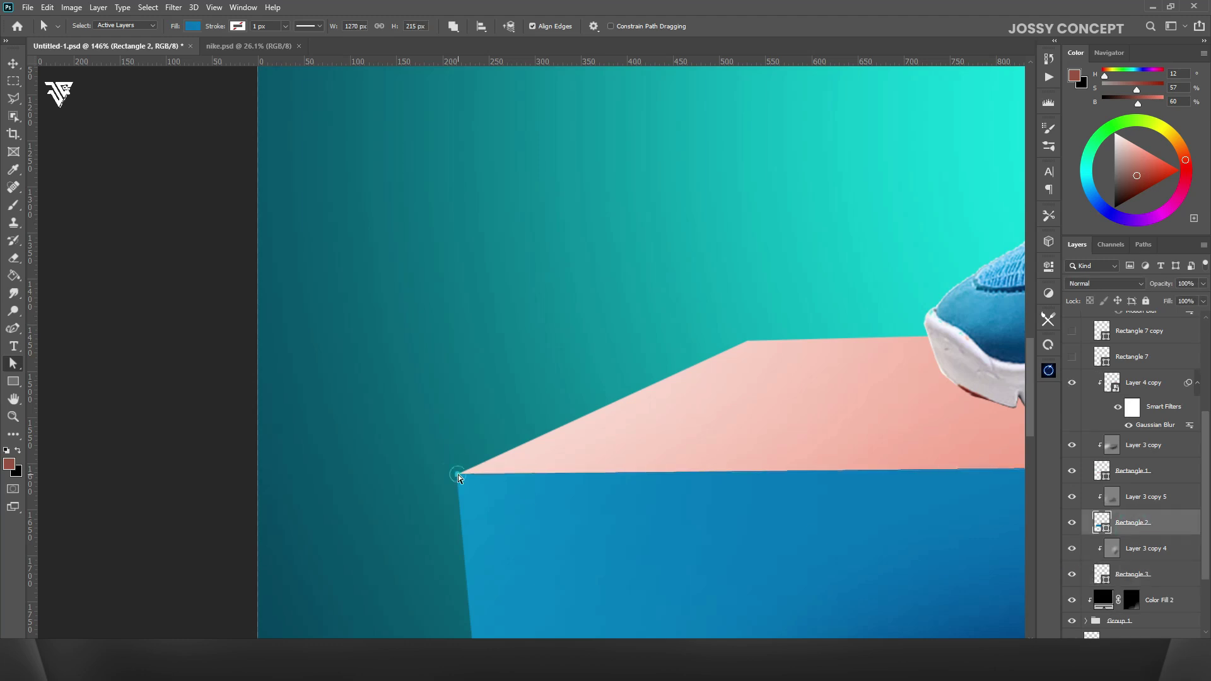
left_click_drag(459, 479, 460, 478)
scroll(392, 478, "down", 1)
key("v")
- Rotate the thin rectangle Rectangle 7 to near horizontal and stretch it along the right part of the slab's front top edge
left_click_drag(907, 439, 269, 263)
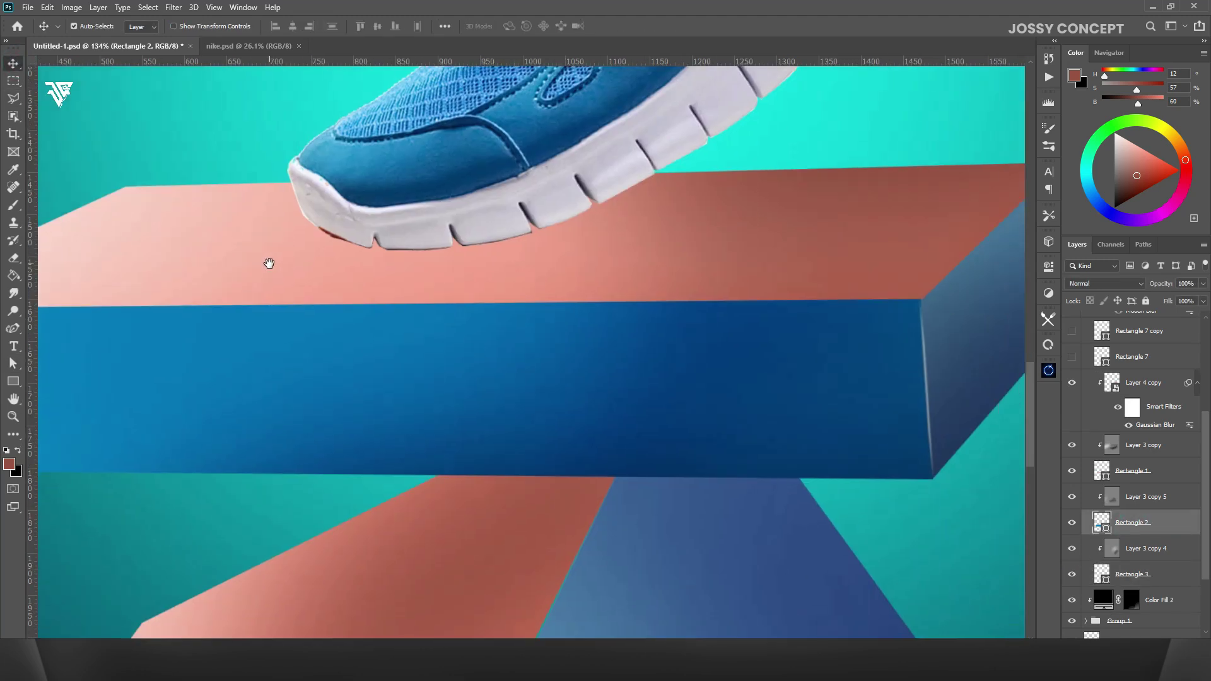
left_click(1137, 362)
key("ctrl+t")
scroll(723, 369, "up", 6)
left_click_drag(723, 347, 687, 235)
left_click_drag(725, 250, 700, 257)
scroll(700, 257, "down", 3)
left_click(1134, 358)
key("ctrl+t")
left_click_drag(789, 246, 776, 261)
left_click_drag(866, 245, 869, 258)
left_click_drag(812, 264, 869, 265)
left_click_drag(699, 245, 593, 249)
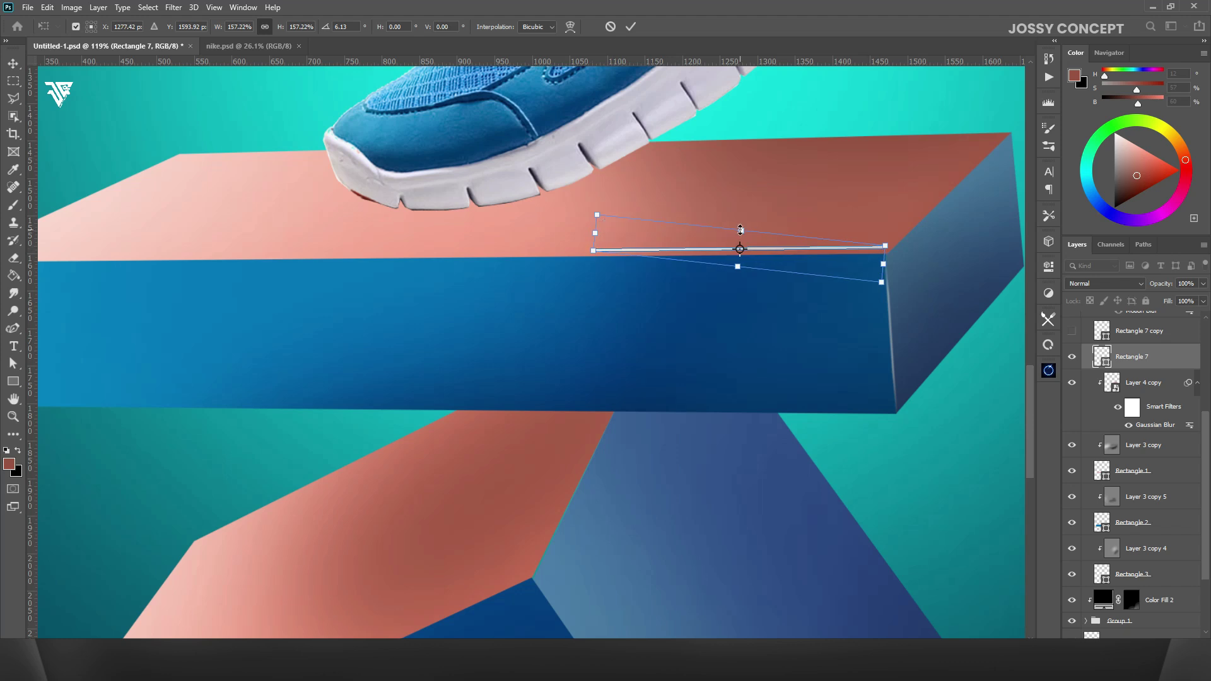
- Thin out Rectangle 7, extend it toward the slab's left corner and align it with the front top edge
left_click_drag(741, 230, 741, 237)
left_click_drag(598, 238, 581, 244)
left_click_drag(581, 244, 163, 276)
left_click_drag(528, 203, 529, 246)
left_click_drag(900, 296, 900, 274)
left_click_drag(169, 253, 129, 252)
key("Return")
scroll(571, 161, "down", 2)
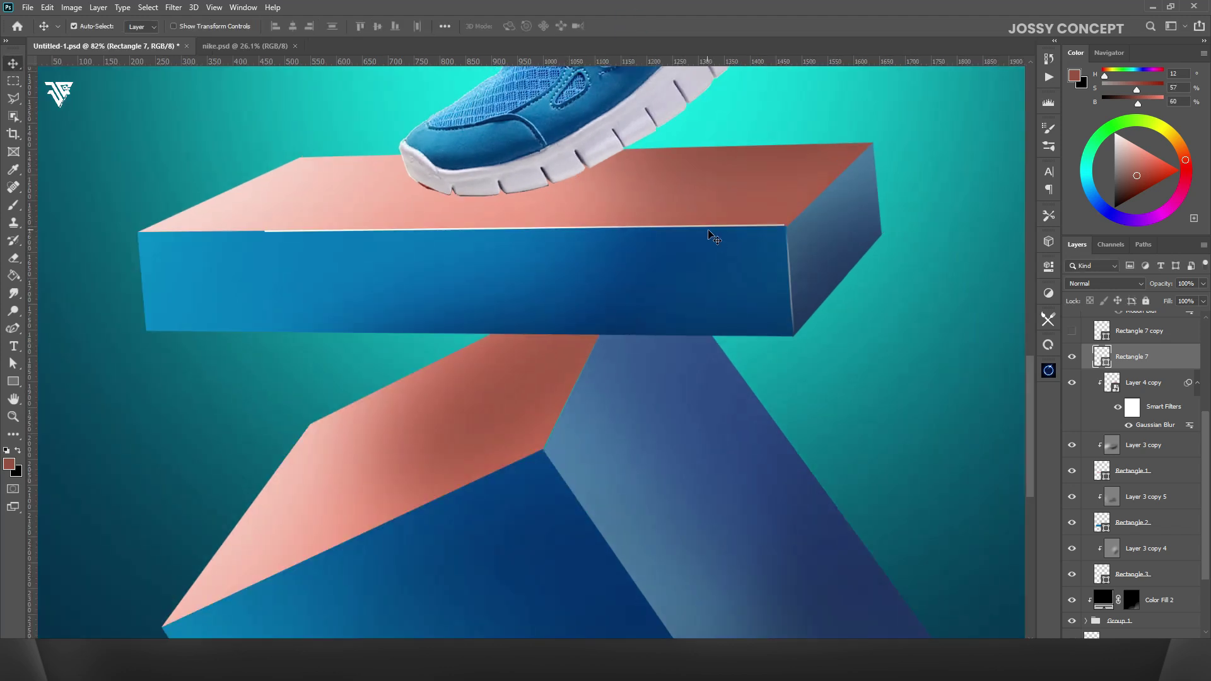
scroll(81, 147, "up", 1)
key("ctrl+t")
left_click_drag(277, 249, 274, 248)
key("Return")
scroll(495, 192, "down", 1)
- Convert Rectangle 7 to a smart object and apply a Motion Blur at about -12° and 46 pixels
right_click(1160, 357)
left_click(1073, 302)
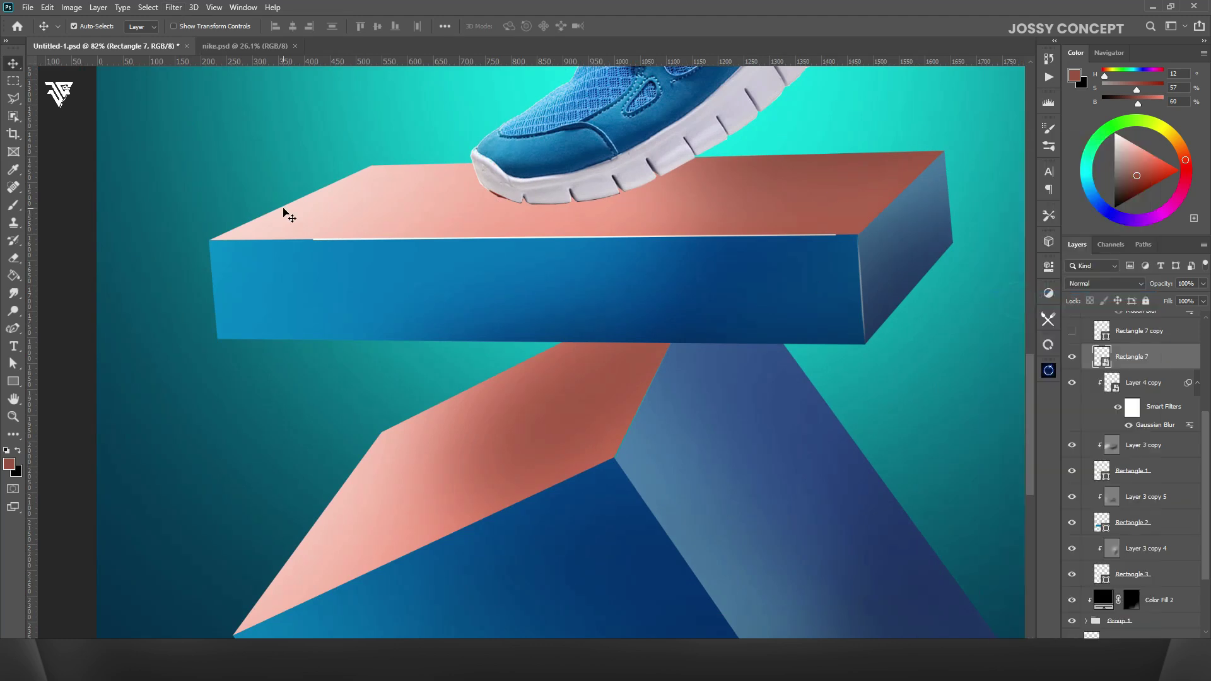
left_click(173, 7)
left_click(192, 20)
left_click(1017, 490)
left_click_drag(1021, 495, 1021, 496)
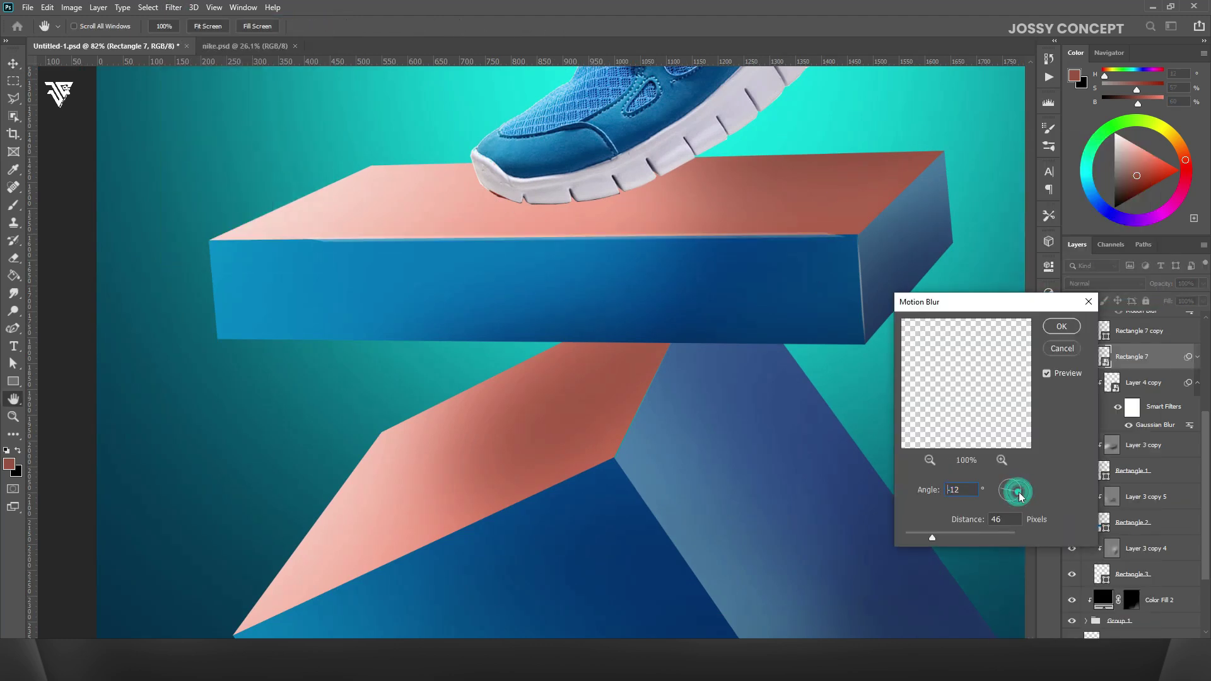
left_click(1053, 331)
- Widen the blurred front top edge line to 115.28% so it reaches the slab's left corner
scroll(300, 235, "up", 1)
key("ctrl+t")
left_click_drag(317, 236, 219, 239)
left_click(616, 30)
scroll(636, 162, "down", 8)
scroll(636, 163, "up", 5)
- Duplicate the front top edge line, move the copy to the slab's back top edge and narrow it to 106.21% width
key("ctrl+j")
key("ctrl+t")
left_click_drag(789, 215, 880, 145)
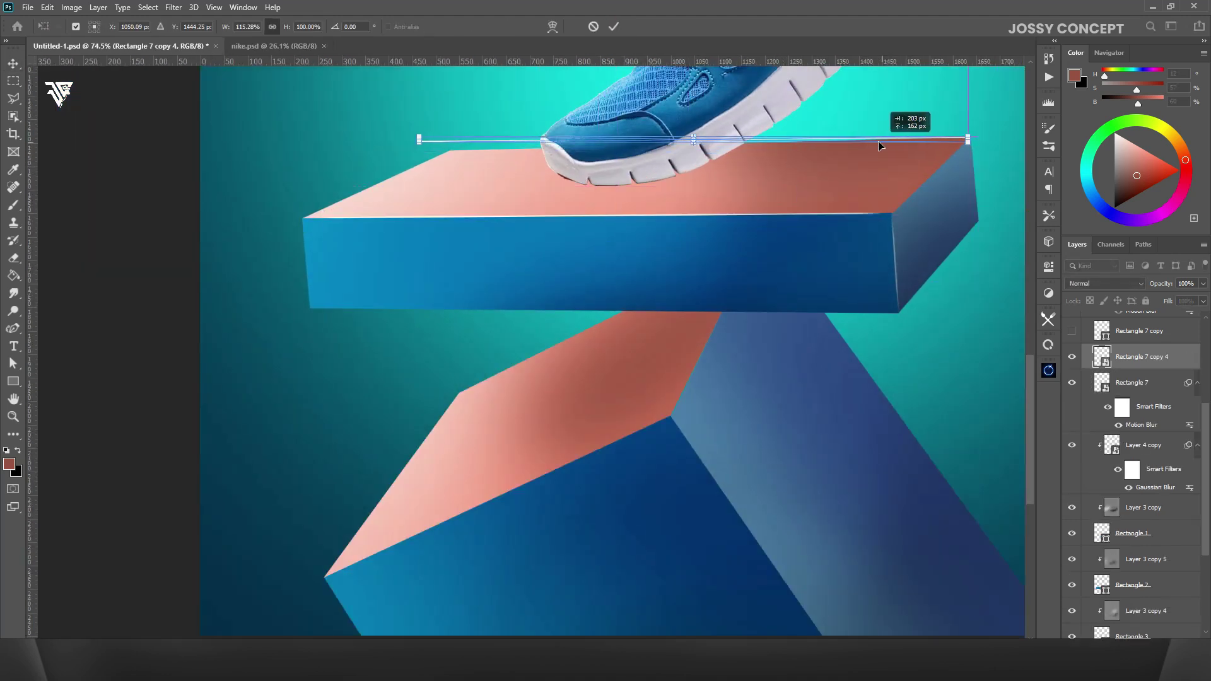
left_click(424, 140)
scroll(428, 141, "up", 2)
left_click_drag(412, 150, 454, 150)
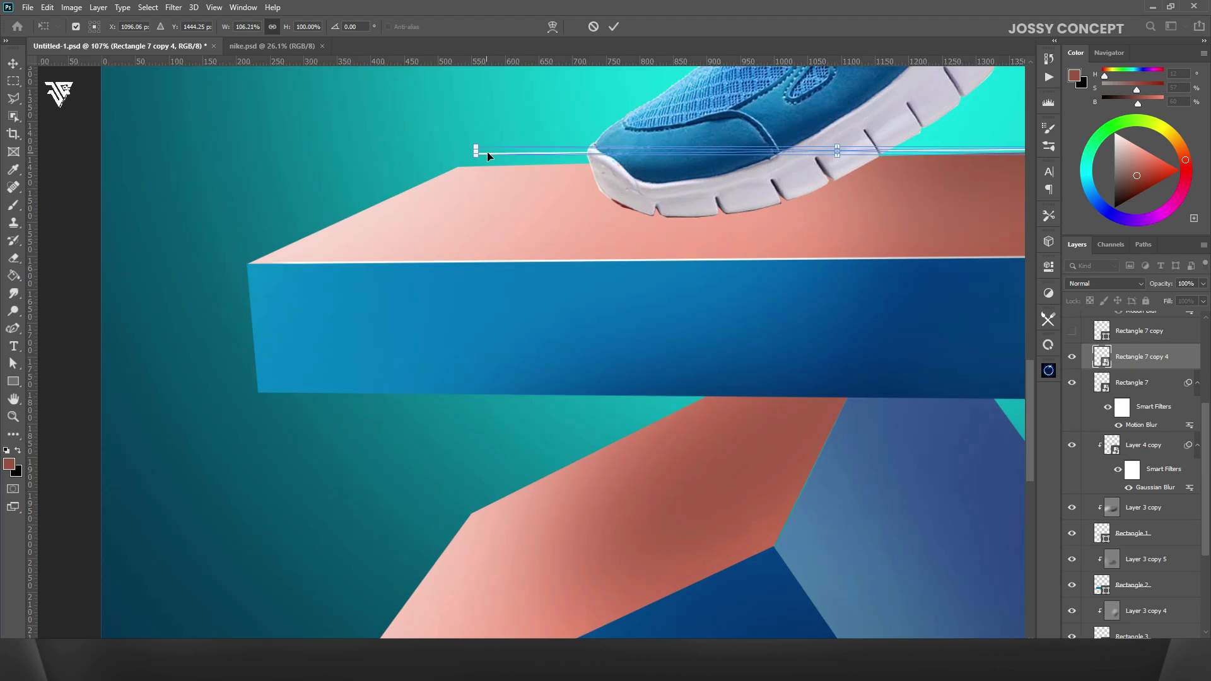
key("Return")
- Rotate the back edge line about -0.8° to follow the slab's back top edge and edit its Motion Blur
scroll(488, 155, "down", 2)
key("ctrl+t")
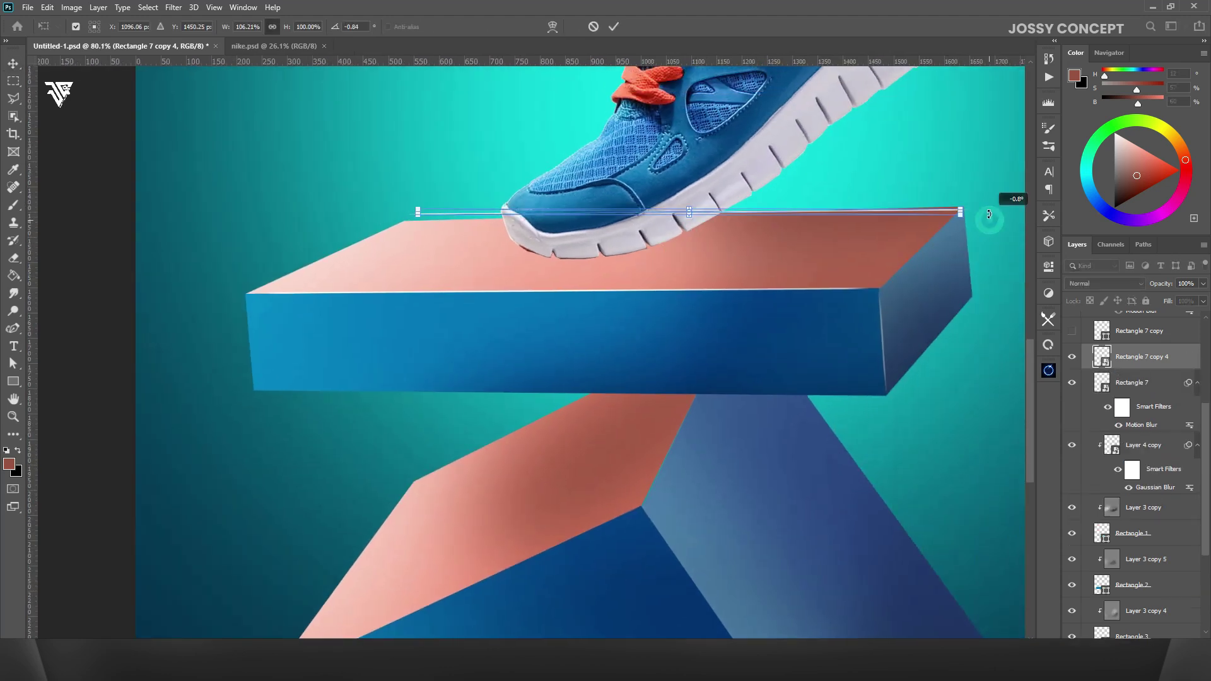
key("Return")
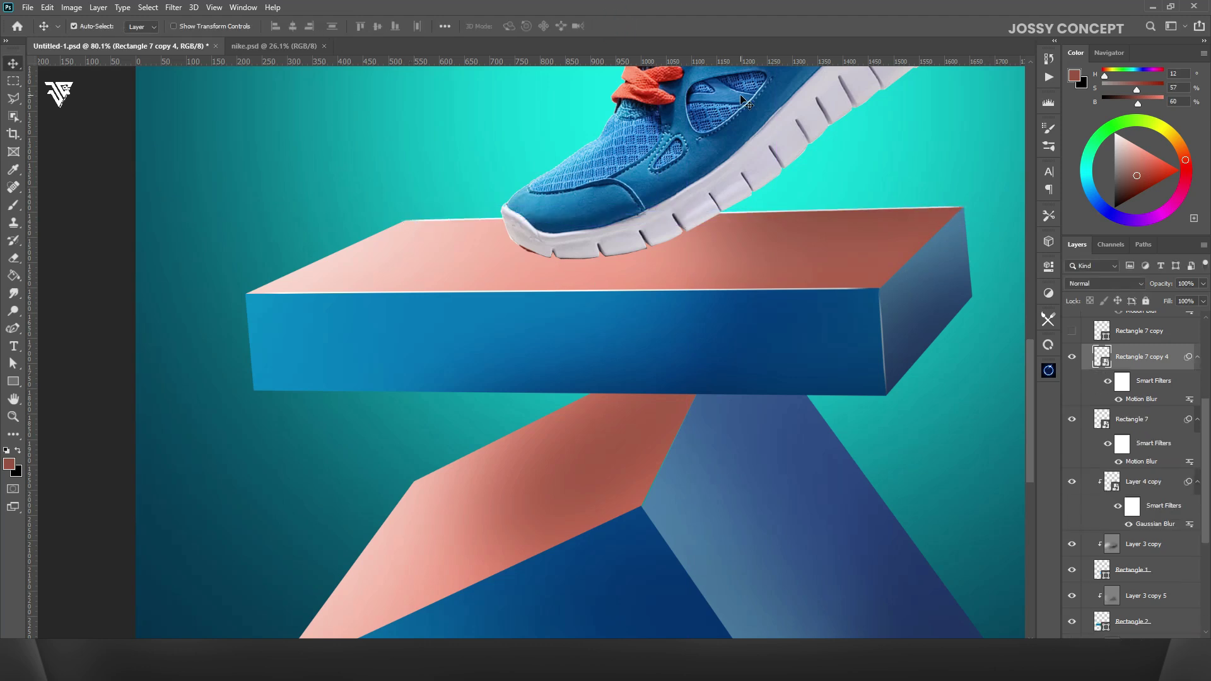
double_click(1138, 400)
left_click(1066, 325)
scroll(247, 284, "down", 5)
scroll(248, 284, "up", 5)
- Duplicate the unused Rectangle 7 copy layer, leaving the original hidden and the new line visible
left_click_drag(925, 238, 731, 278)
left_click(1141, 334)
key("ctrl+j")
left_click(1074, 356)
right_click(1149, 335)
left_click(1023, 296)
key("ctrl+t")
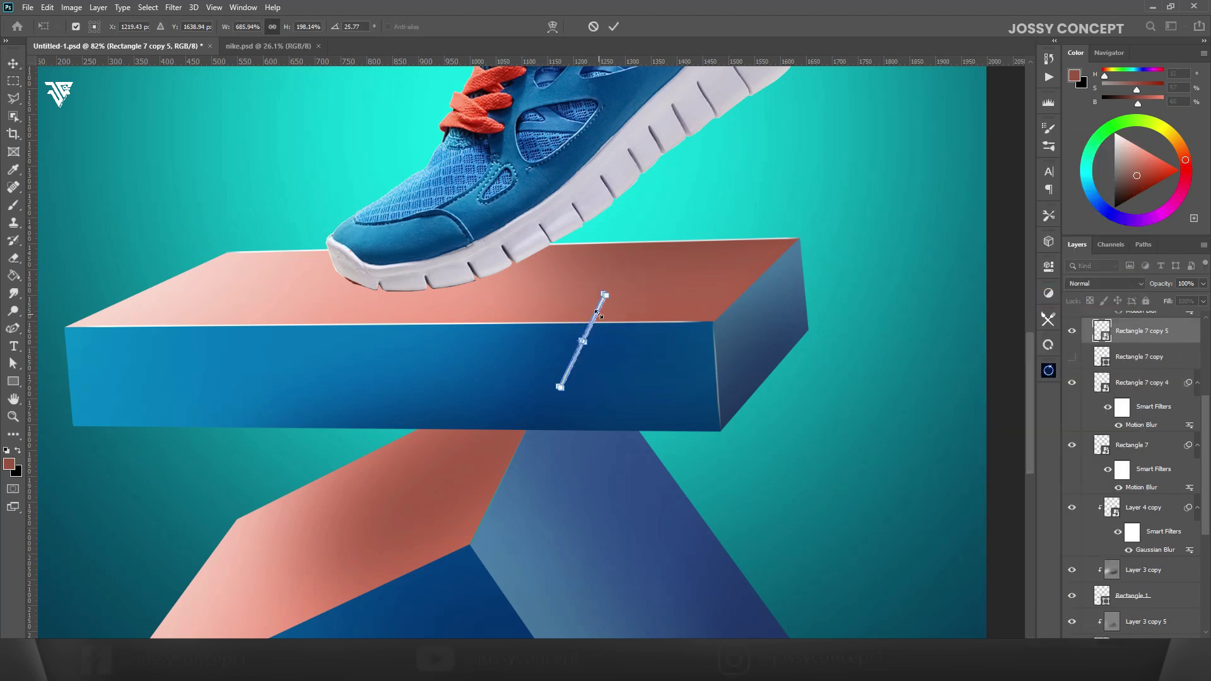
key("Return")
left_click_drag(598, 313, 742, 267)
scroll(798, 289, "up", 3)
key("ctrl+z")
key("ctrl+z")
key("ctrl+z")
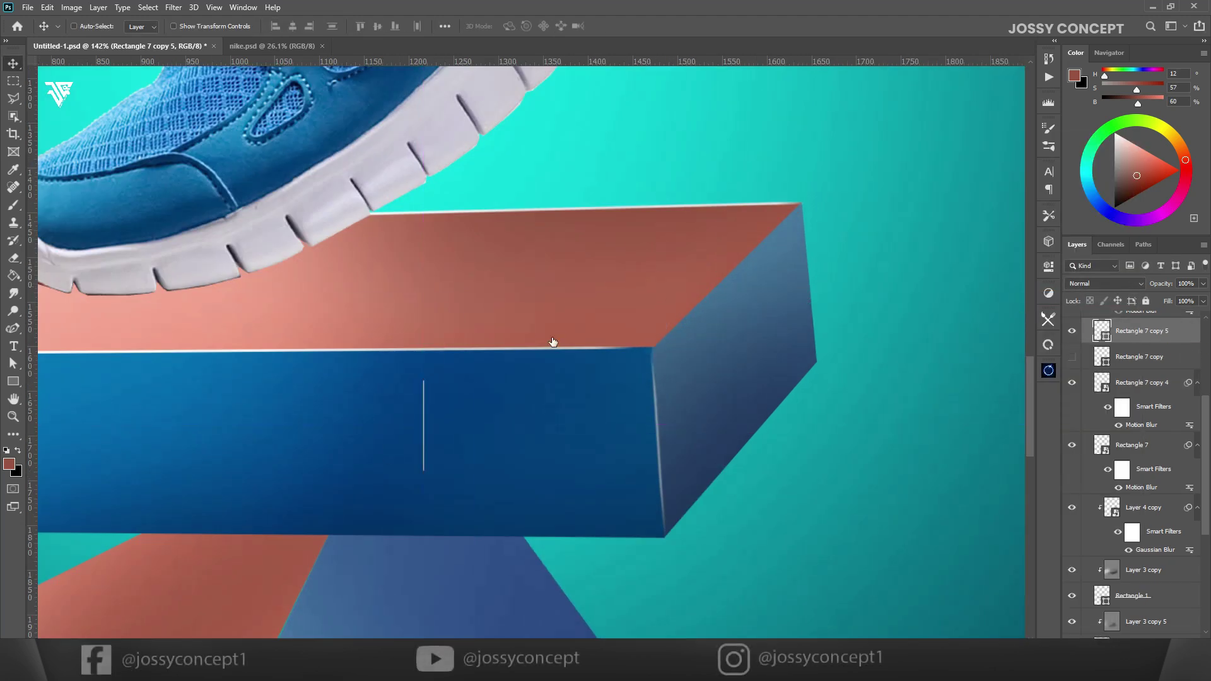
- Move, scale, rotate about 44° and skew Rectangle 7 copy 5 to match the edge between the slab's top and right side faces
key("ctrl+t")
left_click_drag(422, 425, 763, 265)
left_click_drag(700, 296, 648, 346)
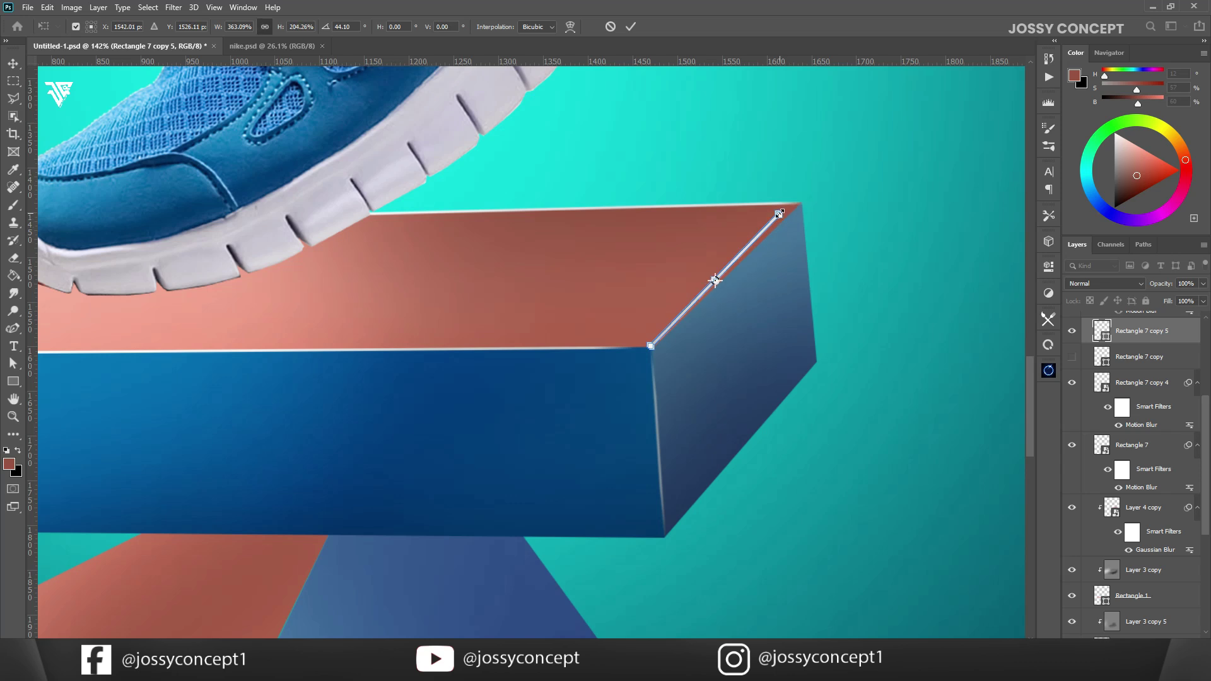
key("Return")
key("ctrl+t")
left_click_drag(793, 211, 759, 214)
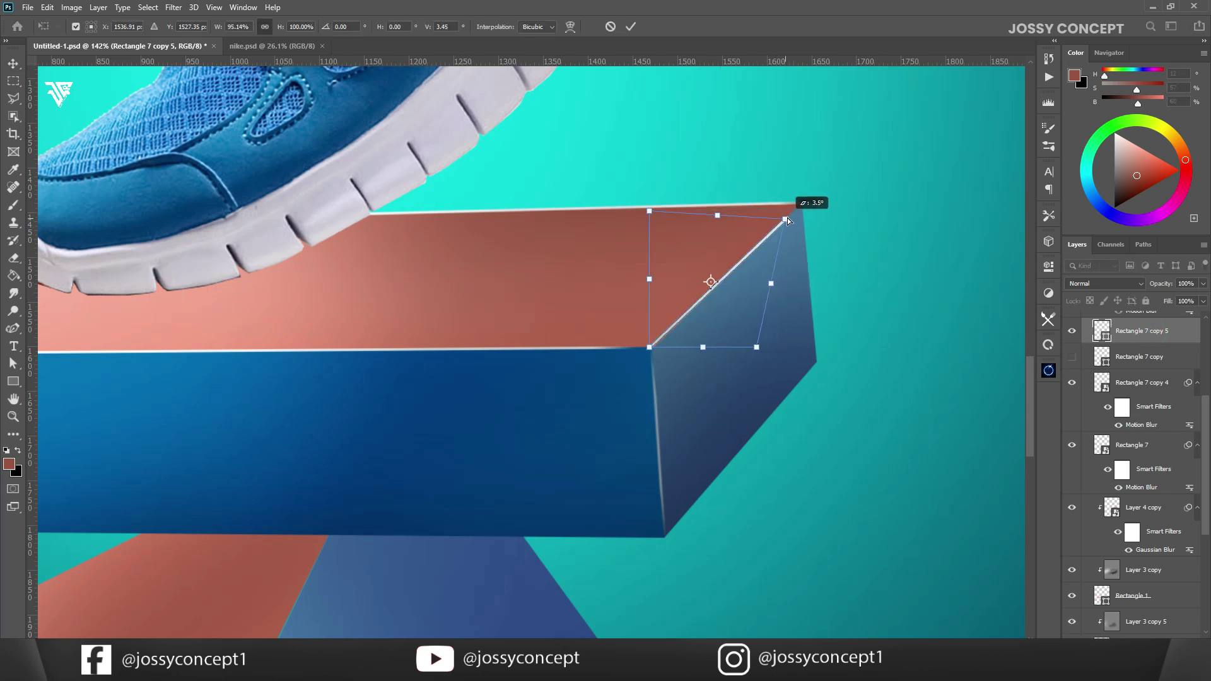
key("Return")
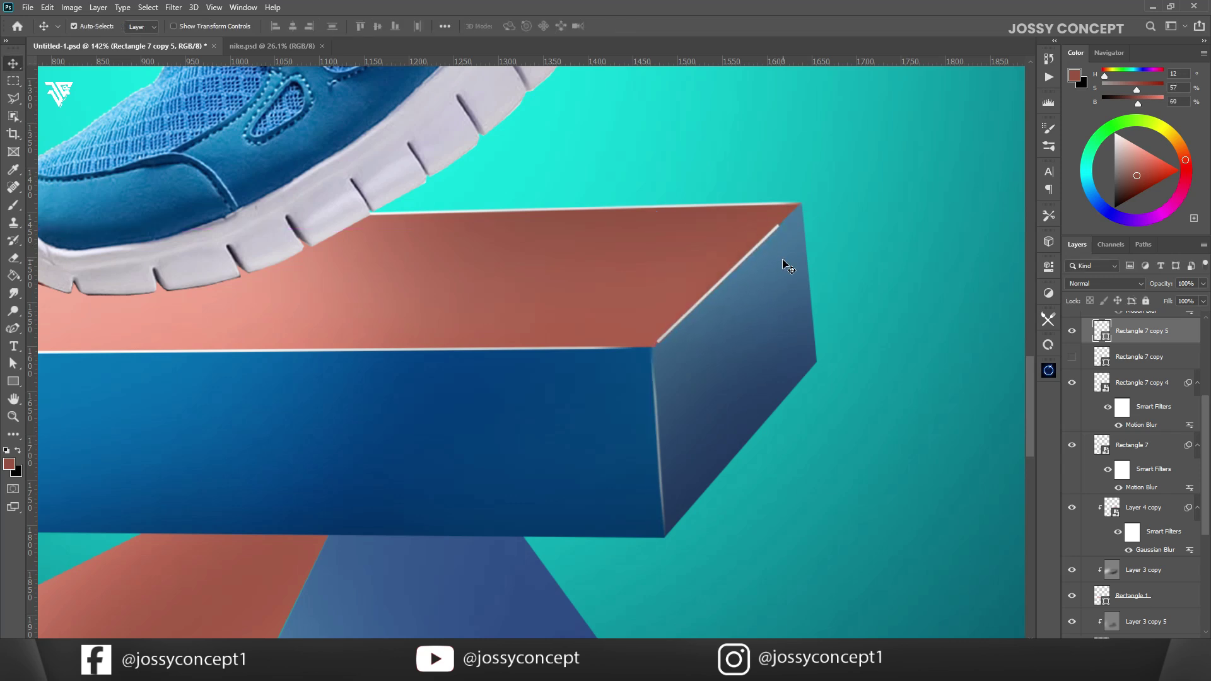
- Convert Rectangle 7 copy 5 to a smart object and apply a Motion Blur to it
scroll(788, 268, "down", 5)
right_click(1120, 334)
left_click(1034, 293)
left_click(173, 7)
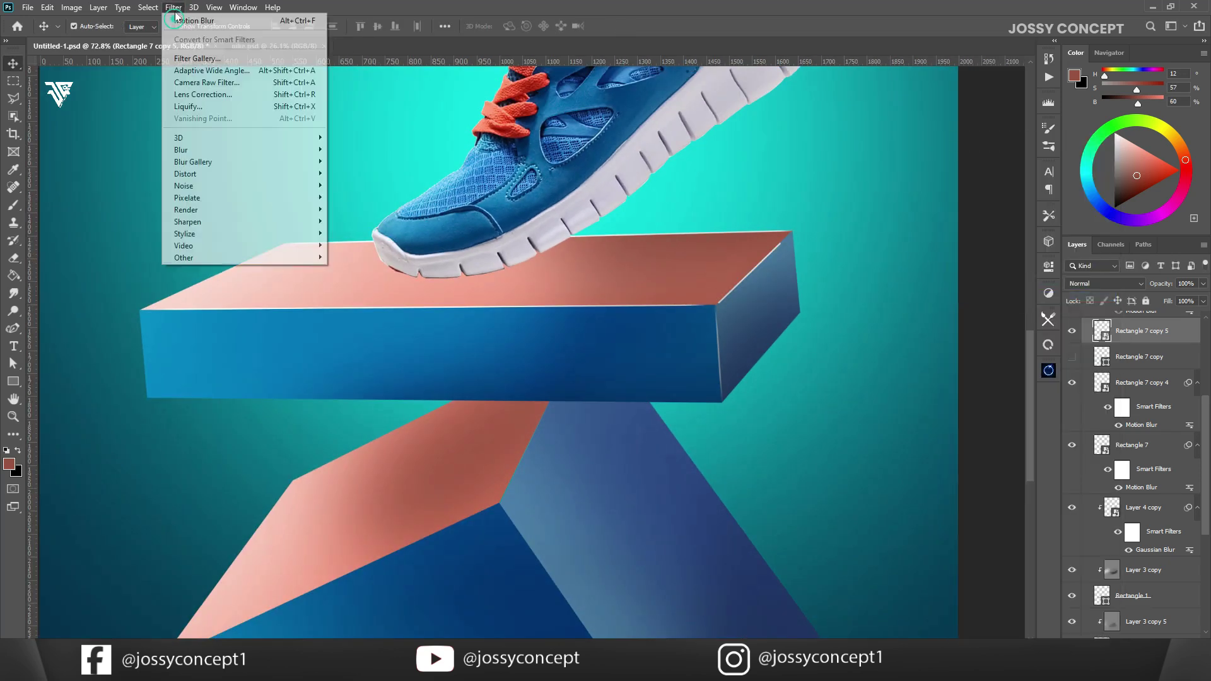
left_click(189, 21)
left_click(1060, 328)
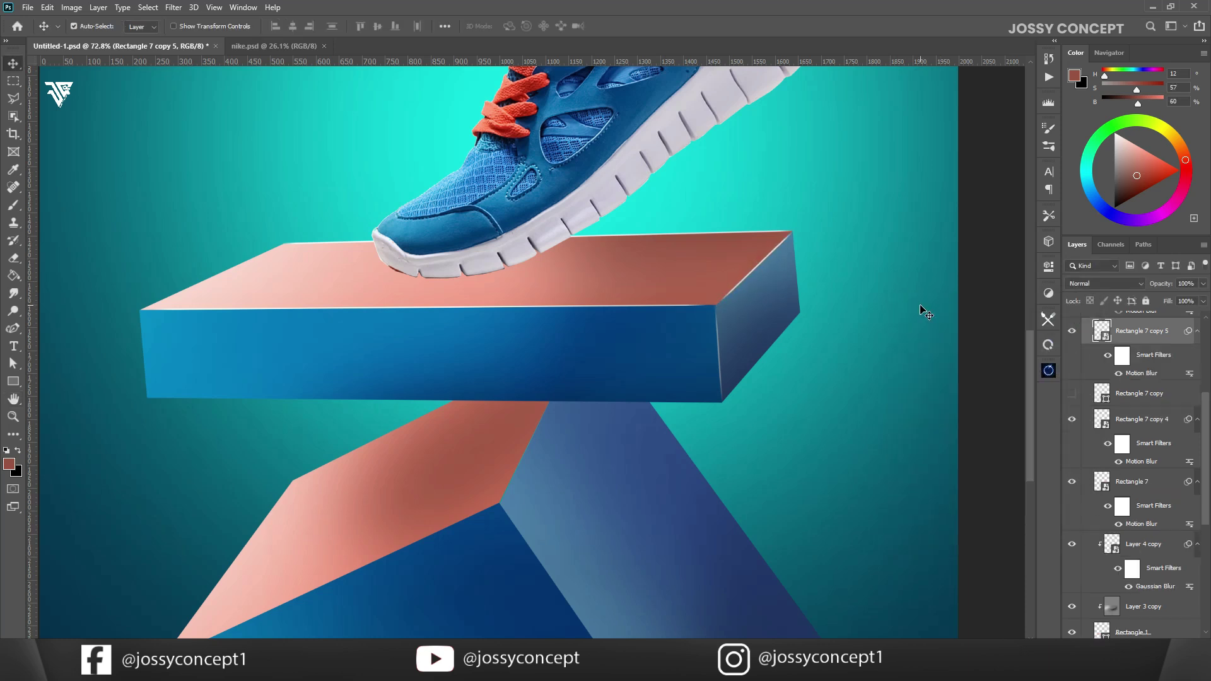
- Duplicate the blurred right top edge line and place the copy along the slab's left top edge
scroll(763, 360, "down", 4)
scroll(763, 360, "up", 3)
key("ctrl+j")
key("ctrl+t")
left_click_drag(768, 293, 364, 297)
key("Return")
scroll(365, 284, "up", 5)
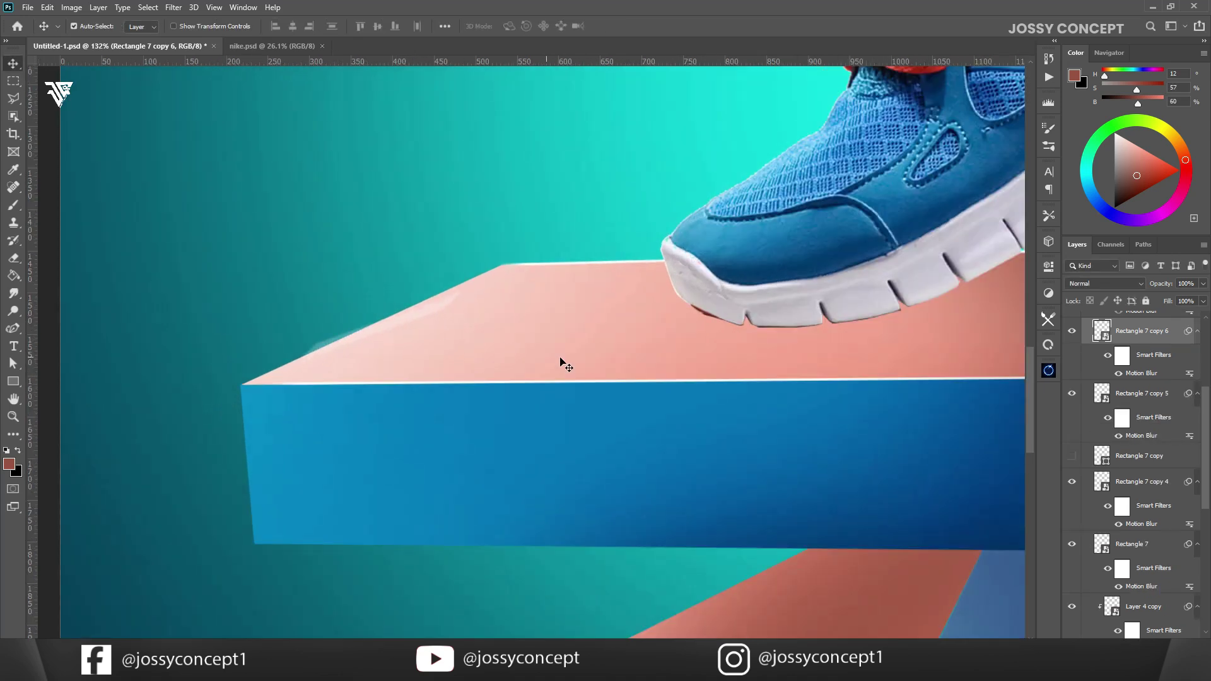
- Align the duplicated line with the slab's left top edge and set its Motion Blur to about 40° and 31 pixels
double_click(1142, 373)
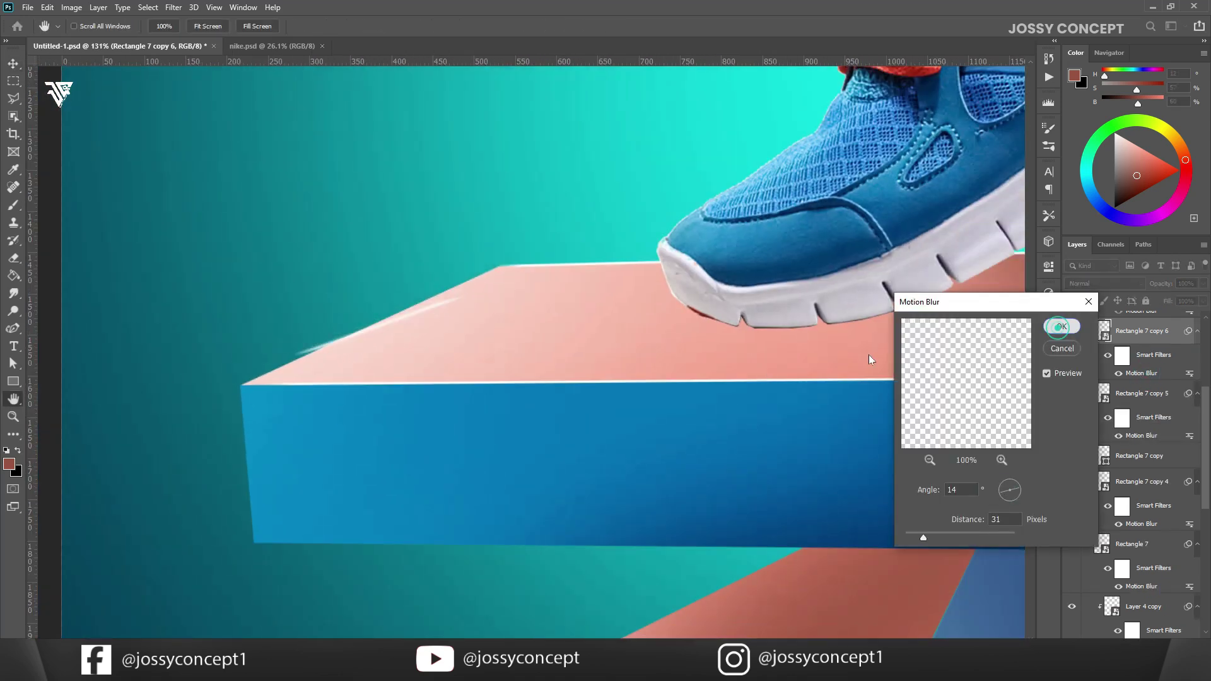
key("Return")
key("ctrl+t")
left_click_drag(470, 304, 480, 276)
key("Return")
double_click(1142, 373)
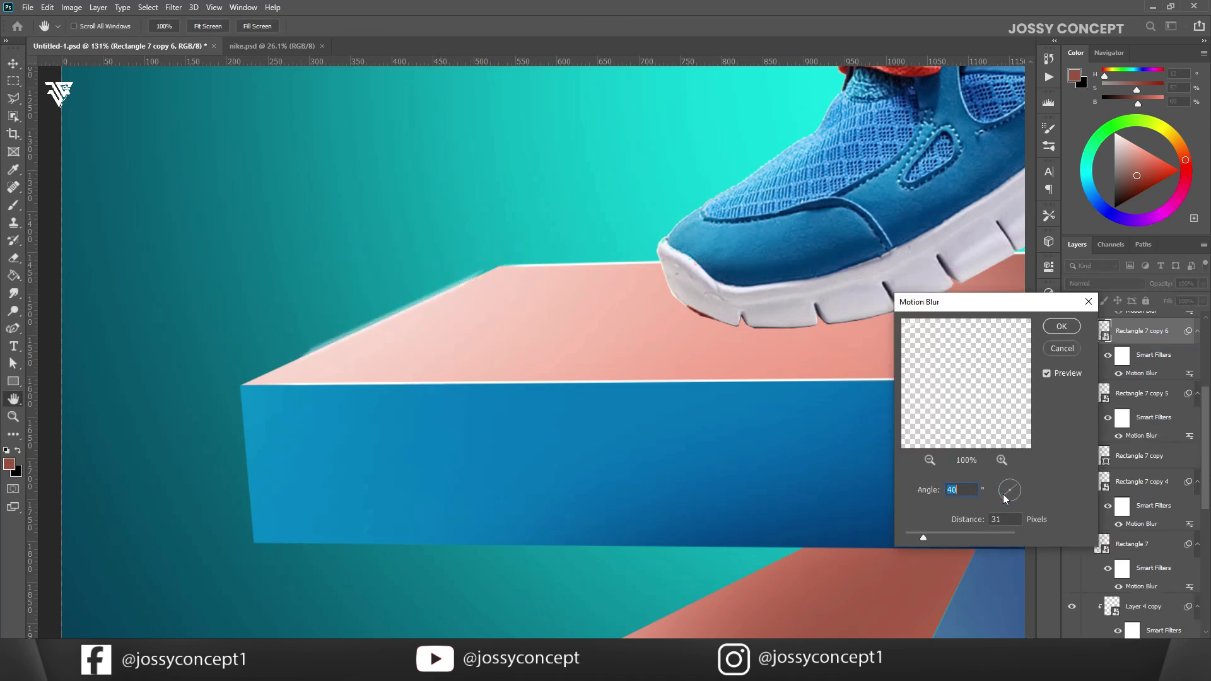
left_click(1065, 329)
- Skew and scale the left edge line to about 131.77% by 129.12%, rotated 14.38°, to follow the slab's left top edge
scroll(655, 350, "down", 6)
scroll(584, 373, "up", 8)
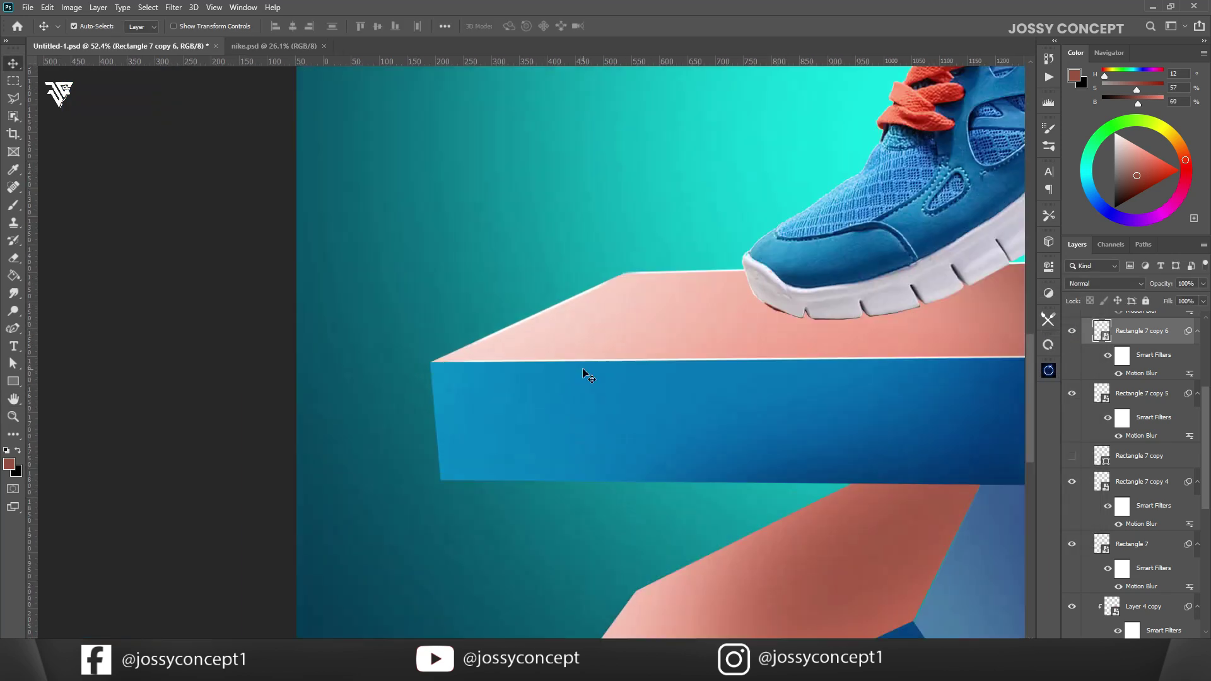
key("ctrl+t")
left_click_drag(393, 328, 378, 333)
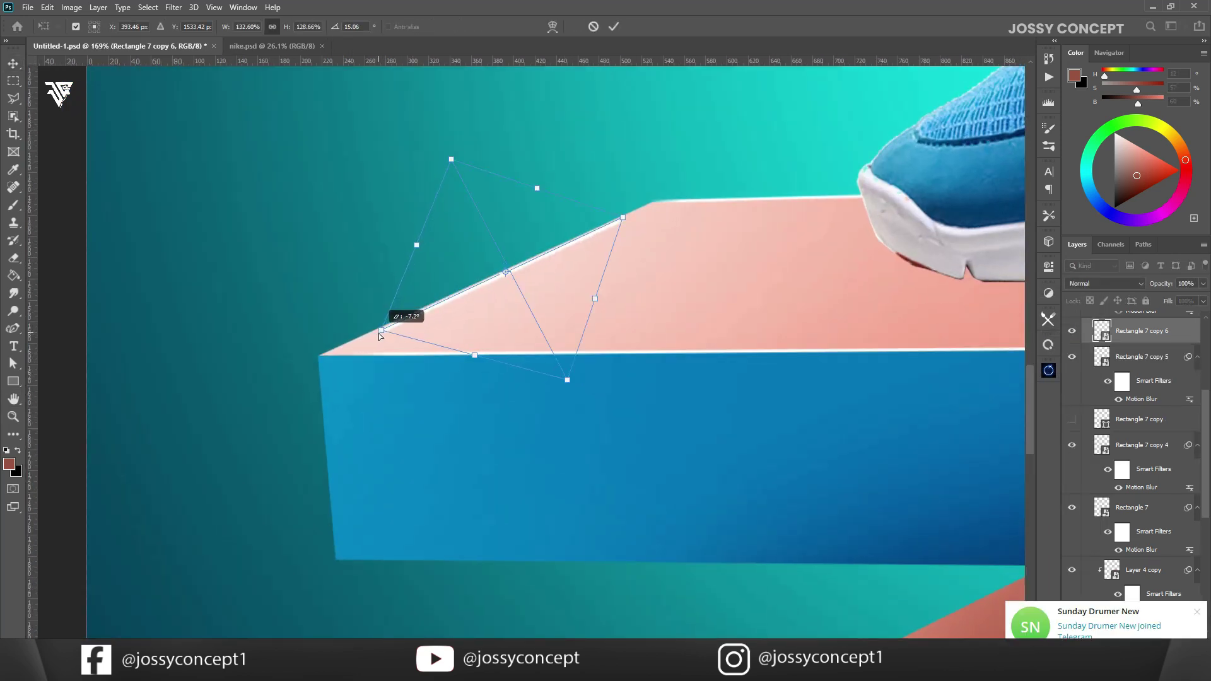
left_click_drag(595, 306, 590, 281)
key("Return")
scroll(576, 280, "down", 2)
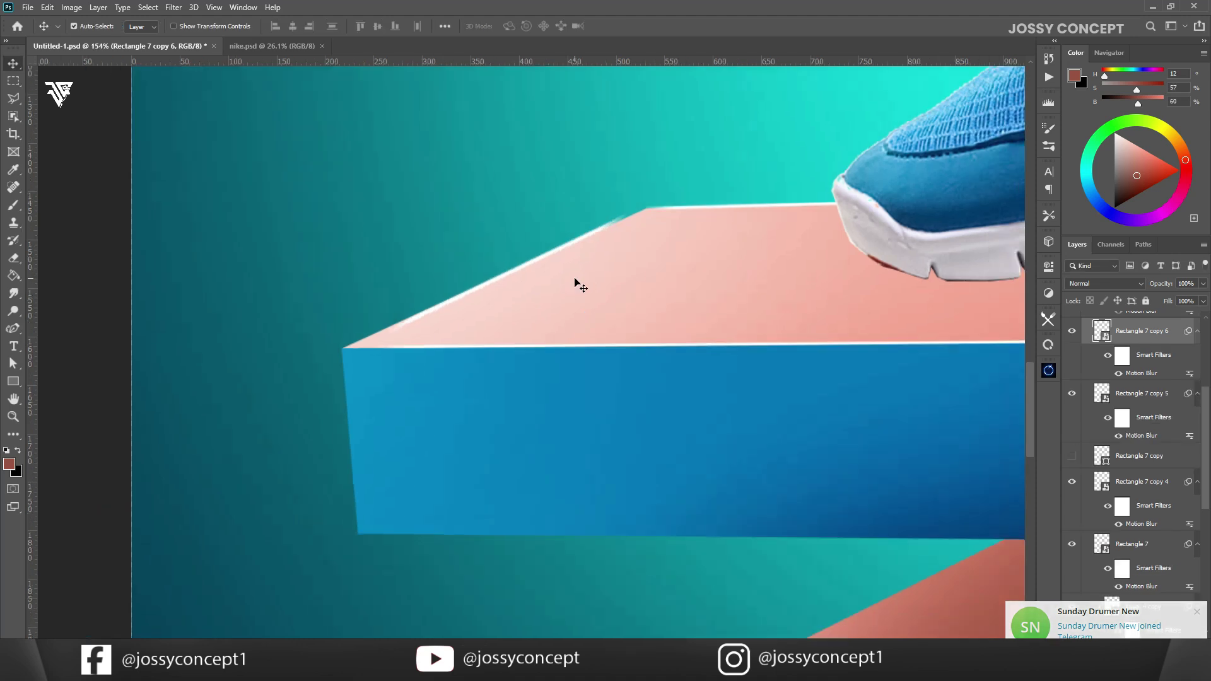
key("ctrl+t")
left_click_drag(404, 311, 409, 326)
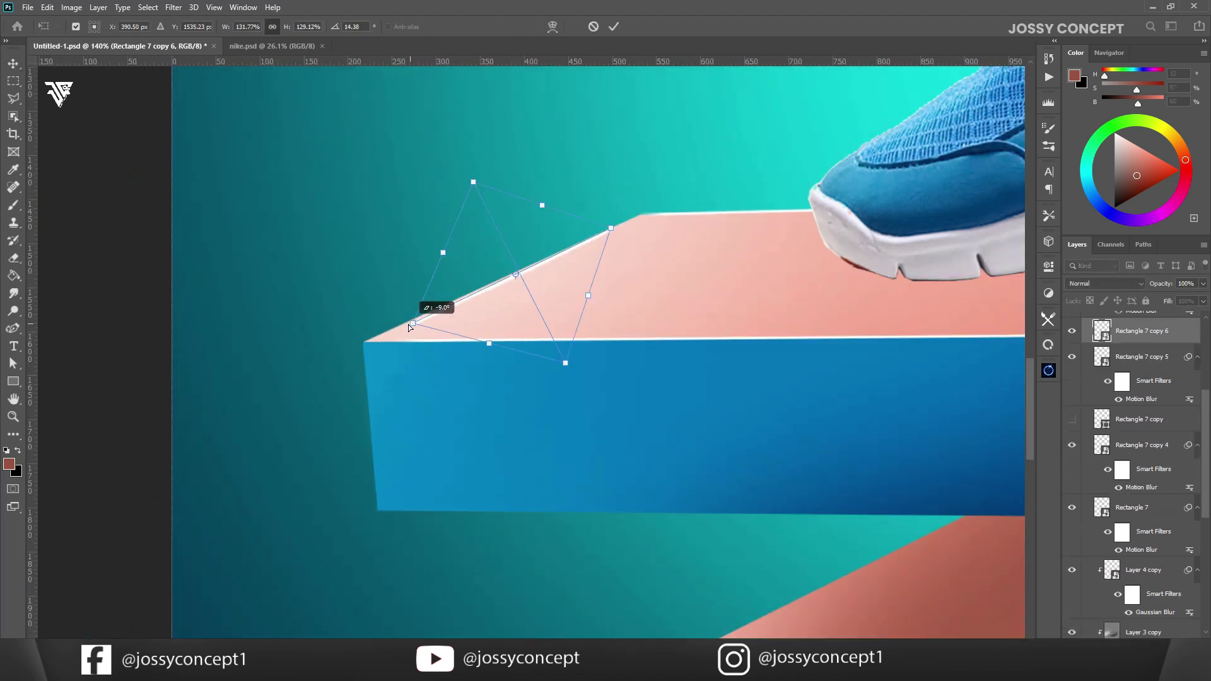
key("Return")
scroll(463, 315, "down", 4)
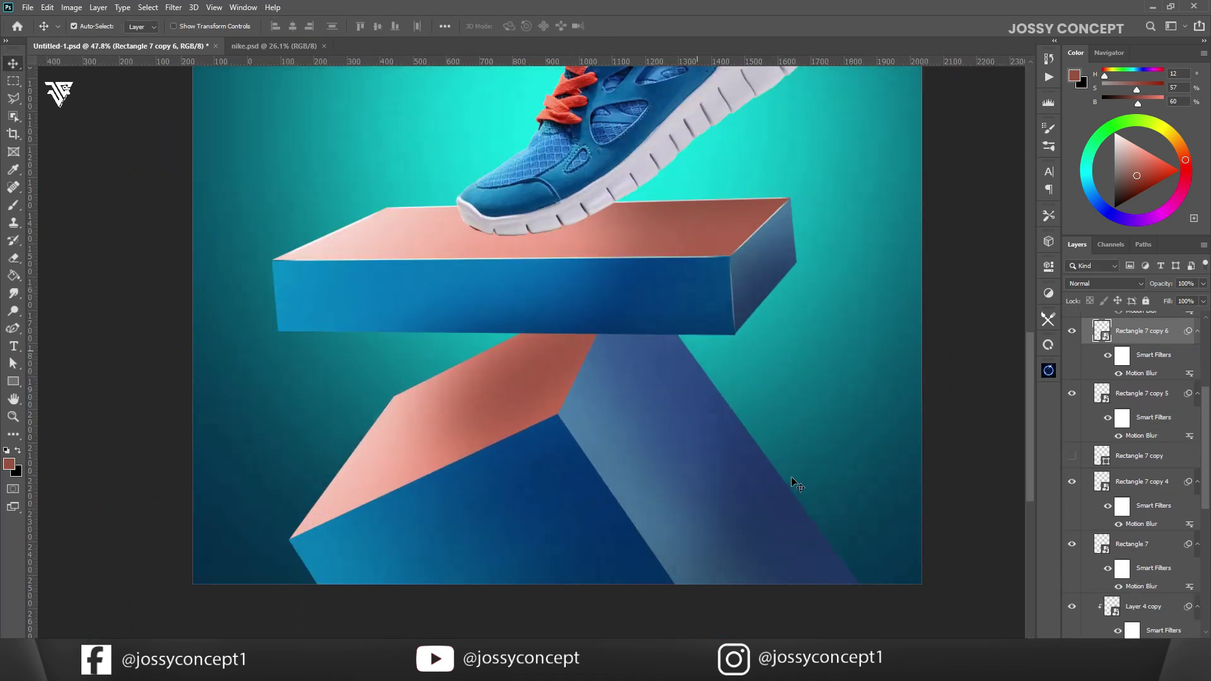
- Duplicate the slab's front top edge line, rasterize the copy and convert it back to a smart object
left_click(389, 240)
key("ctrl+j")
right_click(1139, 549)
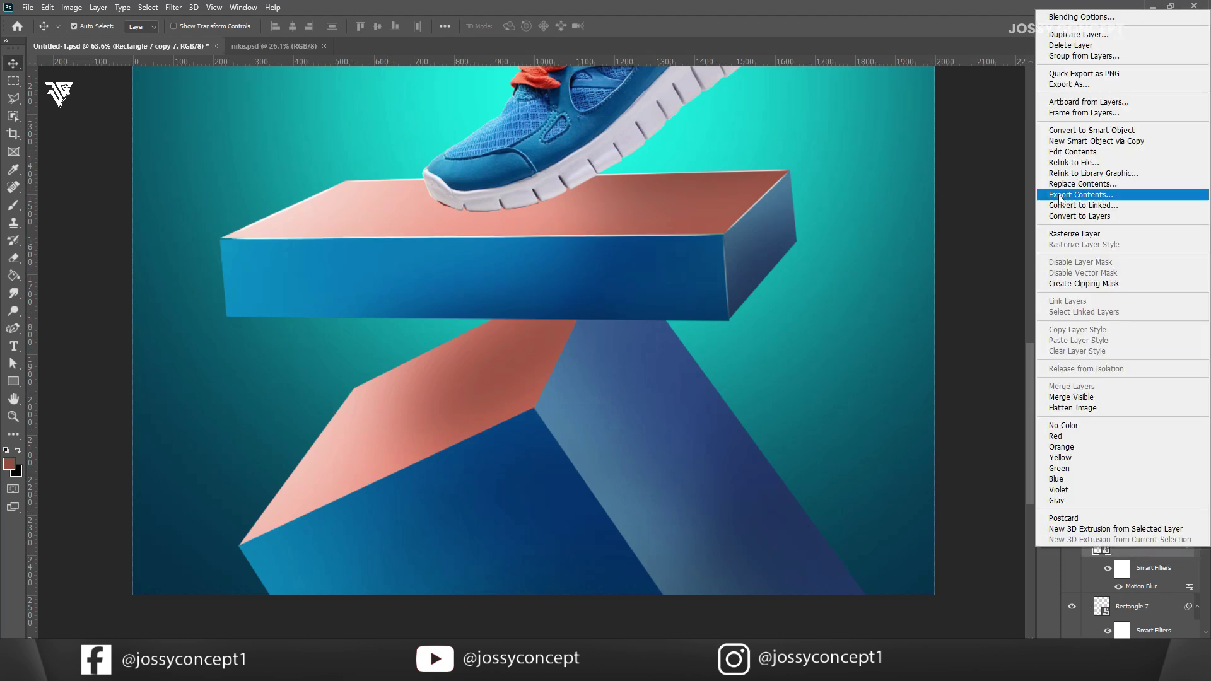
left_click(1073, 233)
right_click(1139, 548)
left_click(1073, 184)
- Move the copied line down and align it with the slab's front bottom edge
key("ctrl+t")
left_click_drag(653, 241, 637, 318)
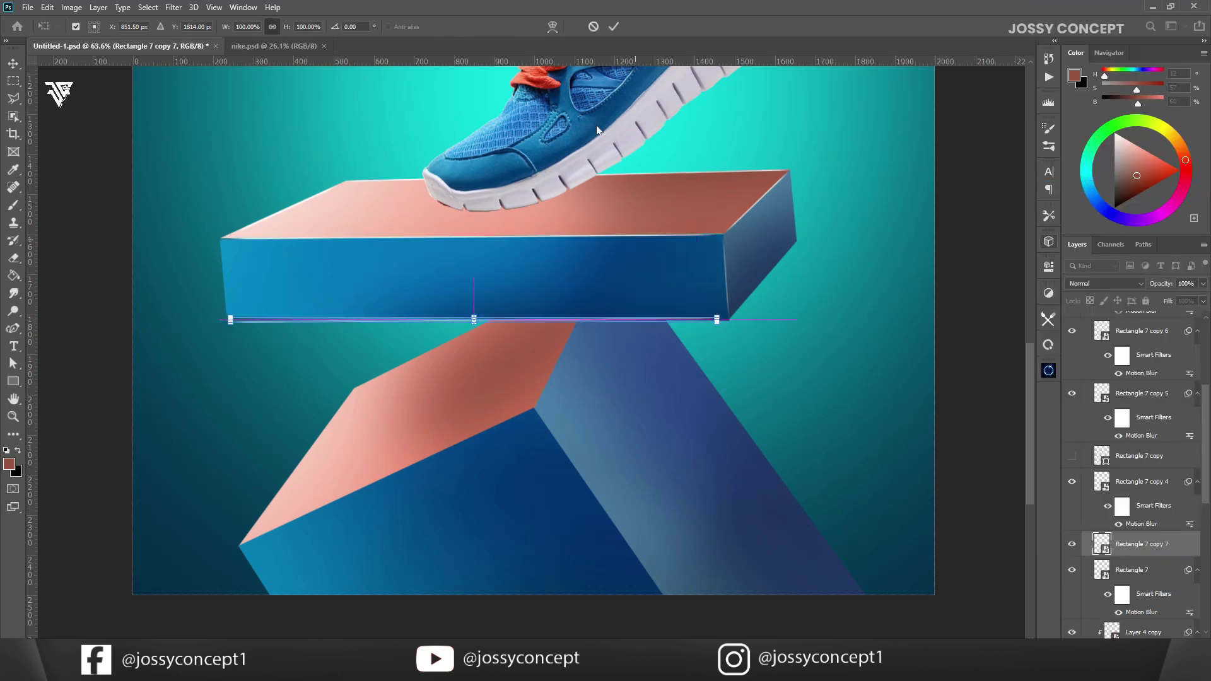
left_click(614, 26)
key("ctrl+t")
left_click_drag(720, 326, 719, 323)
left_click(1133, 545)
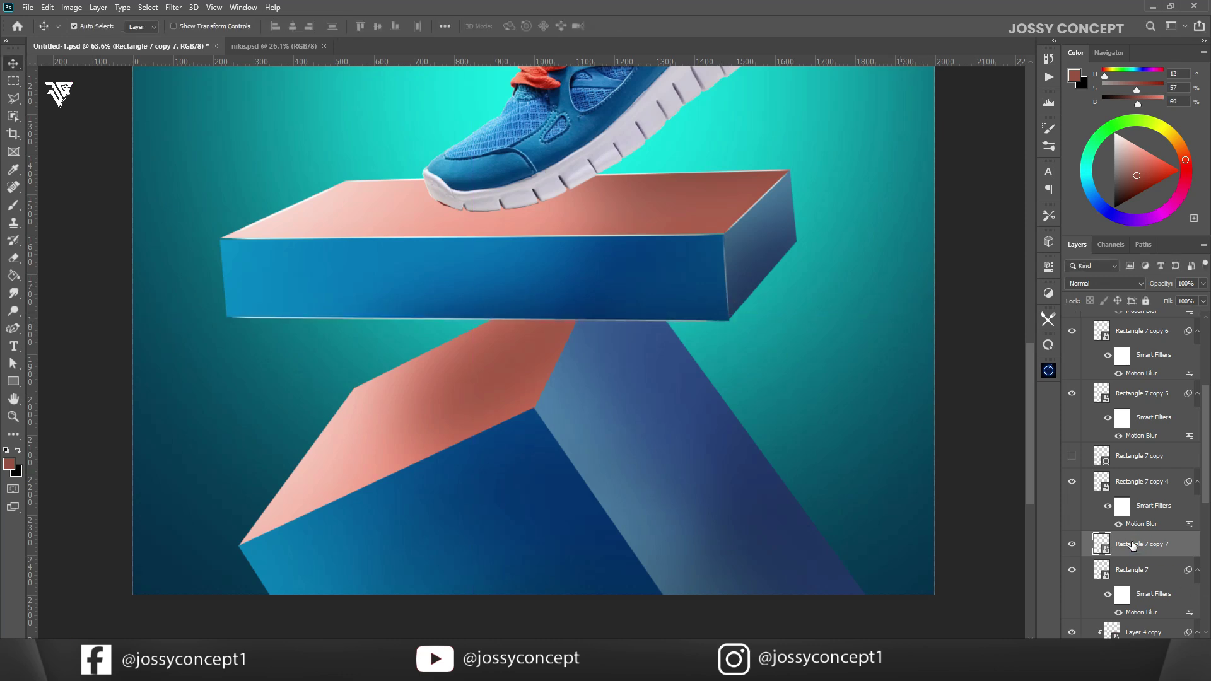
scroll(794, 440, "down", 3)
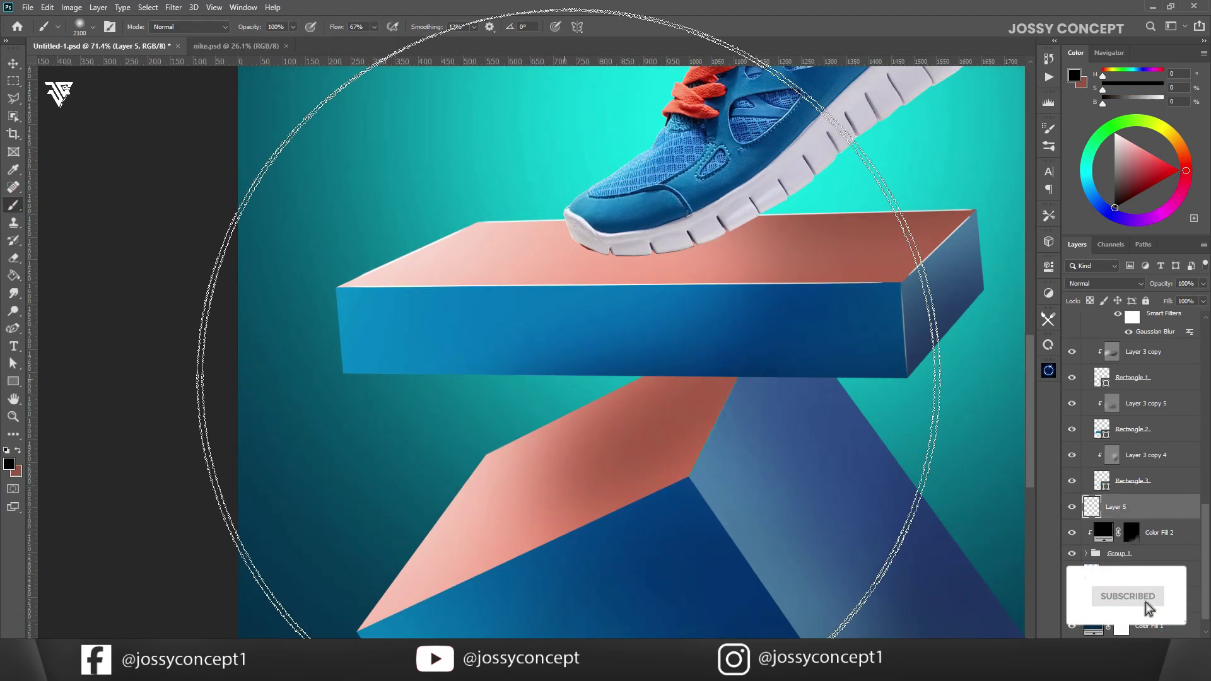
- Flatten the tip of the soft round brush and reduce it to 300 px for the black contact shadow under the slab
right_click(616, 404)
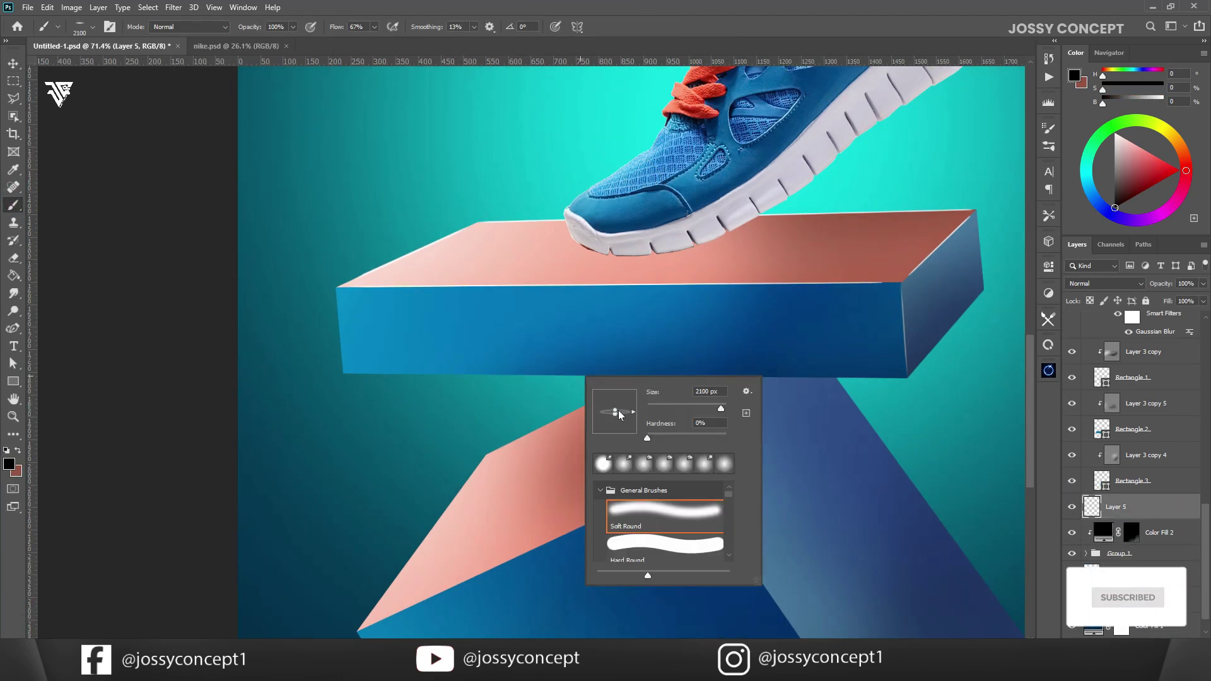
left_click(701, 18)
key("bracketleft")
key("bracketleft")
key("bracketleft")
key("bracketleft")
key("bracketleft")
key("bracketleft")
key("bracketleft")
key("bracketleft")
key("bracketleft")
key("bracketleft")
key("bracketleft")
key("bracketleft")
key("bracketleft")
key("bracketleft")
key("bracketleft")
key("bracketleft")
key("bracketleft")
key("bracketleft")
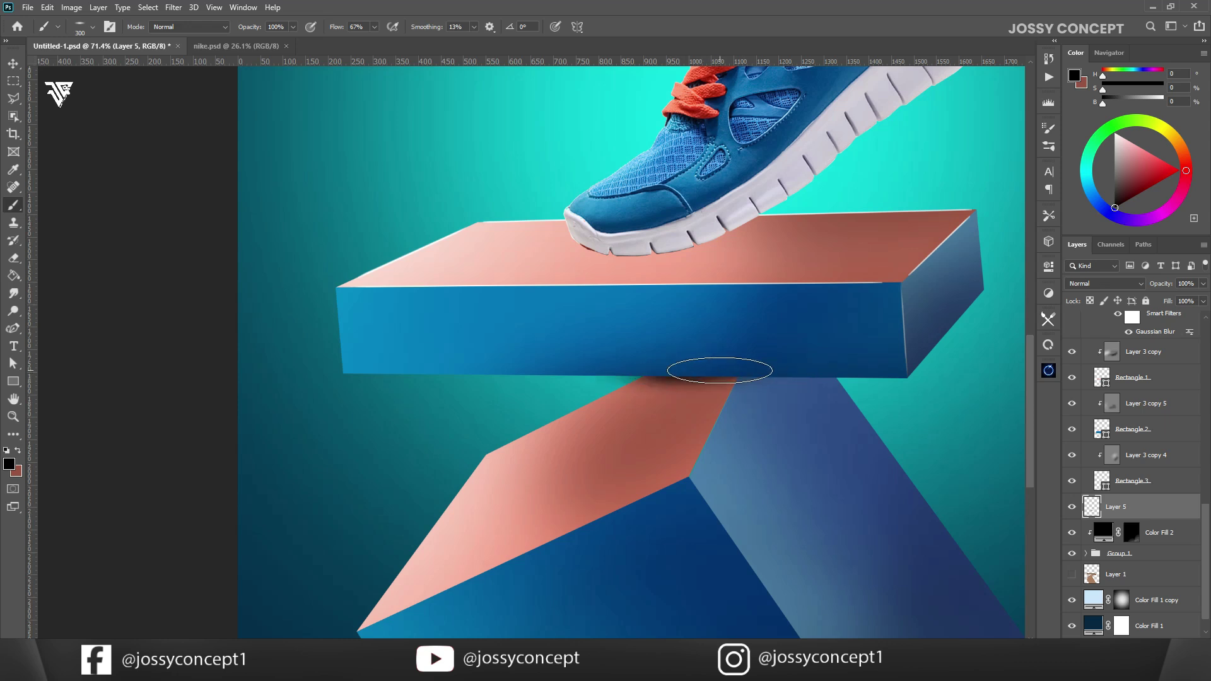
- Enlarge the painted contact shadow beneath the slab to about 122.40%
key("ctrl+t")
left_click_drag(906, 346, 939, 337)
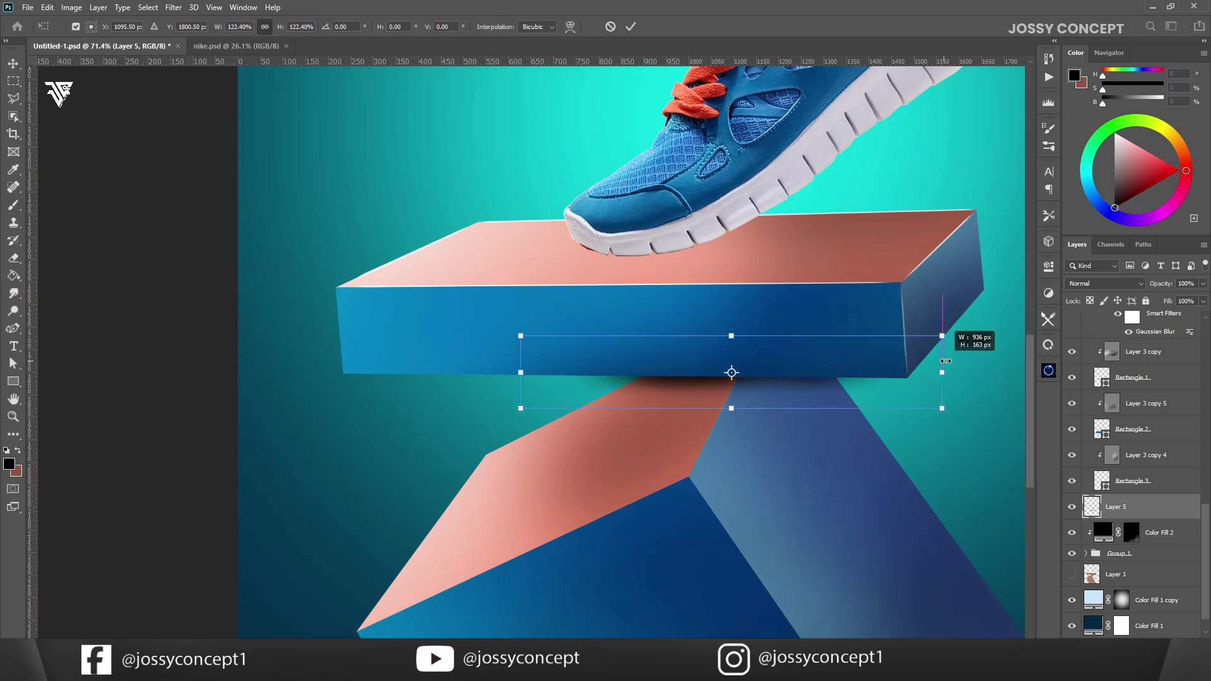
double_click(820, 377)
scroll(820, 376, "down", 3)
scroll(701, 314, "up", 1)
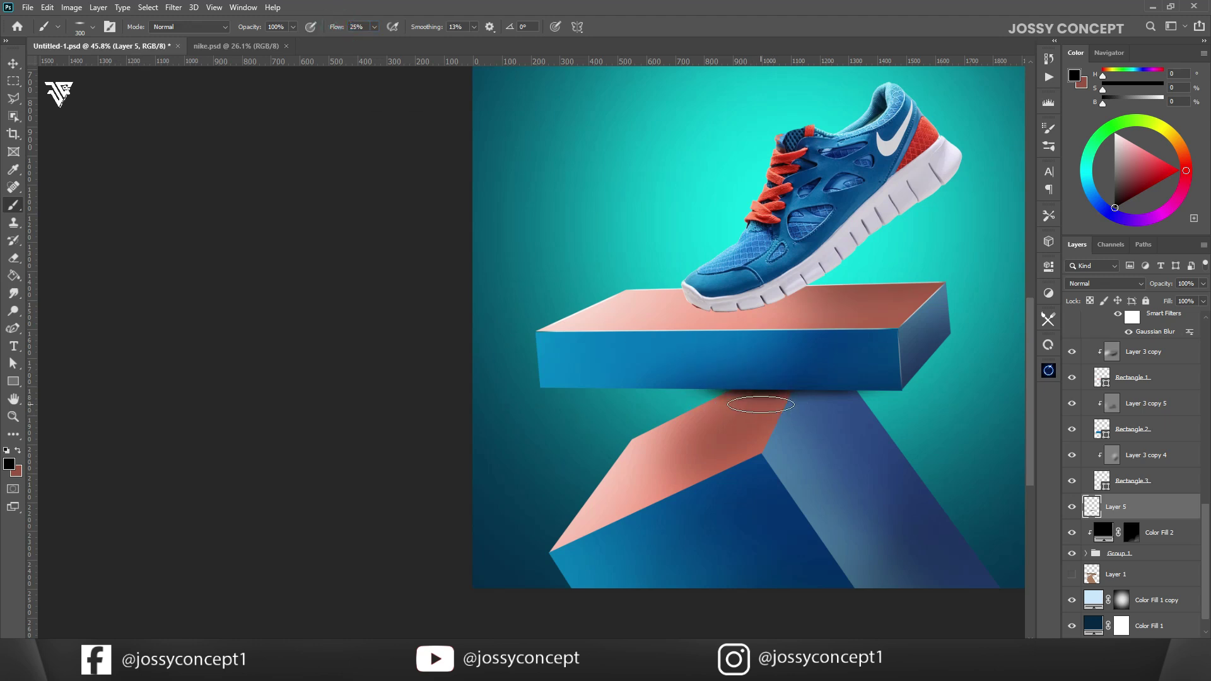
- Draw a four-sided polygonal selection directly below the slab, across the top of the coral and purple base faces
left_click(17, 101)
left_click(732, 390)
left_click(711, 427)
left_click(839, 418)
double_click(856, 391)
- Fill the polygonal selection with black on a new layer instead of Layer 5 and deselect it
left_click(13, 277)
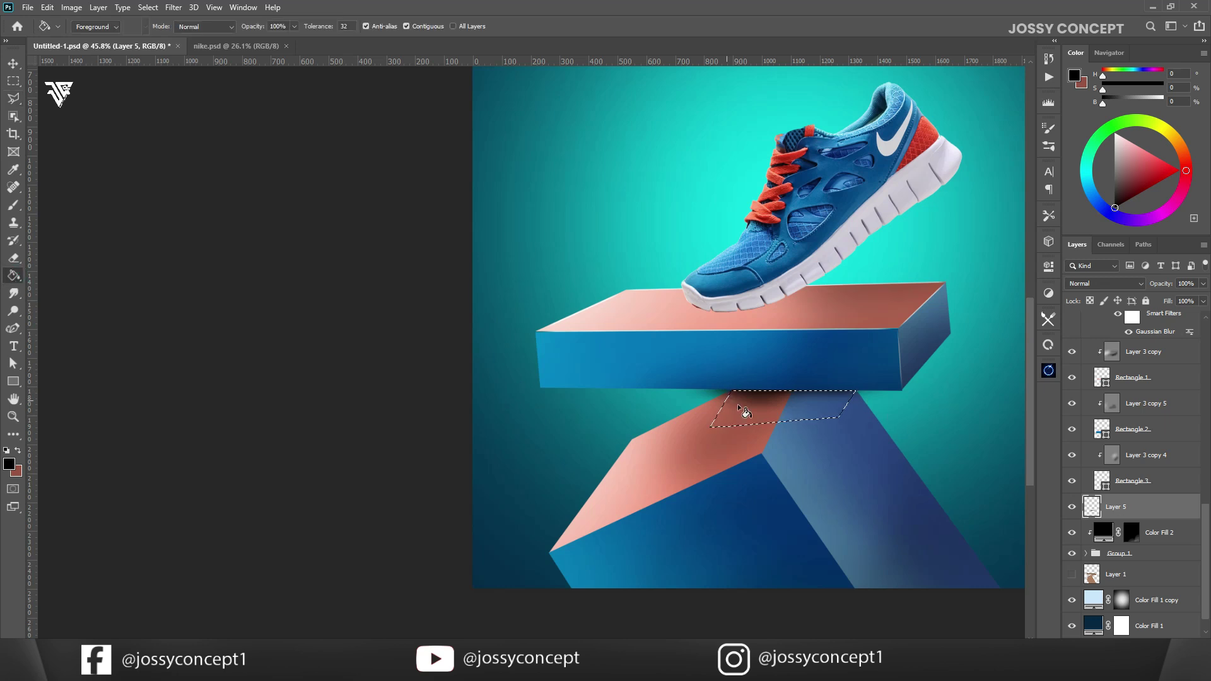
left_click(747, 414)
key("ctrl+z")
key("ctrl+shift+alt+n")
left_click(833, 409)
left_click(13, 64)
key("ctrl+d")
- Convert the black shadow shape on Layer 6 to a smart object and apply a Gaussian Blur of about 61.1 pixels
right_click(1147, 512)
left_click(1060, 316)
left_click(174, 8)
mouse_move(215, 150)
left_click(361, 196)
left_click_drag(974, 422, 1013, 426)
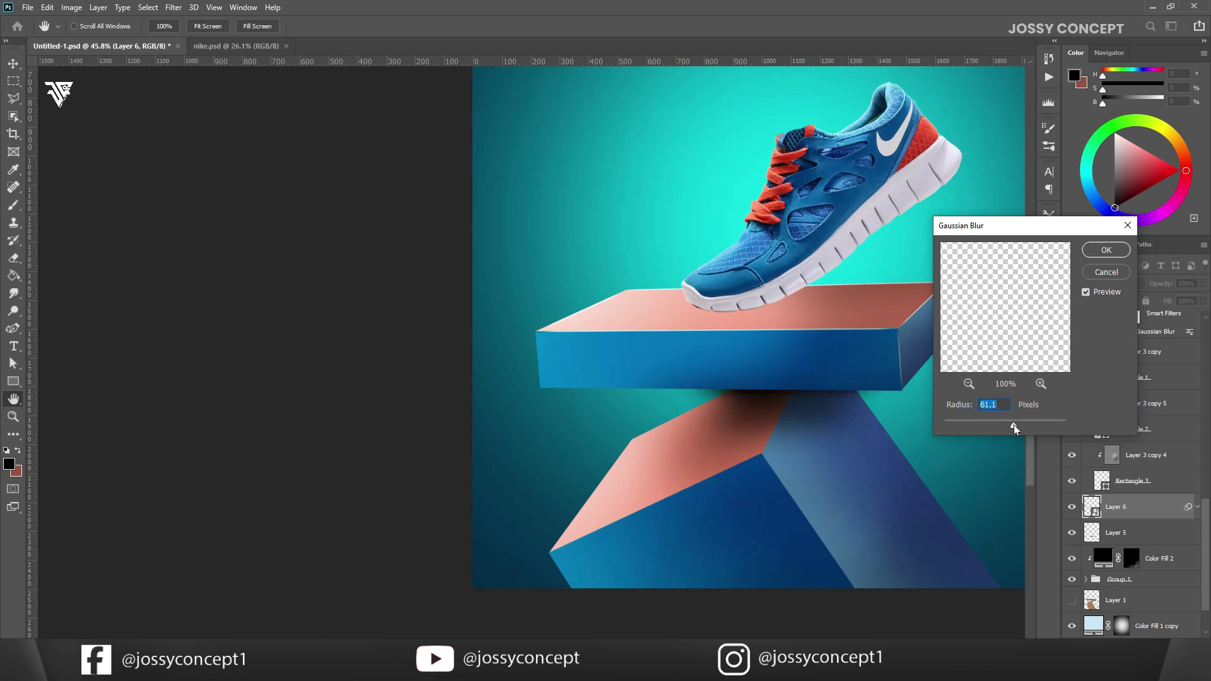
left_click(1091, 250)
- Convert the brushed shadow on Layer 5 to a smart object and apply a Gaussian Blur of about 18 pixels
right_click(1118, 536)
left_click(1137, 486)
right_click(1136, 570)
left_click(1073, 229)
left_click(175, 8)
left_click(202, 22)
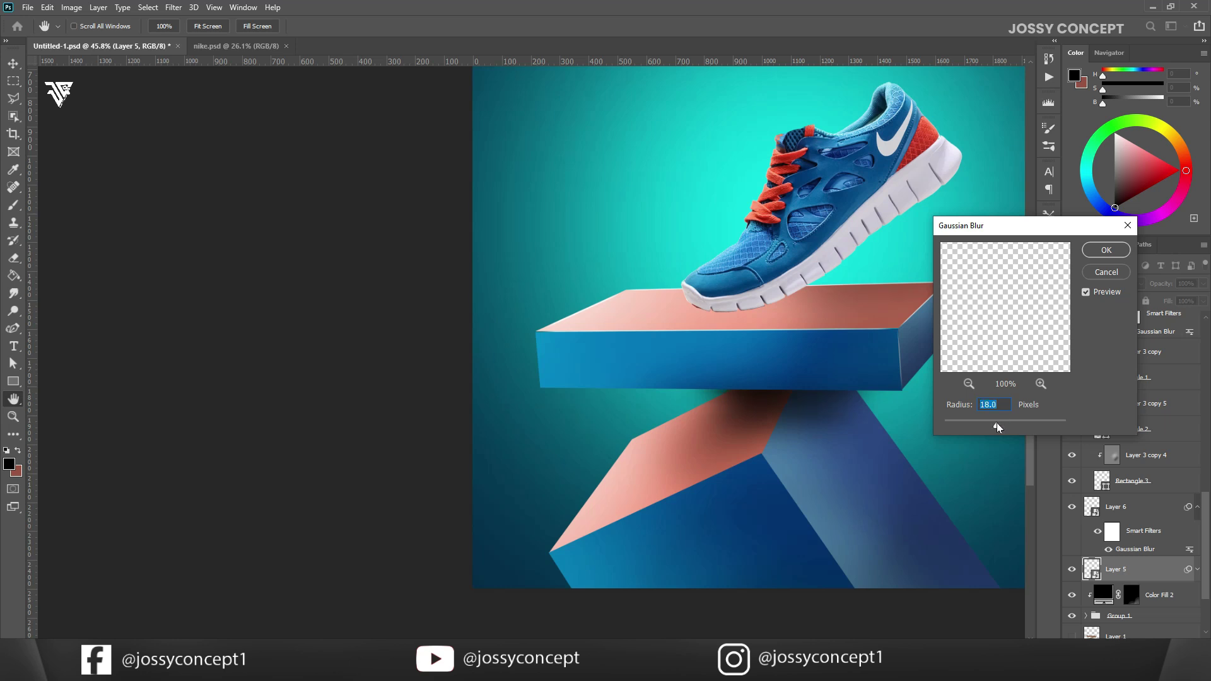
key("Return")
- Shift the Rectangle 7 front top edge line so it reaches the slab's right front corner
scroll(659, 433, "down", 2)
scroll(796, 433, "up", 7)
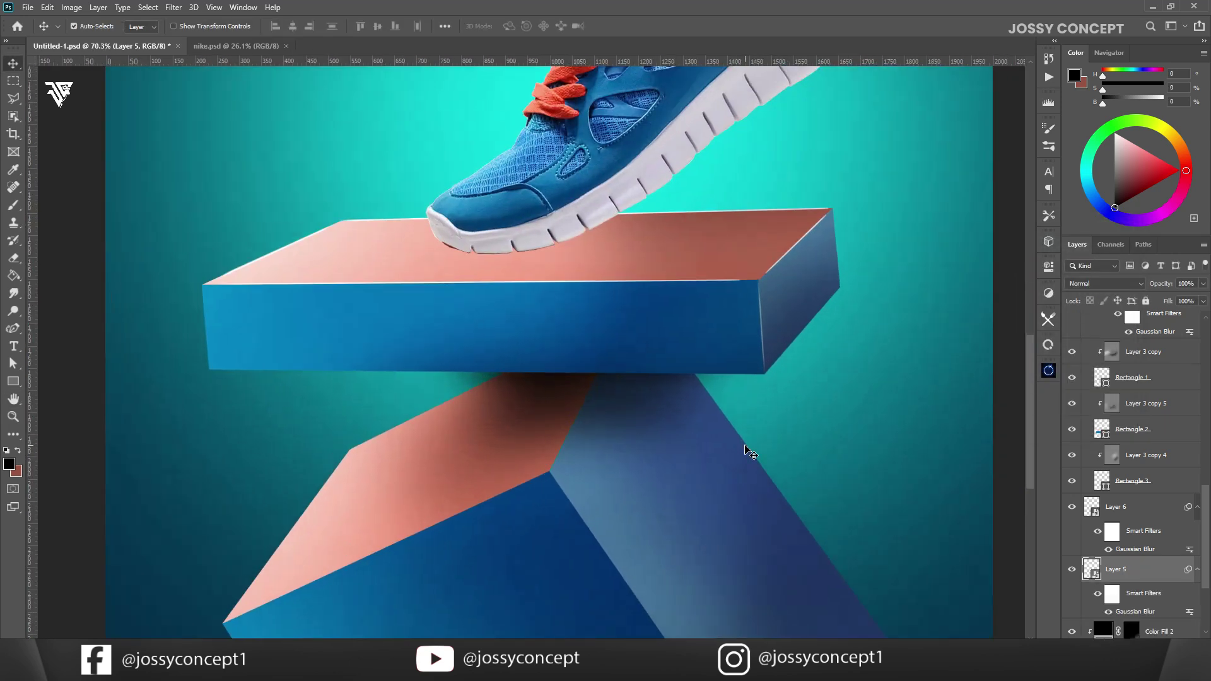
left_click_drag(773, 155, 934, 360)
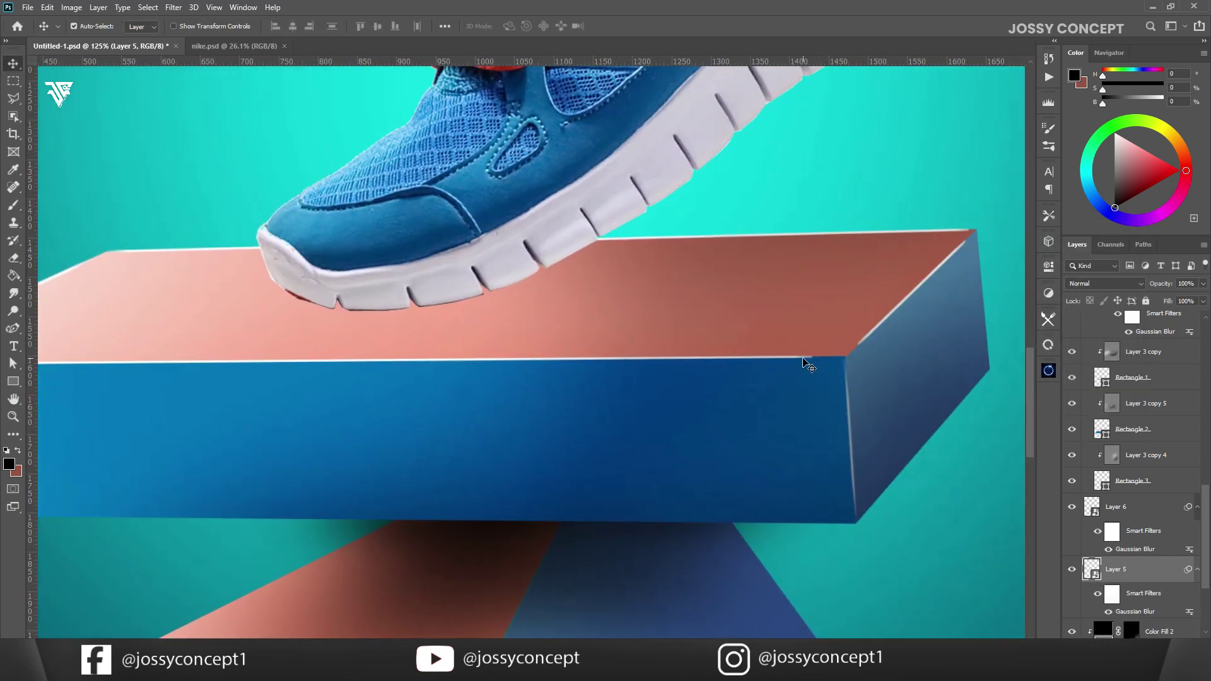
left_click(810, 361)
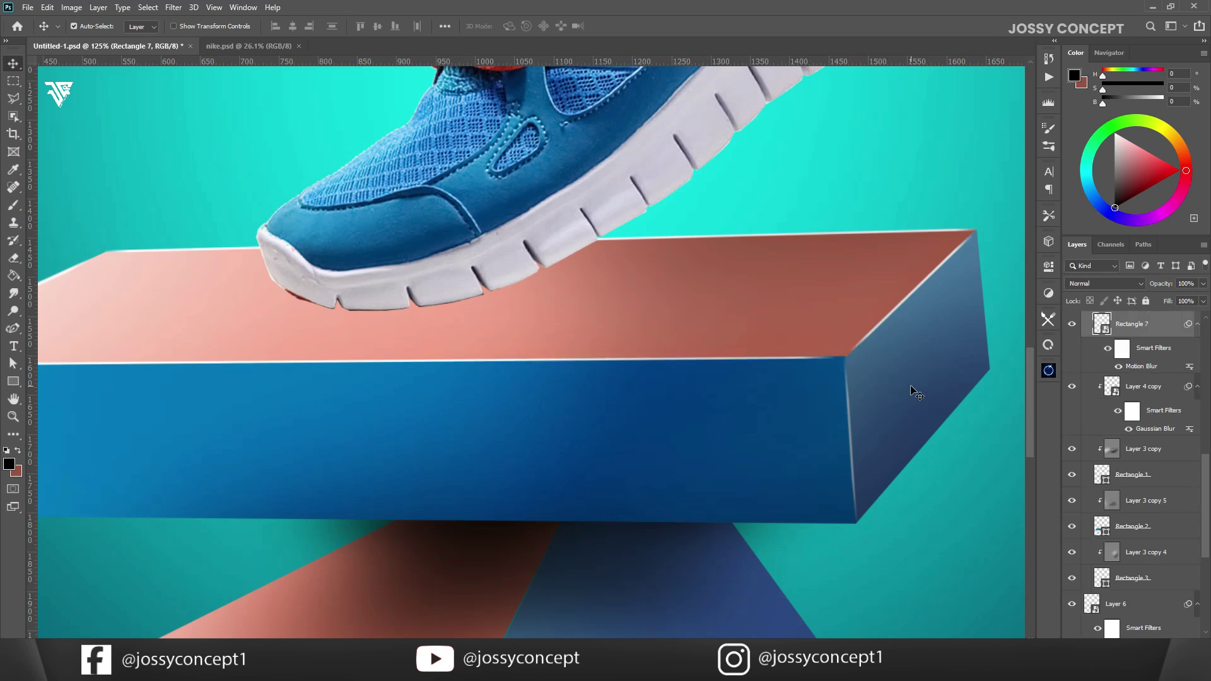
scroll(703, 465, "down", 2)
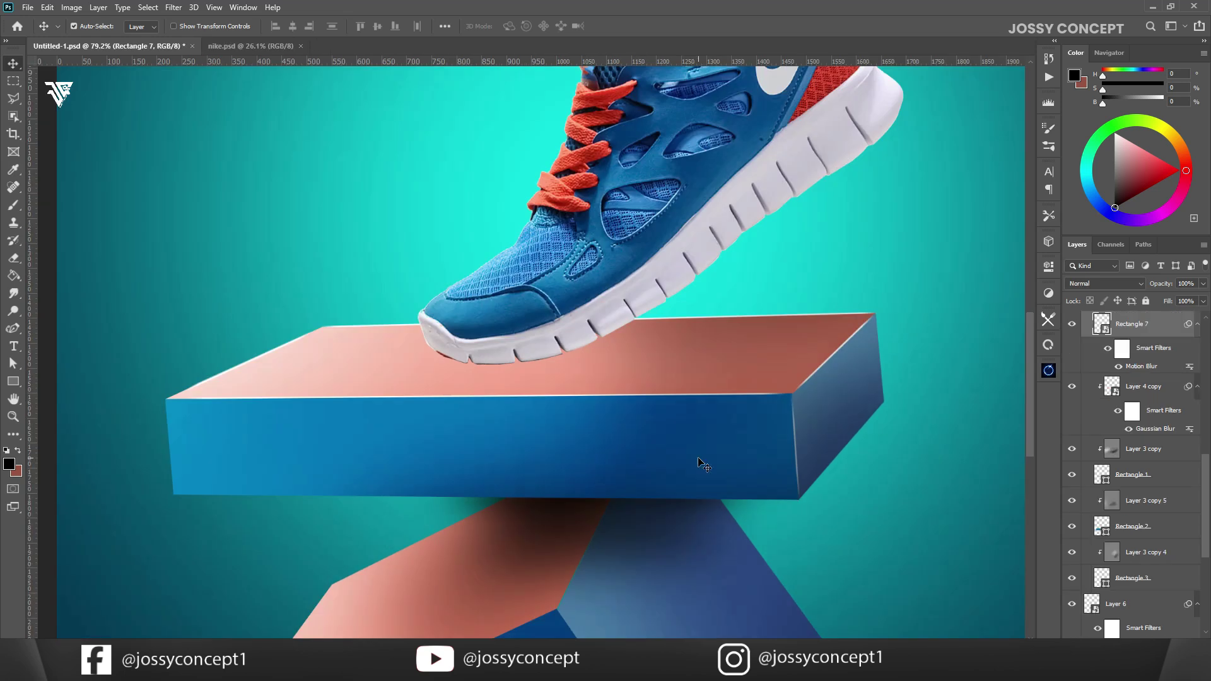
- Fade both ends of the slab's left top edge line on its layer mask with a 700 px soft eraser at 25% flow
left_click(12, 265)
key("x")
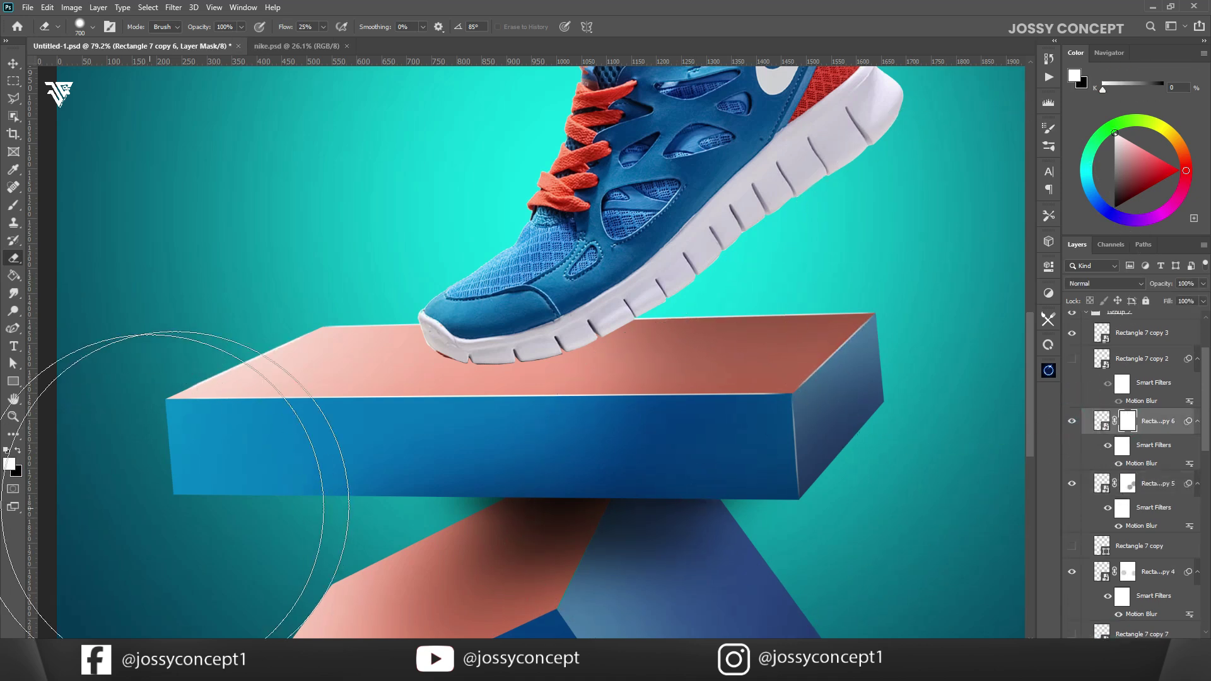
left_click(151, 508)
left_click(370, 240)
- Add a layer mask to Rectangle 7 copy 3 and fade the line, and soften the Rectangle 7 line on its mask
left_click(1143, 337)
left_click(1122, 645)
left_click(873, 587)
left_click(768, 268)
scroll(1127, 491, "down", 3)
scroll(1126, 491, "down", 3)
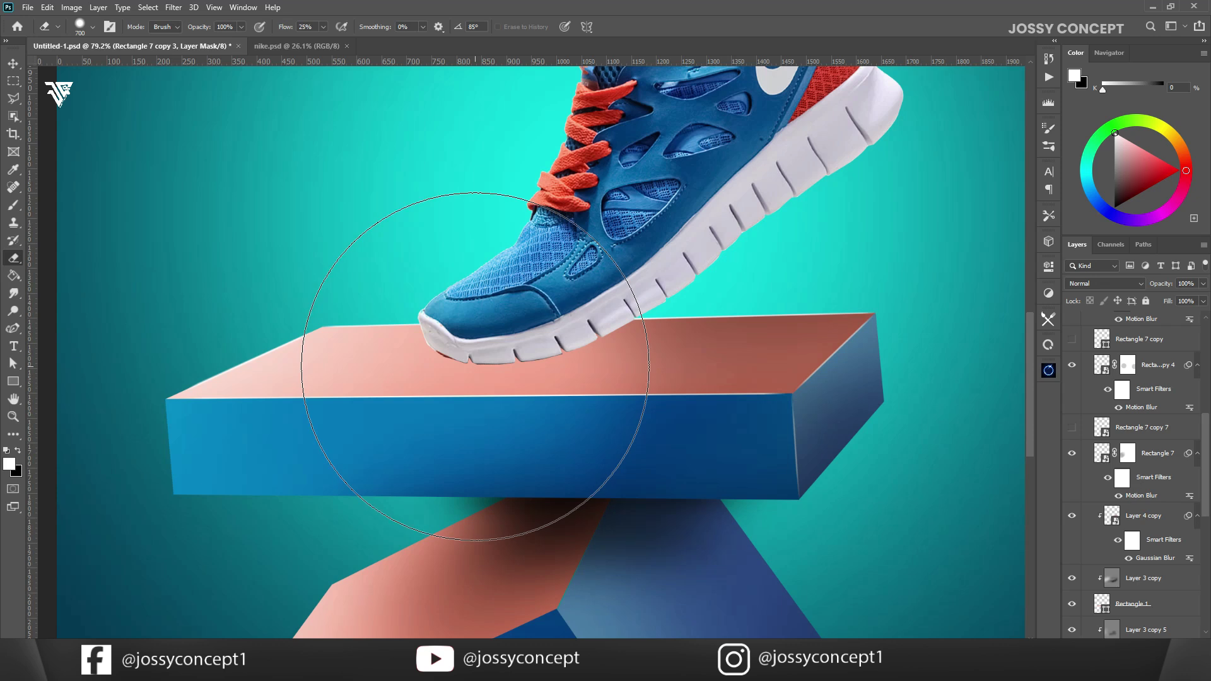
left_click(1085, 461)
key("v")
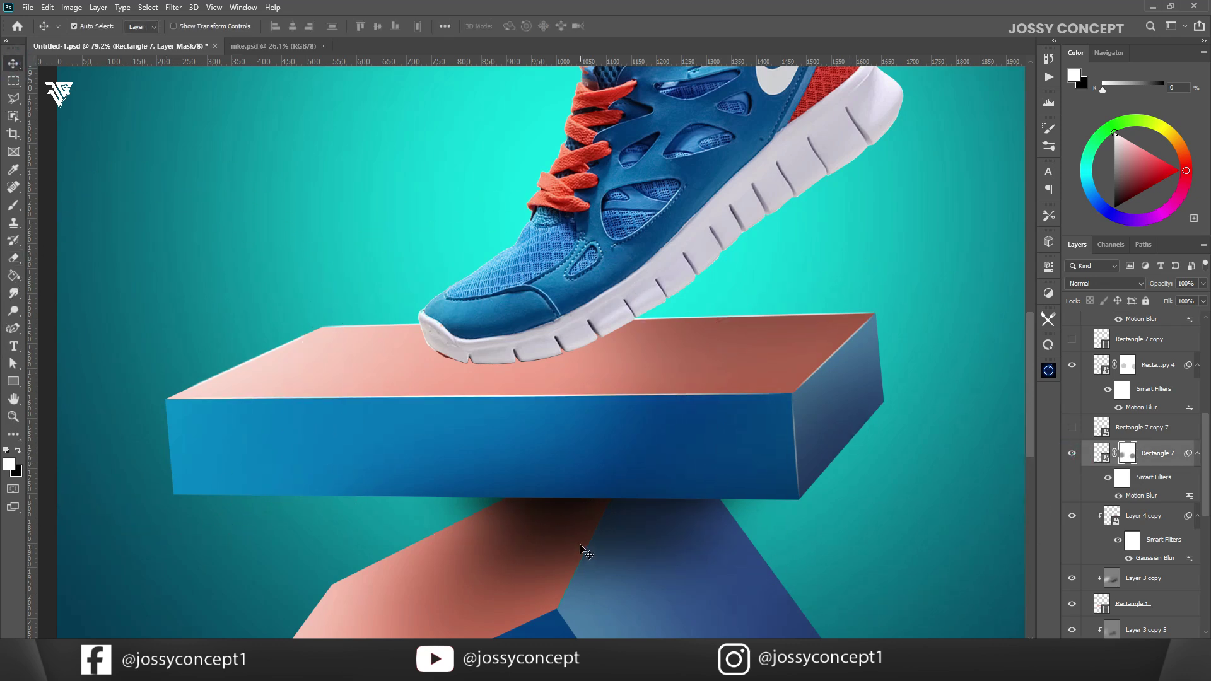
- Show the hidden Rectangle 7 copy line and rotate it onto the edge between the base's coral and blue faces
scroll(581, 550, "down", 8)
left_click_drag(662, 563, 619, 358)
scroll(619, 357, "up", 8)
scroll(1086, 397, "up", 2)
left_click(1072, 391)
left_click(1125, 393)
key("ctrl+t")
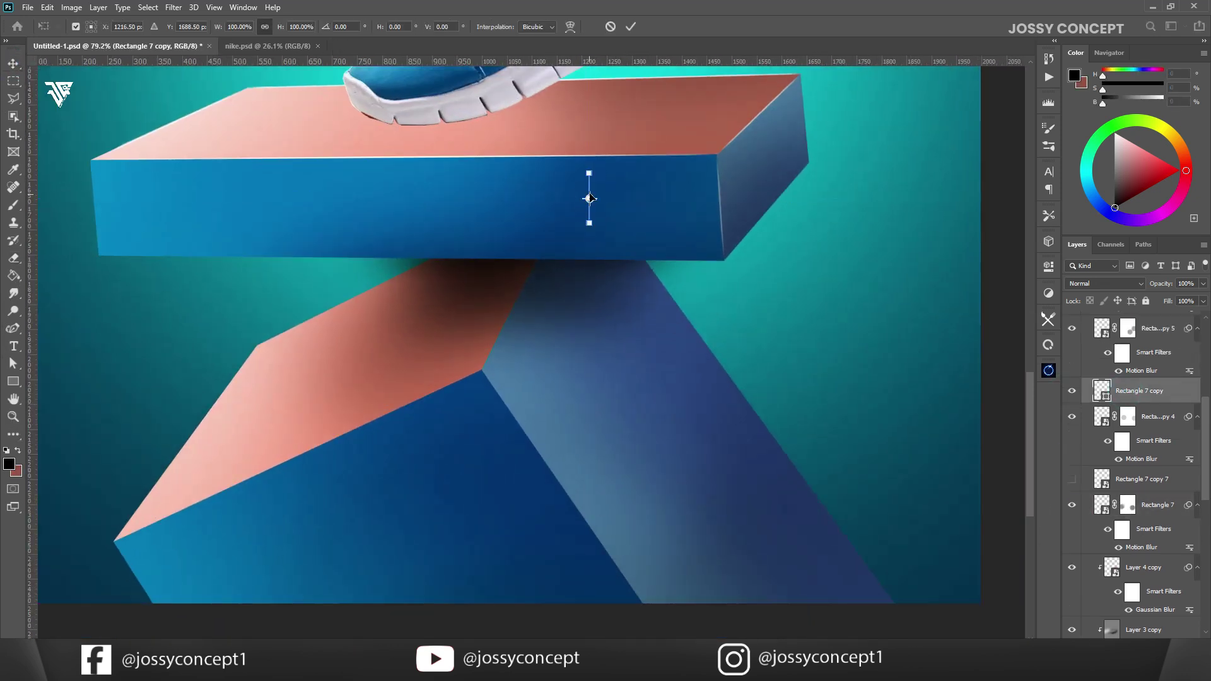
left_click_drag(591, 154, 301, 427)
left_click_drag(326, 420, 373, 449)
key("Return")
- Move the Rectangle 7 edge line layers out of Group 2 to directly below layer n, above the clipped shading
scroll(1136, 473, "up", 3)
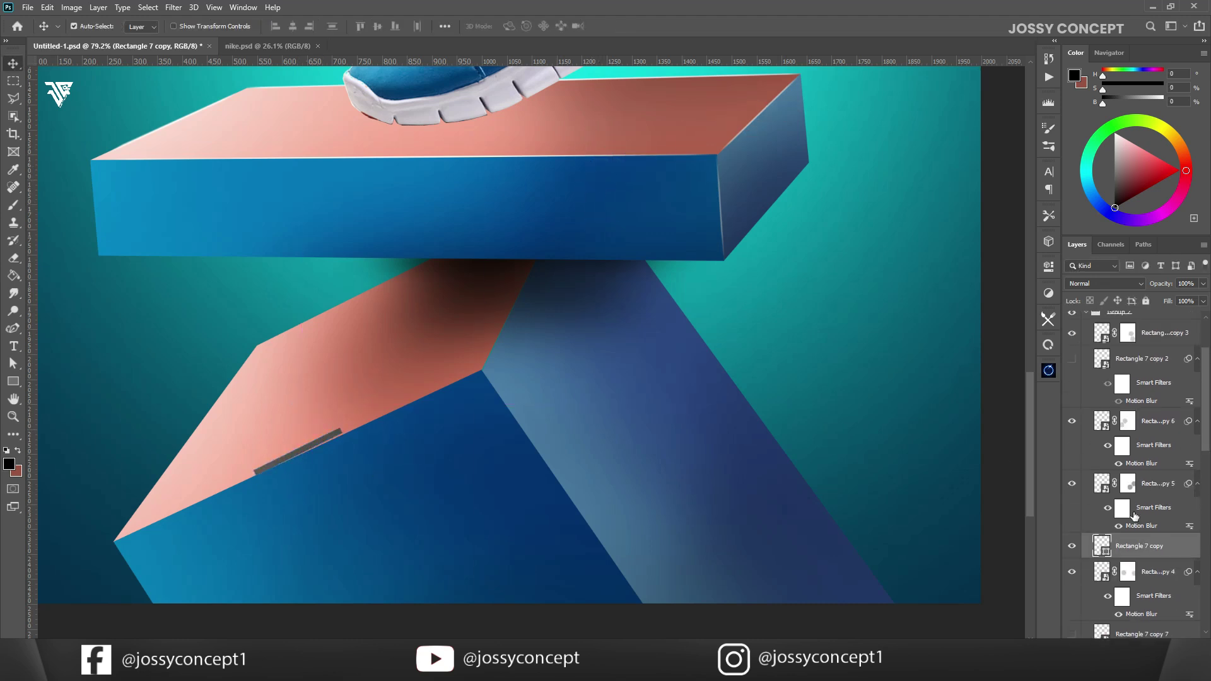
double_click(1105, 553)
key("Return")
scroll(1133, 566, "up", 2)
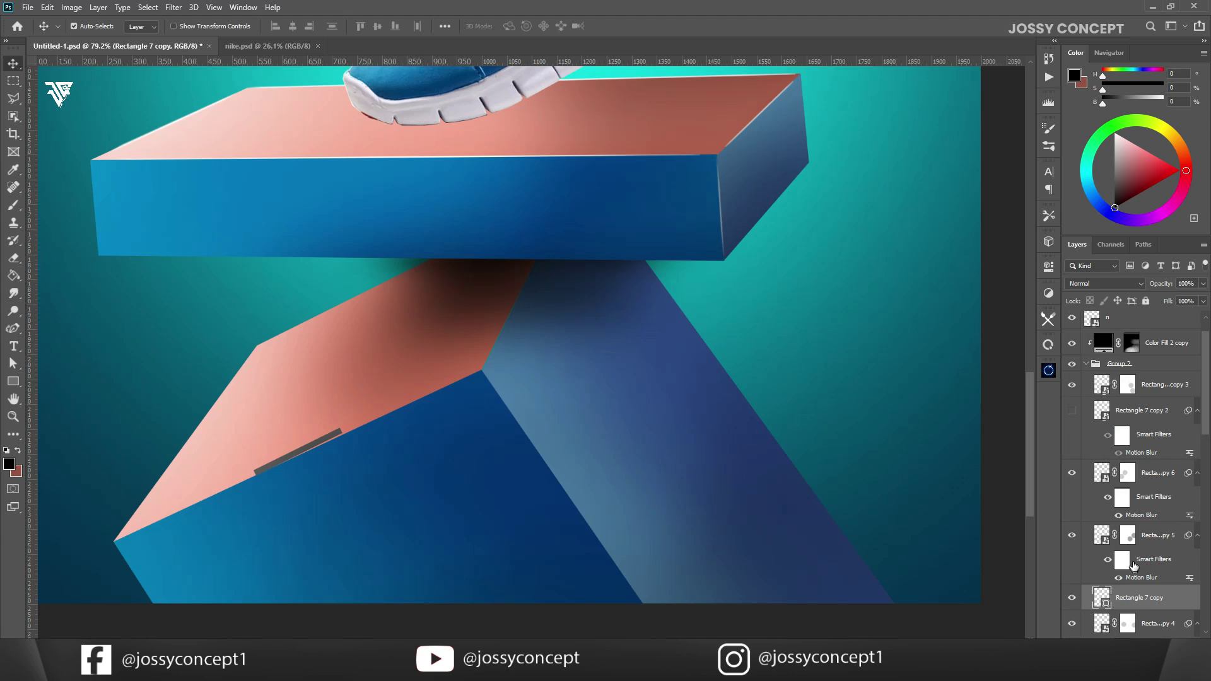
left_click(1169, 395)
scroll(1167, 436, "down", 4)
left_click(1157, 457, "shift")
scroll(1157, 442, "up", 5)
left_click_drag(1157, 425, 1146, 366)
left_click(1003, 484)
- Stretch and thin the base edge line to about 273.57% by 24.06%, rotated about -22.66°, to follow the coral and blue edge
left_click(317, 439)
key("ctrl+t")
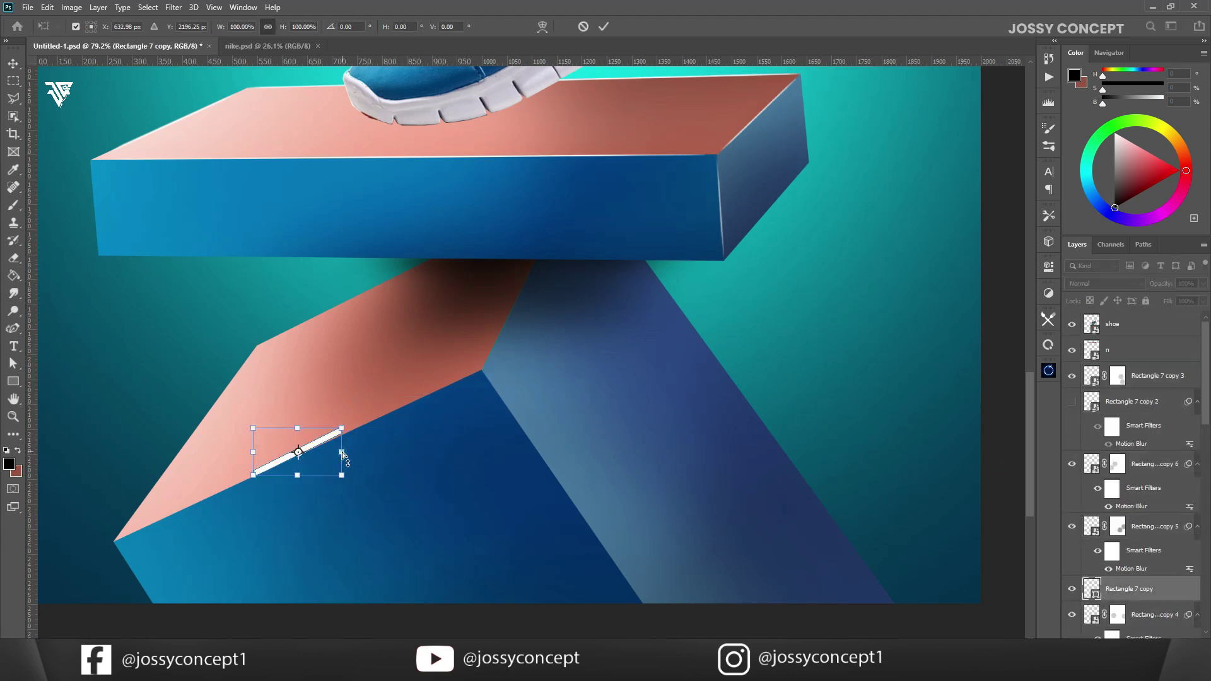
left_click_drag(369, 444, 370, 415)
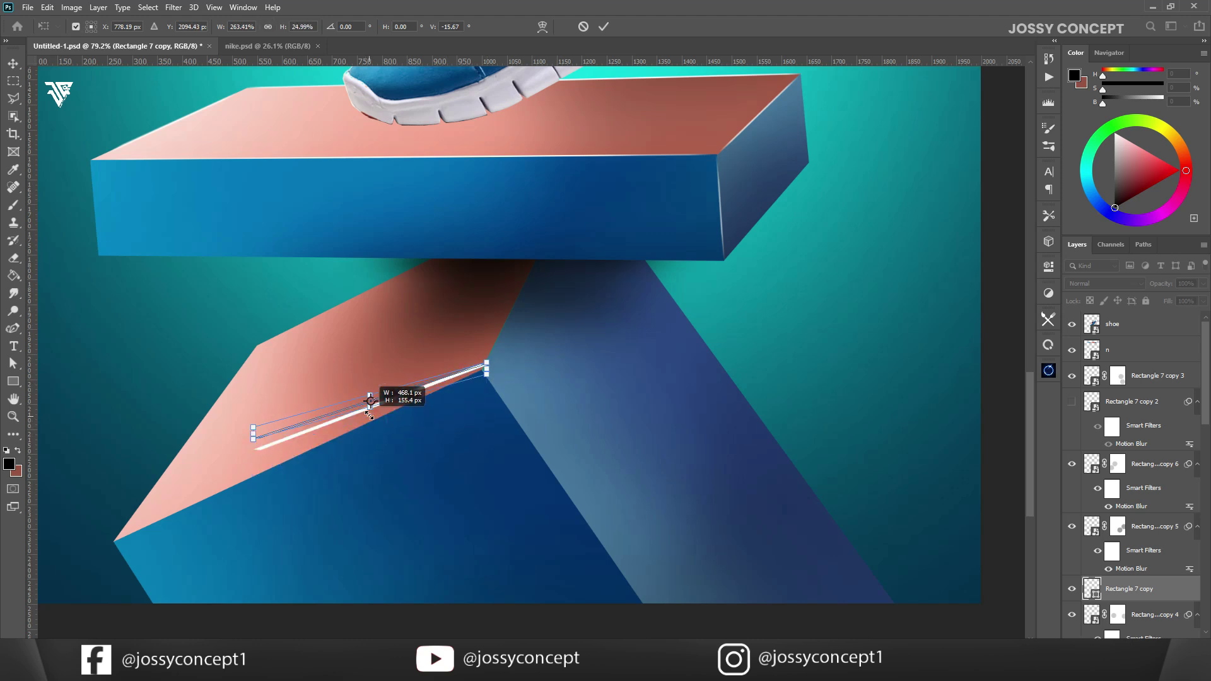
left_click_drag(480, 373, 441, 409)
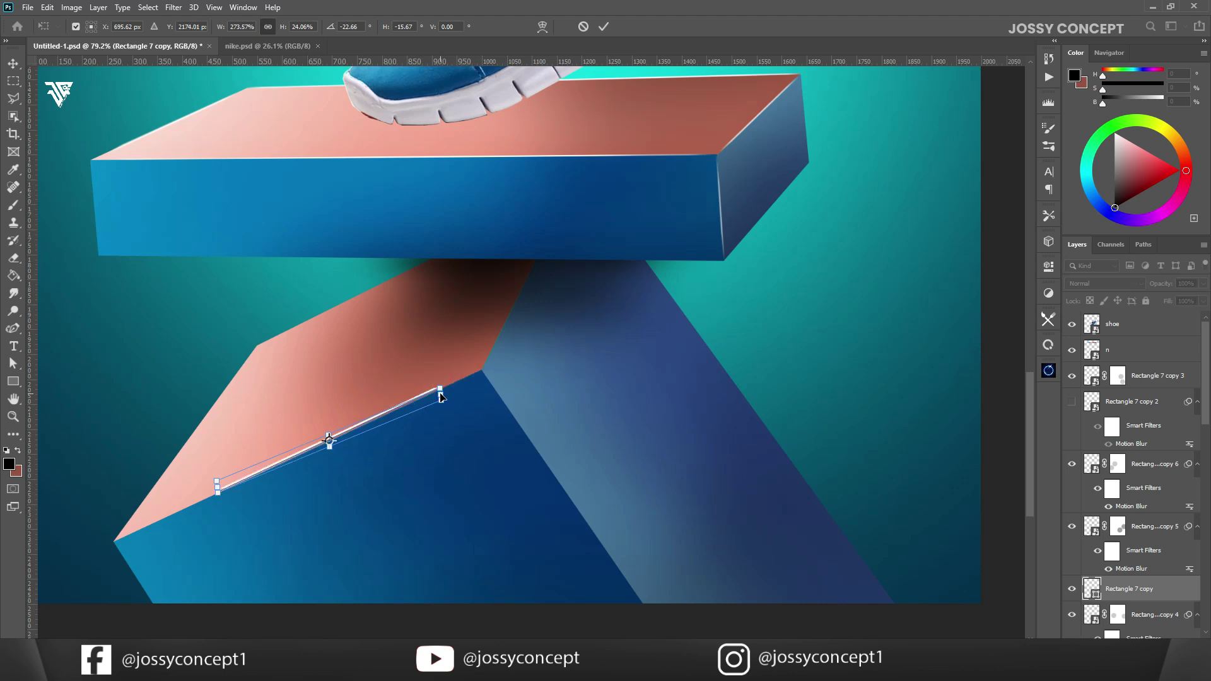
left_click_drag(443, 396, 444, 392)
- Adjust the line's position on the edge and extend it toward the base's left corner
scroll(347, 441, "up", 3)
left_click_drag(314, 421, 315, 425)
scroll(315, 424, "down", 2)
left_click_drag(181, 487, 95, 520)
key("Return")
- Rotate the base edge line by about -1.61° to match the slope of the edge
key("ctrl+t")
left_click(590, 258)
key("ctrl+t")
left_click_drag(468, 397, 467, 390)
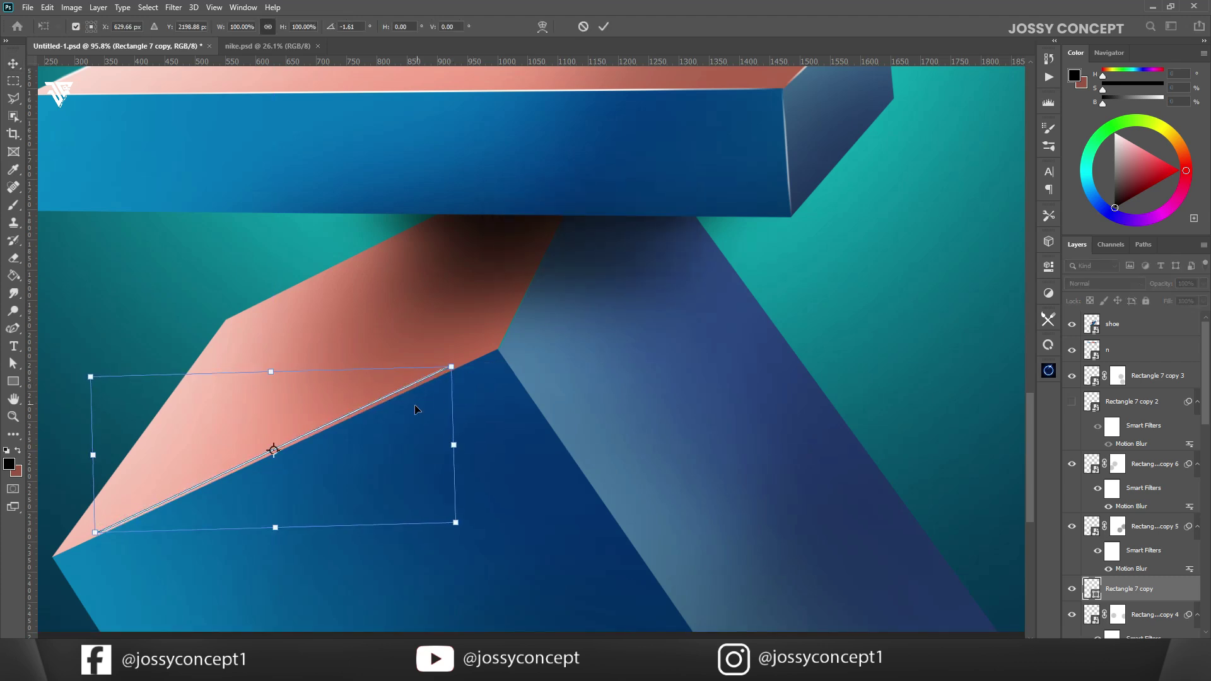
key("Return")
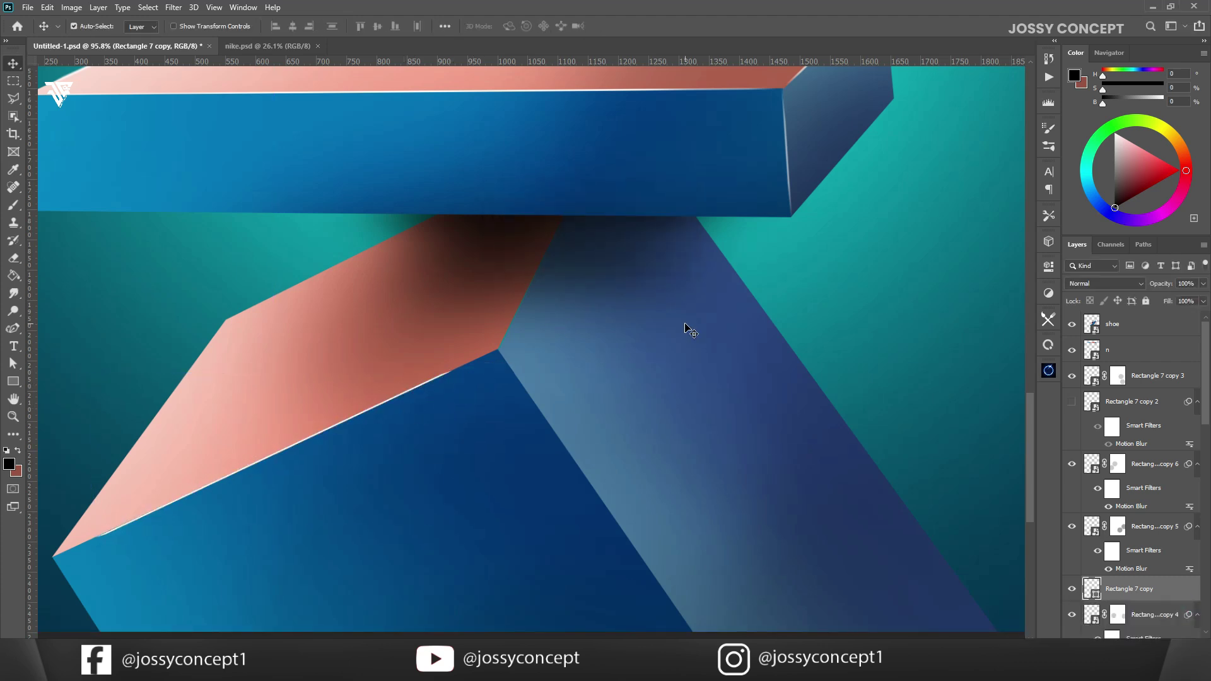
- Convert the base edge line to a smart object and apply a 145-pixel Motion Blur angled along the edge
right_click(1137, 591)
left_click(1080, 227)
left_click(173, 8)
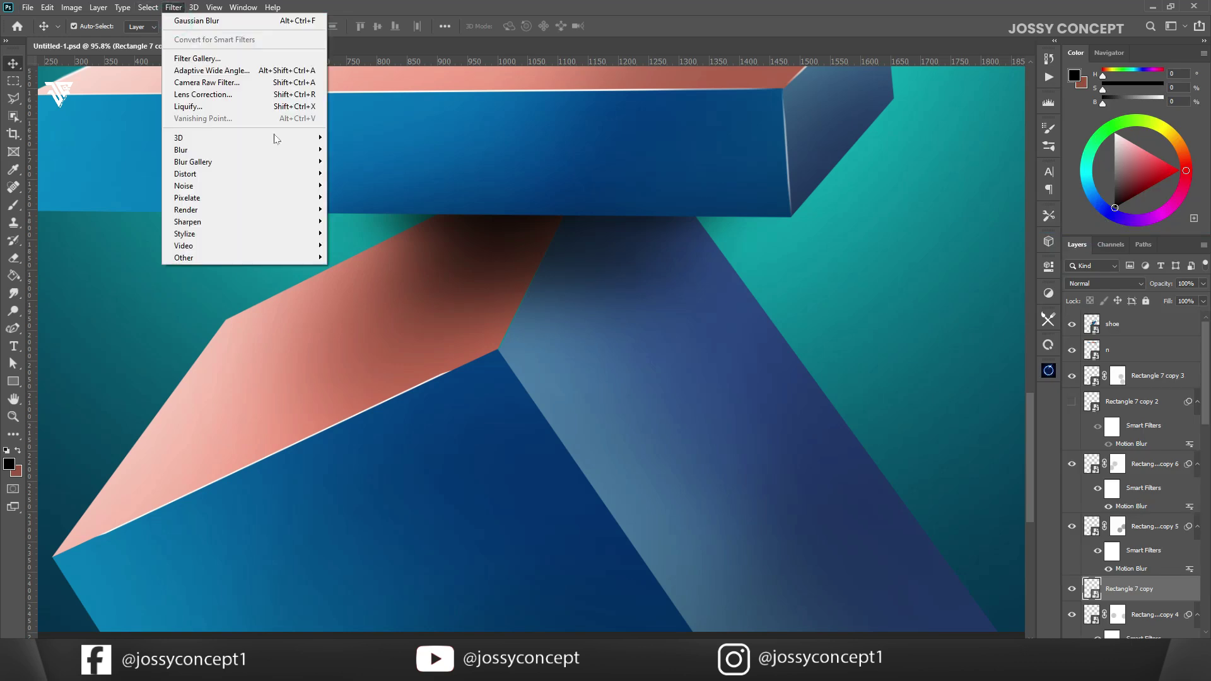
mouse_move(277, 149)
left_click(354, 221)
left_click(1018, 493)
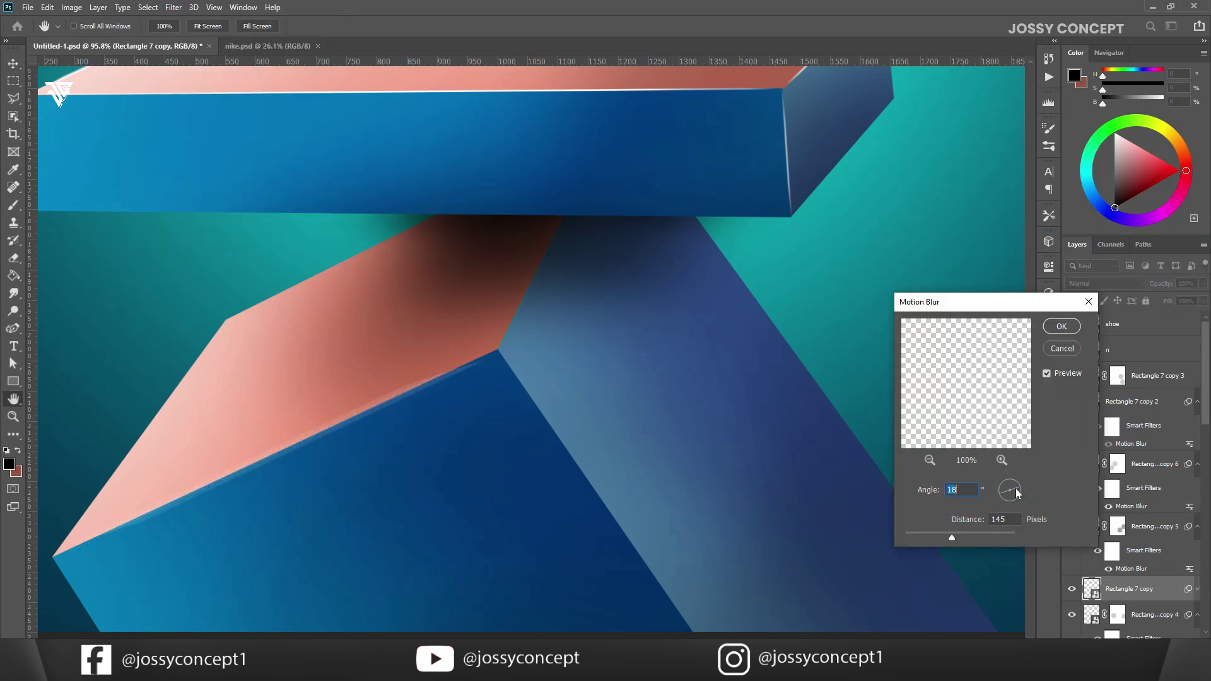
left_click_drag(1018, 490, 1020, 492)
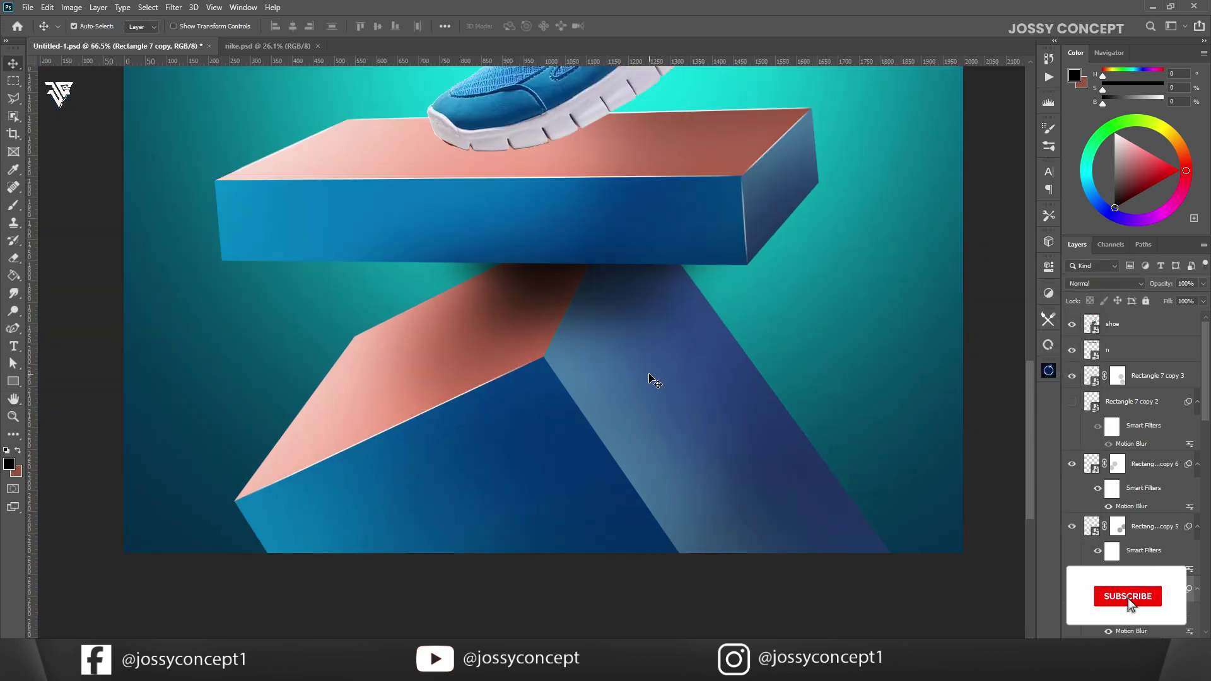
- Convert the blurred line to a smart object, duplicate it, then rasterize the copy and convert that to a smart object
right_click(1132, 592)
left_click(1085, 180)
key("ctrl+j")
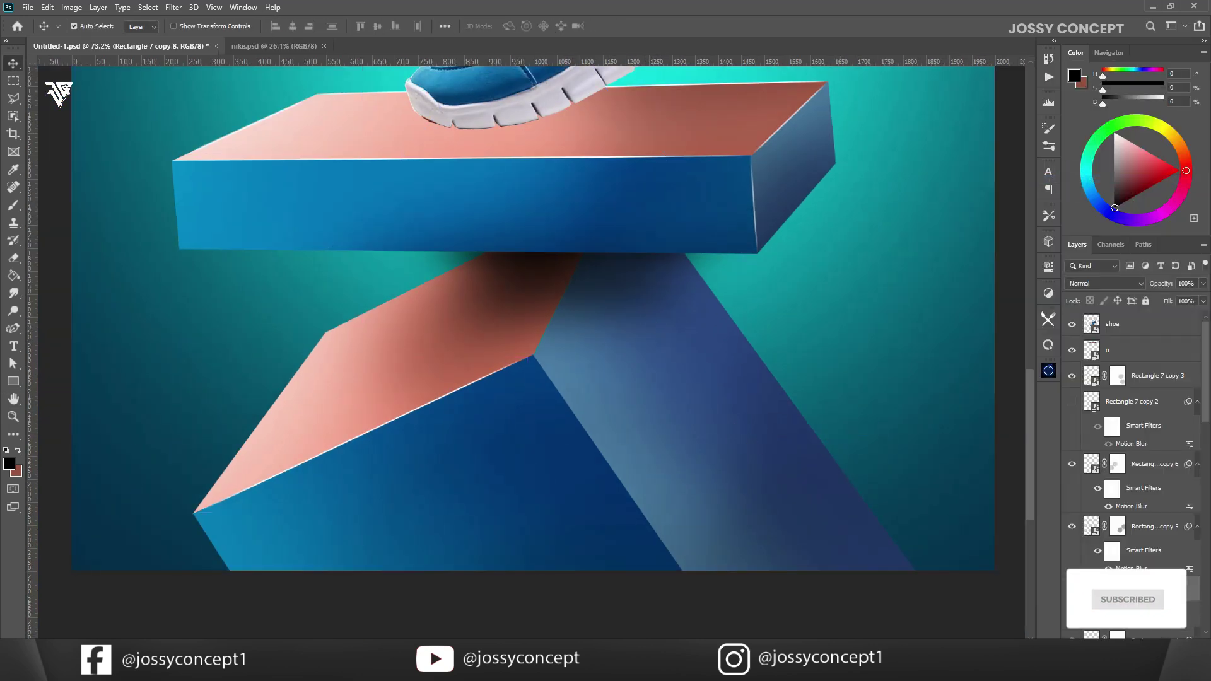
right_click(1123, 591)
left_click(1073, 283)
right_click(1114, 594)
left_click(1093, 234)
- Rotate the duplicated line and place it along the edge between the base's blue front and purple side faces
key("ctrl+t")
left_click_drag(554, 347, 550, 498)
left_click_drag(460, 464, 684, 509)
left_click_drag(740, 383, 765, 486)
left_click_drag(631, 484, 657, 485)
double_click(673, 501)
- Adjust the line's rotation to about 82.49° and nudge it right onto the blue and purple edge
key("ctrl+t")
left_click_drag(760, 474, 780, 495)
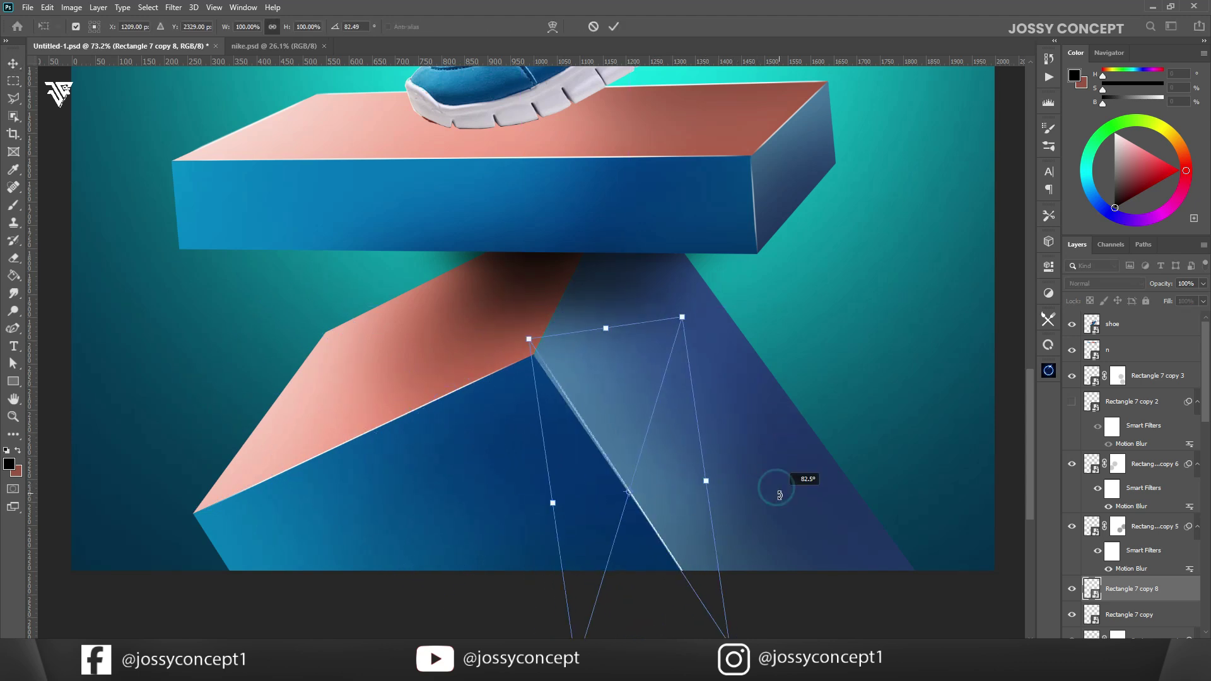
key("Return")
key("Right")
key("Right")
key("Right")
key("Right")
key("Right")
key("Right")
key("Right")
key("Right")
key("Right")
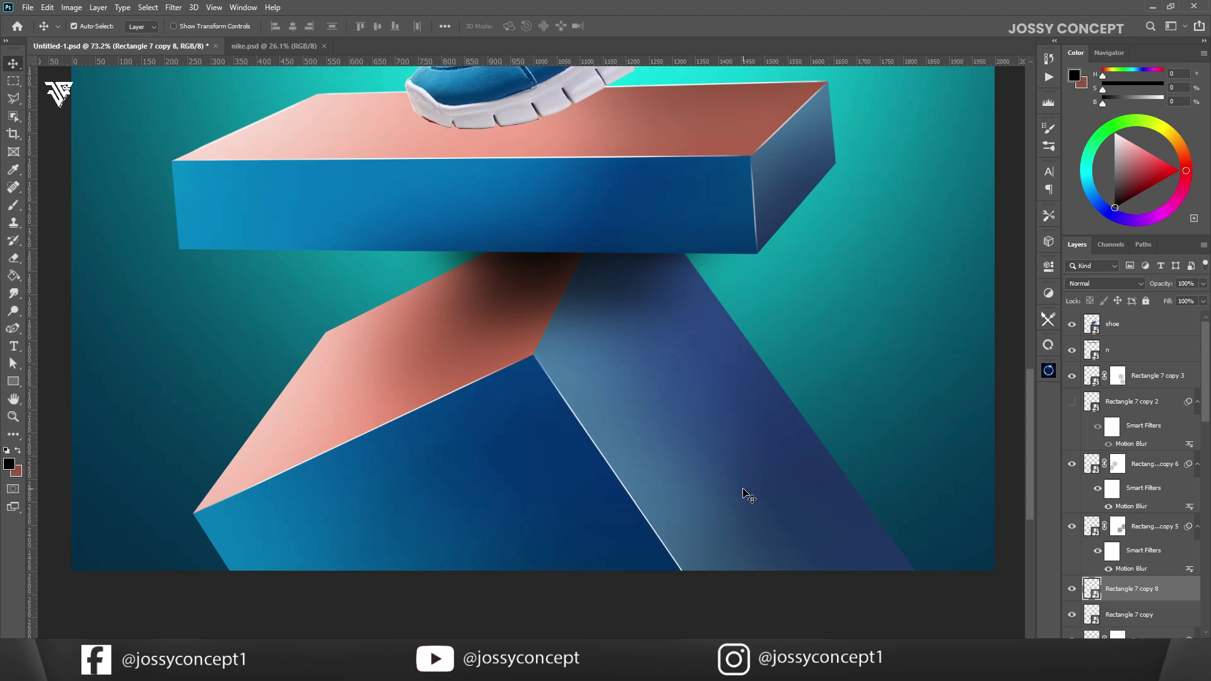
- Duplicate the line and scale it to about 39.40% by 66.66%, rotated about -25.21°, along the edge between the coral and purple faces
scroll(607, 373, "up", 1)
key("ctrl+j")
key("t")
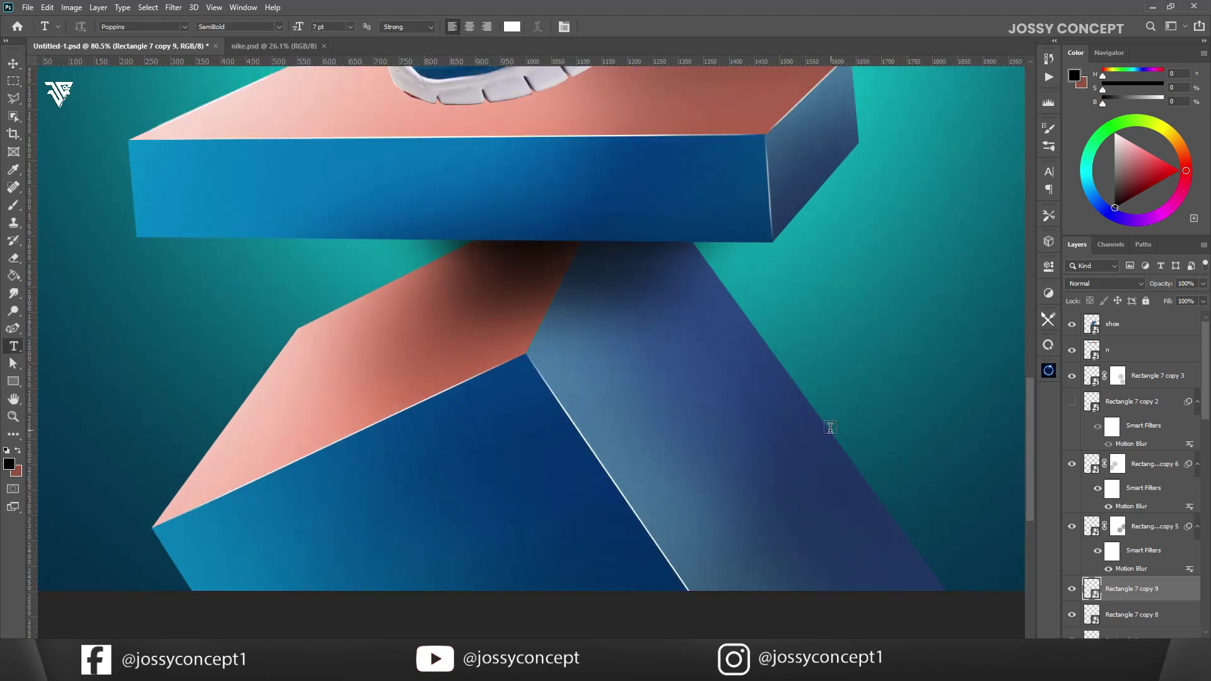
left_click_drag(691, 398, 480, 240)
left_click_drag(669, 299, 588, 242)
left_click_drag(750, 231, 727, 135)
left_click_drag(669, 195, 601, 250)
left_click_drag(370, 406, 472, 304)
left_click_drag(681, 174, 593, 222)
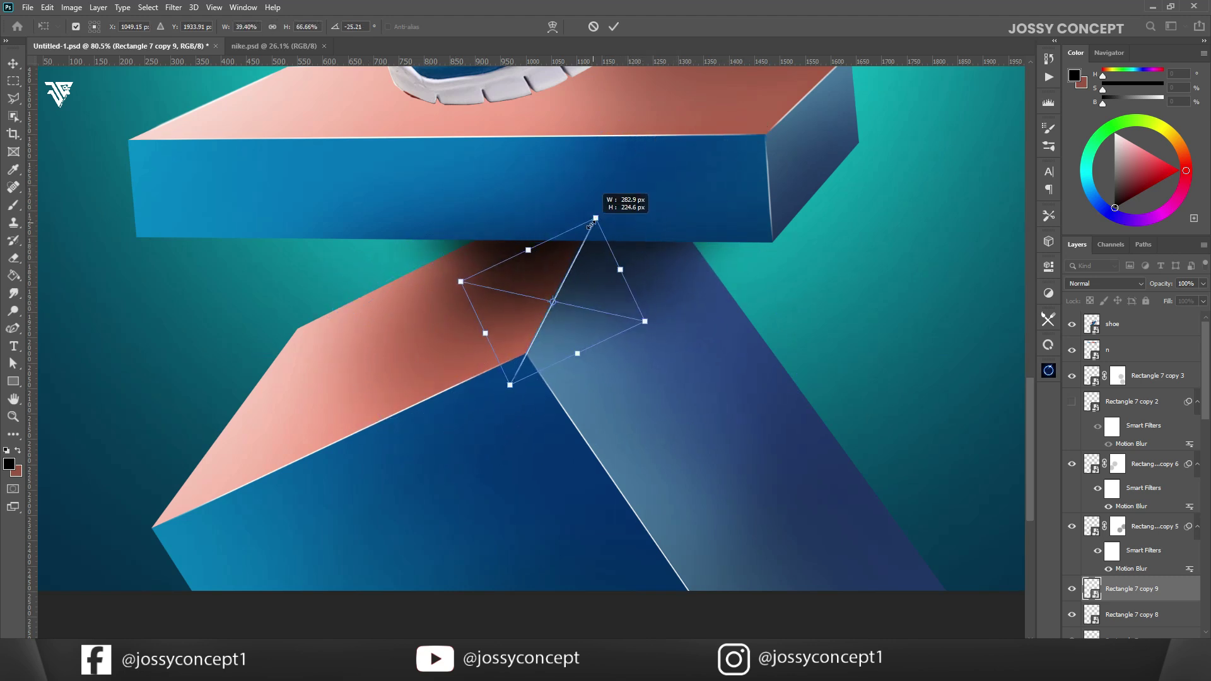
key("Return")
scroll(640, 329, "down", 10)
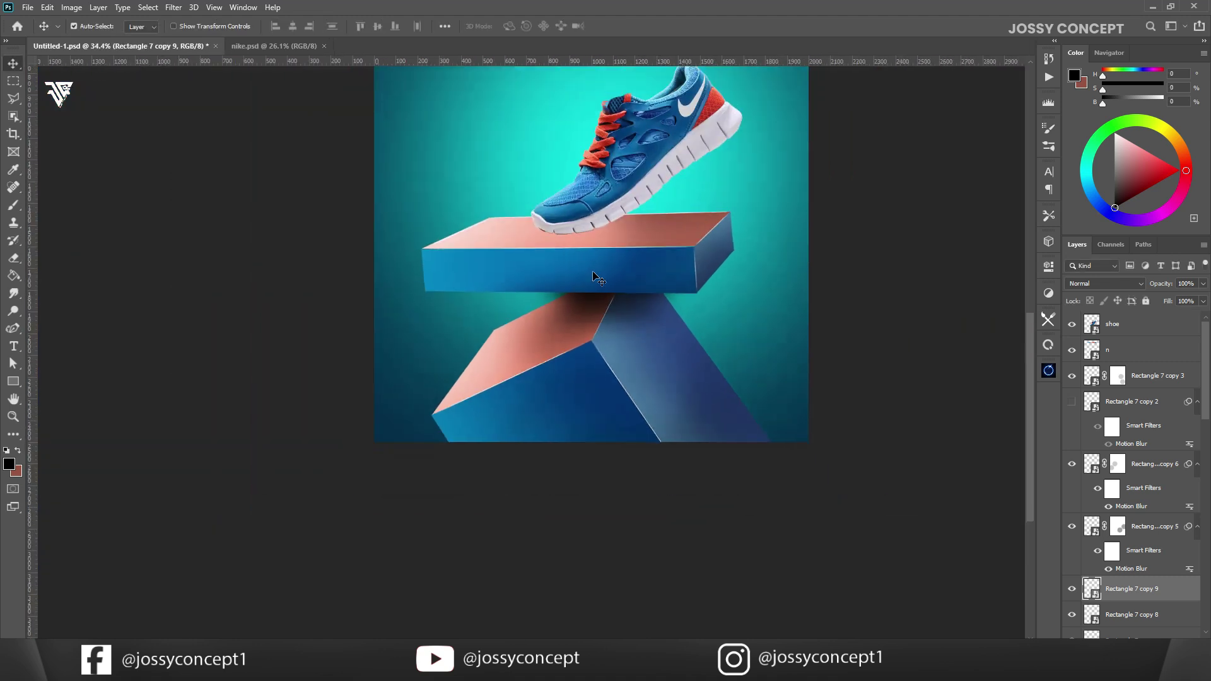
- Select the shoe and adjust its shape slightly with a free transform so its toe sits on the podium's top face
left_click_drag(581, 202, 605, 347)
left_click(675, 304, "ctrl")
key("ctrl+t")
right_click(627, 311)
left_click(656, 407)
key("Return")
key("ctrl+d")
- Add a Curves adjustment clipped to the shoe and lower its white point to darken the shoe slightly
left_click(1138, 644)
left_click(1134, 496)
left_click(935, 477)
left_click_drag(1014, 337, 1020, 355)
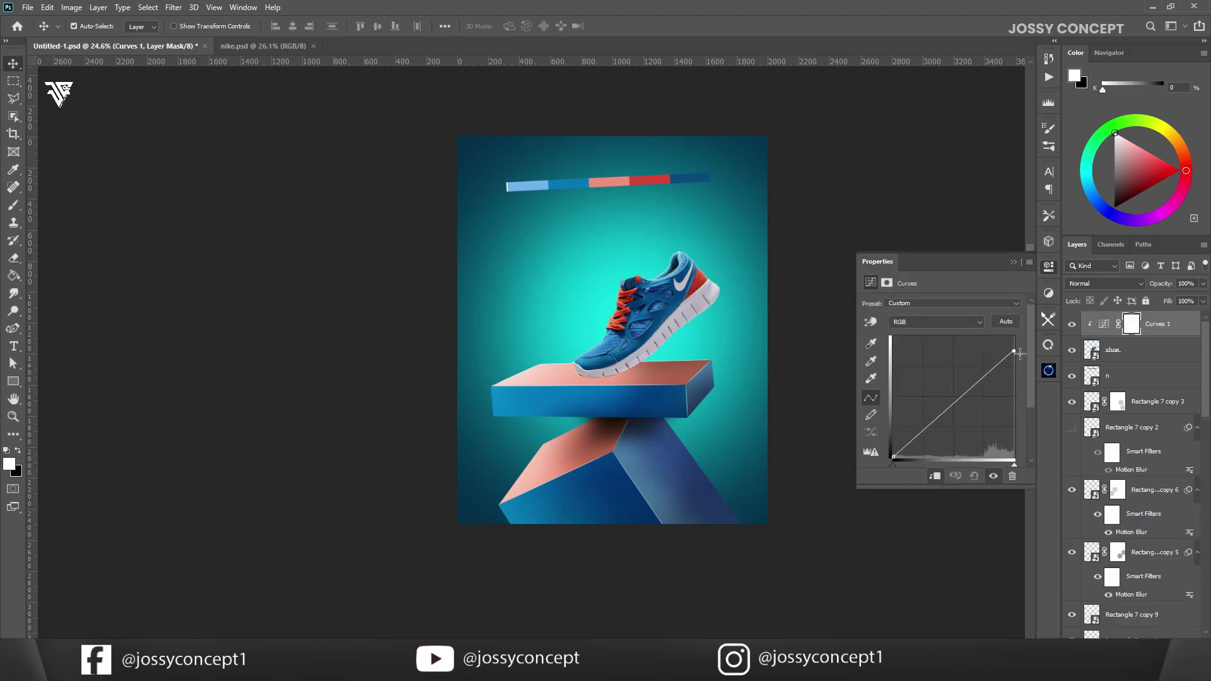
- Load the shoe's outline as a selection, contract it, and invert it to isolate the rim
left_click(1102, 355, "ctrl")
left_click(147, 8)
mouse_move(217, 185)
left_click(286, 221)
left_click(667, 209)
key("ctrl+BackSpace")
key("ctrl+z")
left_click(147, 8)
left_click(169, 56)
- Add a second Curves adjustment from the rim selection, clipped to the shoe, and raise the curve to brighten its edges
left_click(1138, 644)
left_click(1131, 485)
left_click_drag(952, 395, 933, 360)
scroll(740, 280, "up", 5)
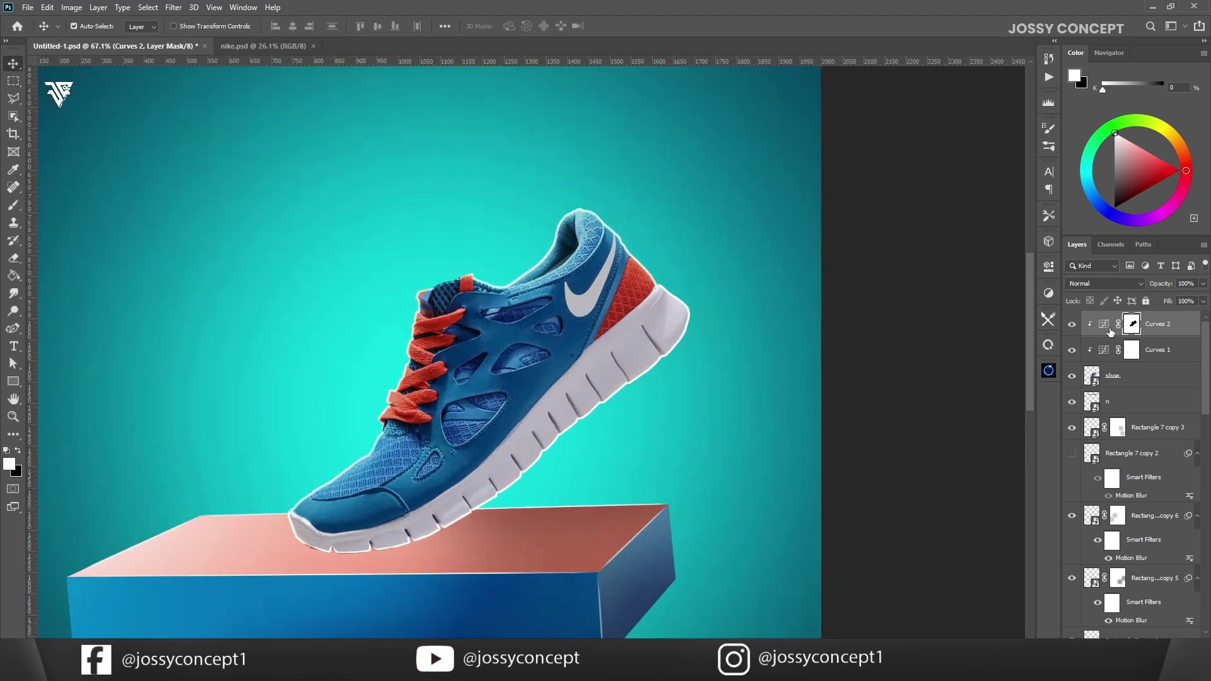
- Feather the mask of the second Curves adjustment to soften the shoe's rim light
left_click(1103, 324)
left_click(1168, 325)
left_click(1049, 270)
left_click_drag(867, 388, 918, 390)
left_click(1103, 326)
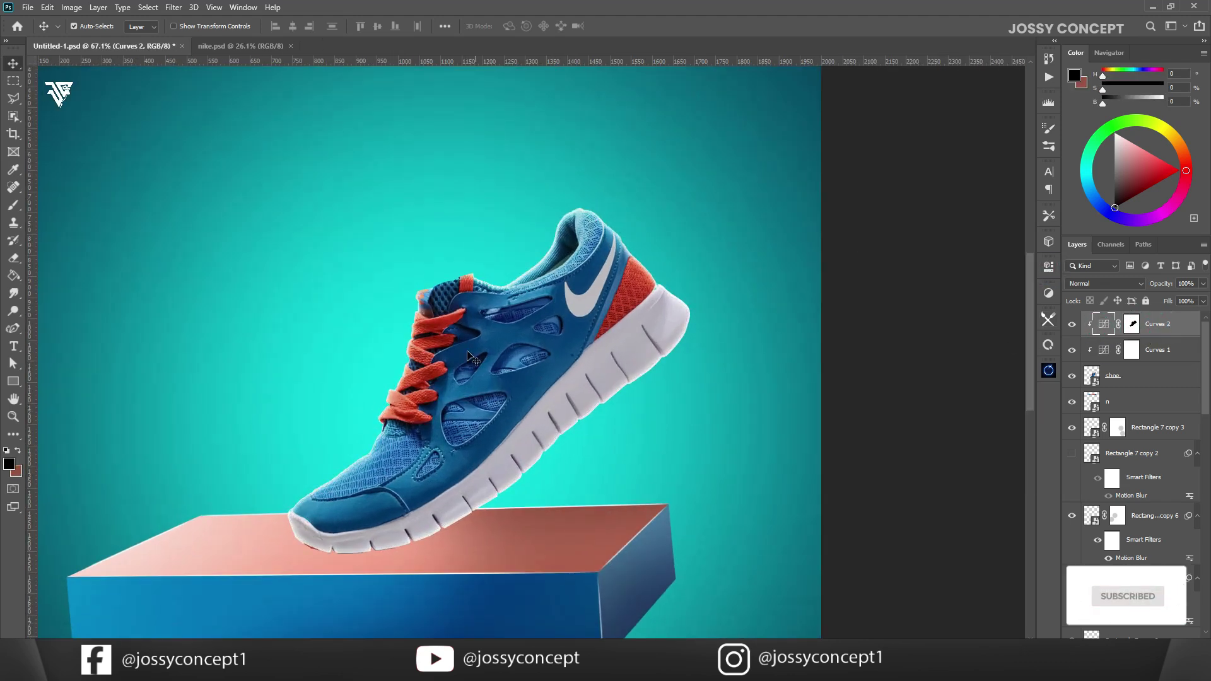
- Fade out part of the shoe's rim light on the Curves 2 mask with the Gradient tool
key("g")
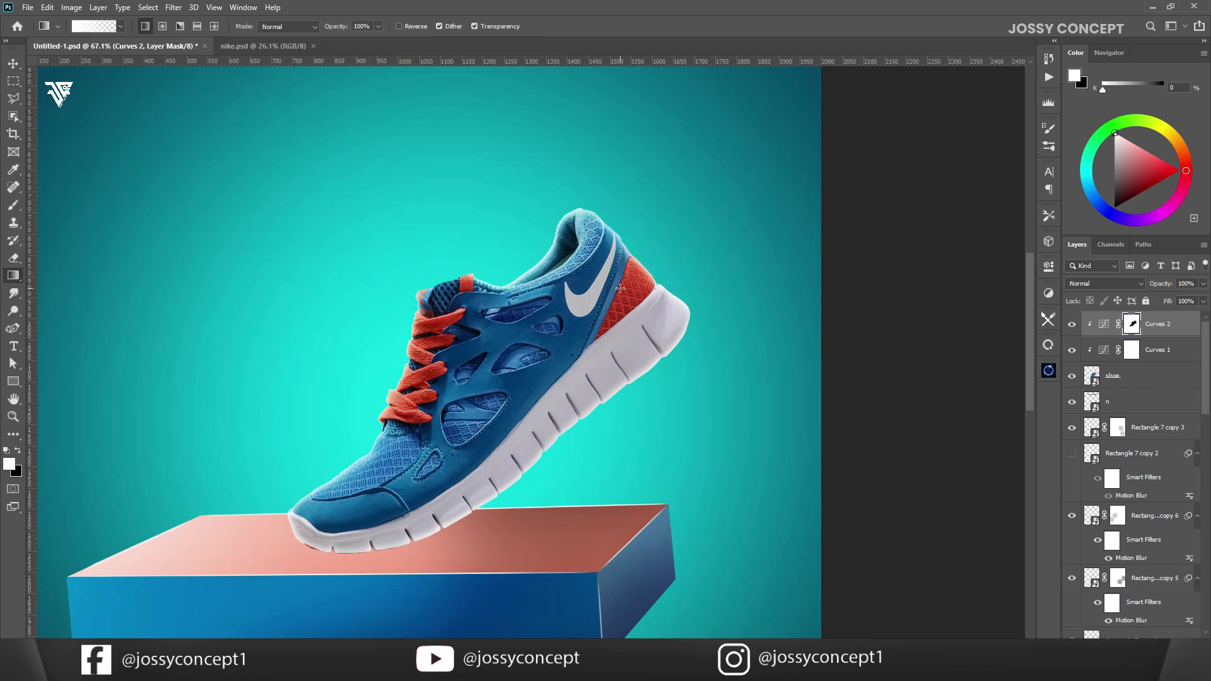
scroll(455, 287, "down", 4)
key("e")
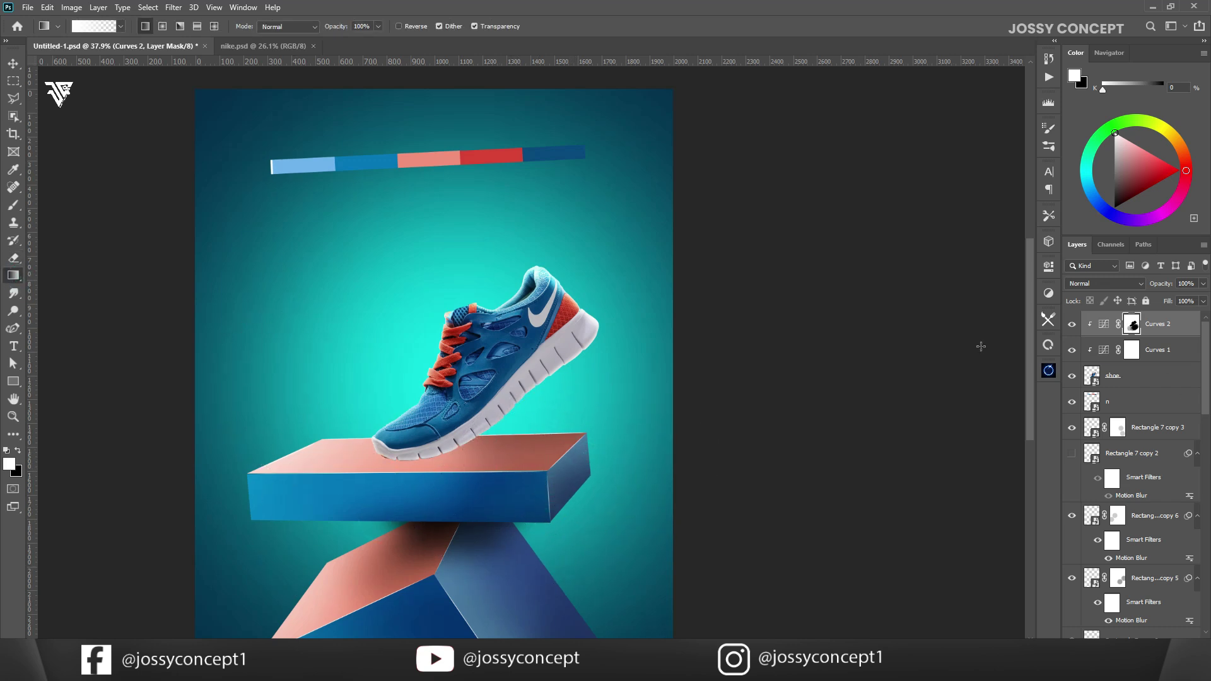
scroll(441, 448, "down", 3)
scroll(454, 452, "up", 3)
- Add a Levels adjustment clipped to the shoe and reduce its output white level to darken the shoe strongly
left_click(1137, 644)
left_click(1121, 477)
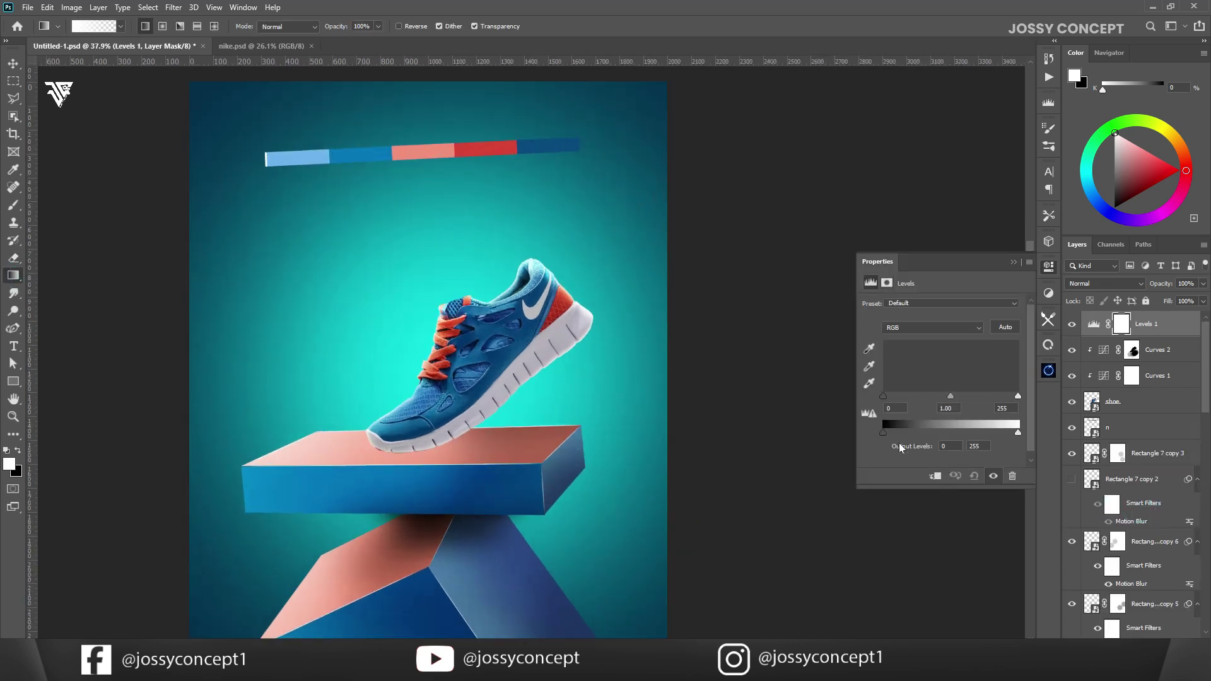
left_click_drag(1018, 433, 938, 434)
left_click(936, 477)
- Invert the Levels mask and use a large soft Eraser to reveal the shading along the shoe's underside
left_click(15, 260)
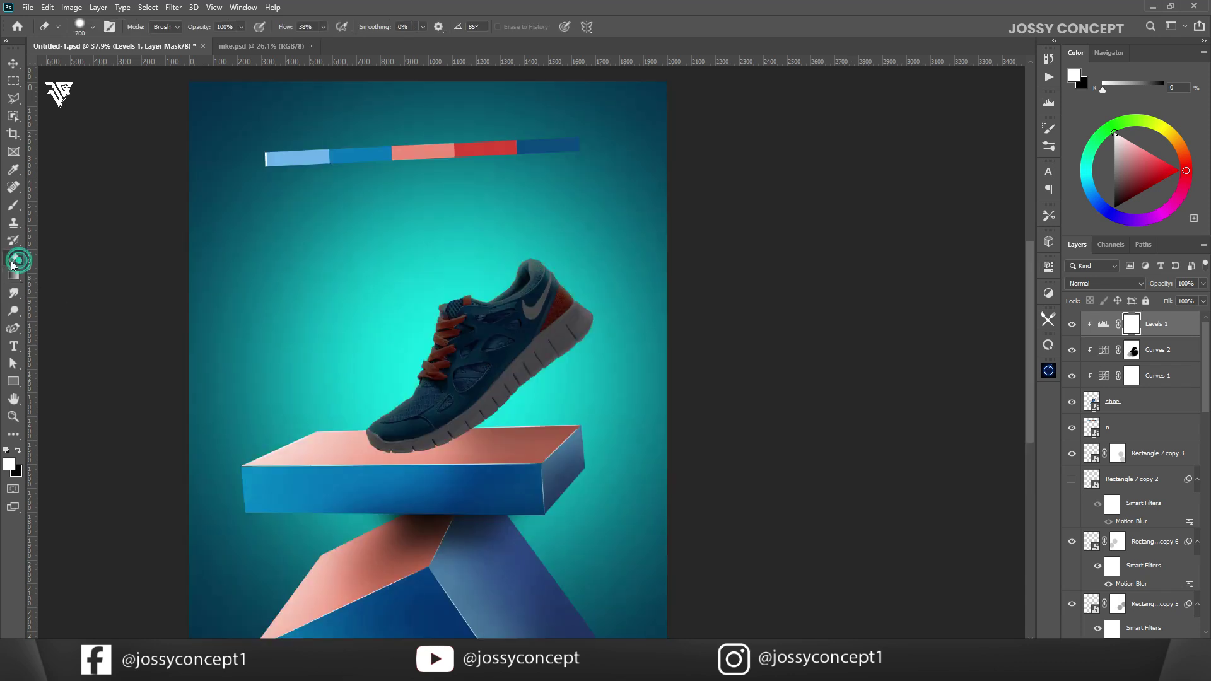
key("ctrl+i")
key("x")
mouse_move(592, 403)
left_mouse_down()
mouse_move(453, 522)
mouse_move(565, 482)
mouse_move(454, 527)
mouse_move(588, 425)
mouse_move(538, 482)
left_mouse_up()
key("ctrl+z")
scroll(701, 384, "down", 4)
scroll(568, 470, "up", 3)
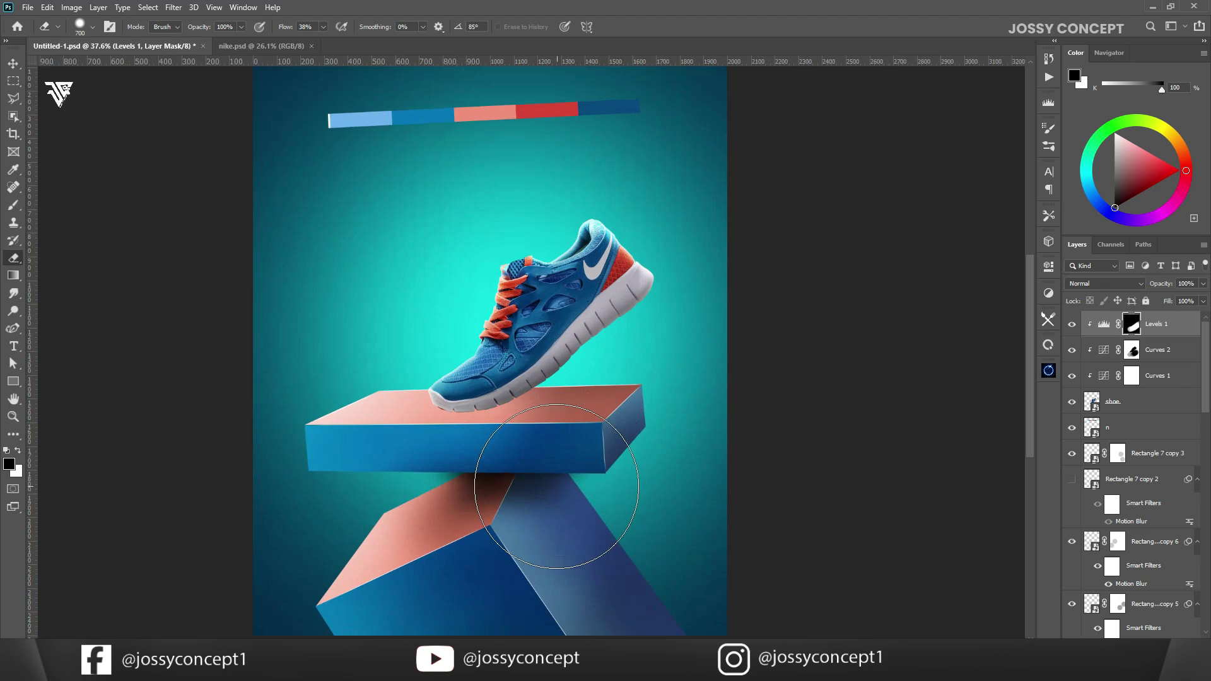
- Paint on the Curves 1 mask with a soft, low-flow brush to reduce the darkening on the front of the shoe
left_click(1129, 352)
left_click(1130, 378)
left_click(13, 206)
right_click(445, 276)
double_click(527, 413)
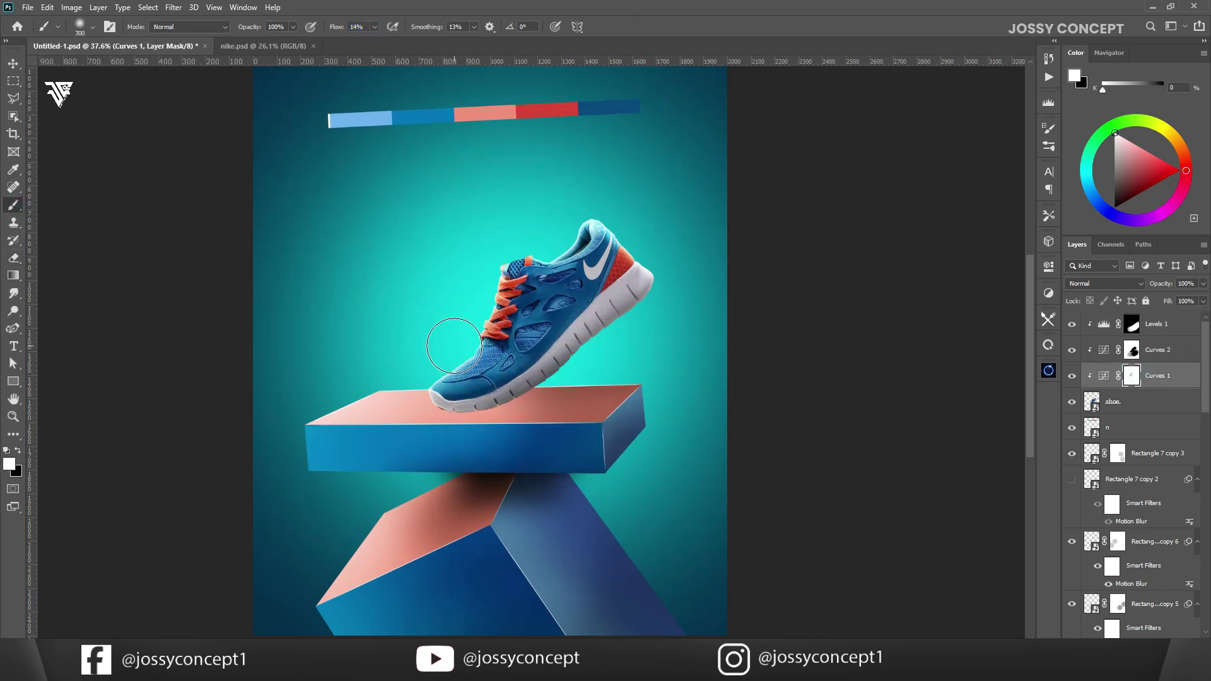
scroll(483, 317, "up", 2)
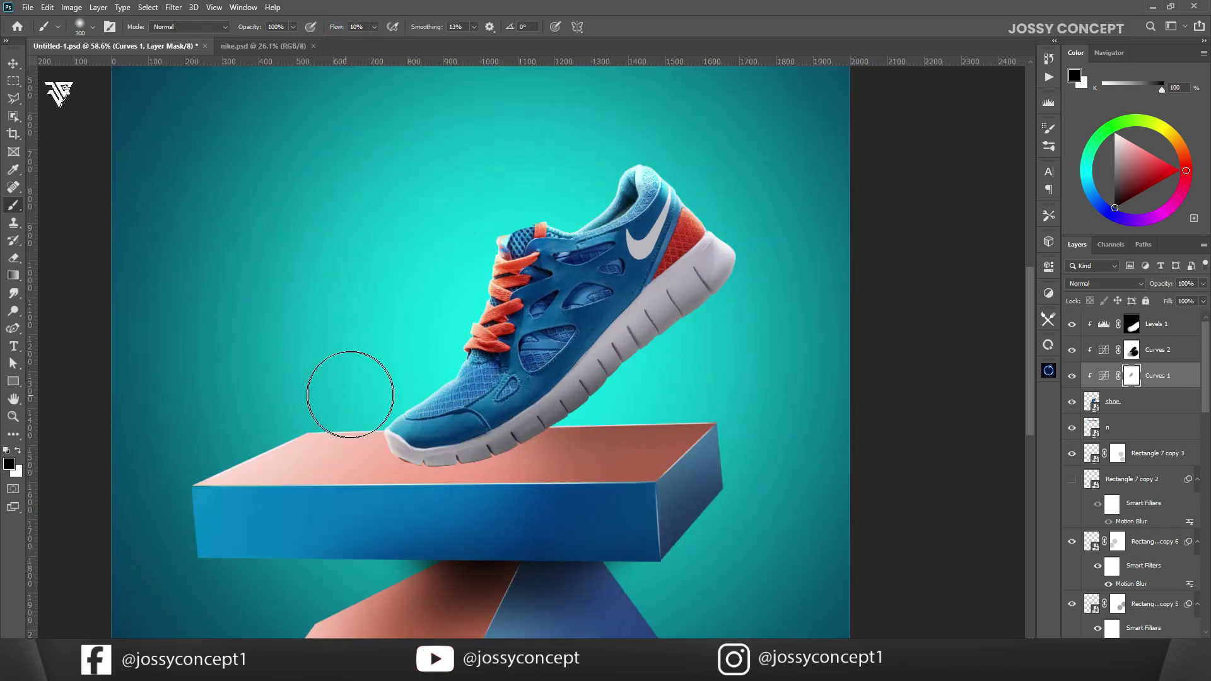
- Refine the sole shading near the toe on the Levels 1 mask with a 200 px Eraser
left_click(1134, 333)
key("e")
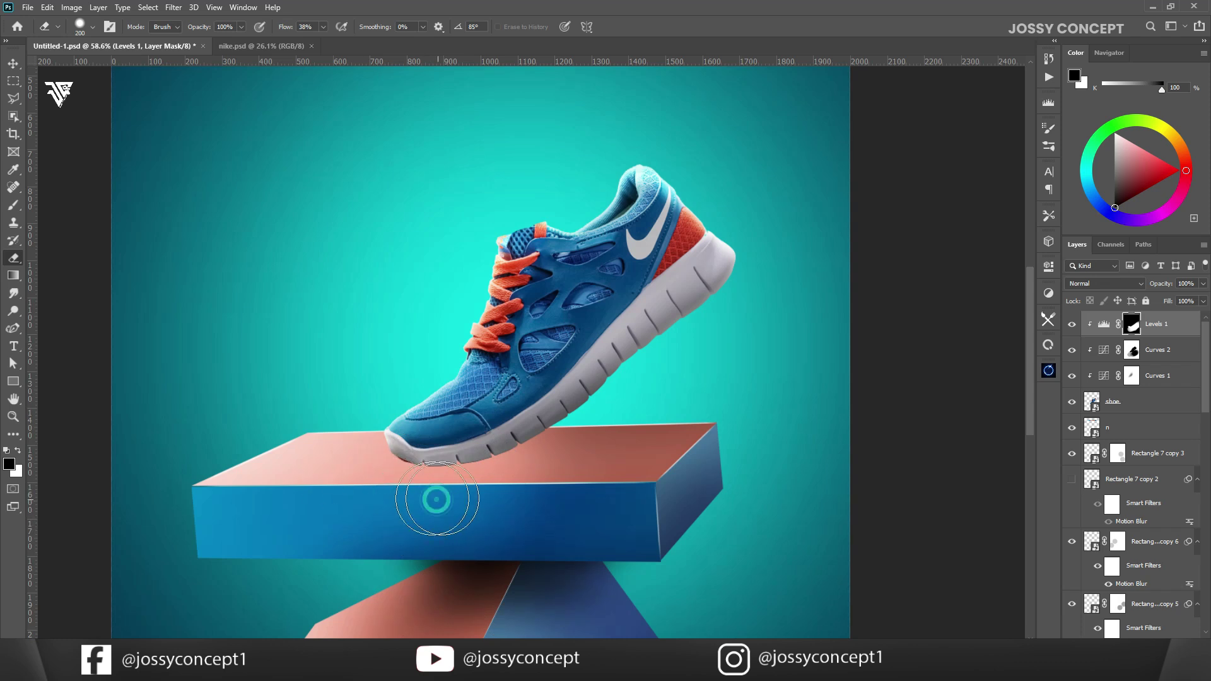
scroll(766, 263, "down", 4)
scroll(549, 257, "up", 3)
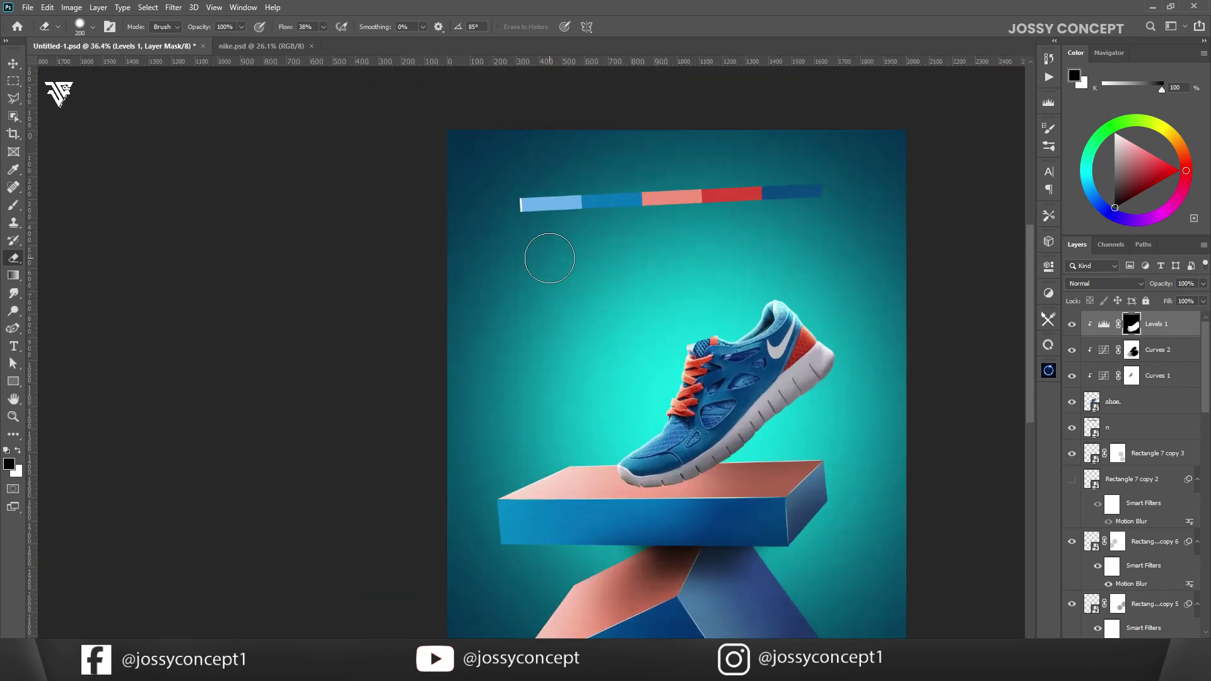
- Place the Church Flyer Background image and move its layer beneath the podium, directly above the Color Fill 1 copy layer
scroll(1139, 488, "down", 5)
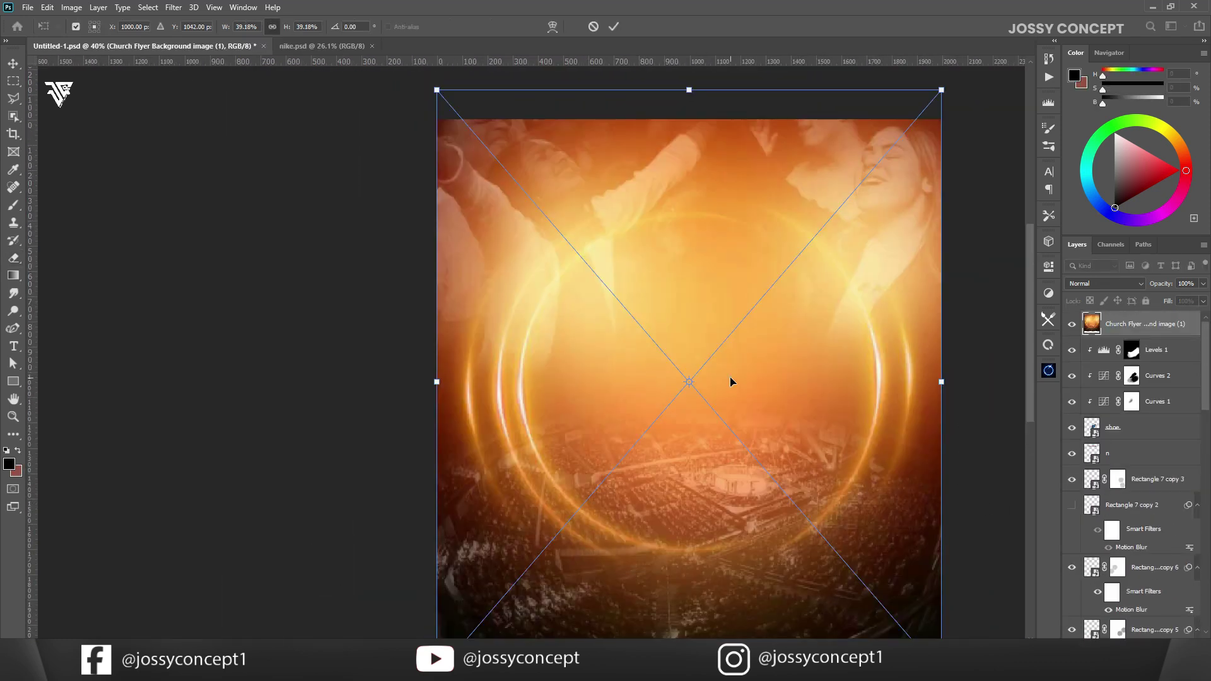
key("Return")
left_click_drag(1117, 321, 1099, 561)
- Apply a Gaussian Blur to the placed background image and shift its colours to blue with a clipped Hue/Saturation adjustment
left_click(173, 7)
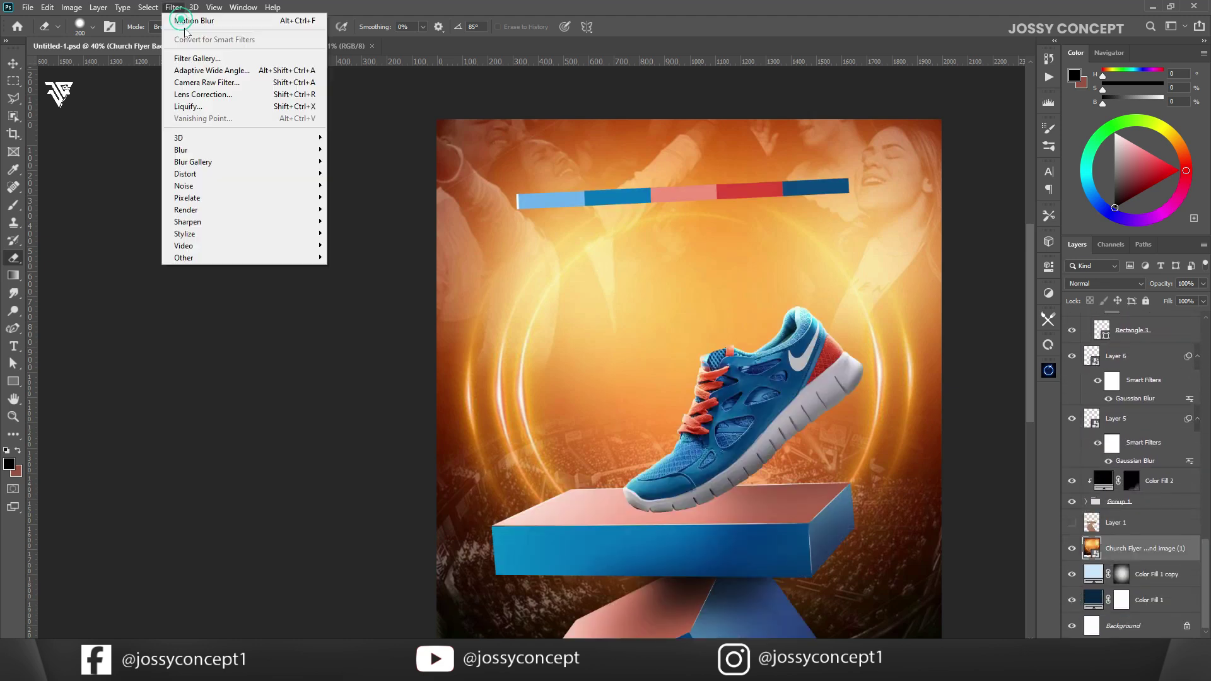
left_click(189, 19)
key("Return")
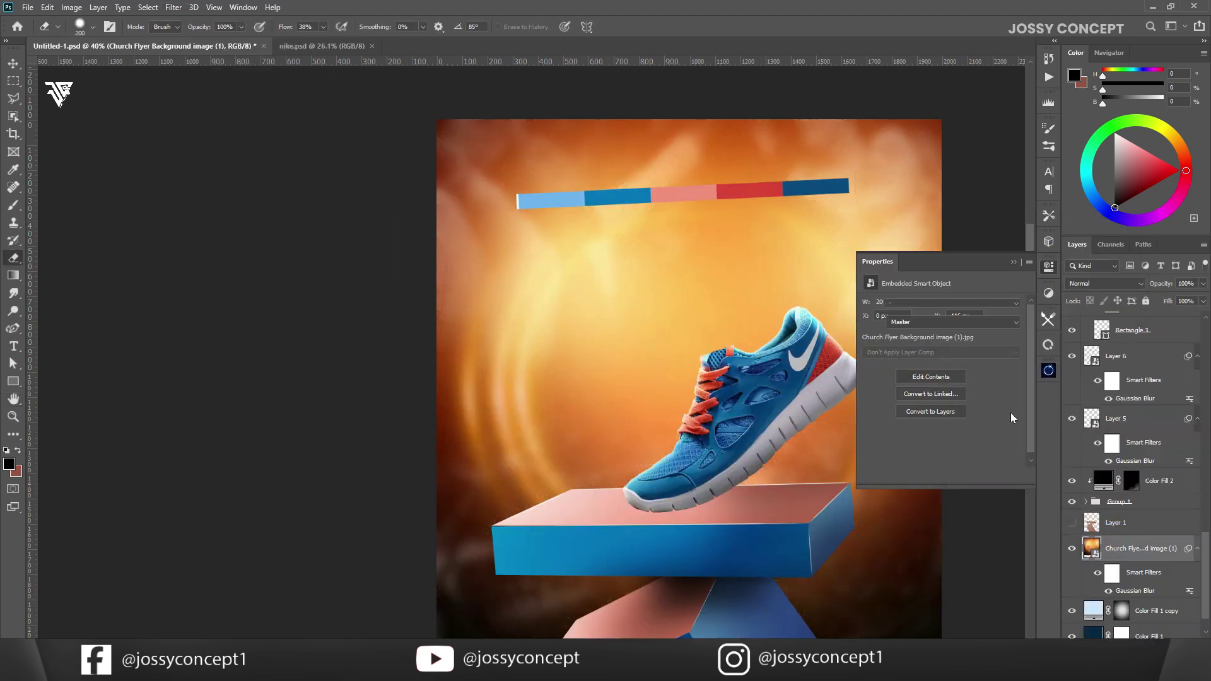
left_click_drag(941, 353, 865, 354)
left_click_drag(943, 379, 934, 382)
- Hide the blurred background image with a black mask and reveal it around the shoe with a large Eraser at 0% hardness
left_click(1128, 573)
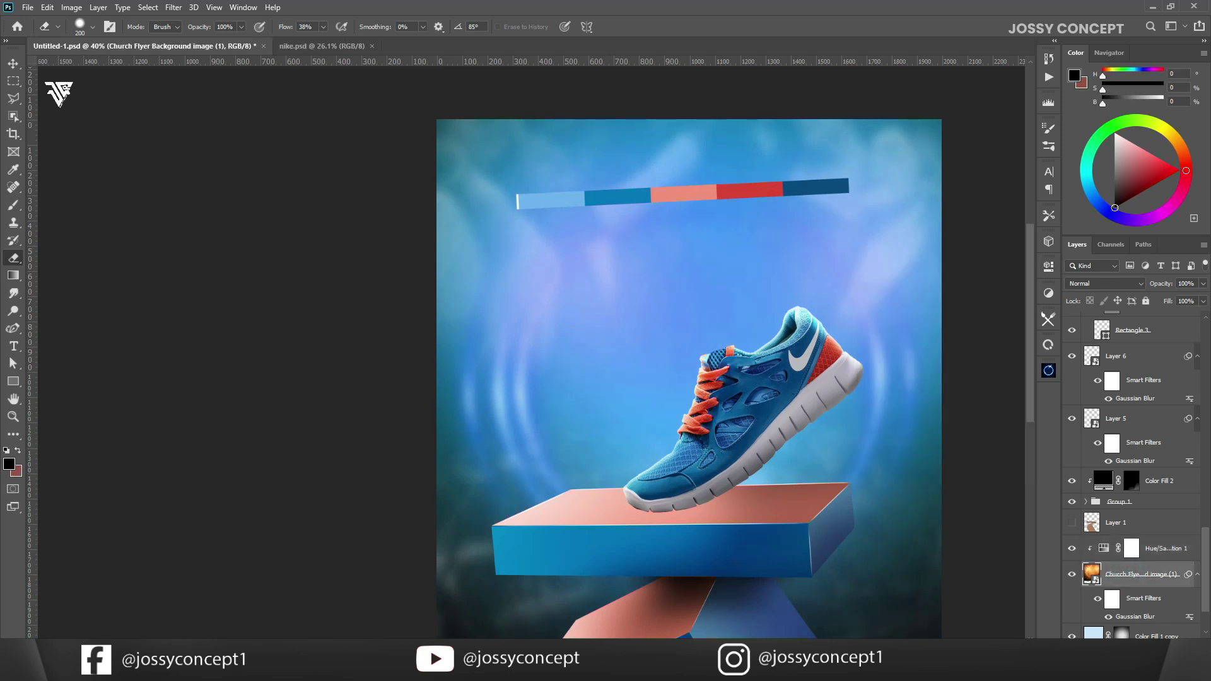
left_click(1120, 649, "alt")
left_click_drag(640, 390, 662, 371)
key("ctrl+z")
right_click(676, 371)
left_click_drag(789, 431, 744, 430)
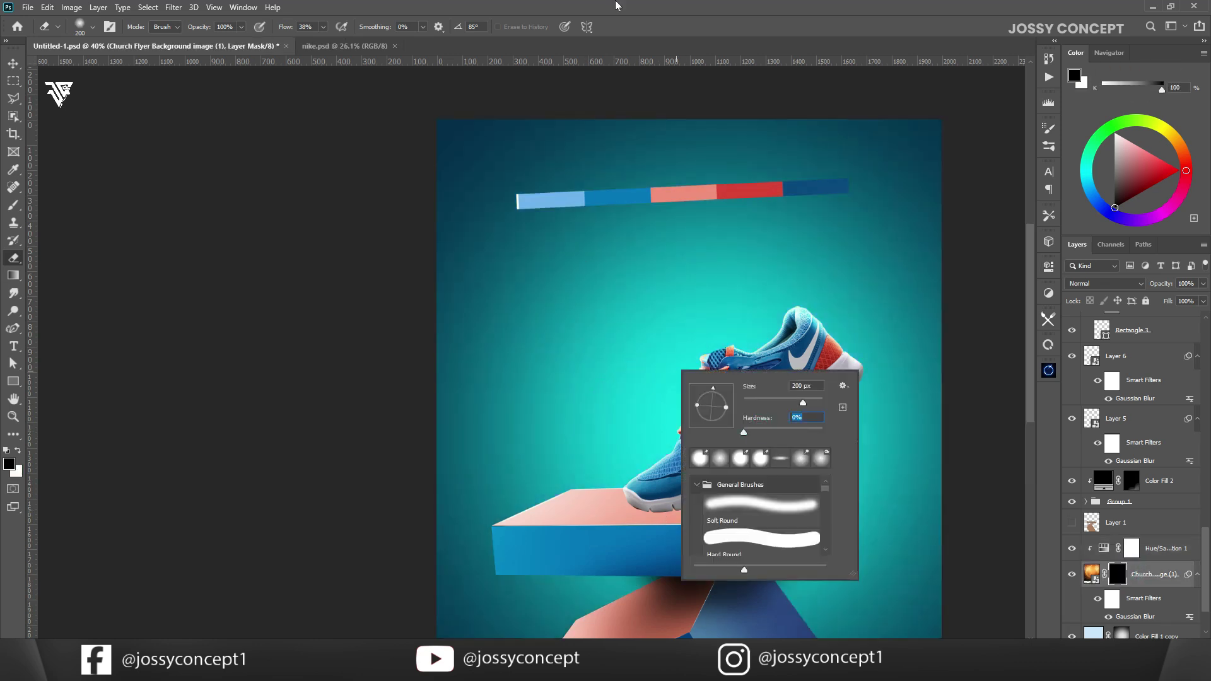
left_click(616, 3)
key("bracketright")
key("bracketright")
key("bracketright")
key("bracketright")
key("bracketright")
key("bracketright")
left_click_drag(656, 384, 571, 433)
- Move the masked background image about 386 px right and 322 px down, and erase its hard left edge on the mask
key("ctrl+t")
left_click_drag(652, 331, 748, 411)
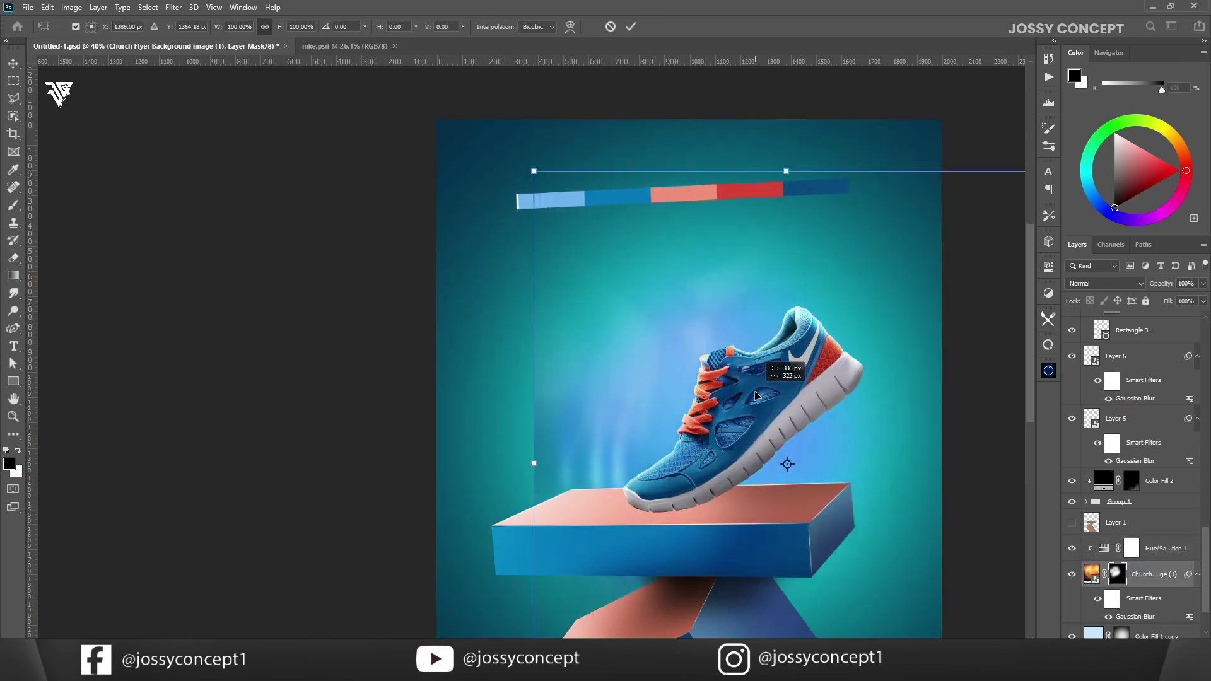
key("Return")
double_click(1134, 616)
key("Return")
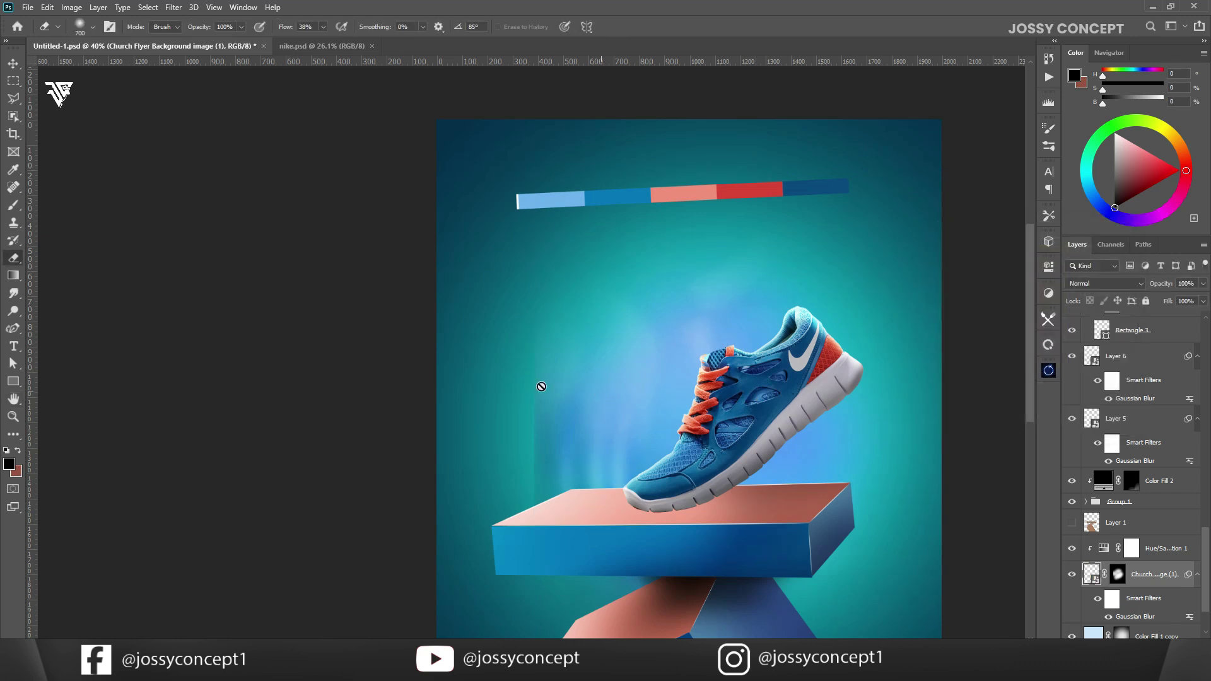
left_click_drag(497, 326, 493, 576)
- Add a Color Balance adjustment clipped to the background image and shift the tint of the glow behind the shoe
left_click(1137, 644)
left_click(1141, 537)
left_click_drag(1155, 574, 1154, 539)
left_click_drag(924, 329, 963, 381)
scroll(629, 392, "down", 5)
- Add a Brightness/Contrast adjustment, invert its mask, and reveal it behind the shoe with a large Eraser at 90% flow
left_click(1138, 645)
left_click(1128, 470)
key("ctrl+i")
left_click_drag(286, 29, 318, 29)
key("bracketright")
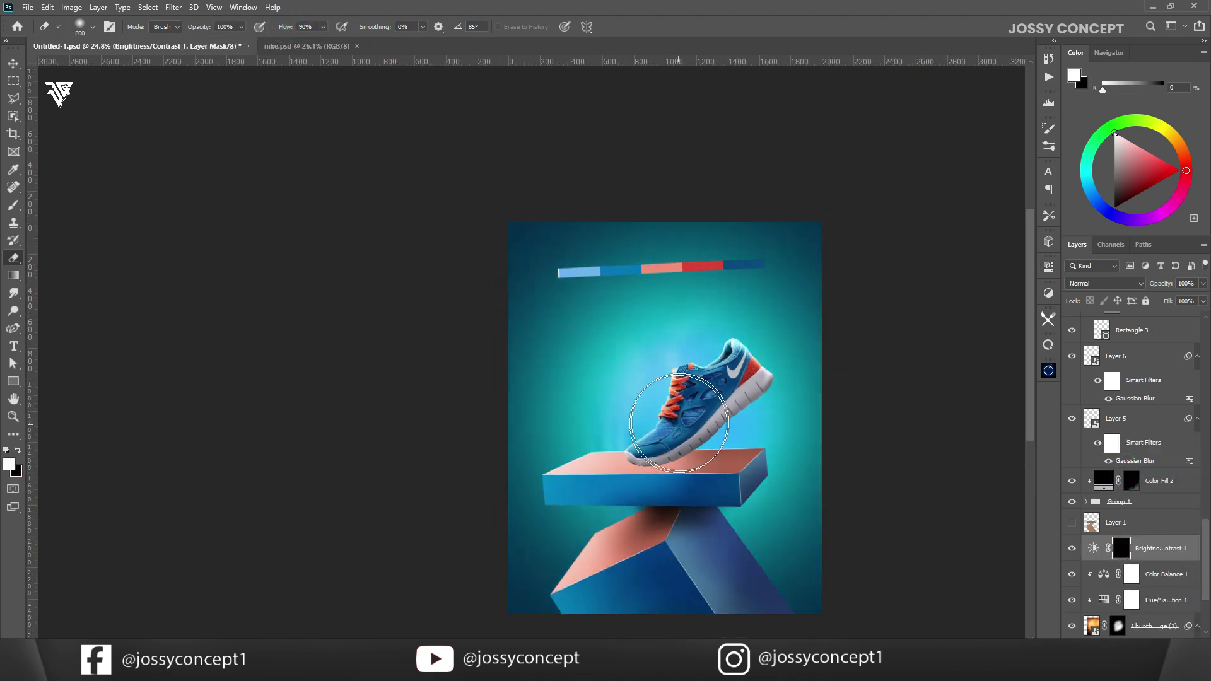
mouse_move(677, 413)
left_mouse_down()
mouse_move(659, 449)
mouse_move(577, 350)
mouse_move(616, 418)
left_mouse_up()
scroll(616, 418, "down", 2)
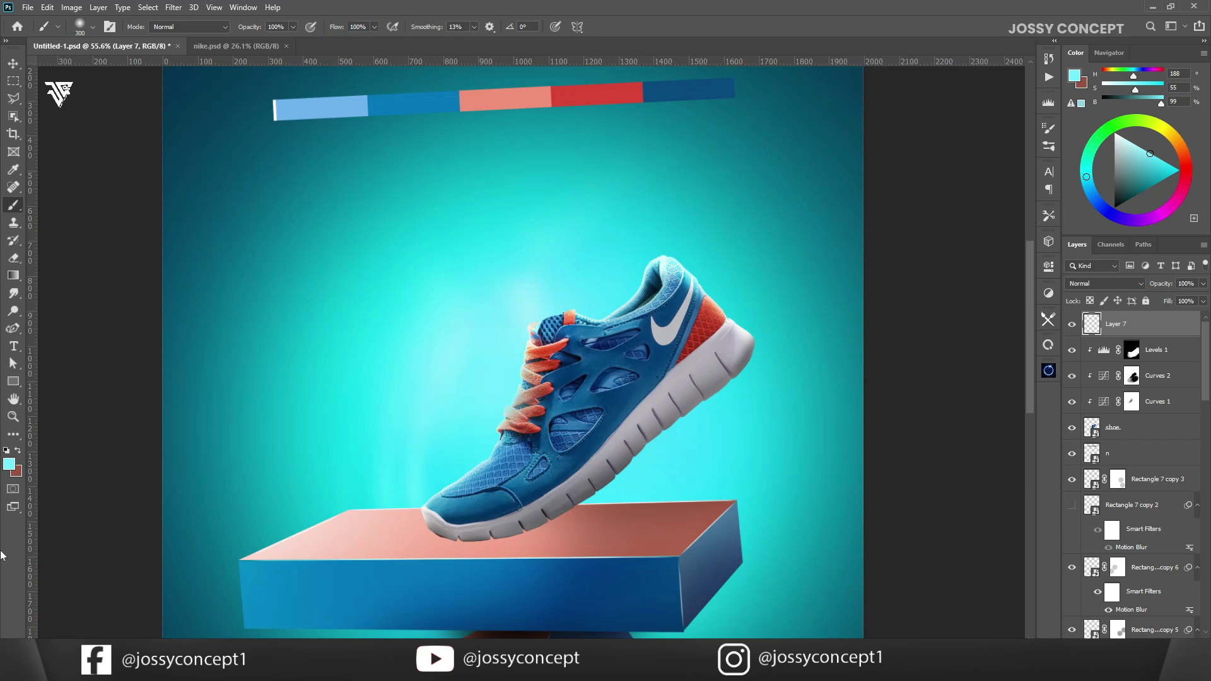
- Set the light-cyan paint layer to Screen and dab an 800 px soft glow beside the shoe's laces
left_click(1105, 284)
left_click(1104, 391)
key("bracketright")
key("bracketright")
key("bracketright")
key("bracketright")
key("bracketright")
left_click(448, 346)
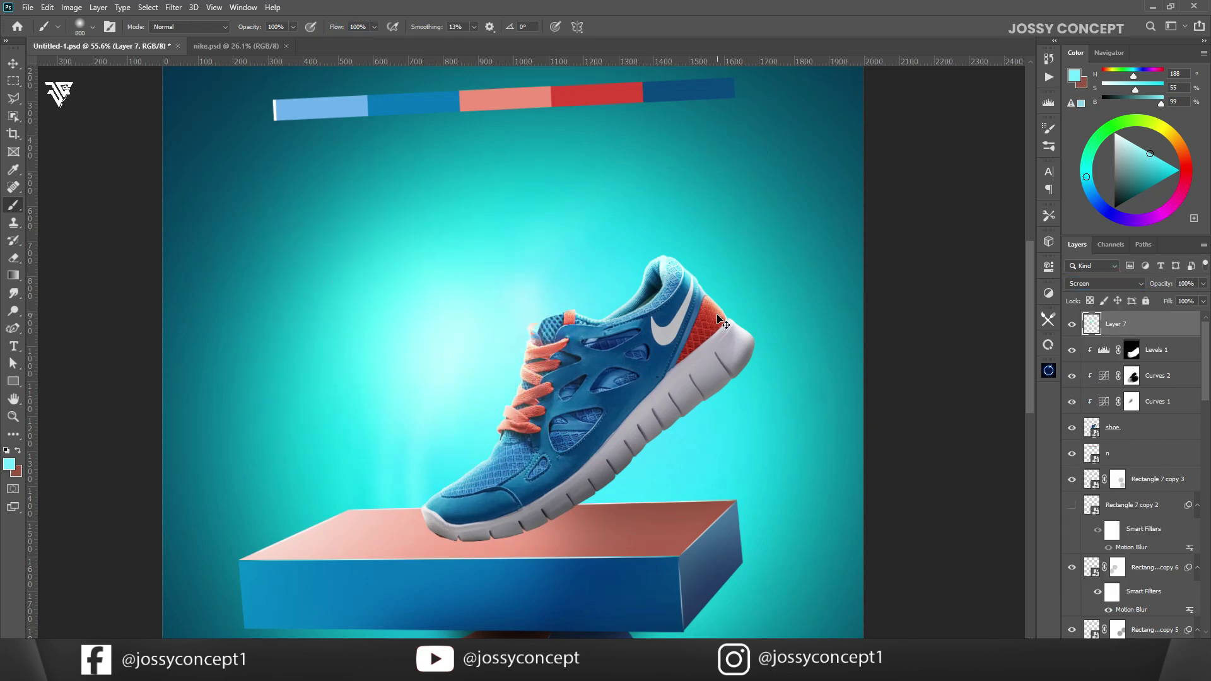
key("v")
scroll(698, 290, "down", 5)
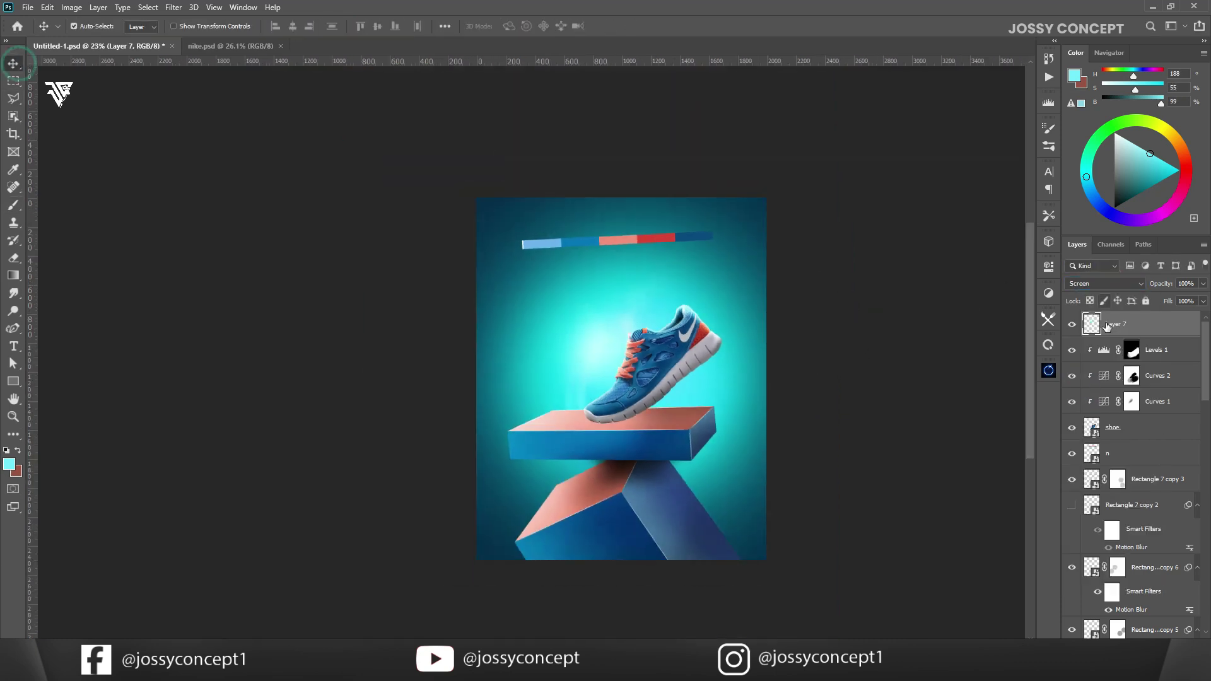
- Stamp the shoe and its Curves and Levels adjustments into a separate merged copy
left_click(1129, 429)
left_click(1161, 354, "shift")
key("ctrl+alt+shift+e")
key("ctrl+z")
key("alt+shift+e")
key("ctrl+z")
key("ctrl+alt+e")
- Convert the merged shoe copy to a smart object and move it below the shoe layer
right_click(1140, 351)
left_click(1036, 297)
scroll(708, 430, "up", 3)
key("ctrl+bracketleft")
- Flip the merged shoe copy upside down, then rotate and position it beneath the shoe as a reflection
key("ctrl+t")
left_click_drag(710, 317, 707, 463)
right_click(705, 345)
left_click(656, 403)
left_click_drag(766, 408, 504, 405)
left_click_drag(677, 320, 540, 453)
right_click(552, 439)
left_click(606, 634)
left_click_drag(613, 520, 766, 511)
left_click_drag(640, 487, 646, 494)
- Reshape the flipped shoe so its toe meets the sole of the original, and apply the transform
right_click(646, 493)
left_click(671, 411)
left_click_drag(554, 460, 558, 449)
left_click(612, 26)
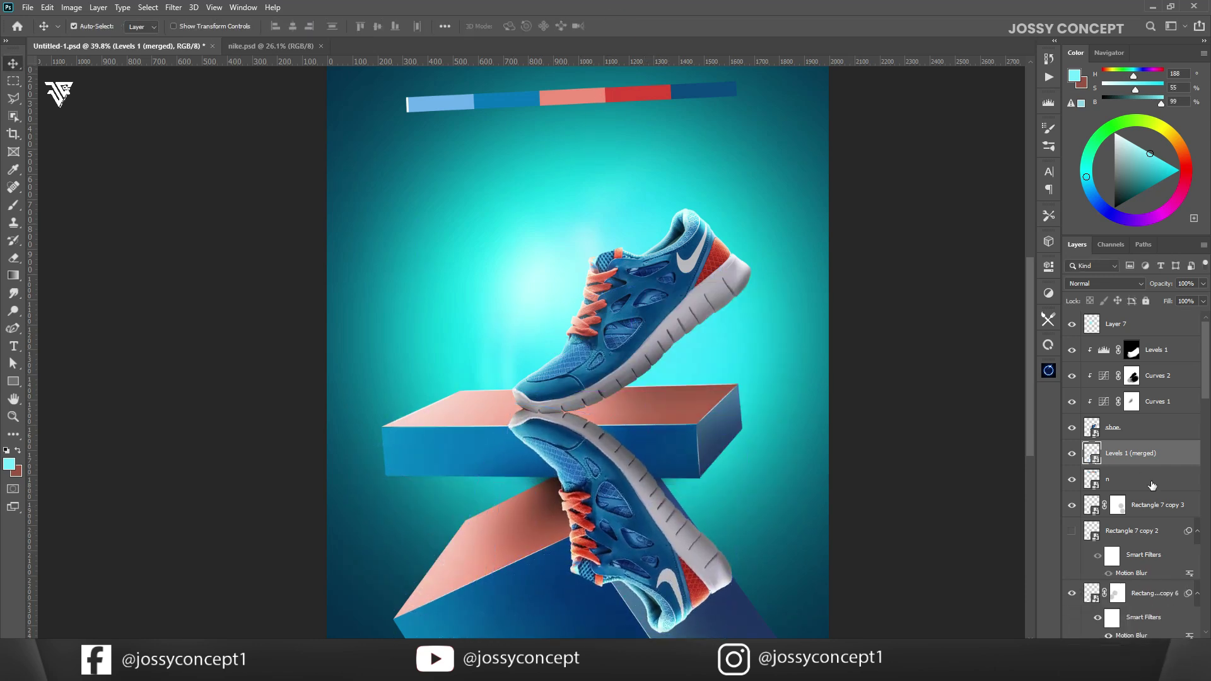
- Add a mask to the reflection, reduce its opacity to 71%, and invert the mask to hide it
left_click(1121, 644)
left_click_drag(1164, 284, 1146, 284)
key("ctrl+i")
- Reveal a faint reflection on the podium's top face under the toe using a flattened, soft 200 px Eraser at -5°
key("e")
right_click(669, 392)
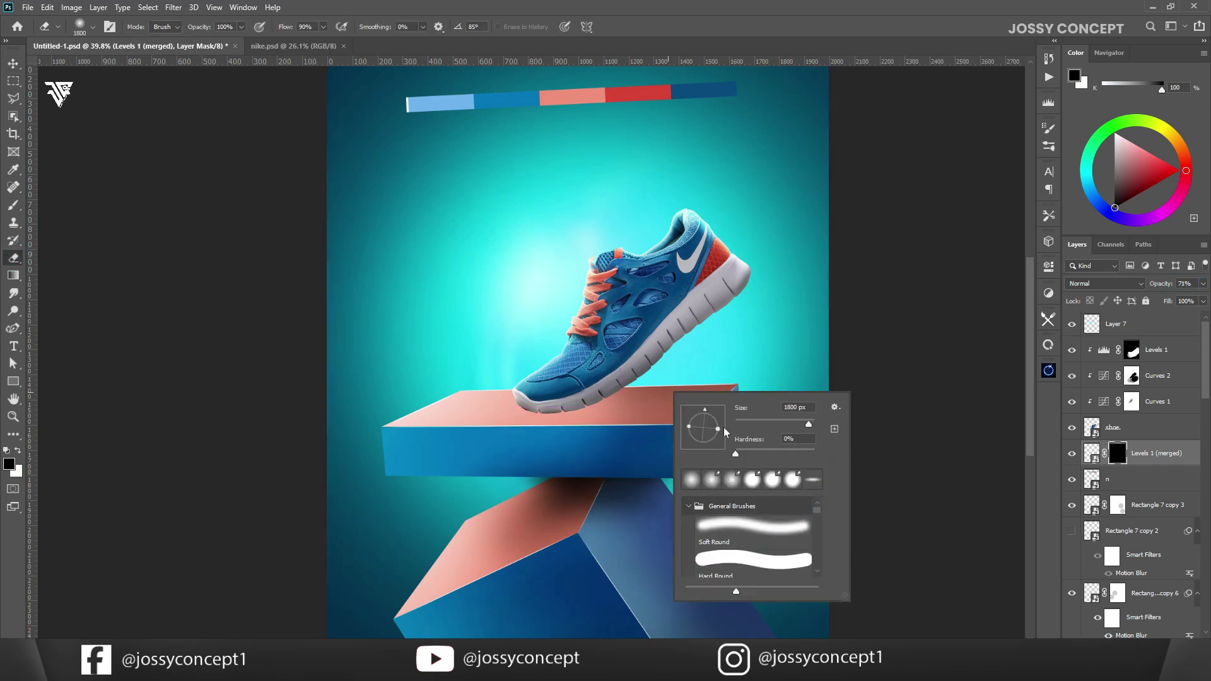
type("60")
key("Return")
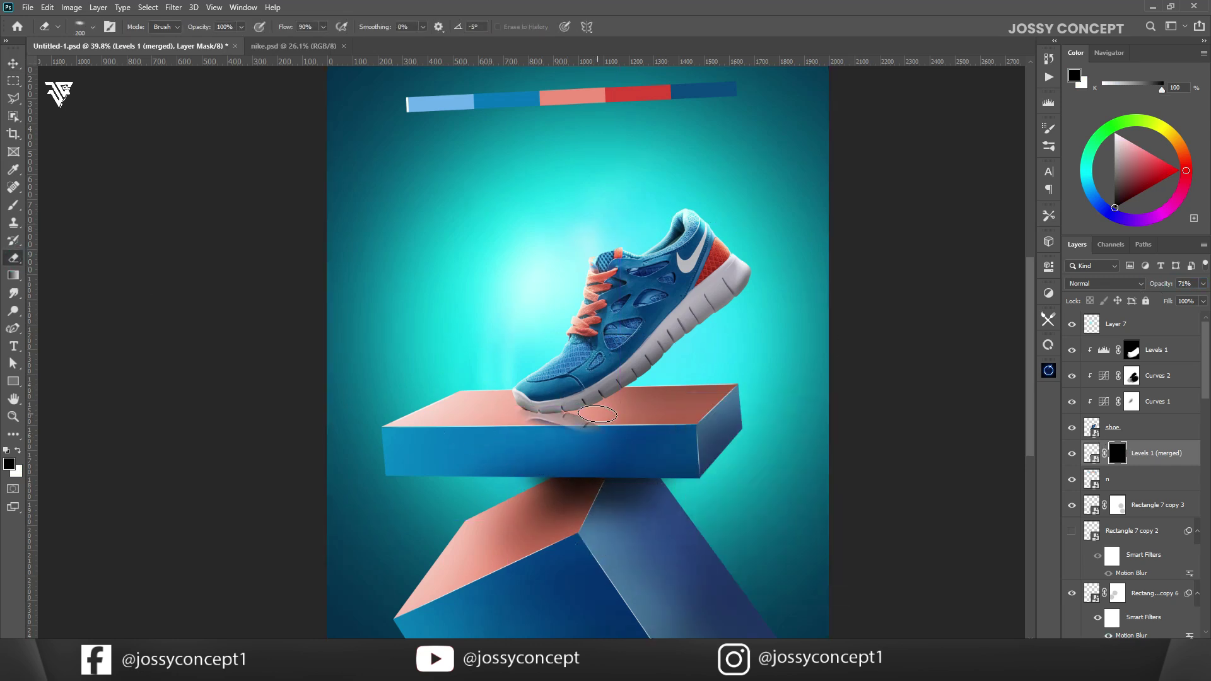
scroll(598, 415, "up", 3)
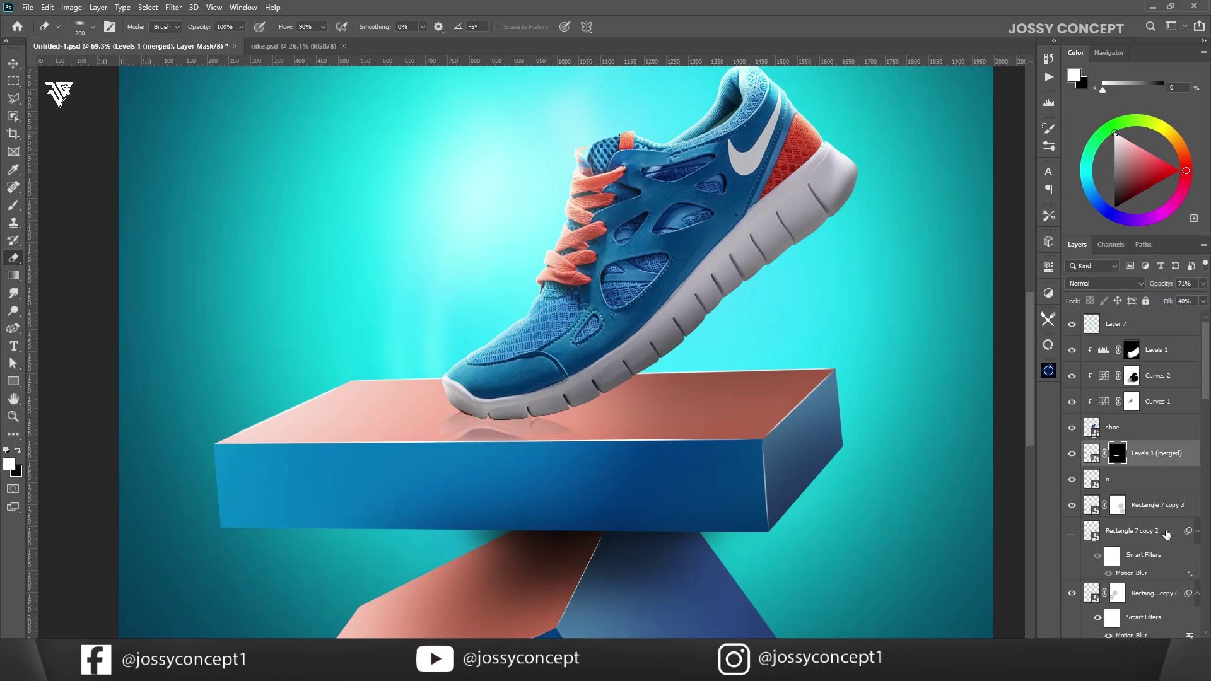
- Create a layer above the reflection and paint a black contact shadow under the toe with a flattened soft brush
left_click(1167, 645)
left_click(7, 450)
right_click(581, 419)
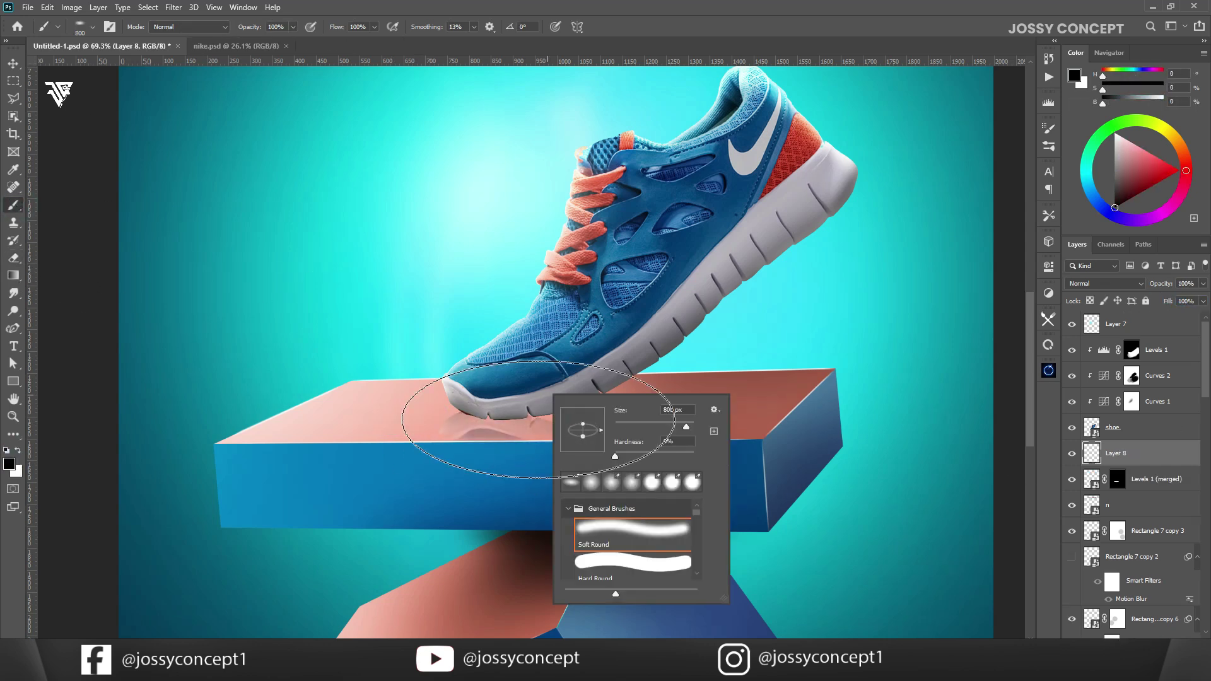
key("Return")
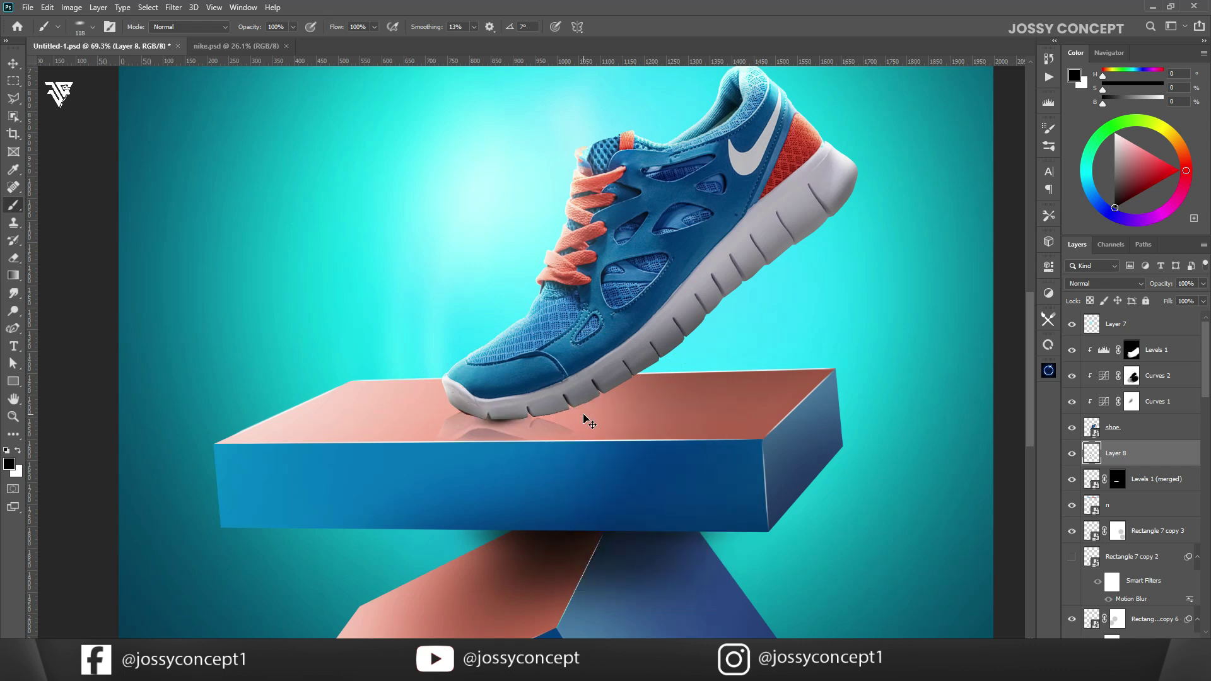
right_click(583, 415)
left_click_drag(681, 447, 704, 449)
mouse_move(473, 418)
left_mouse_down()
mouse_move(556, 421)
mouse_move(583, 396)
left_mouse_up()
- Enlarge the flattened brush to 400 px and build up the contact shadow beneath the front of the sole
key("bracketright")
key("bracketright")
key("bracketright")
key("bracketright")
key("bracketright")
scroll(637, 421, "down", 4)
scroll(663, 431, "up", 3)
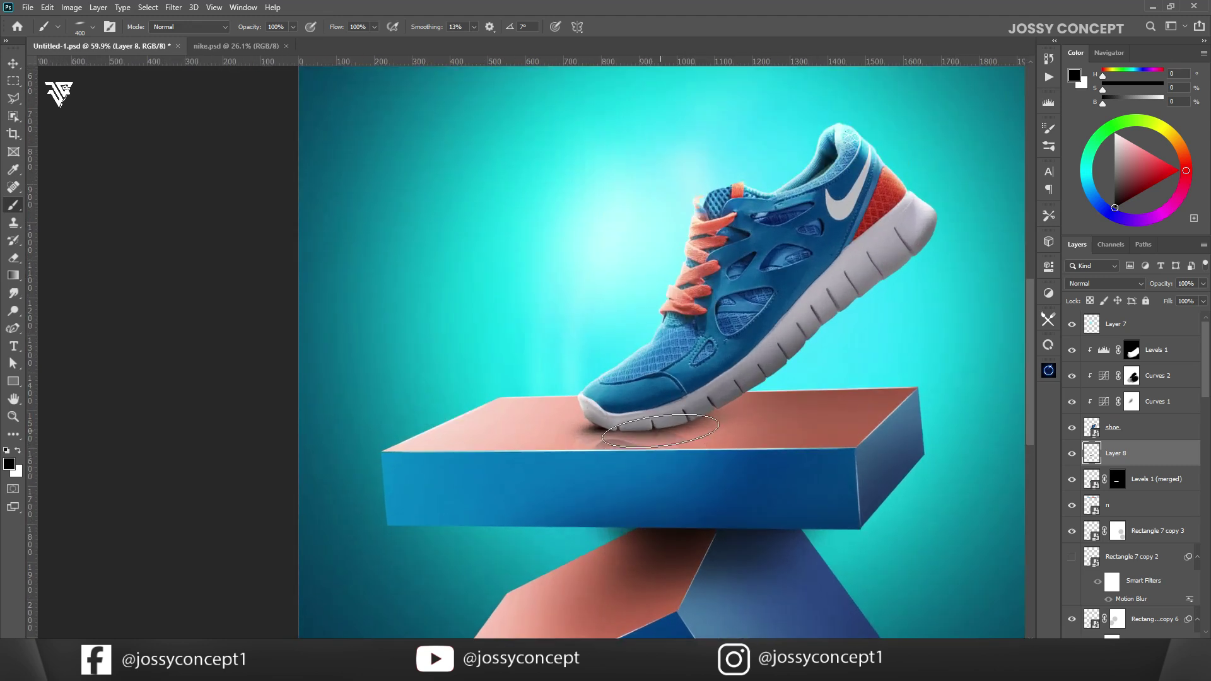
- Add a second shadow layer, shift its shadow right beneath the sole, and trim the Layer 8 shadow with a large Eraser
key("ctrl+shift+alt+n")
key("ctrl+t")
left_click_drag(721, 419, 767, 417)
left_click(1107, 479)
key("e")
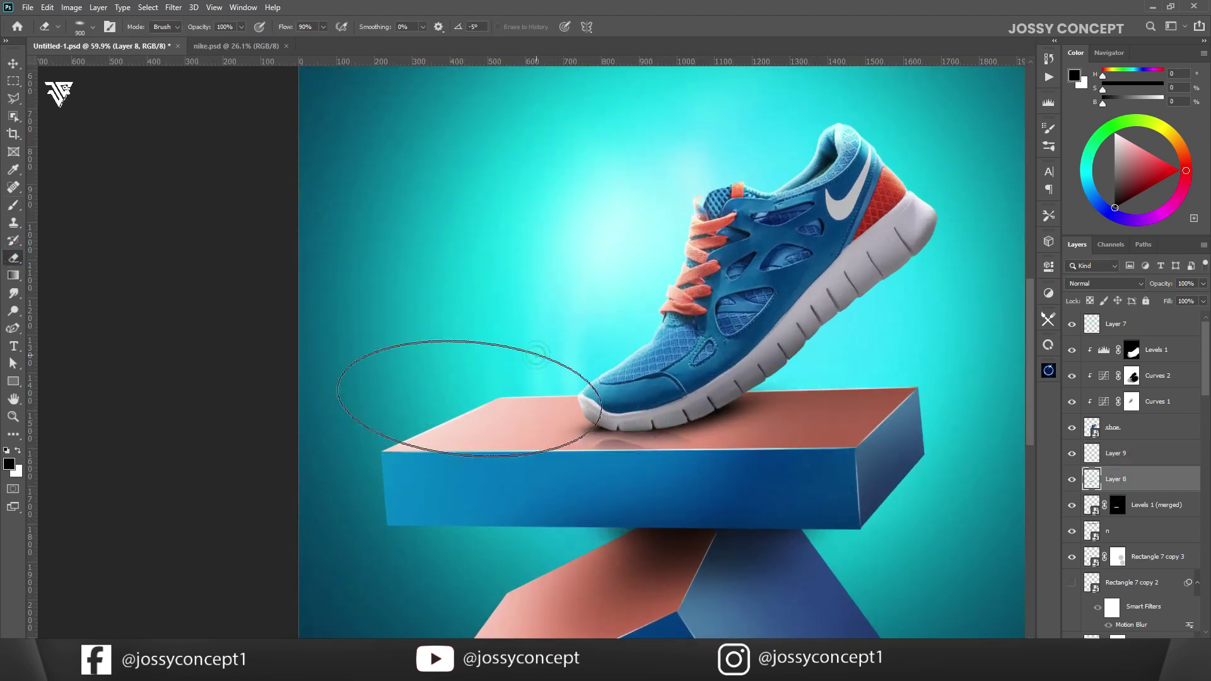
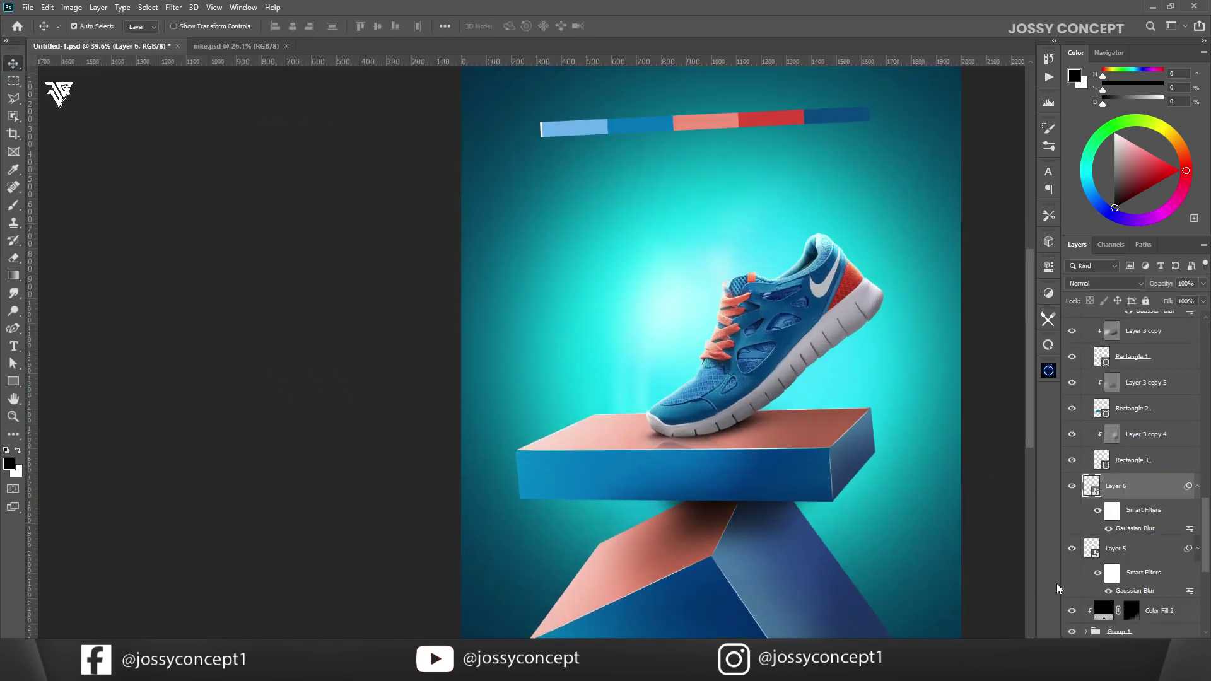
- Create a merged copy of the Color Fill 2 copy and Group 2 layers and convert it into a smart object
scroll(829, 492, "down", 3)
left_click(833, 501)
scroll(1072, 457, "up", 1)
left_click(1086, 402)
left_click(834, 484)
left_click(1086, 403)
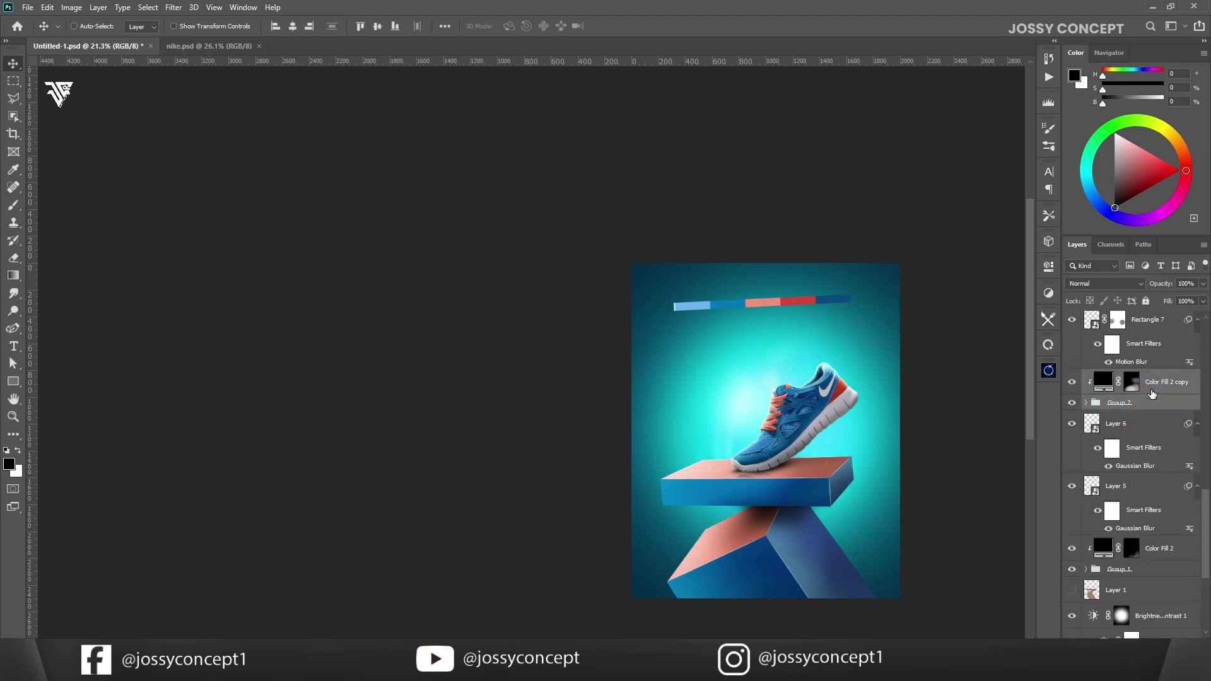
key("ctrl+alt+e")
right_click(1157, 385)
left_click(1072, 294)
- Delete an unneeded layer and group the Rectangle layers above the merged podium copy
scroll(1125, 381, "up", 3)
left_click(1140, 478)
key("Delete")
scroll(1144, 404, "up", 4)
left_click(1151, 383, "shift")
key("ctrl+g")
- Duplicate the merged reflection layer and move the duplicate down the layer stack to sit above Color Fill 2
left_click(1168, 332)
left_click(1072, 328)
left_click(1072, 329)
key("ctrl+j")
left_click_drag(1145, 333, 1138, 409)
right_click(1120, 393)
left_click(1120, 416)
- Transform the reflection duplicate and shift it down onto the lower block's salmon face
key("ctrl+t")
mouse_move(804, 511)
left_mouse_down()
mouse_move(781, 574)
mouse_move(715, 564)
mouse_move(729, 548)
left_mouse_up()
right_click(787, 569)
left_click(807, 562)
key("Return")
- Reveal the reflection across the lower block's salmon face through its mask and reapply the Gaussian Blur filter
left_click(1119, 425)
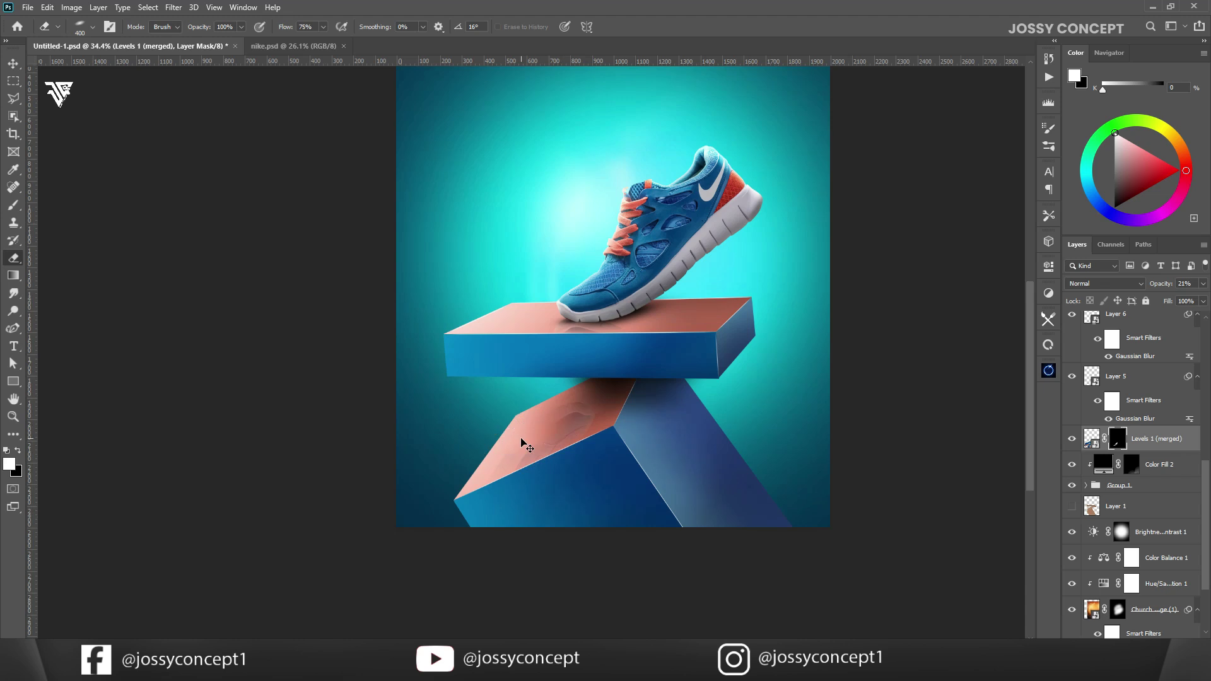
key("x")
left_click_drag(528, 432, 426, 460)
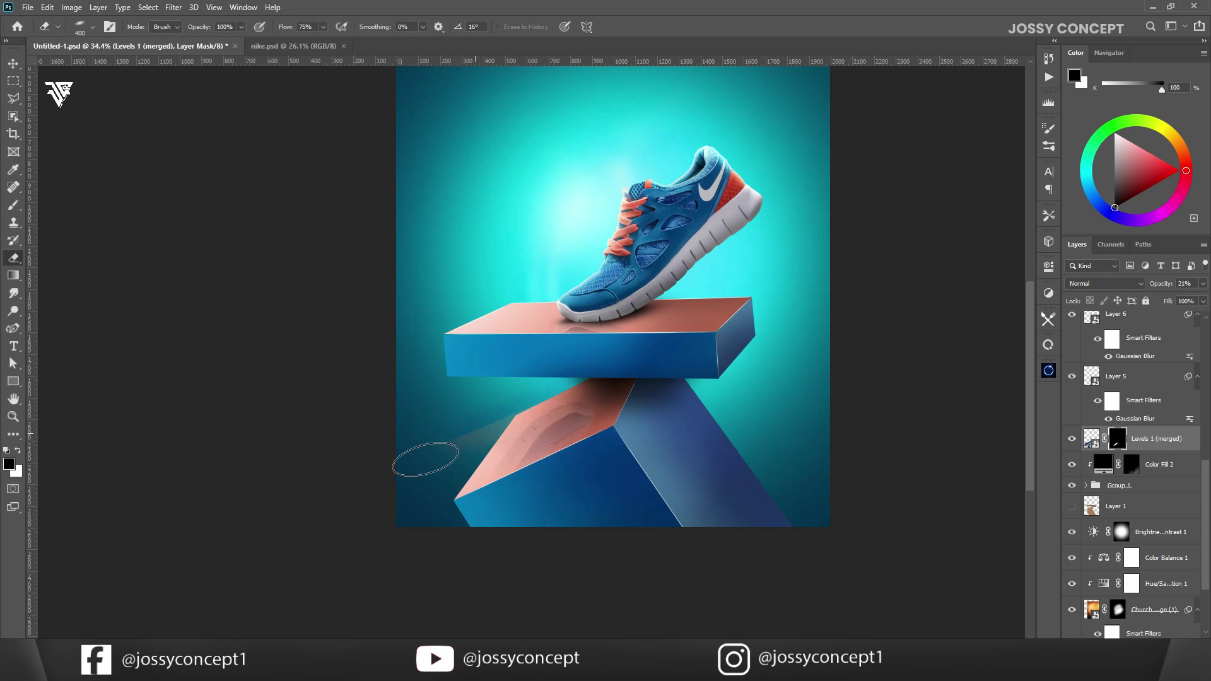
left_click(174, 7)
left_click(179, 17)
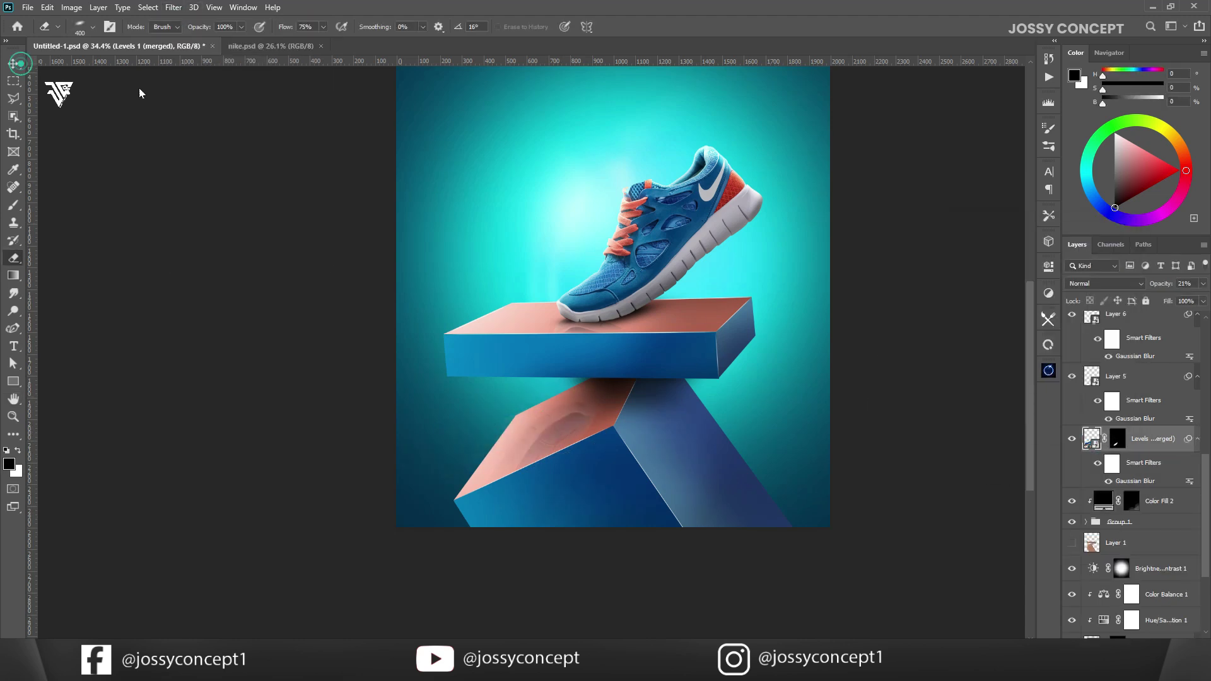
- Duplicate the shoe layer above its adjustments and split the copy's Blend If Underlying Layer shadow slider to 0/142
scroll(684, 235, "up", 4)
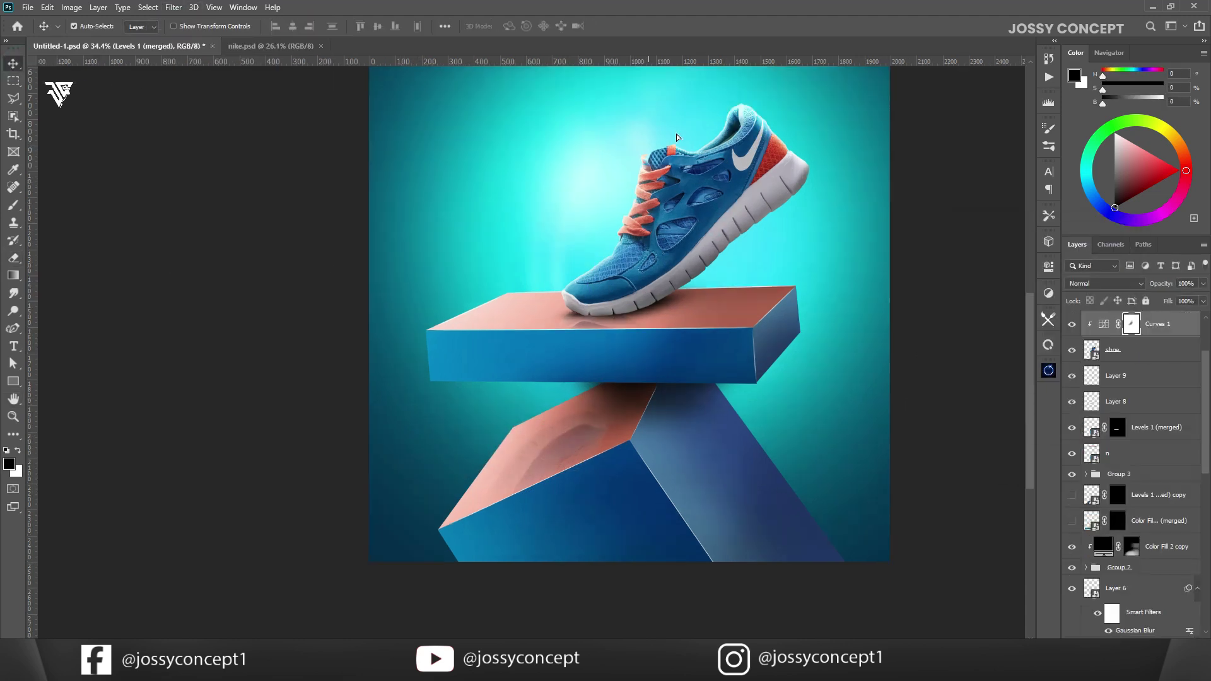
left_click_drag(1132, 431, 1142, 344)
right_click(1149, 352)
left_click(986, 125)
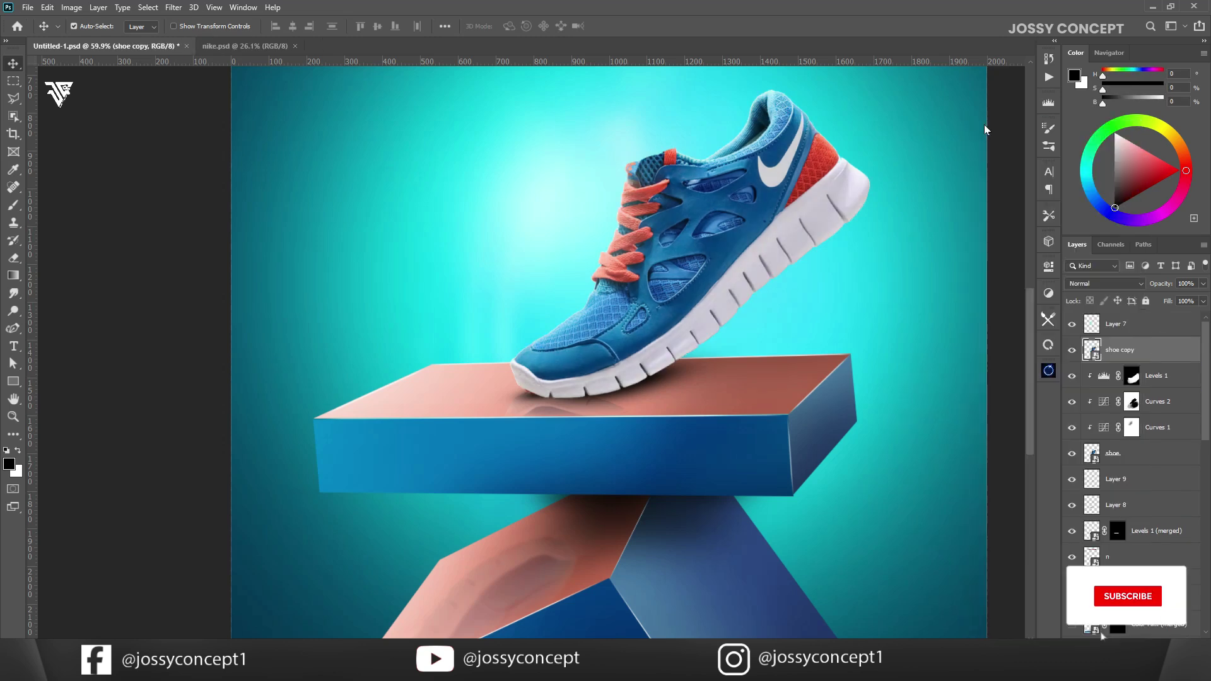
left_click_drag(882, 516, 889, 523)
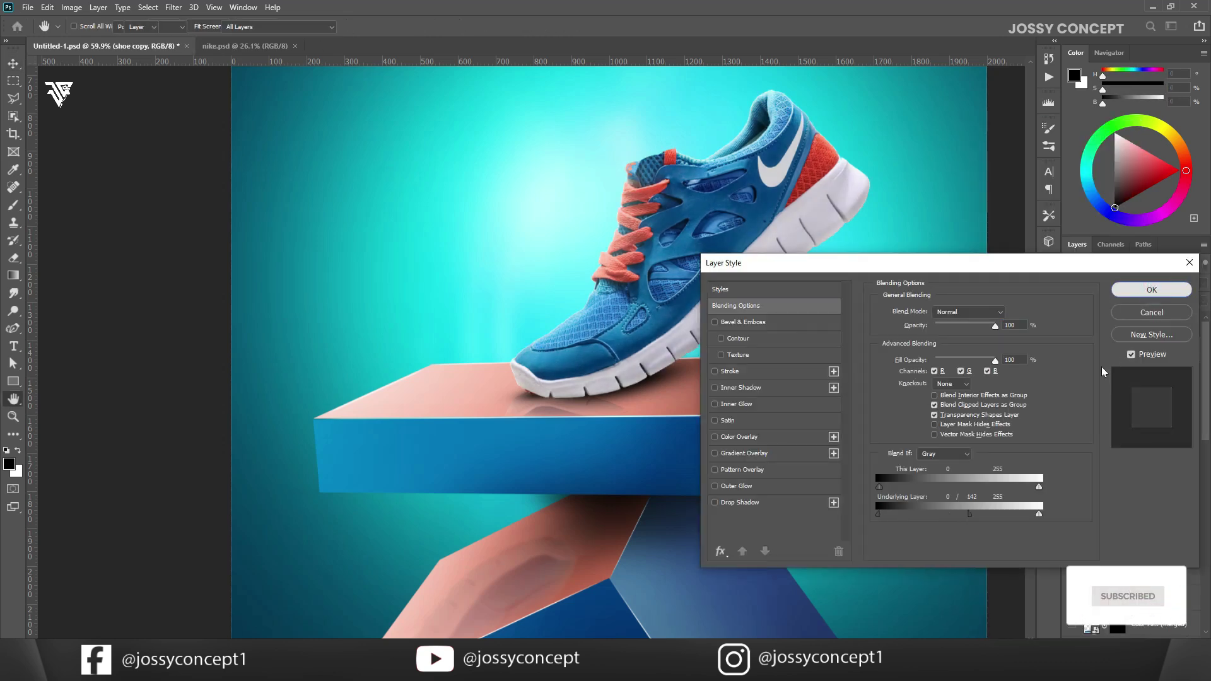
left_click(1152, 291)
- Hide the original shoe and set the shoe copy's Blend If This Layer shadow slider to 67
left_click(1072, 453)
right_click(1123, 346)
left_click(1005, 125)
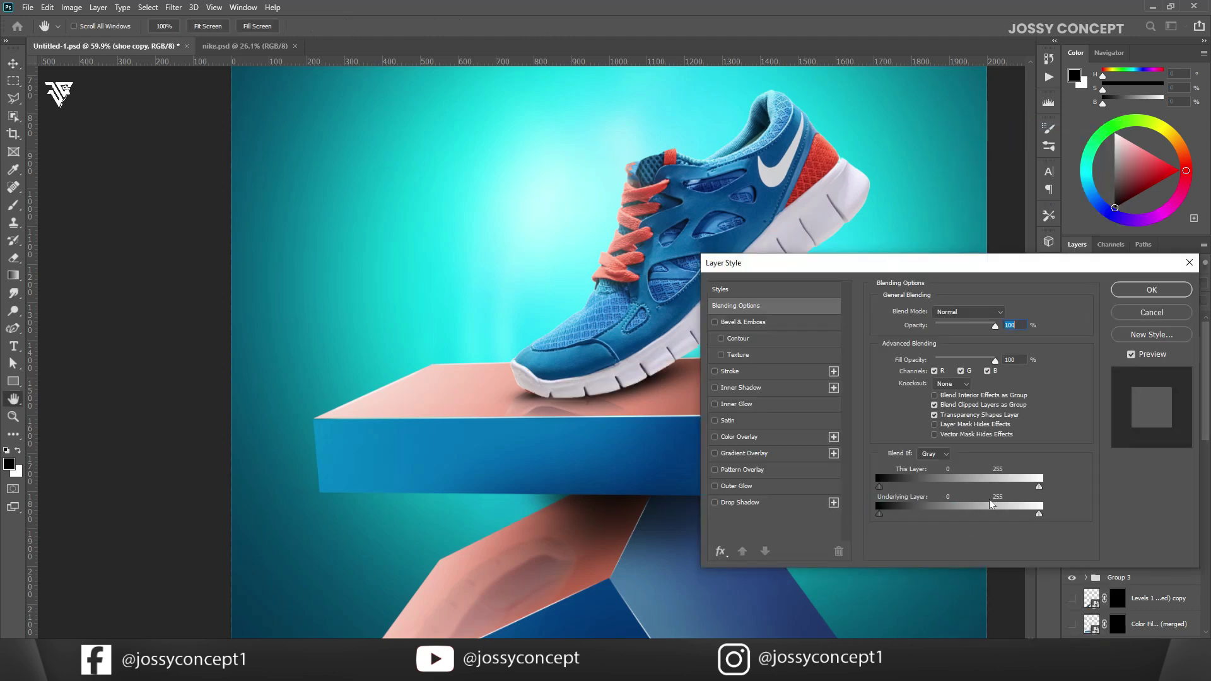
mouse_move(1039, 515)
left_mouse_down()
mouse_move(1000, 521)
mouse_move(1071, 522)
mouse_move(1040, 516)
left_mouse_up()
left_click_drag(879, 486, 918, 487)
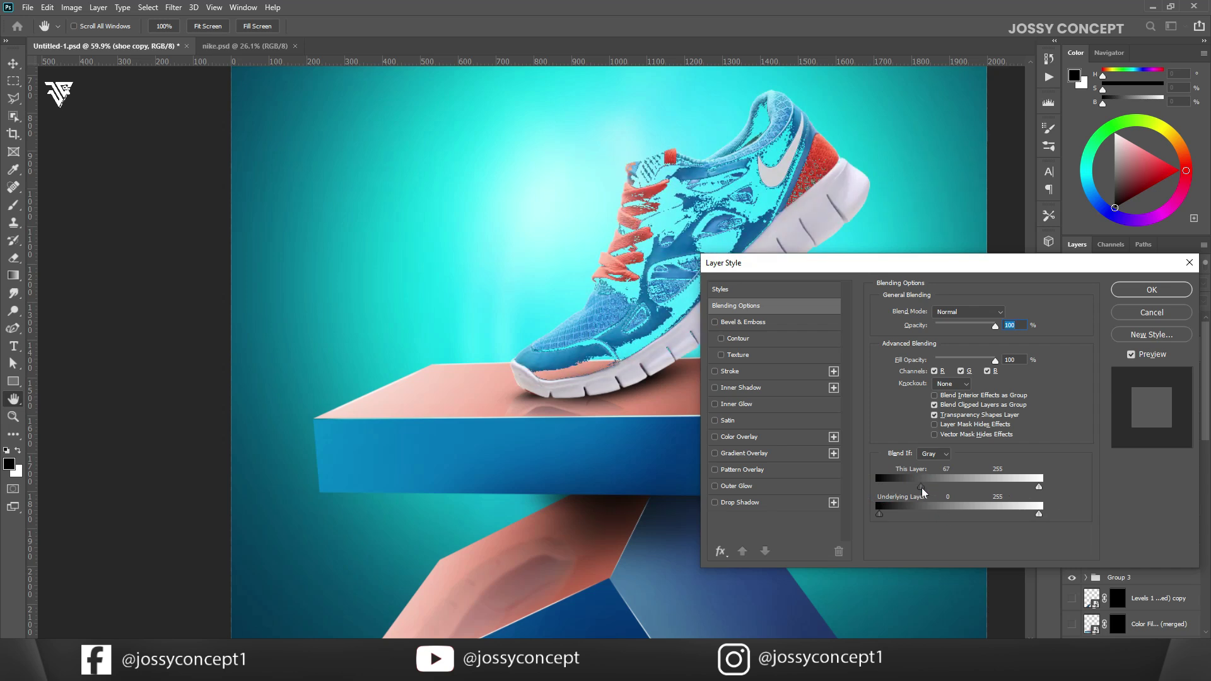
left_click(1152, 289)
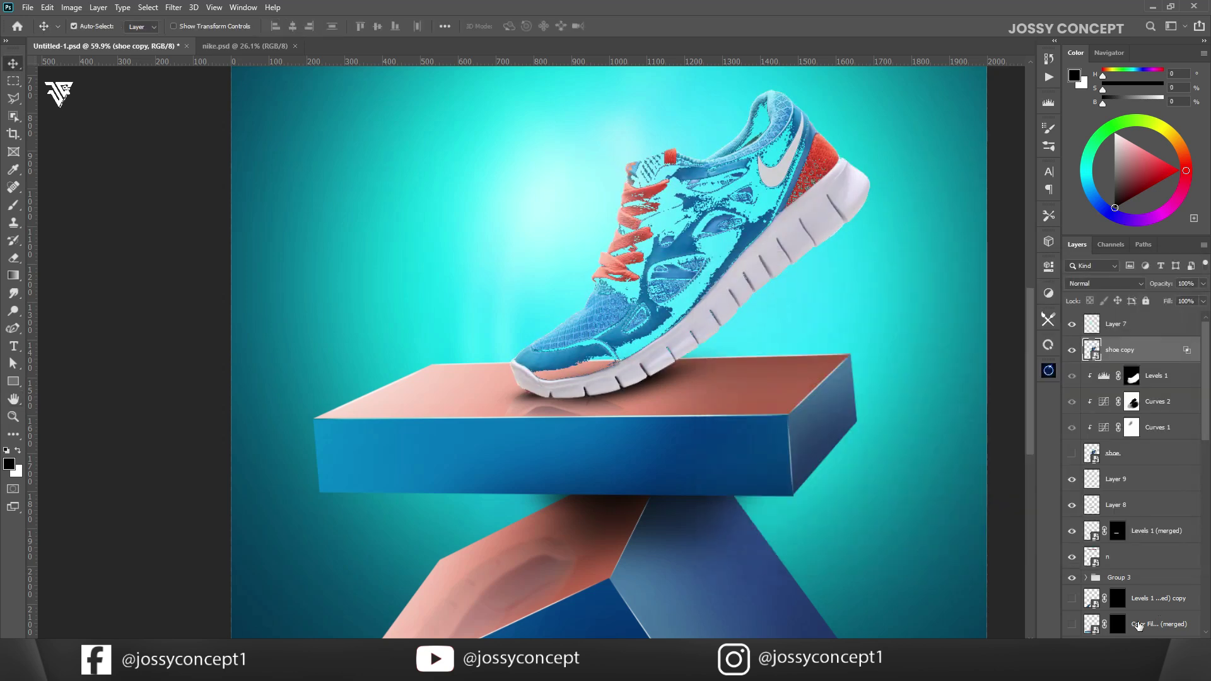
- Duplicate the shoe copy, hide the source copy, and convert the duplicate into a smart object
left_click(1123, 645)
left_click(1189, 351)
scroll(749, 252, "up", 6)
right_click(1154, 353)
key("ctrl+j")
left_click(1072, 376)
right_click(1117, 352)
left_click(989, 240)
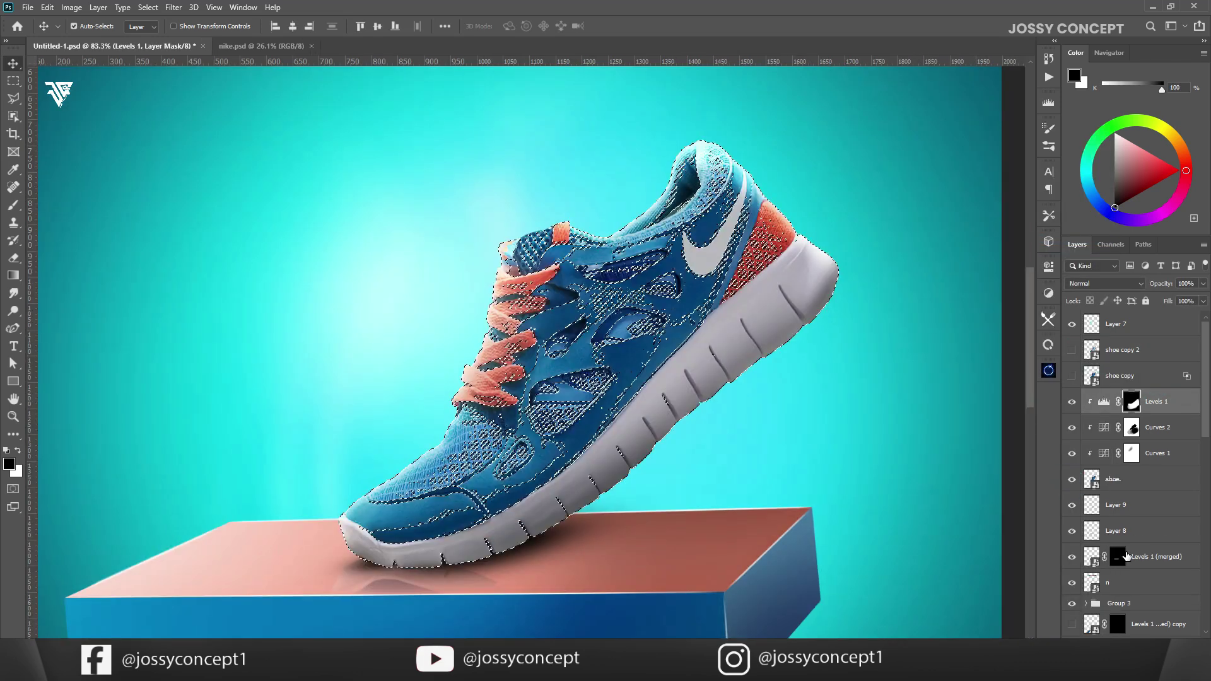
- Add a clipped Curves adjustment masked to the shoe's lighter tones, pull its midtones down, and slightly feather the mask
left_click(1137, 645)
left_click(1135, 490)
left_click(935, 477)
mouse_move(1014, 337)
left_mouse_down()
mouse_move(1016, 362)
mouse_move(1014, 337)
left_mouse_up()
left_click_drag(958, 385, 964, 403)
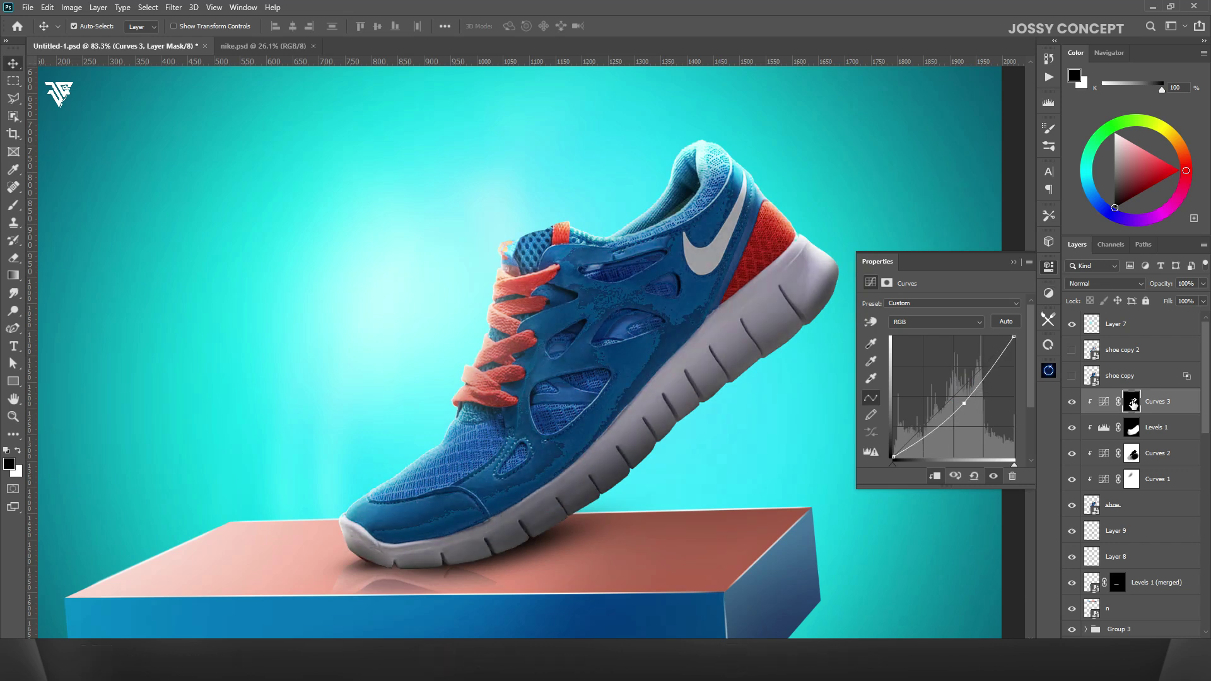
left_click(1134, 404)
left_click_drag(870, 386, 883, 388)
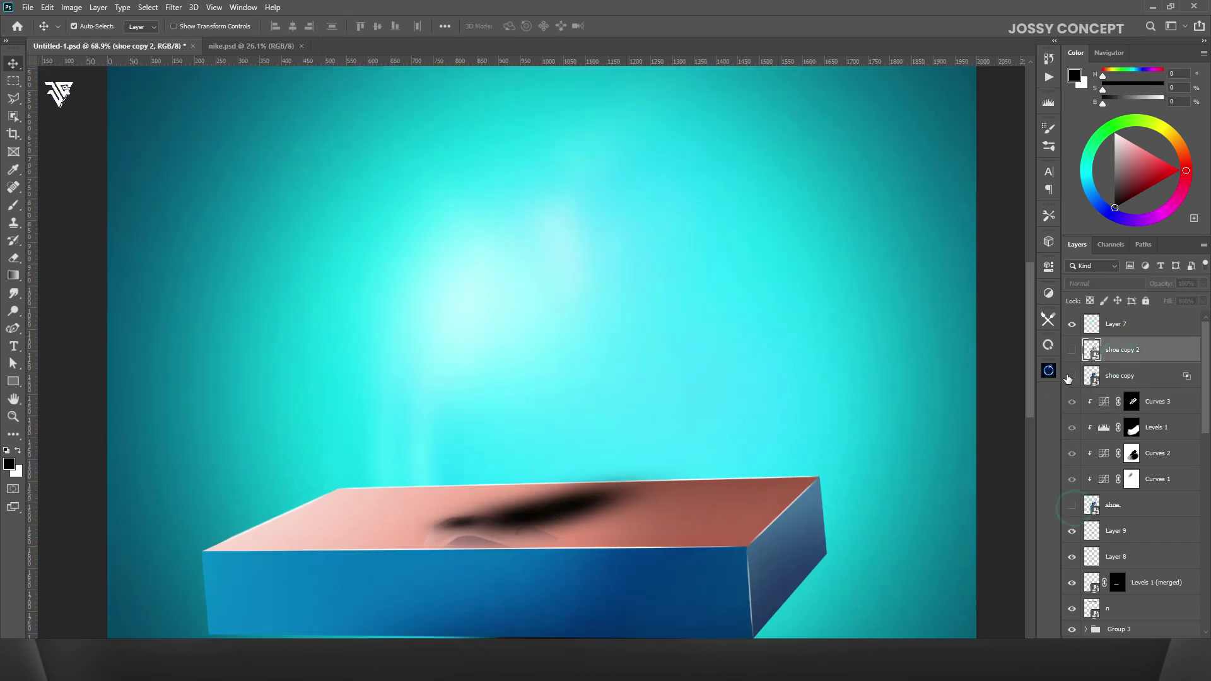
- Split the shoe copy's Blend If This Layer highlight slider to 103/132 and convert the layer into a smart object
right_click(1113, 376)
left_click(972, 127)
left_click_drag(1042, 487, 964, 494)
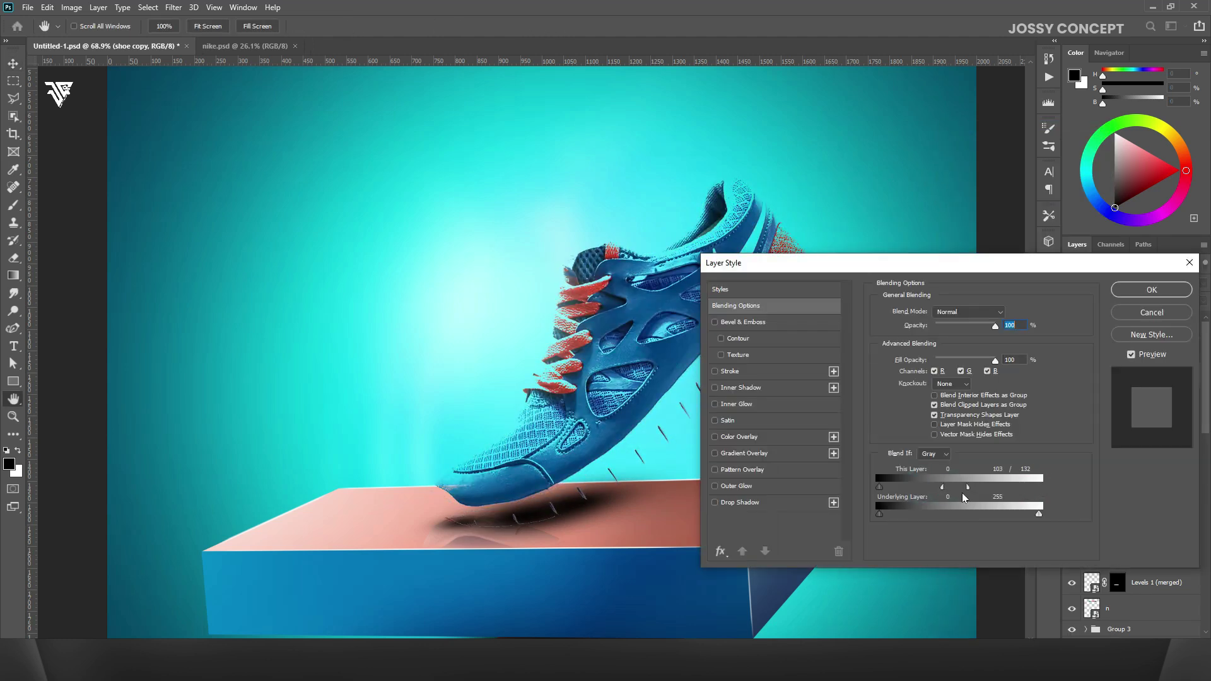
left_click(1152, 290)
right_click(1121, 376)
left_click(1021, 238)
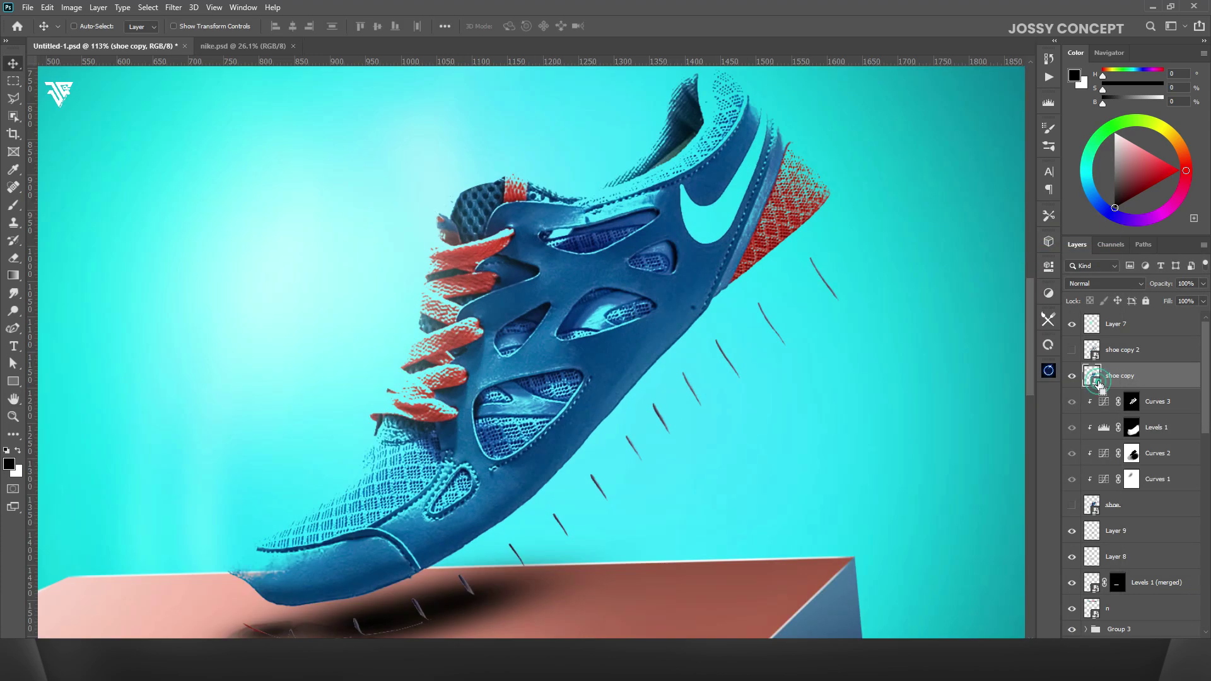
- Load the shoe copy's dark tones as a selection, hide that copy, and show the original shoe again
left_click(1094, 381, "ctrl")
left_click(1072, 376)
left_click(1072, 506)
left_click(1136, 645)
left_click(1134, 427)
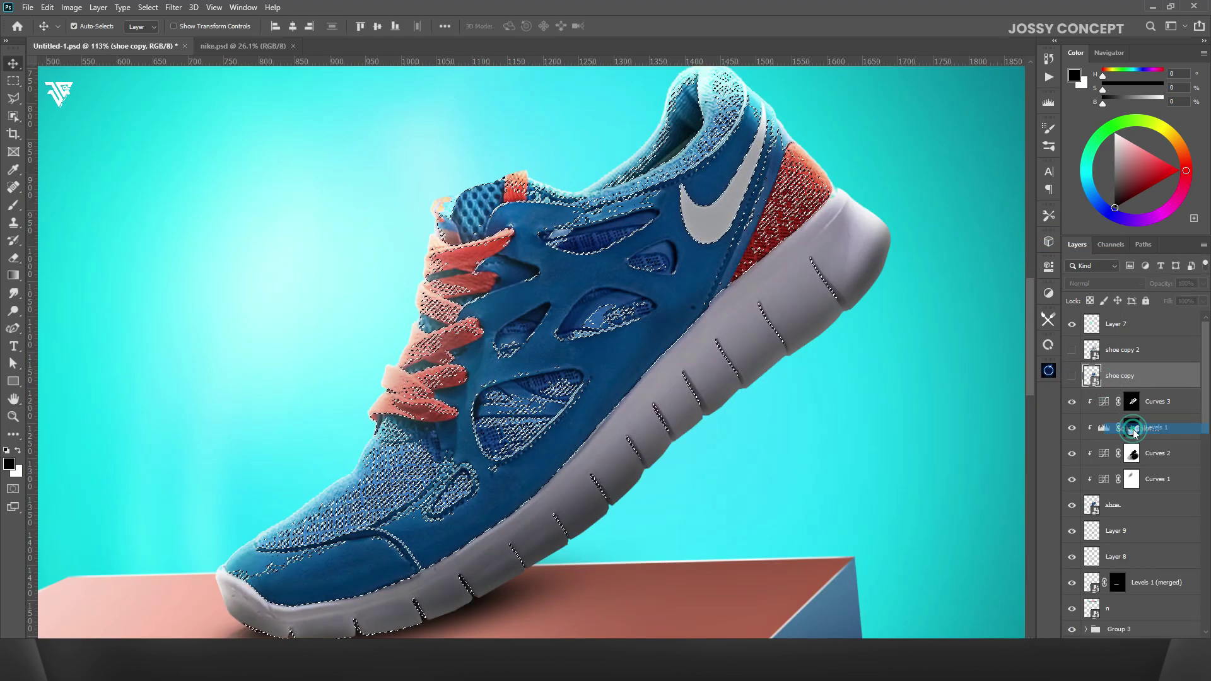
key("Escape")
- Add a clipped Curves adjustment above Curves 3 from the selection and lift its midtones to brighten the shoe's dark areas
left_click(1135, 646)
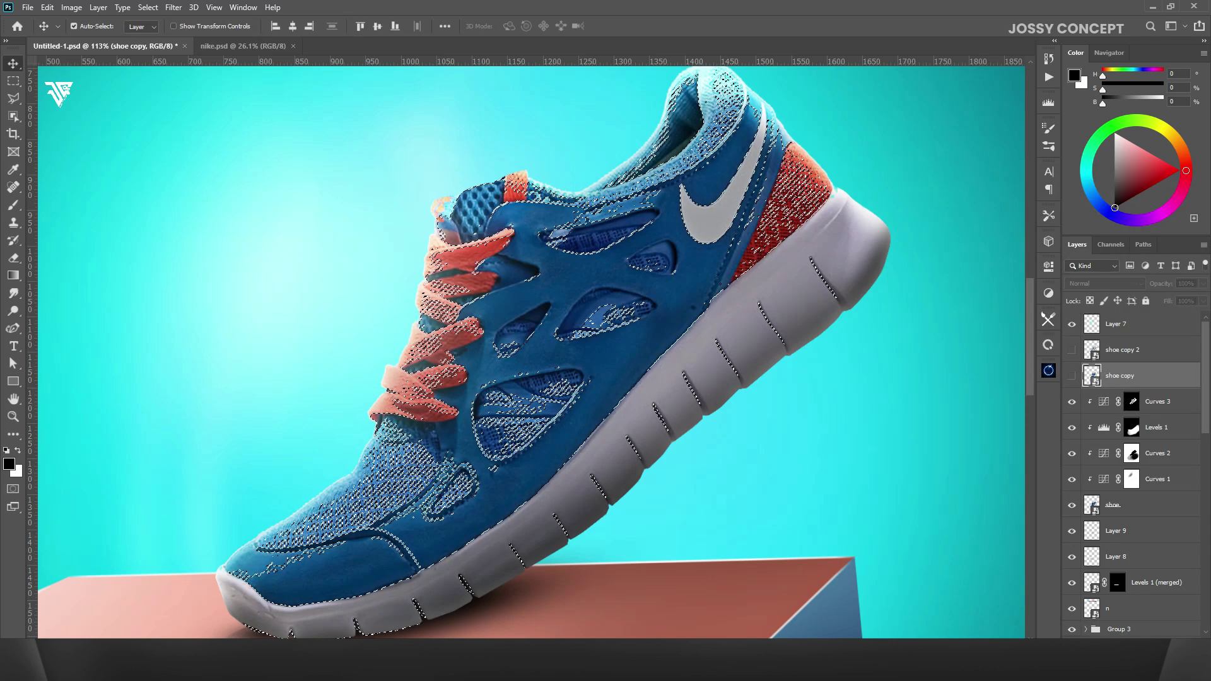
left_click(1135, 646)
left_click(1152, 488)
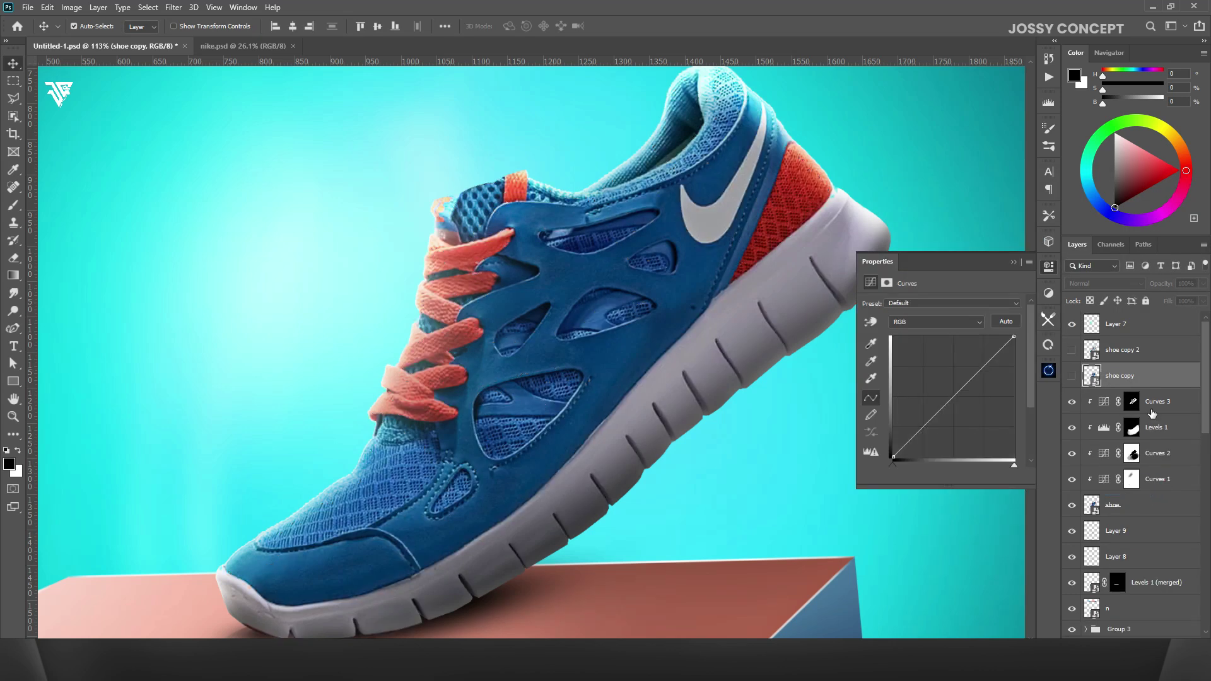
left_click(1146, 409)
left_click(1103, 402)
left_click_drag(954, 391, 960, 383)
- Check the Curves 4 mask and set the adjustment's opacity to 63%
scroll(681, 395, "down", 3)
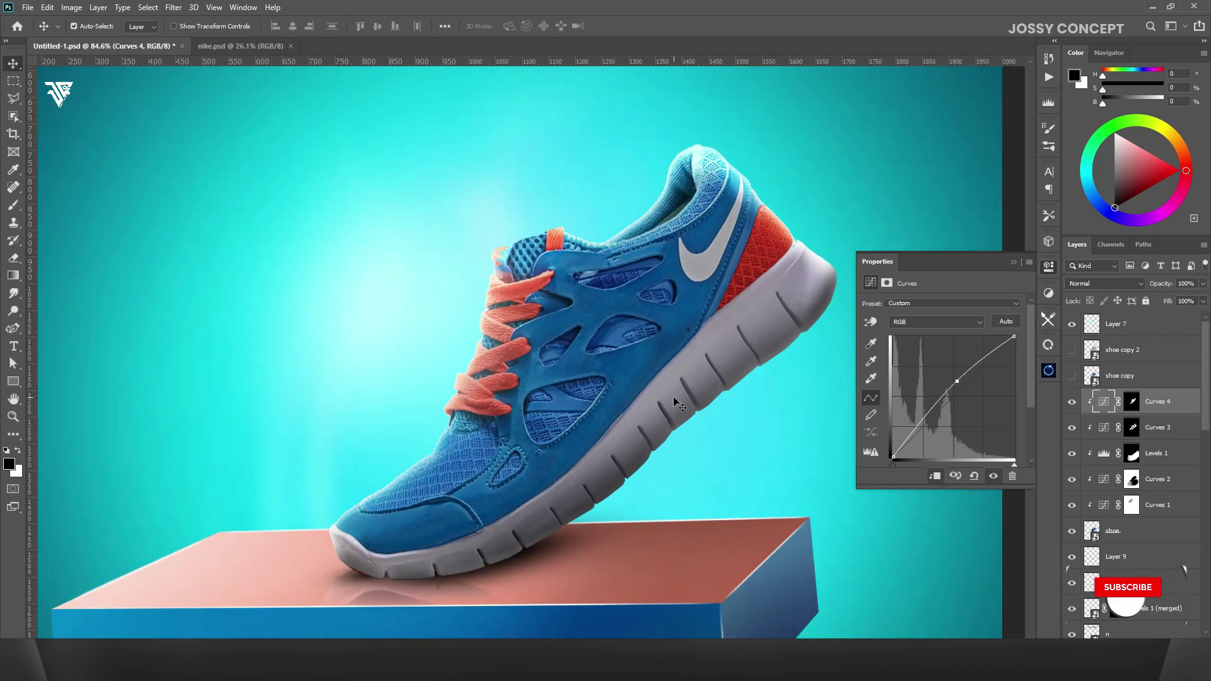
double_click(1131, 401)
scroll(822, 413, "down", 4)
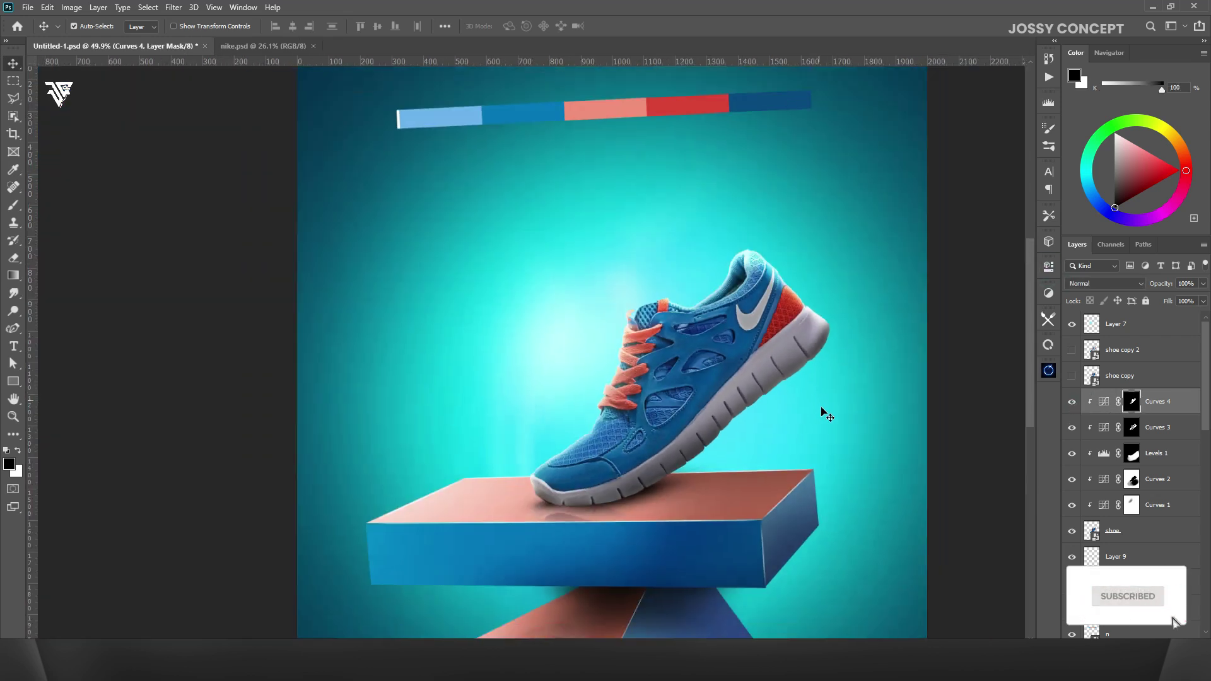
left_click_drag(1167, 284, 1157, 284)
scroll(848, 463, "down", 4)
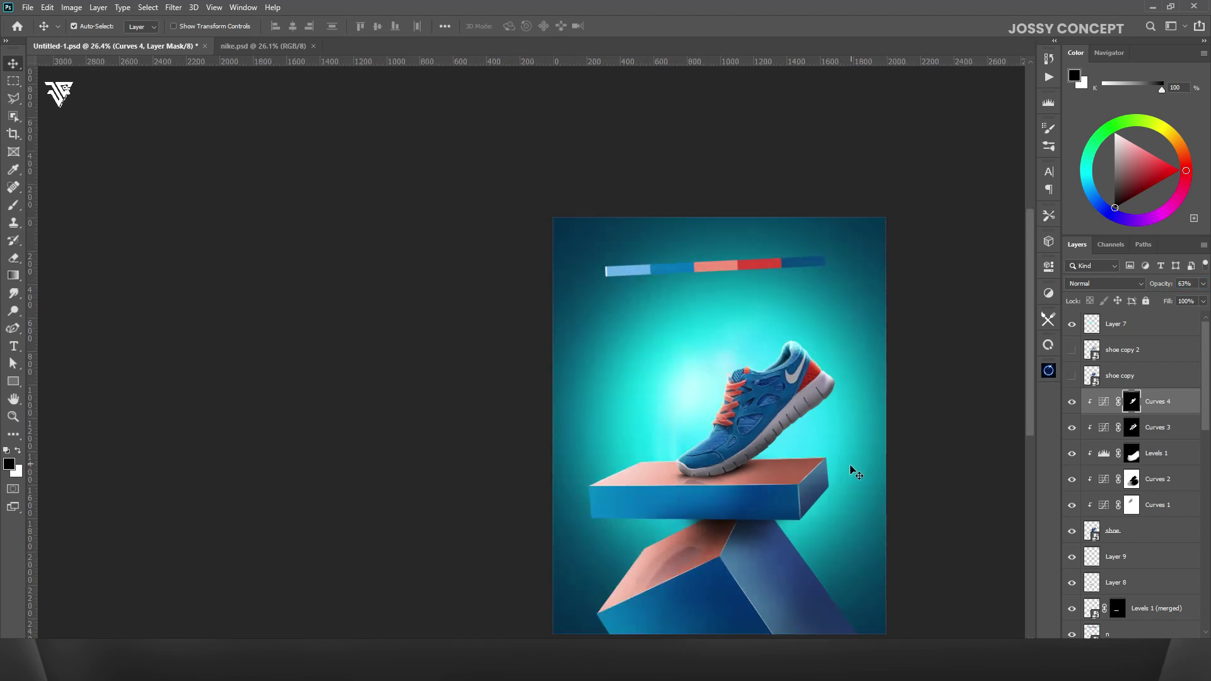
- Add a Solid Color fill of #95f4ff above Curves 2, clipped to the shoe
scroll(537, 599, "up", 3)
left_click(1139, 506)
scroll(928, 435, "up", 4)
left_click(1072, 480)
left_click(1072, 481)
left_click(1172, 486)
left_click(1137, 645)
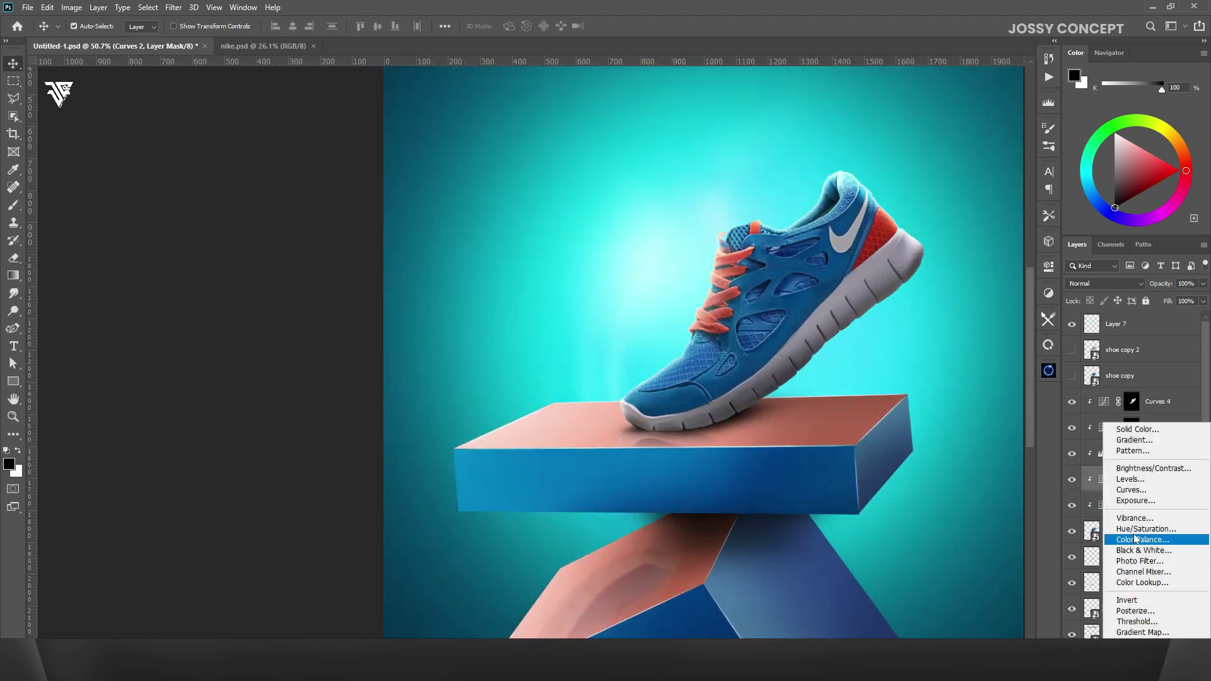
left_click(1134, 429)
left_click(940, 213)
left_click_drag(1056, 329, 1057, 289)
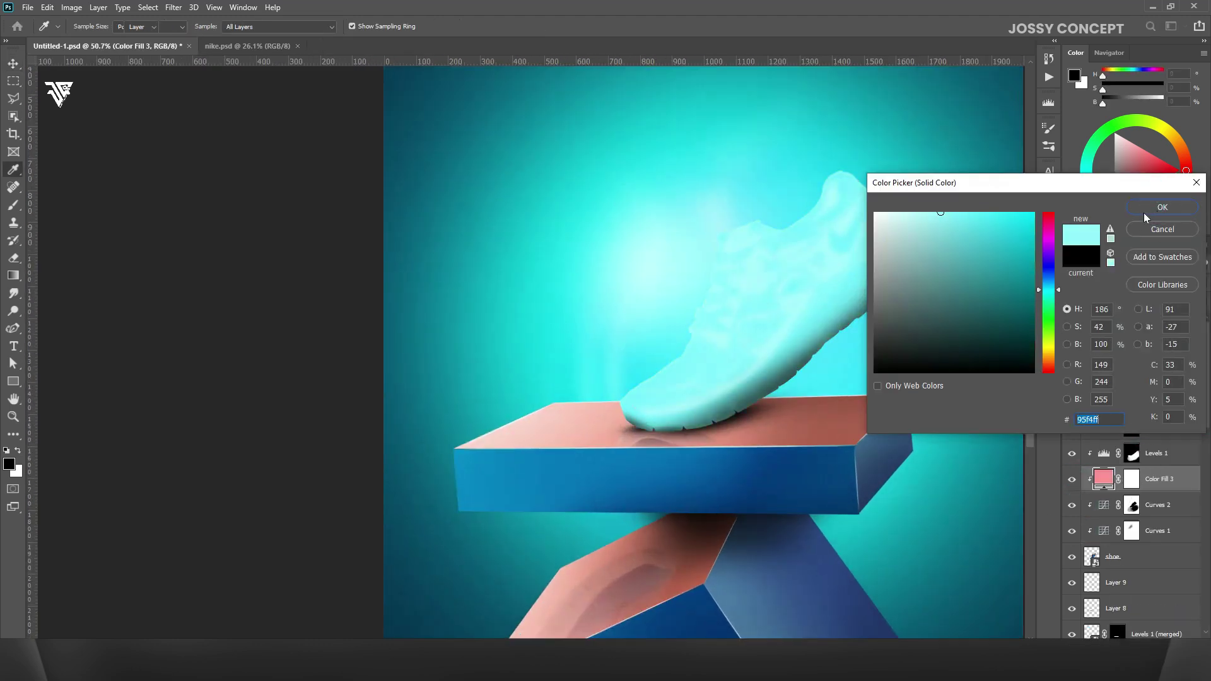
left_click(1144, 212)
- Copy the Levels 1 sole mask onto the cyan fill and move the fill above Levels 1
left_click_drag(1132, 457, 1133, 479)
left_click(544, 248)
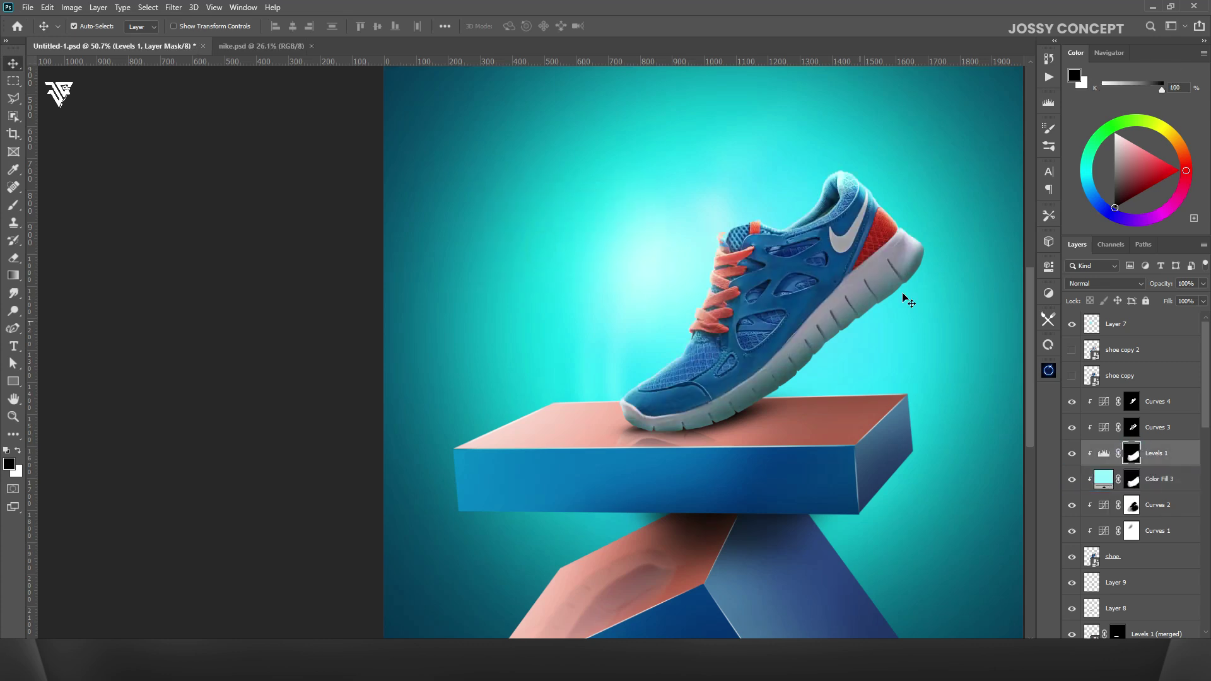
scroll(914, 254, "up", 3)
left_click(1072, 454)
left_click(1073, 455)
left_click(1072, 482)
left_click(1072, 481)
left_click_drag(1160, 480, 1158, 450)
left_click(1070, 454)
left_click(1070, 454)
- Rework the cyan fill's mask to tint only the shoe's outer edges
left_click(1134, 464)
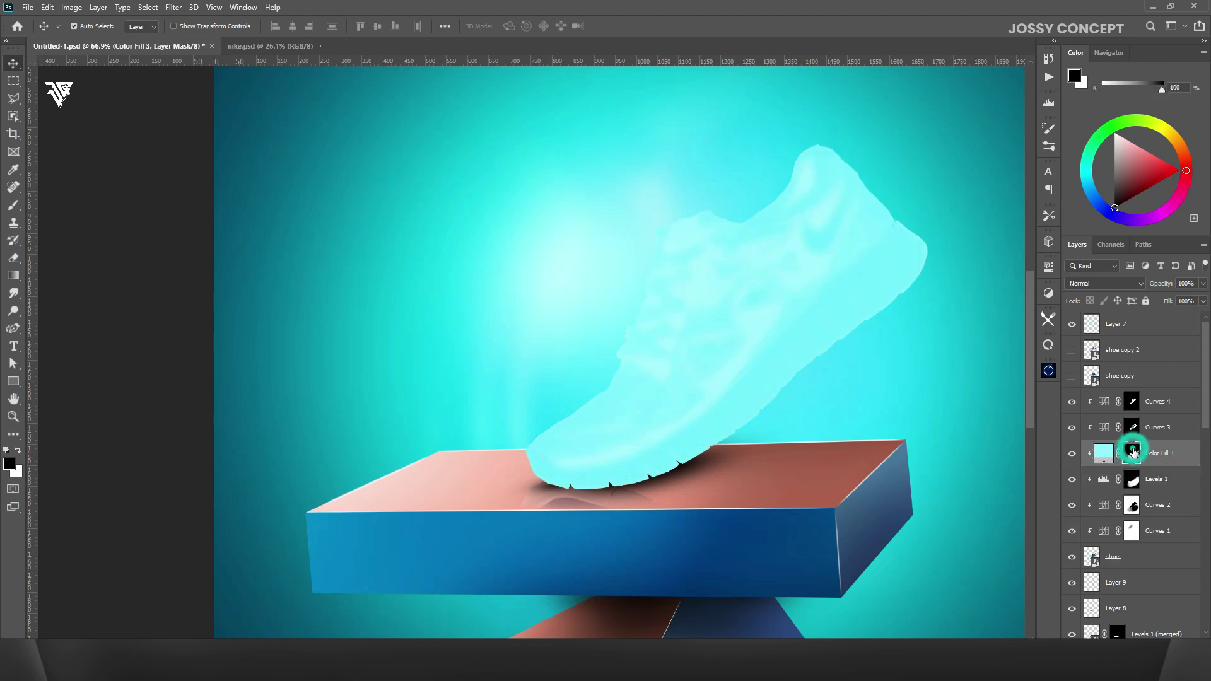
left_click_drag(517, 501, 866, 349)
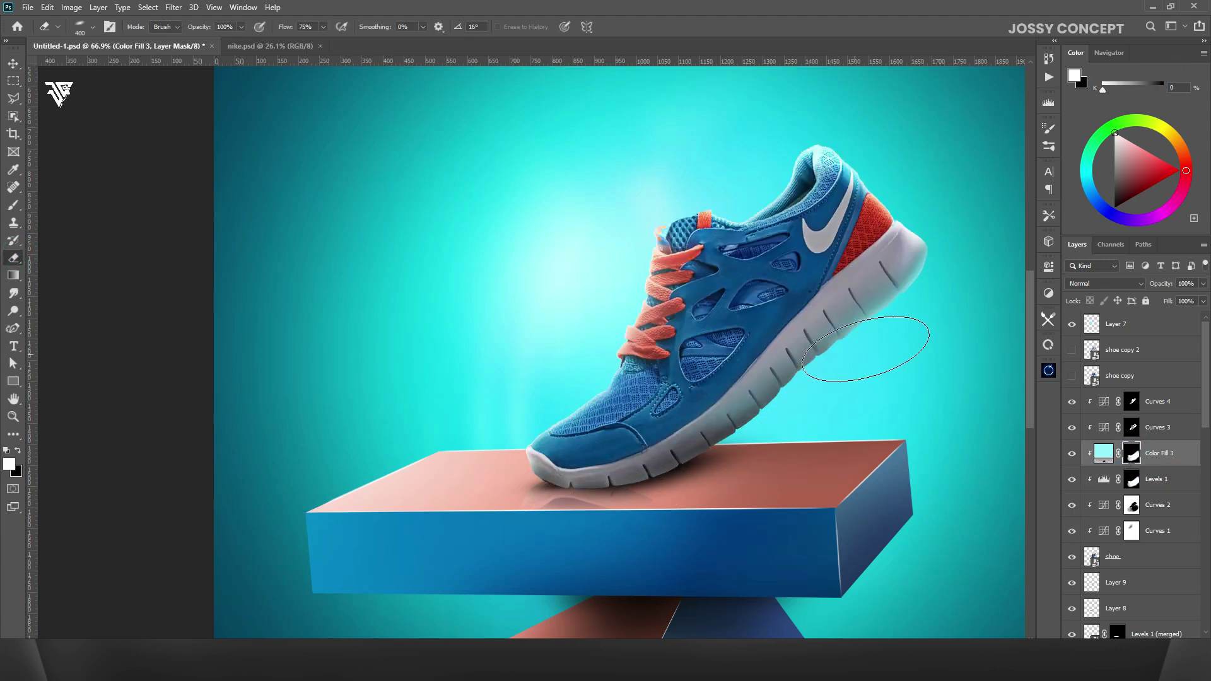
left_click_drag(1133, 454, 1134, 455)
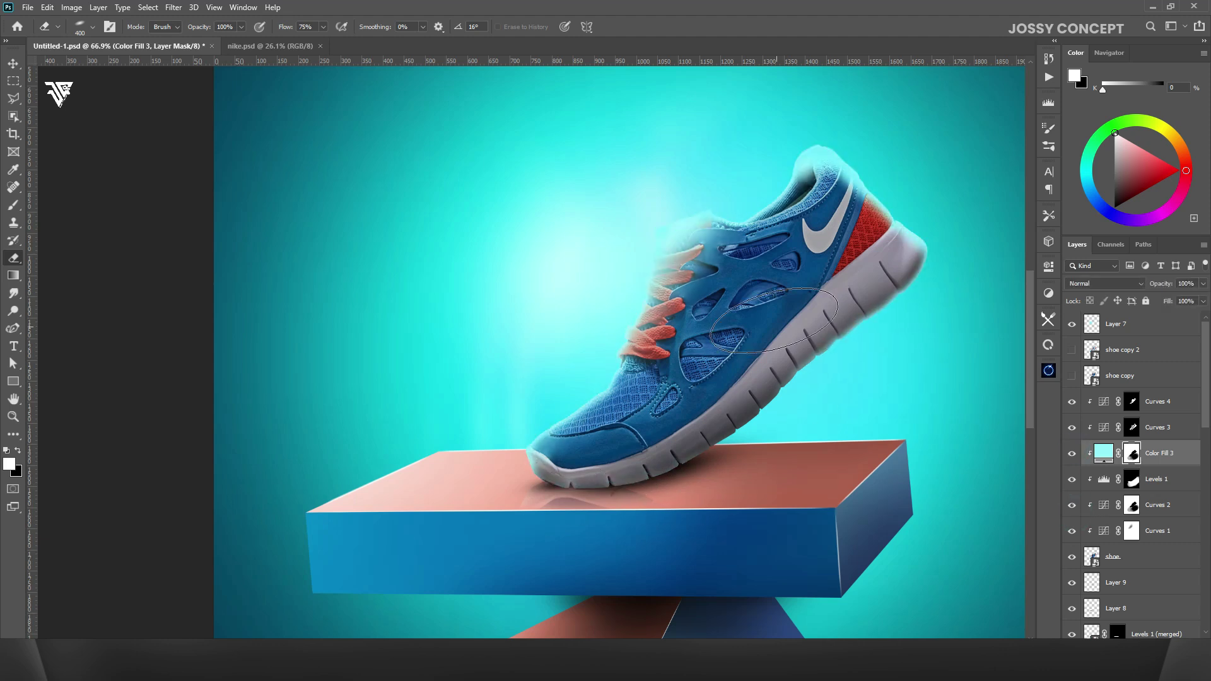
- Set the cyan fill to Screen at 77% opacity with Blend If Underlying Layer split to 0/144 and 201/255
left_click(1106, 283)
left_click(1091, 385)
right_click(1067, 453)
left_click(936, 140)
left_click(879, 518)
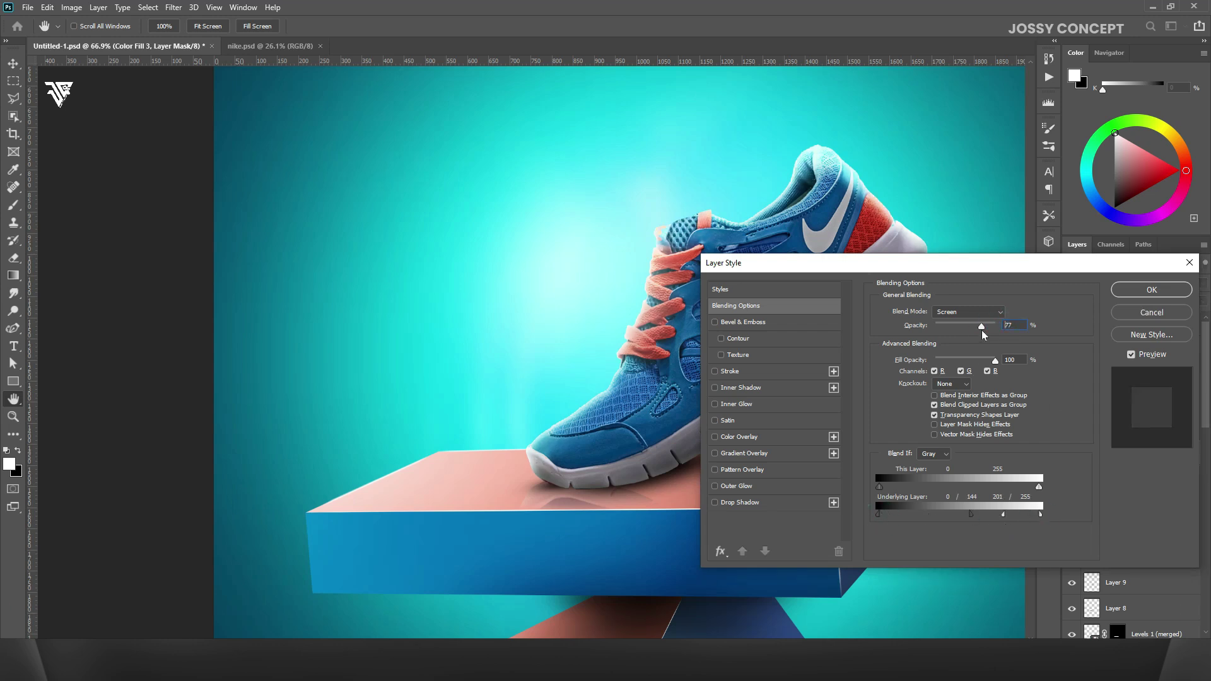
left_click(1139, 294)
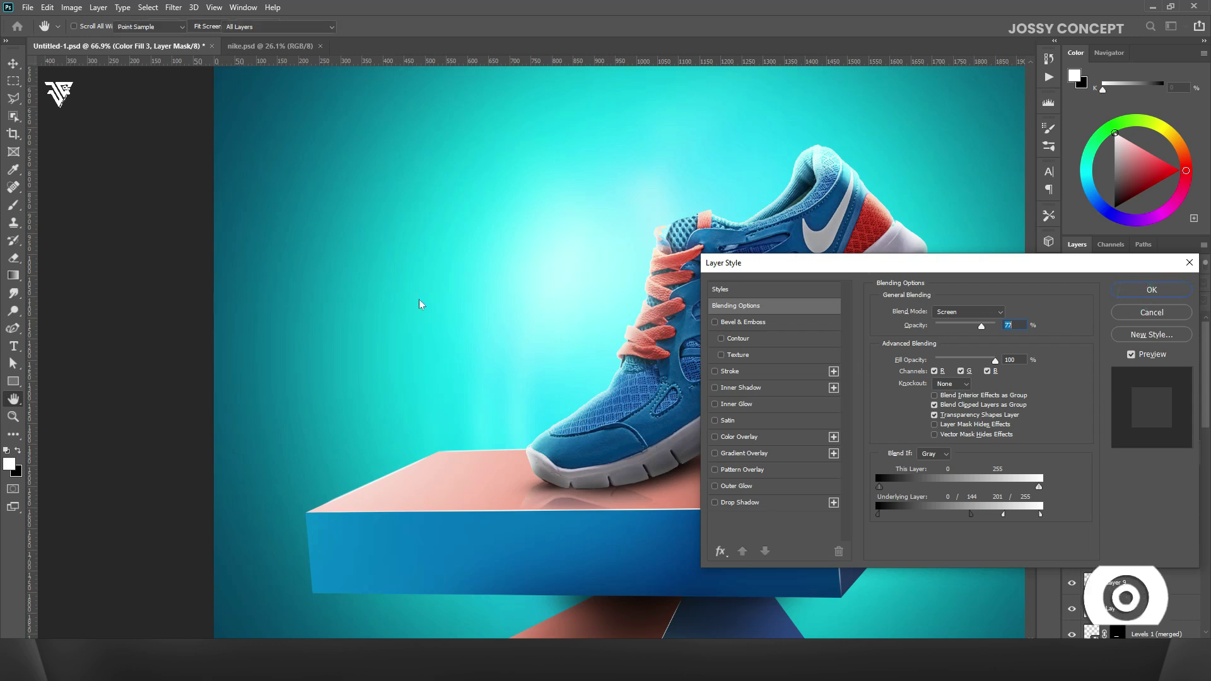
scroll(785, 454, "down", 5)
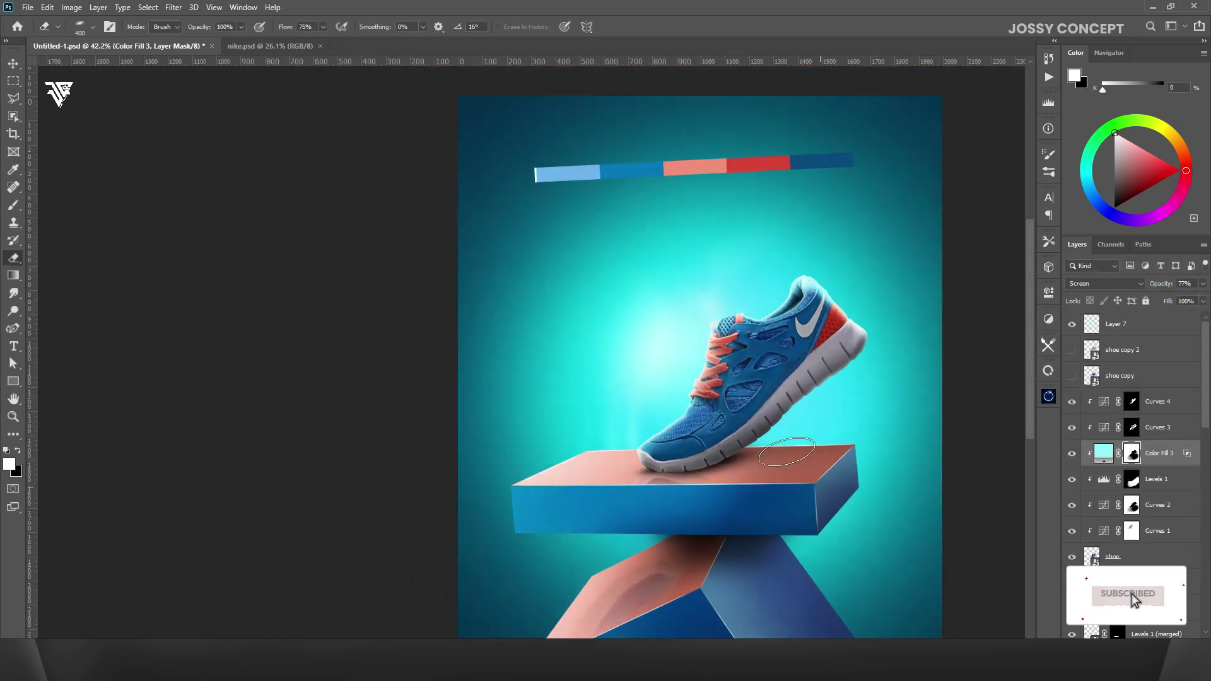
left_click(1073, 456)
- Stretch the Layer 9 contact shadow sideways under the sole, to about 115% width and again to about 108%
scroll(881, 372, "up", 3)
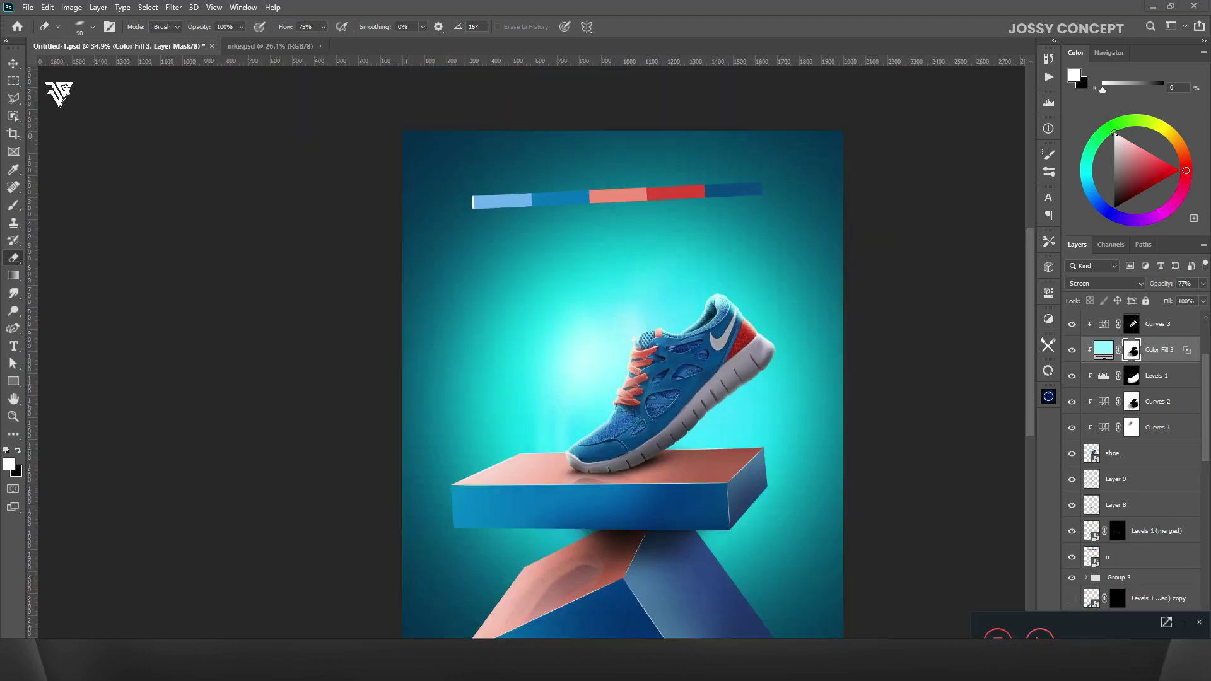
left_click(1103, 506)
left_click(1073, 506)
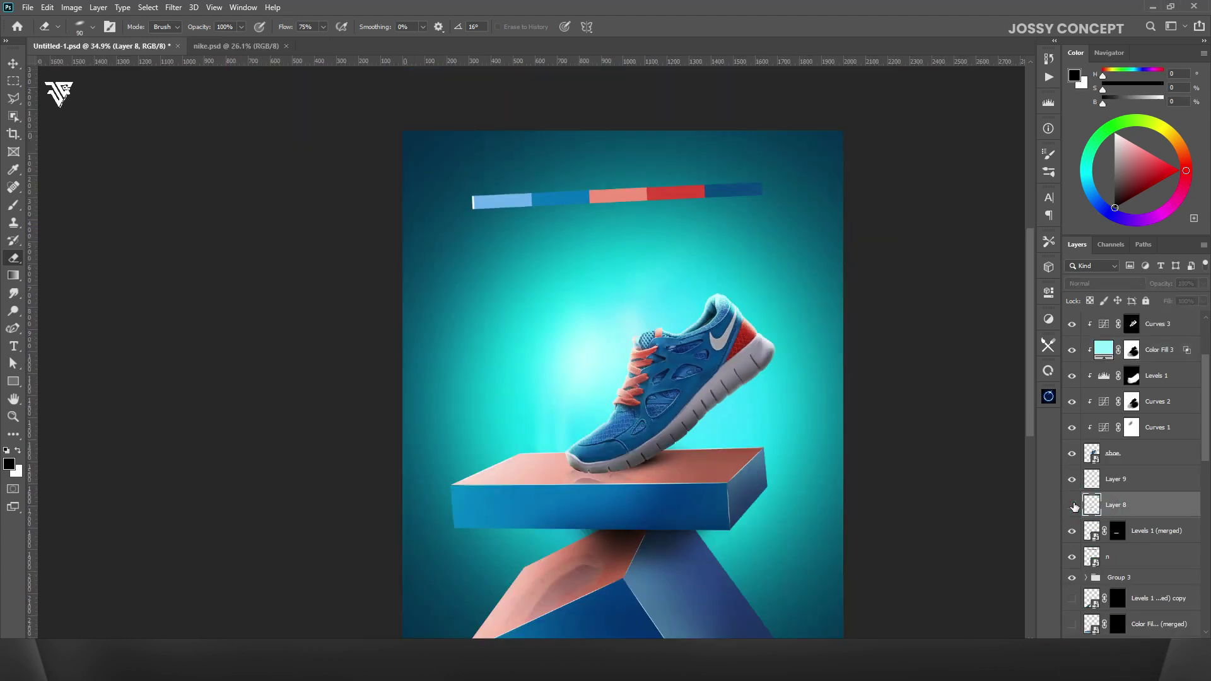
left_click(1112, 484)
key("ctrl+t")
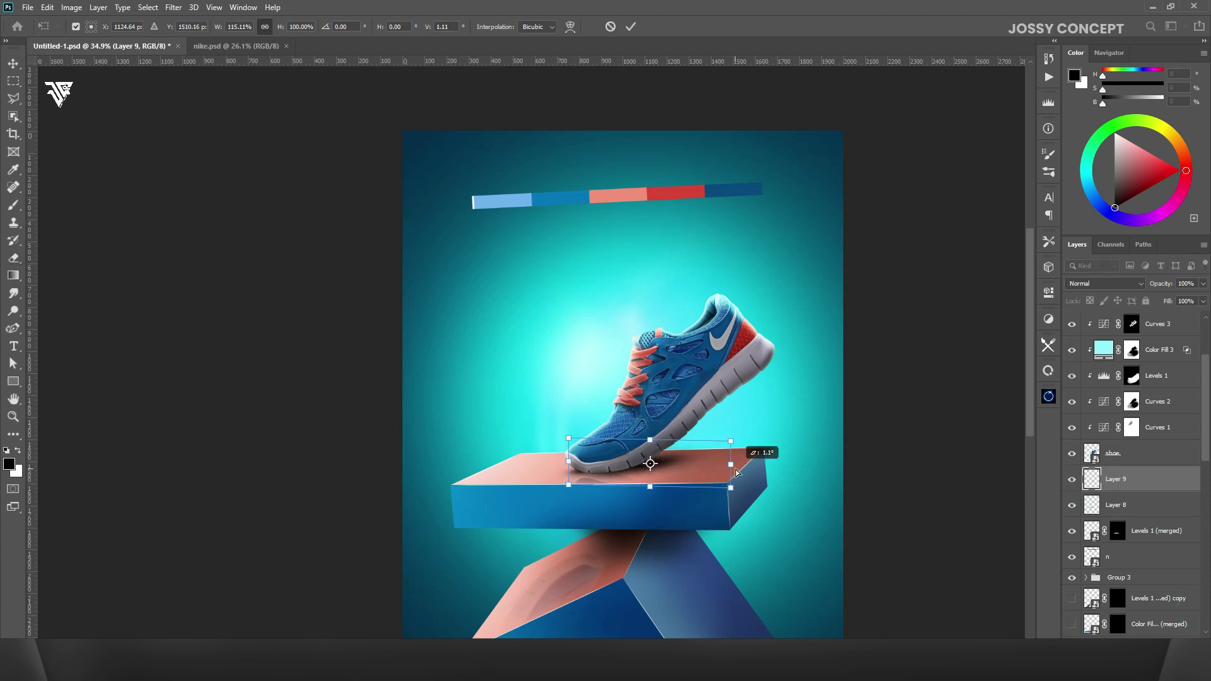
key("Return")
key("ctrl+t")
left_click_drag(569, 461, 562, 468)
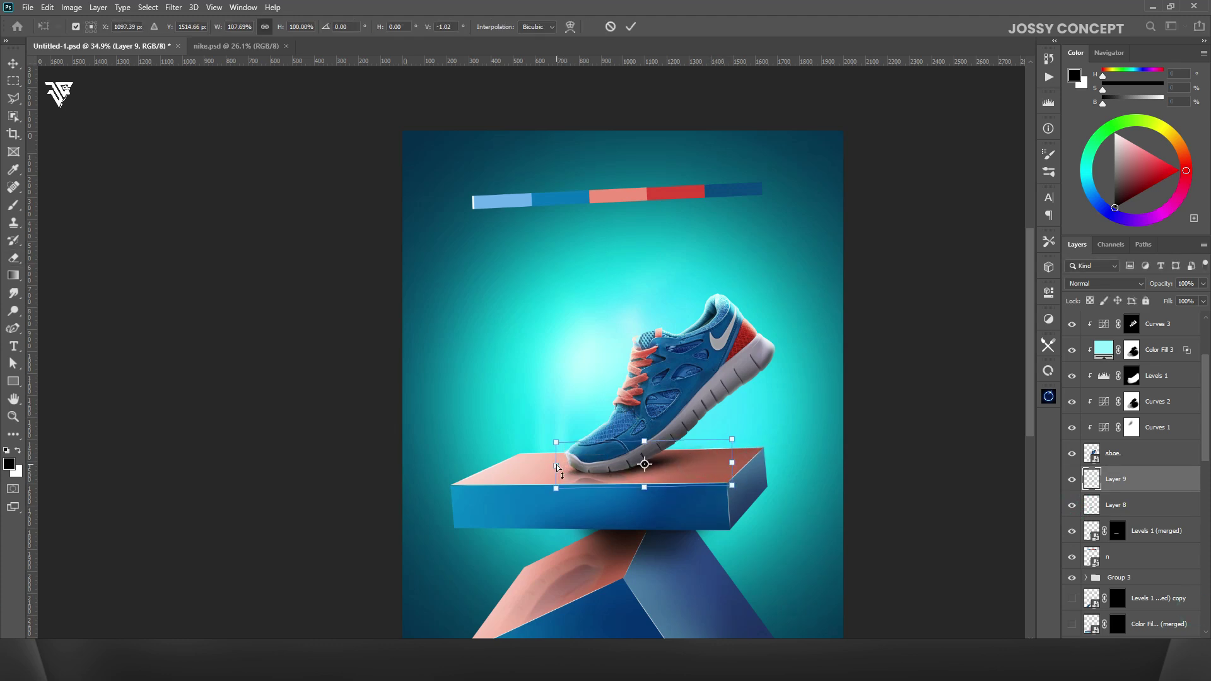
key("Return")
- Add a mask to Layer 9 and brush out part of the contact shadow with a soft brush at 44% flow
key("e")
left_click(1126, 645)
left_click(18, 204)
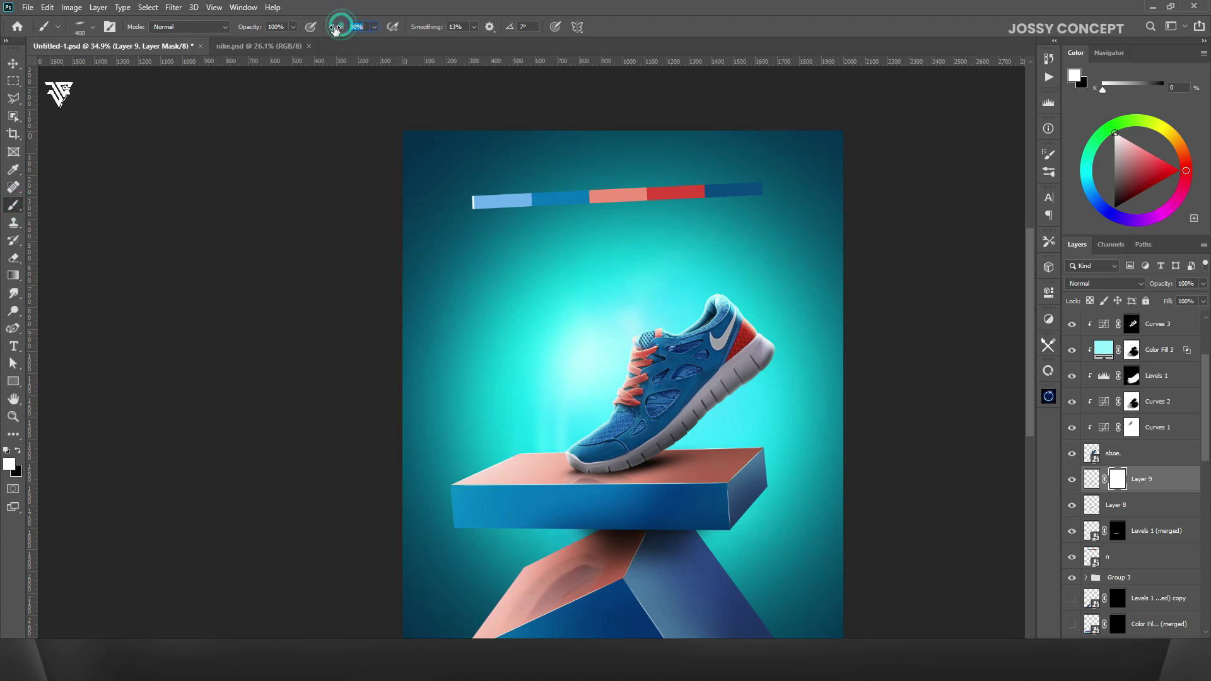
right_click(708, 511)
left_click(831, 533)
left_click(689, 490)
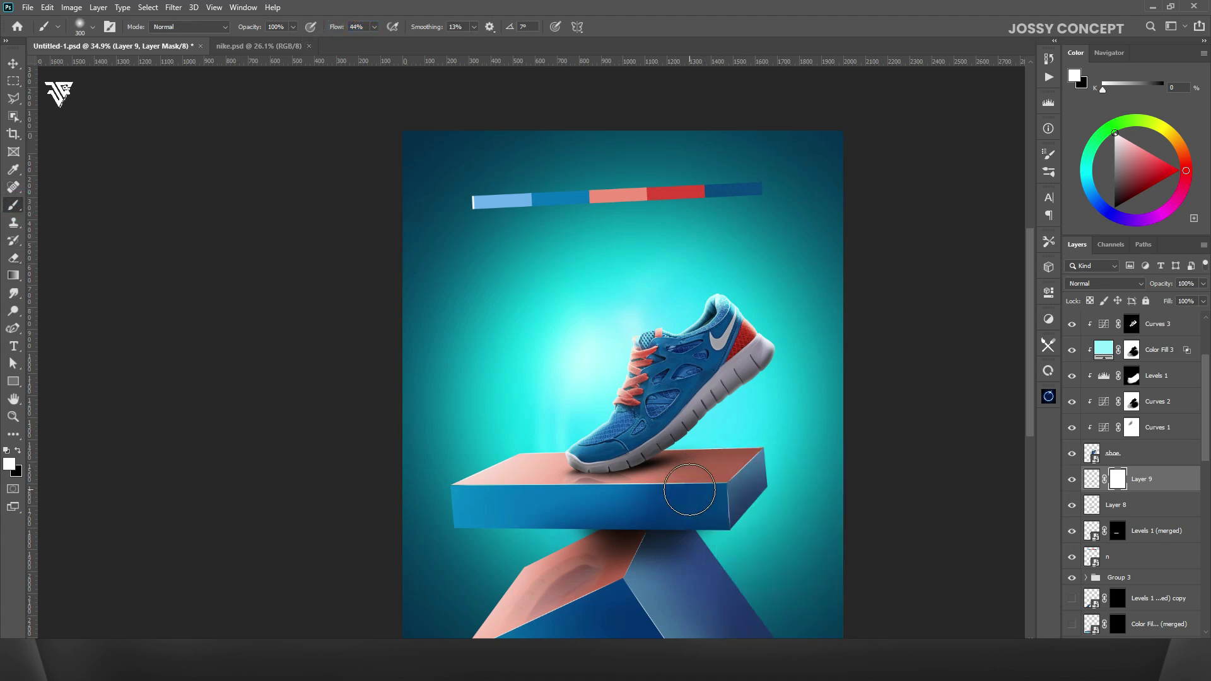
left_click(13, 67)
scroll(620, 496, "down", 5)
scroll(620, 496, "up", 6)
scroll(623, 496, "down", 2)
scroll(1130, 471, "up", 2)
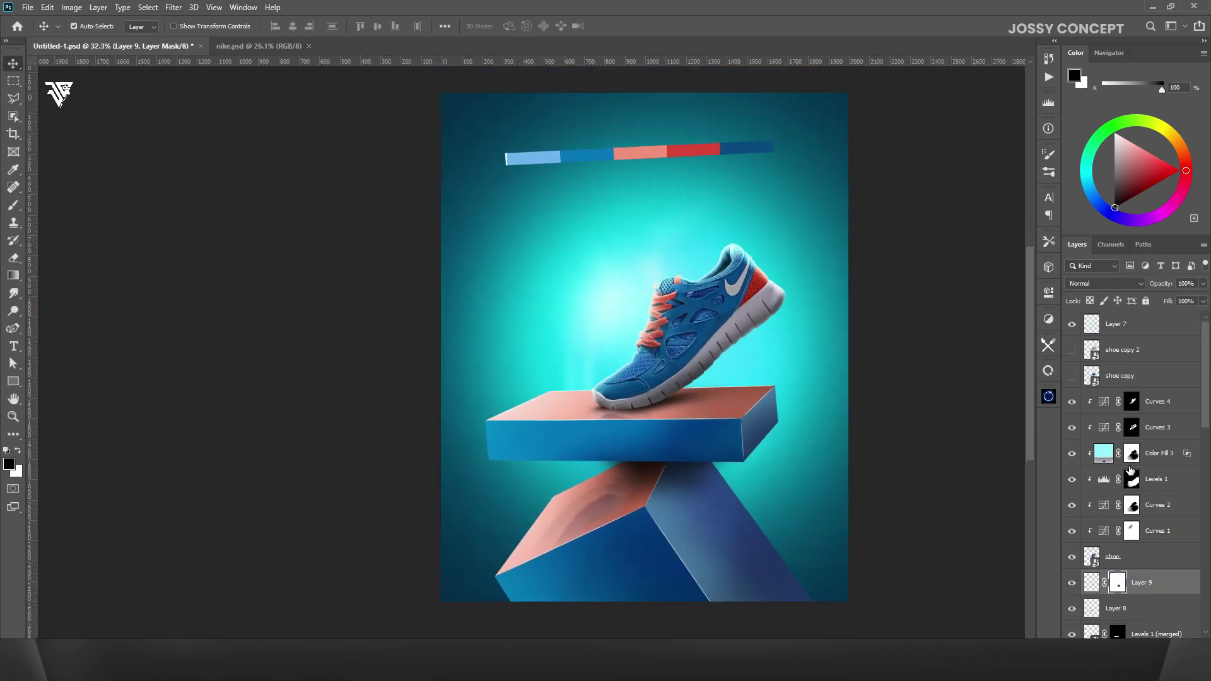
- Create a new layer above Layer 7 and paint soft black shading across the bottom of the artwork
left_click(1137, 328)
left_click(1175, 645)
left_click(17, 207)
scroll(176, 301, "down", 4)
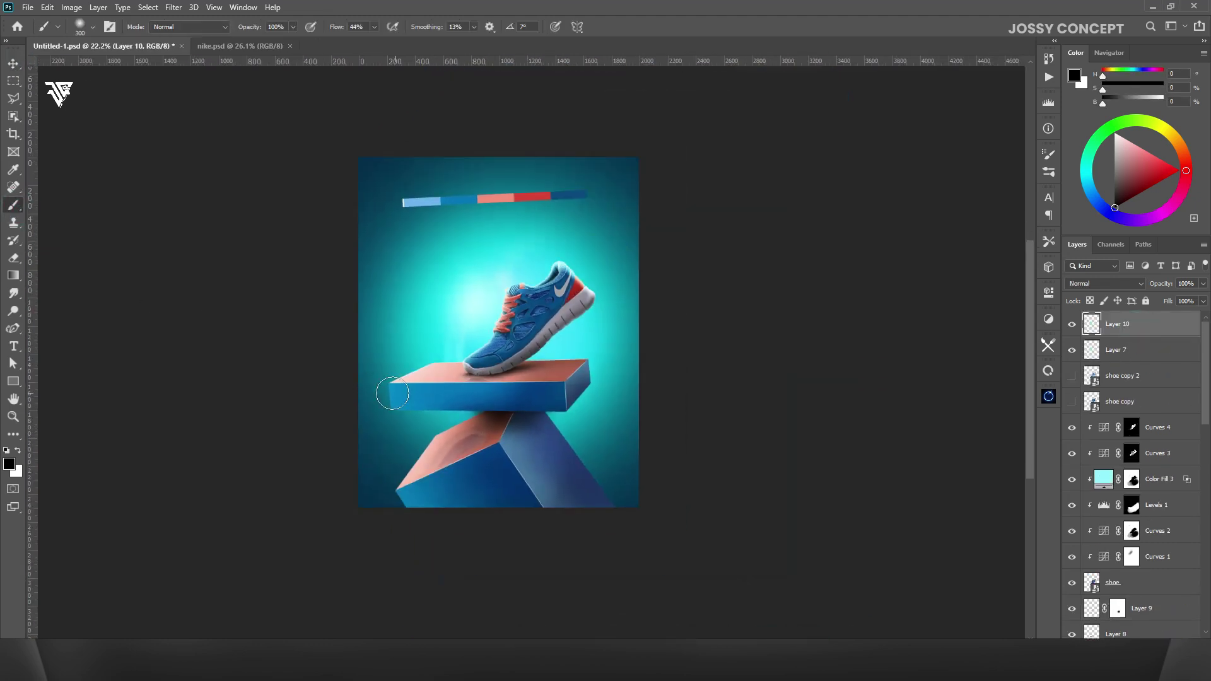
mouse_move(273, 431)
left_mouse_down()
mouse_move(611, 558)
mouse_move(479, 608)
mouse_move(621, 467)
left_mouse_up()
- Reshape the bottom shading on Layer 10 with Free Transform by stretching its sides outward
key("v")
key("ctrl+t")
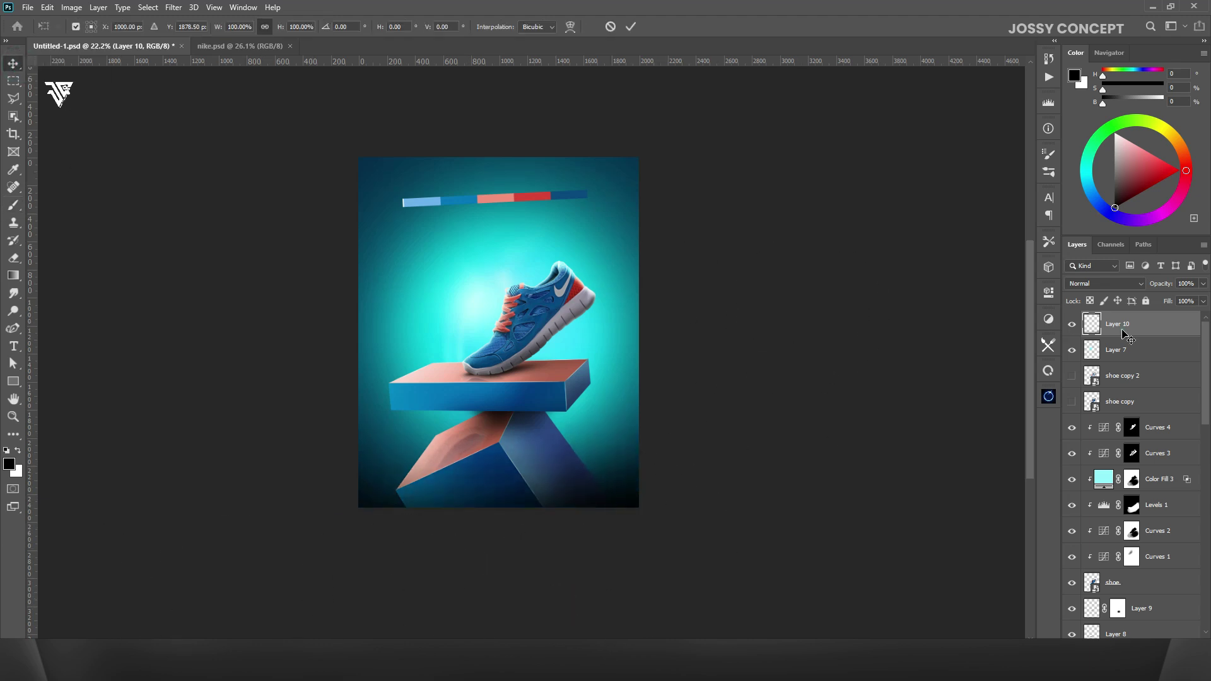
scroll(643, 446, "down", 1)
scroll(707, 446, "up", 1)
key("ctrl+t")
left_click_drag(629, 418, 695, 408)
left_click_drag(722, 404, 722, 400)
left_click_drag(533, 405, 538, 397)
key("Return")
- Hide the layer holding the colour palette strip above the shoe
scroll(758, 407, "up", 1)
left_click(509, 151)
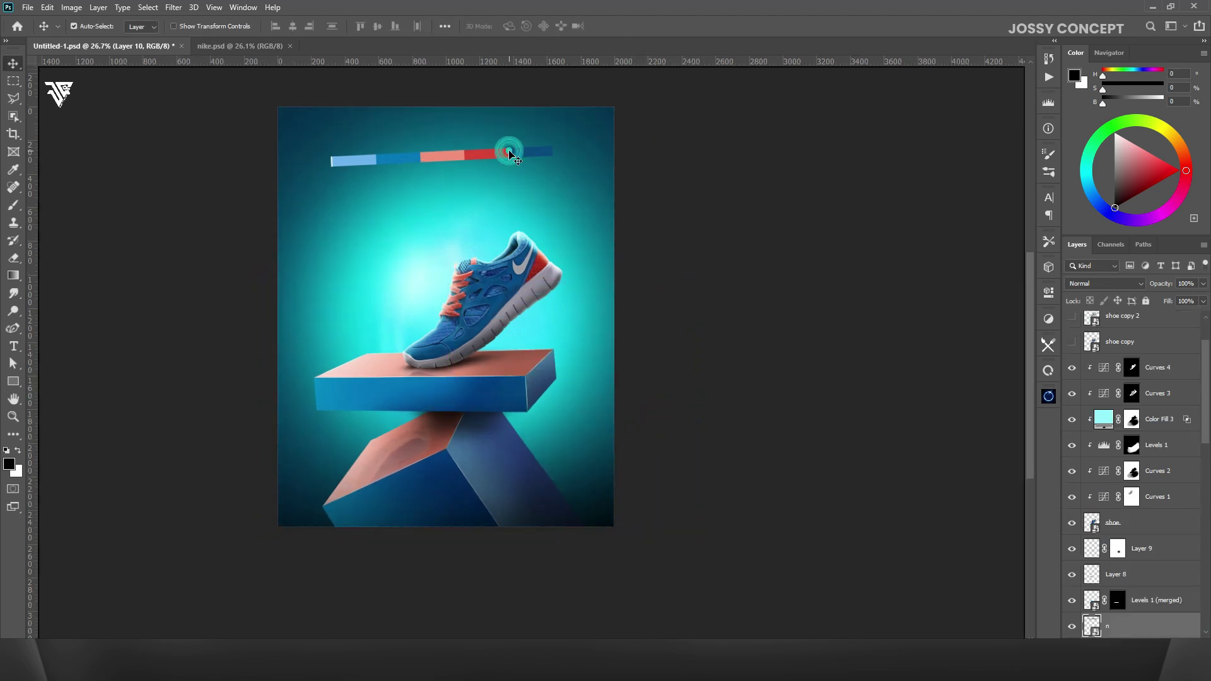
left_click(1071, 629)
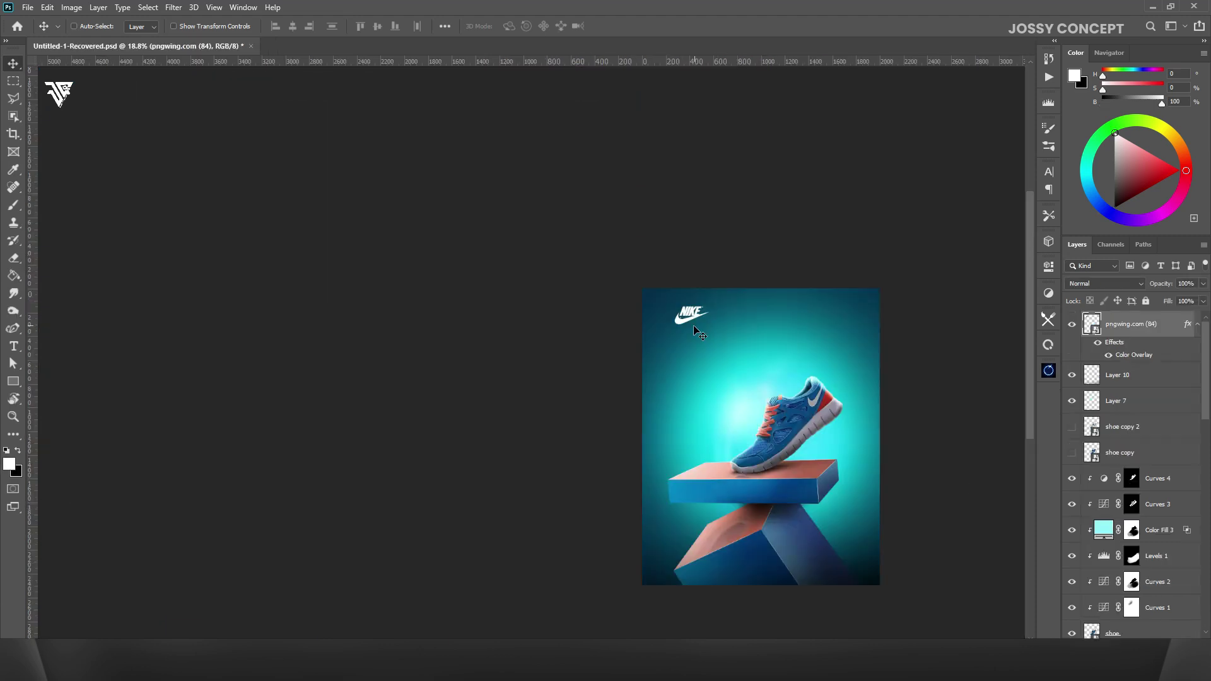
- Add right-aligned white text "UNLEASH YOUR STRIDE" on three lines in the poster's upper-right area, Poppins SemiBold at 7 pt
key("t")
left_click(834, 320)
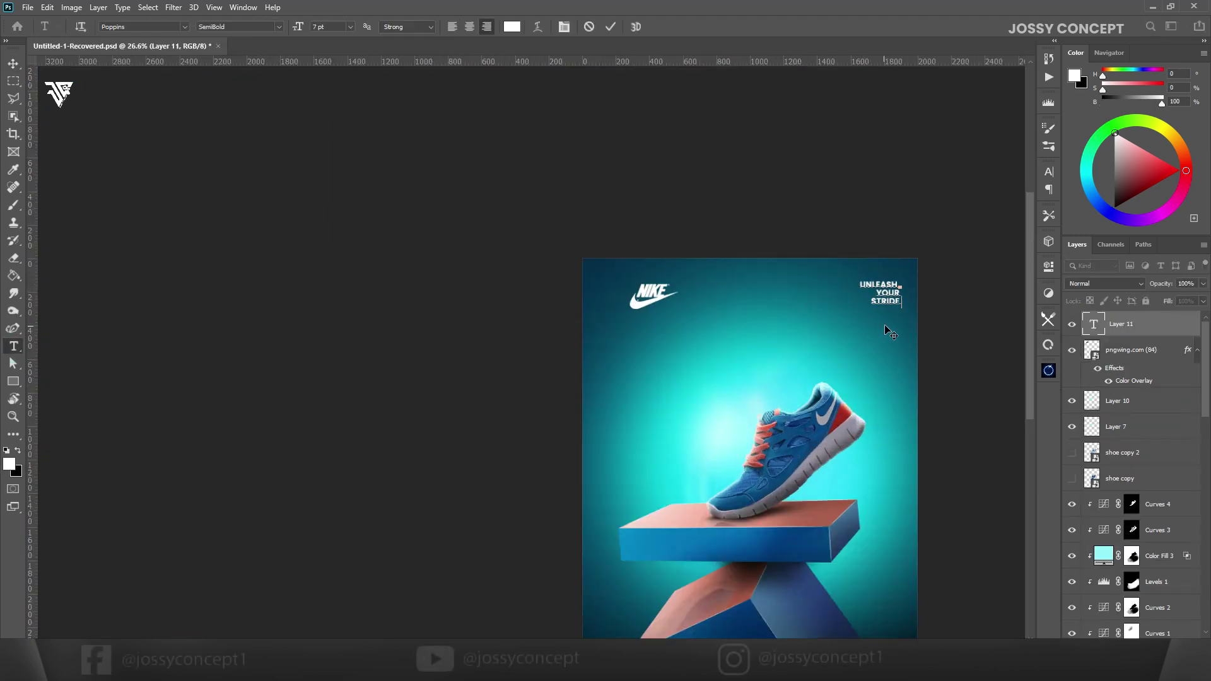
key("ctrl+Return")
- Draw a rounded rectangle of about 102 x 102 px with 10 px corners near the poster's upper-left corner
right_click(13, 381)
left_click(50, 377)
left_click_drag(613, 288, 612, 289)
scroll(658, 228, "up", 3)
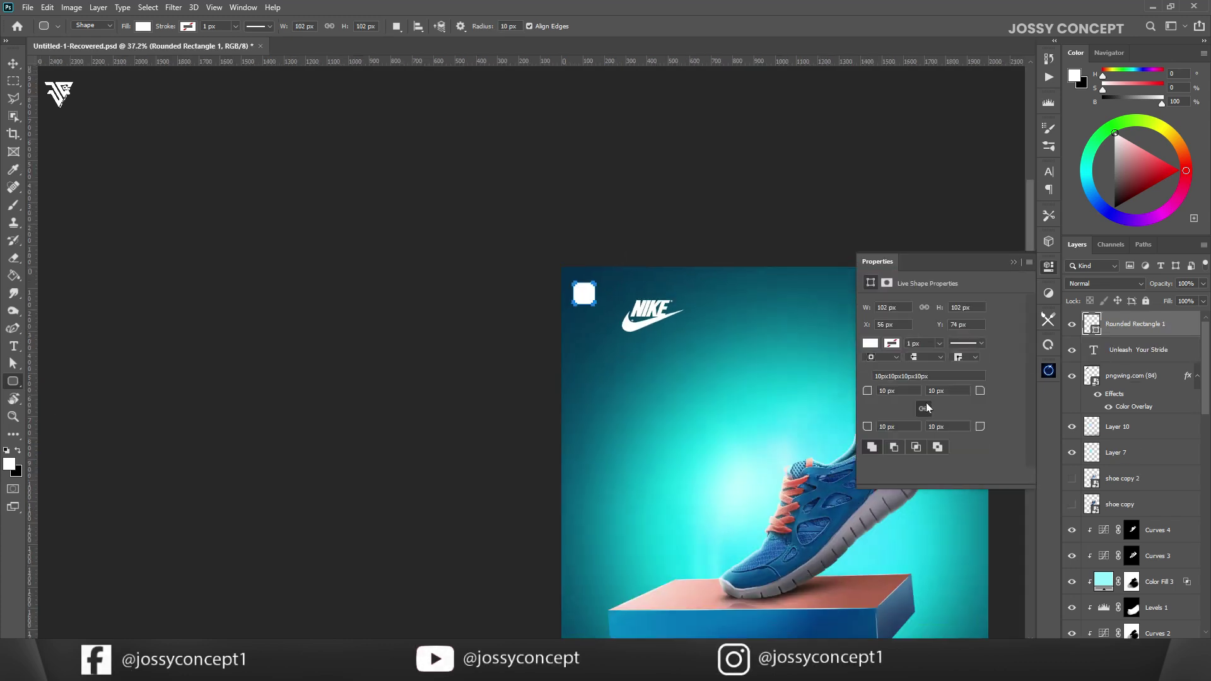
- Remove the rounded rectangle's fill and give it a thicker white stroke
left_click(870, 344)
left_click(877, 368)
left_click(892, 344)
left_click(884, 413)
left_click(922, 344)
type("4")
key("BackSpace")
type("5")
key("Return")
left_click(12, 64)
left_click(1050, 267)
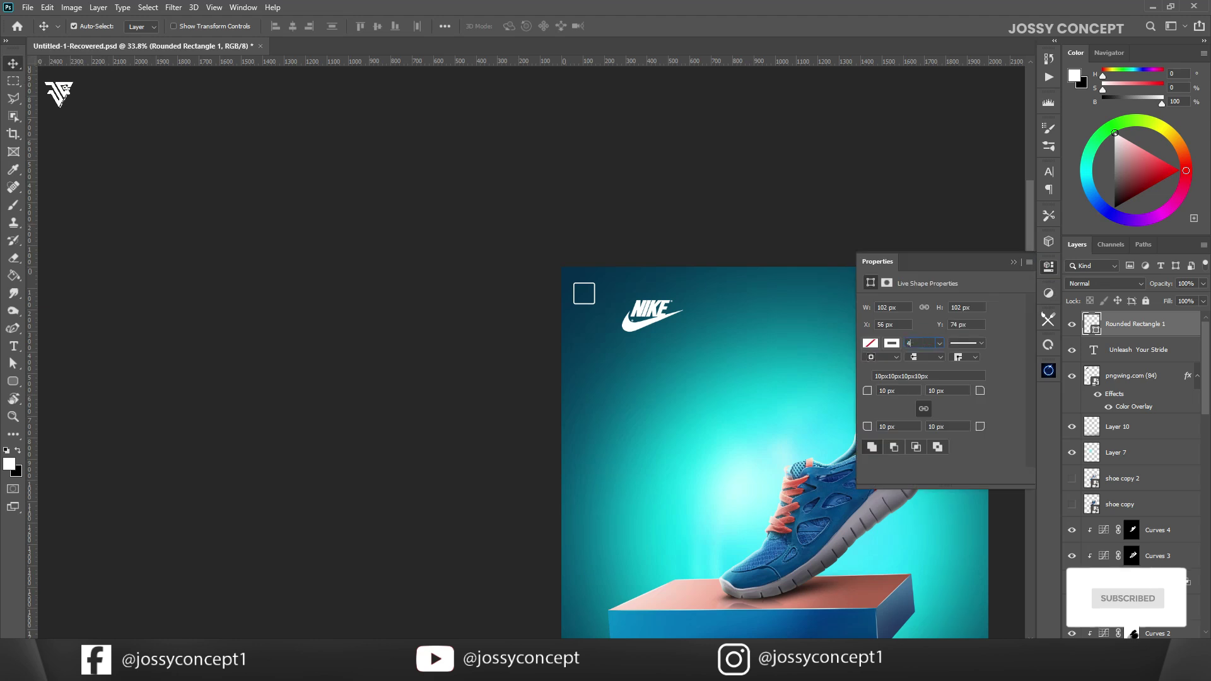
- Lasso the square's lower-right half diagonally and hide it with a layer mask, leaving an upper-left corner bracket
left_click(581, 244)
scroll(583, 236, "up", 5)
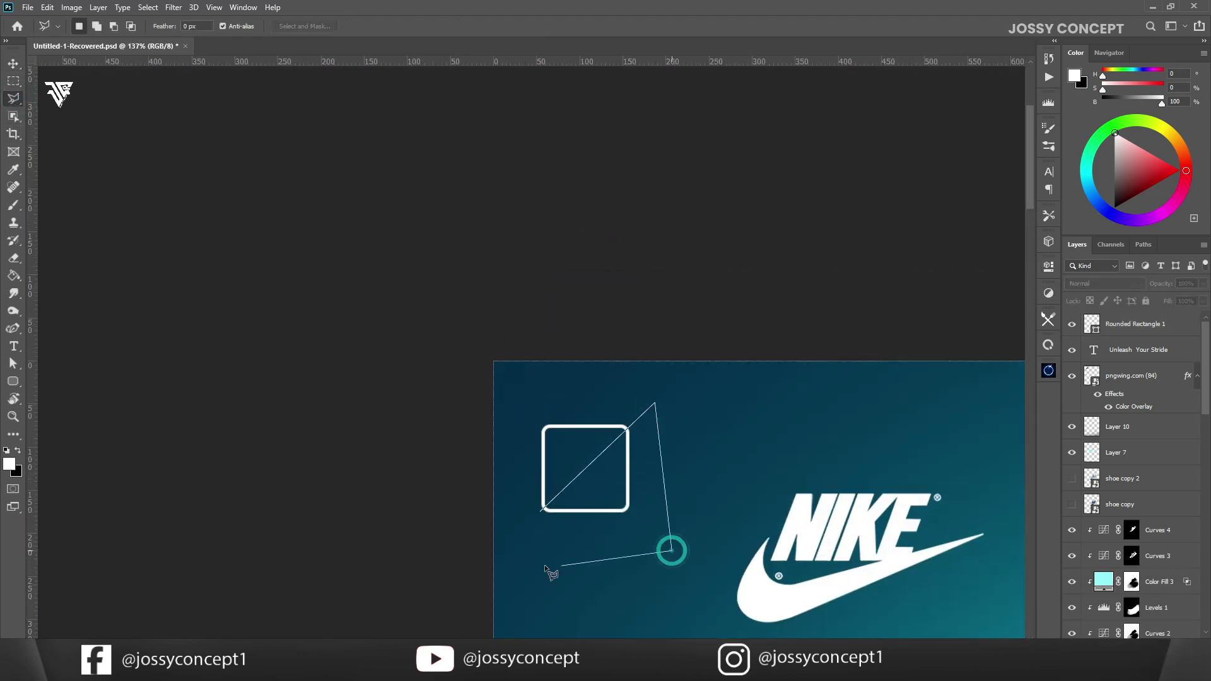
left_click(1129, 330)
left_click(1120, 649)
key("ctrl+i")
scroll(702, 414, "up", 1)
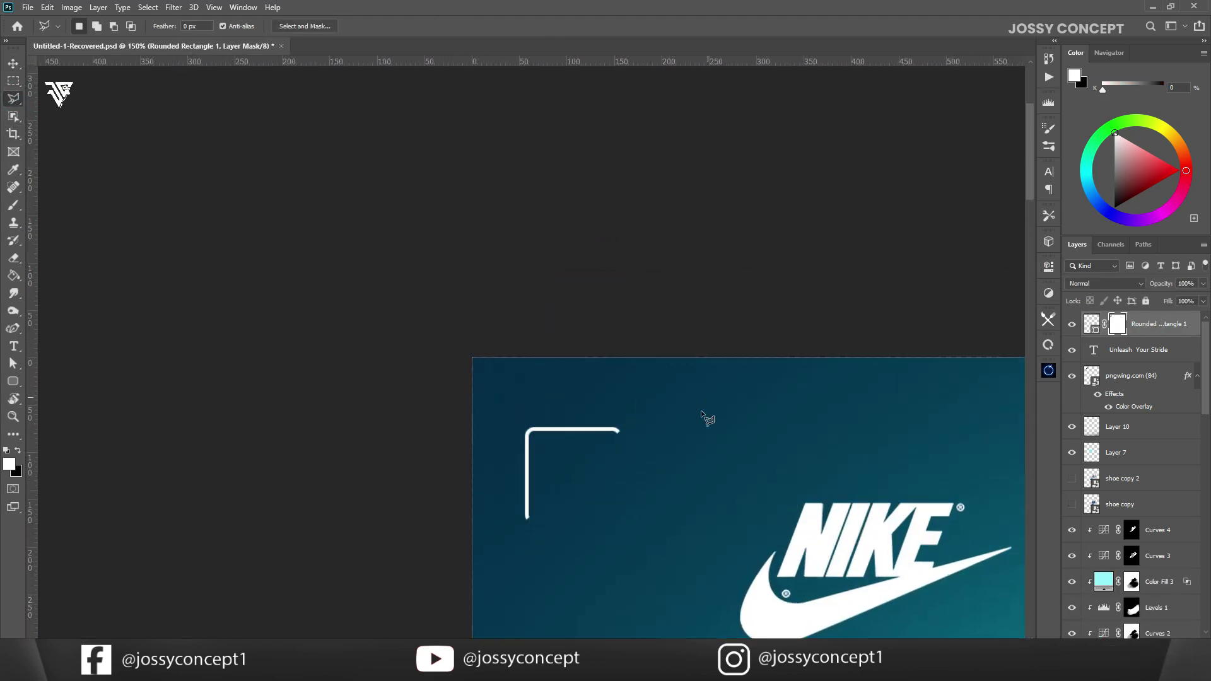
- Trim the curled ends of the corner bracket on its layer mask
left_click(555, 554)
left_click(526, 518)
key("e")
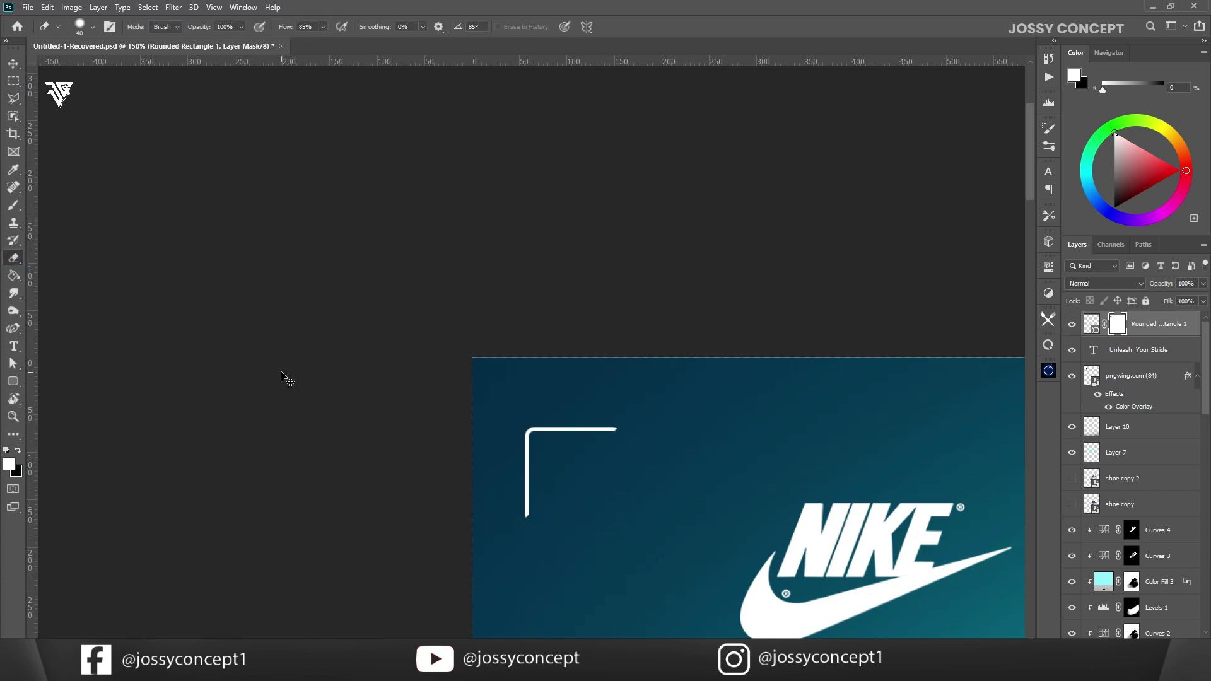
- Place a vertical guide along the outer edge of the upper-left corner bracket
key("v")
scroll(902, 398, "down", 8)
left_click_drag(971, 467, 459, 230)
scroll(436, 235, "down", 7)
left_click_drag(32, 188, 338, 186)
left_click(339, 184)
left_click_drag(339, 166, 321, 168)
scroll(315, 177, "up", 5)
left_click_drag(324, 217, 324, 218)
scroll(405, 318, "down", 4)
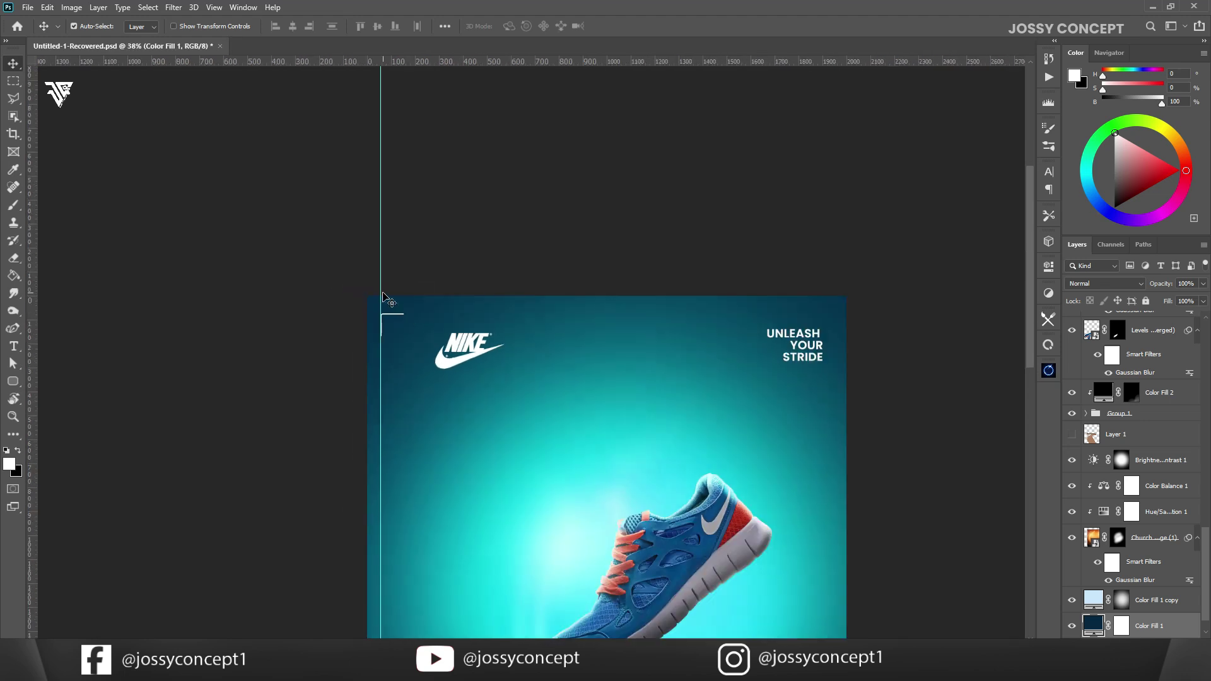
left_click(343, 270)
scroll(379, 343, "up", 2)
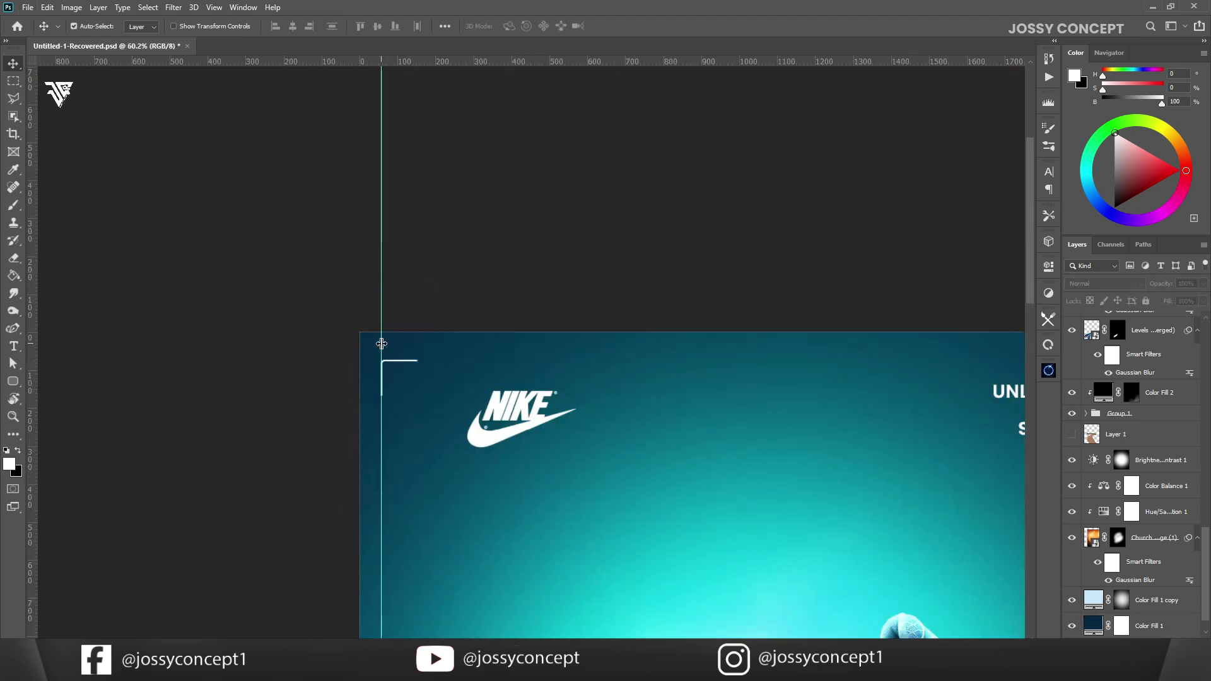
- Duplicate the corner bracket, flip the copy horizontally and move it to the poster's upper-right corner
left_click(392, 371, "ctrl")
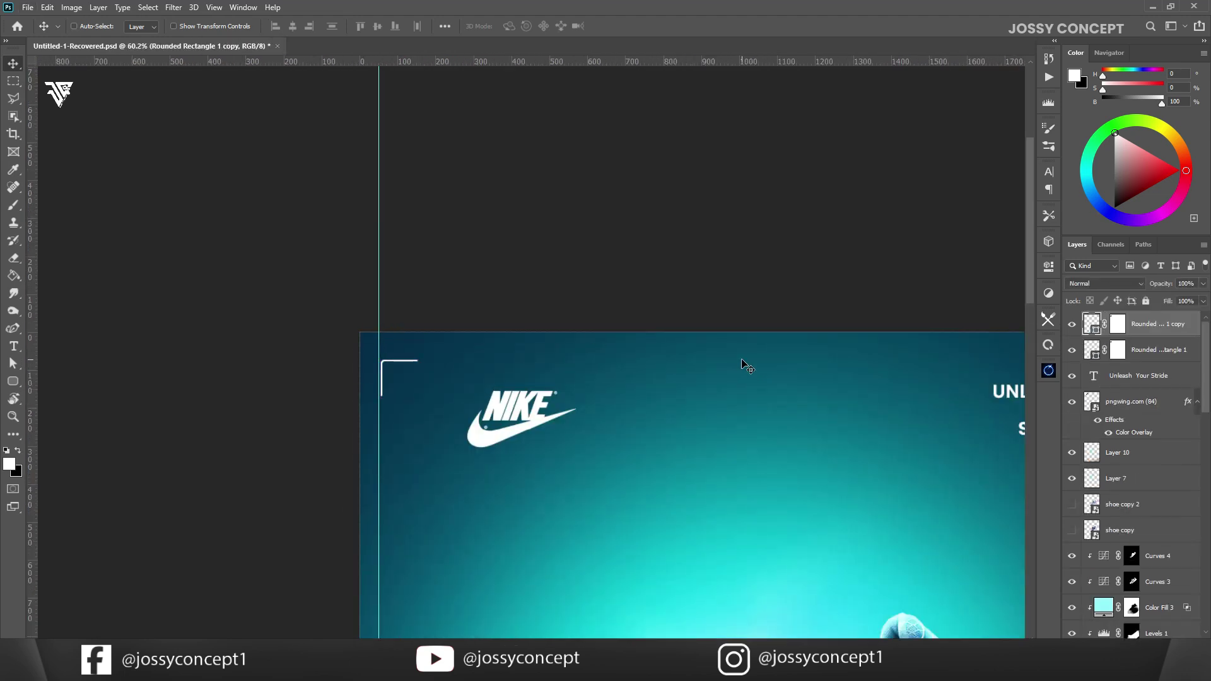
scroll(582, 316, "down", 2)
left_click(528, 308)
left_click(468, 355, "ctrl")
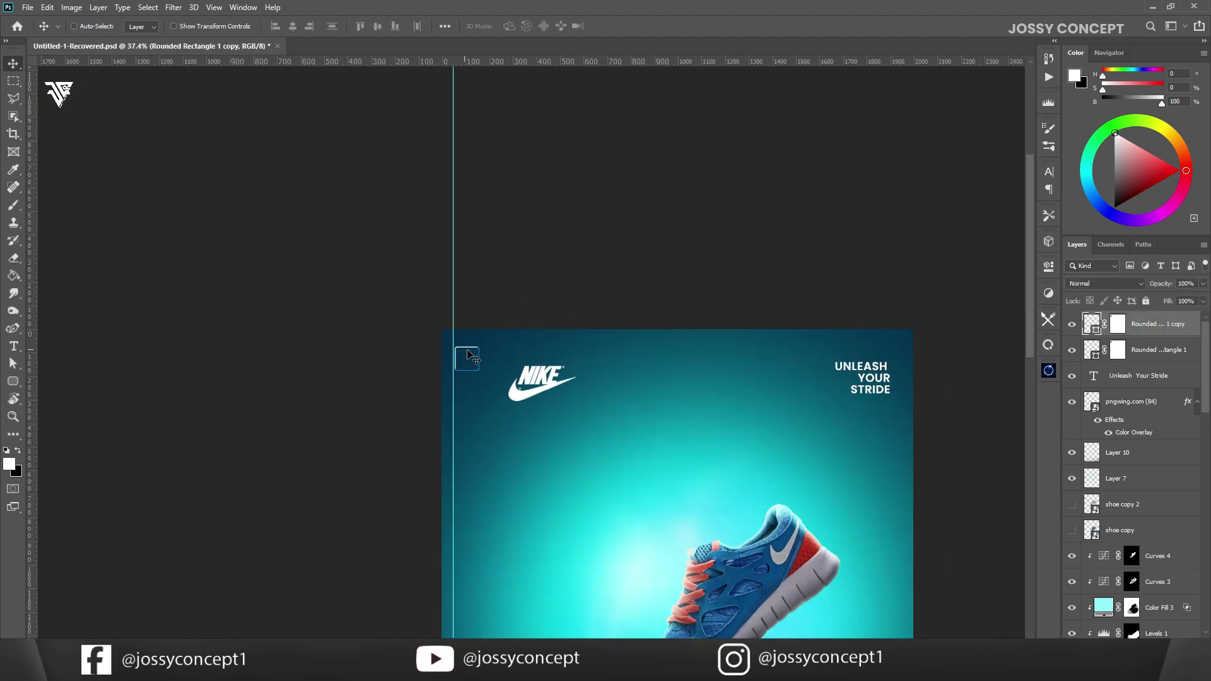
scroll(459, 291, "up", 1)
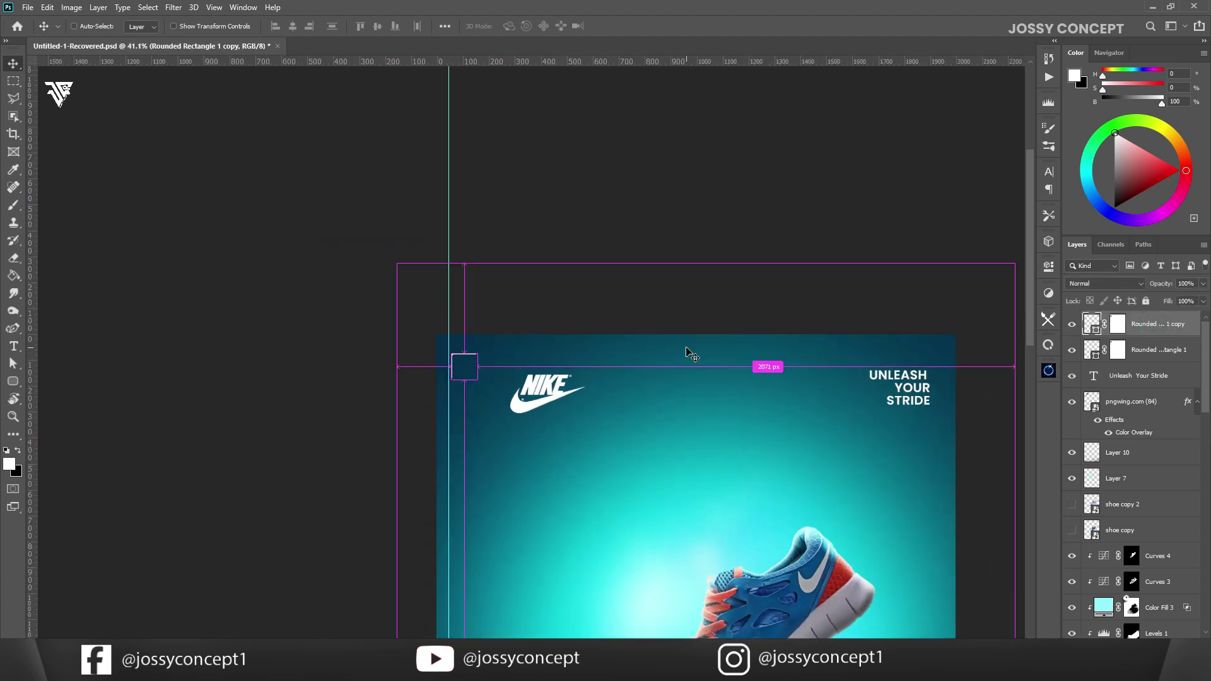
key("ctrl+t")
right_click(460, 355)
left_click(508, 637)
left_click_drag(920, 364, 930, 364)
key("Return")
- Align the right bracket with the left one using a horizontal guide, and add a vertical guide at its outer edge
left_click_drag(472, 352, 475, 352)
scroll(902, 346, "up", 6)
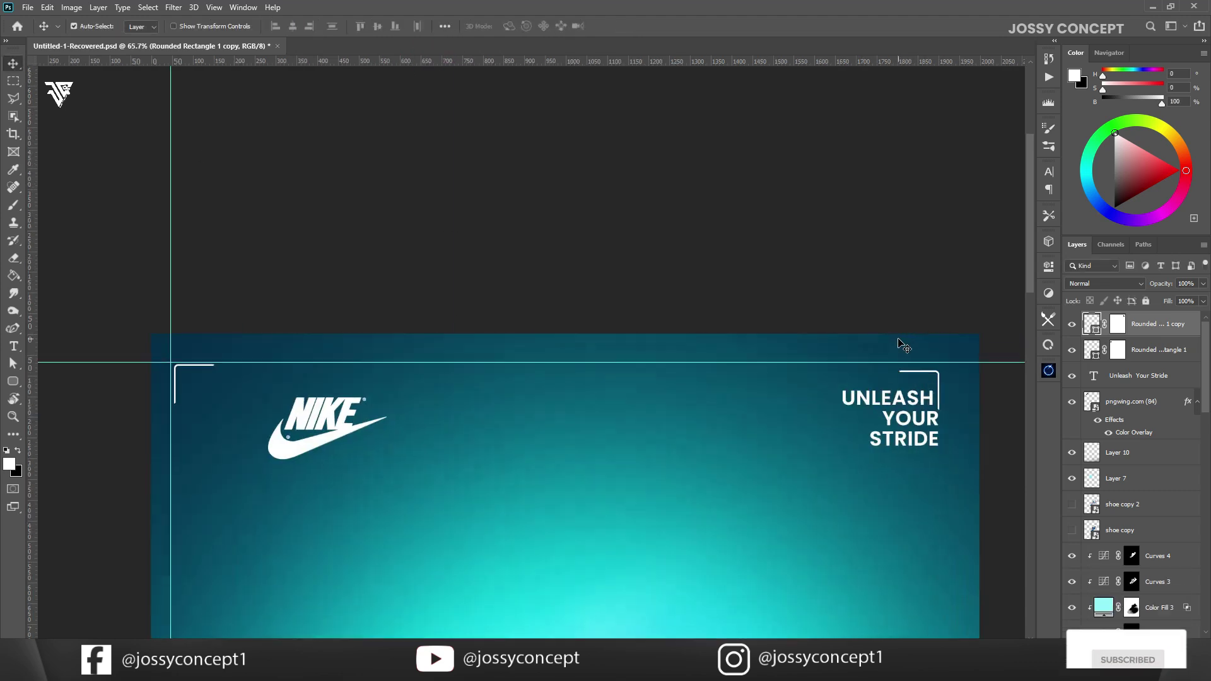
left_click(944, 377)
left_click_drag(953, 378, 957, 380)
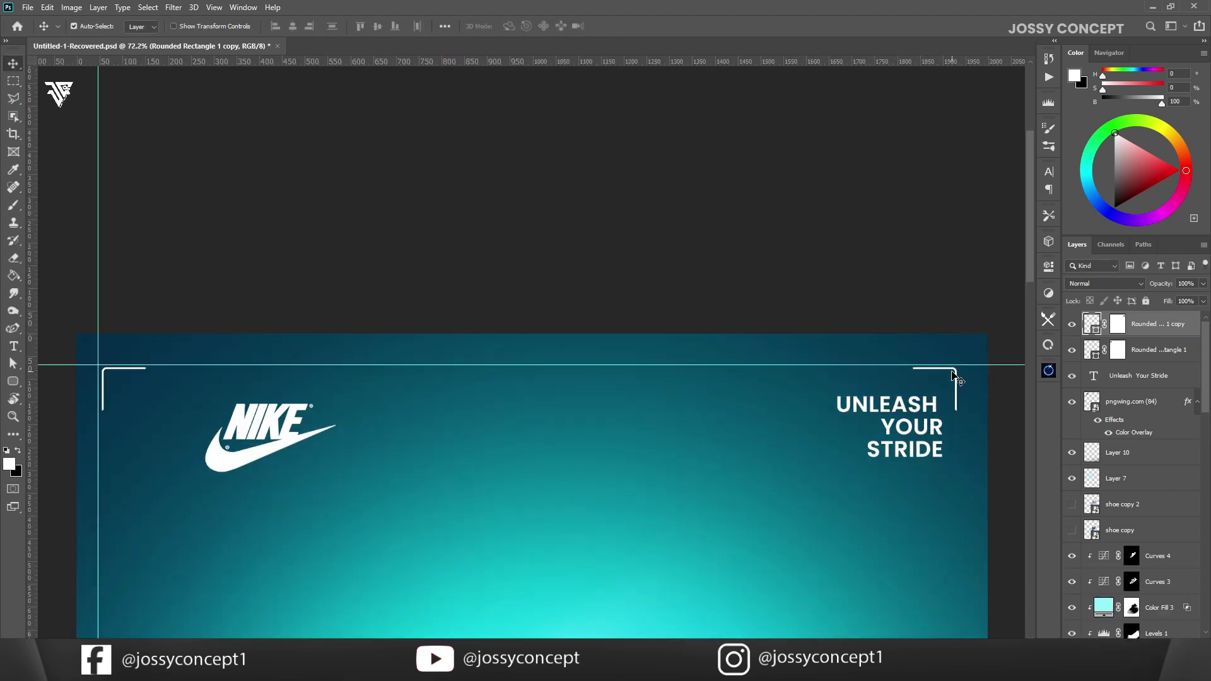
left_click_drag(962, 333, 963, 333)
scroll(716, 381, "down", 8)
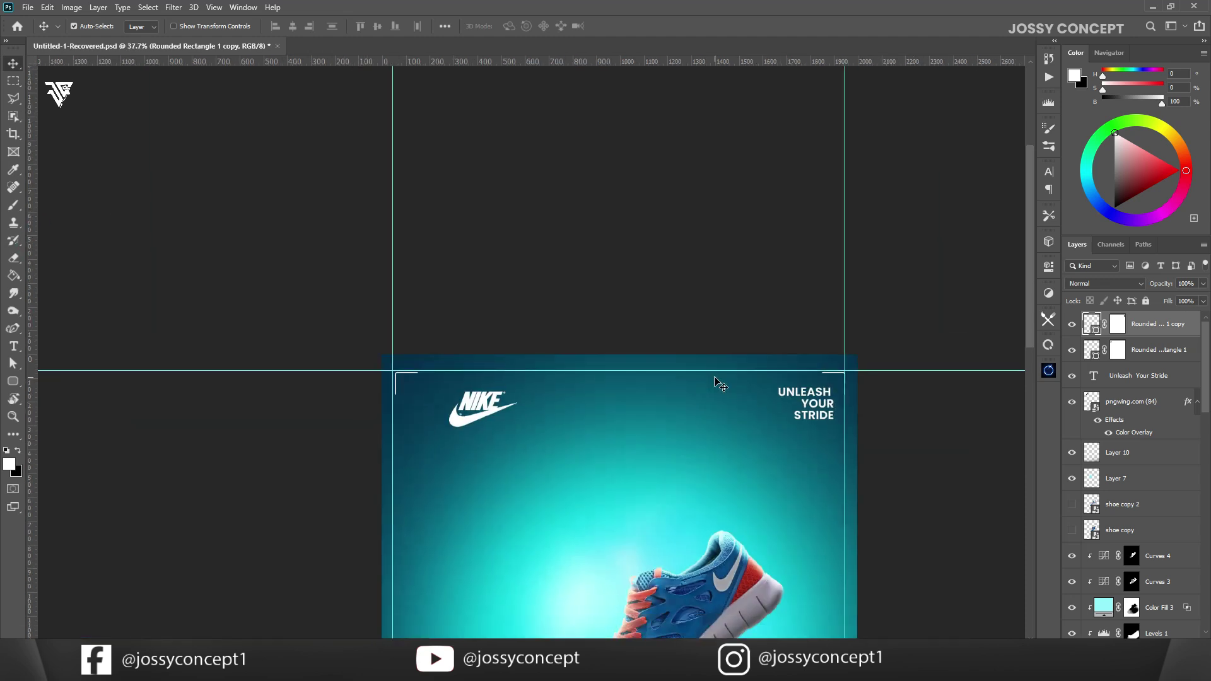
- Add a horizontal guide near the poster's bottom, duplicate both upper brackets and flip the copies vertically into the lower corners
left_click_drag(582, 457, 578, 493)
scroll(591, 470, "up", 3)
left_click(1147, 354, "shift")
key("ctrl+j")
key("ctrl+t")
left_click_drag(766, 99, 766, 493)
right_click(765, 493)
left_click(788, 444)
right_click(667, 429)
left_click(718, 419)
key("Return")
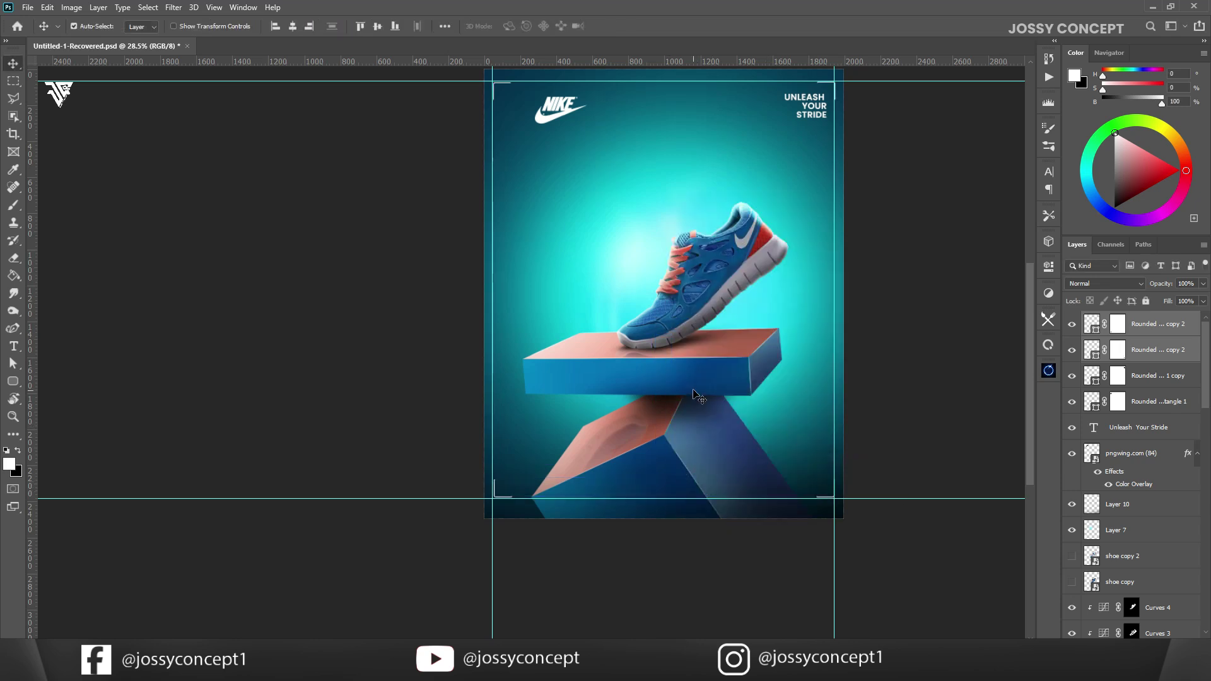
- Nudge the two lower brackets down and hide the guides
scroll(681, 396, "up", 2)
key("shift+Down")
scroll(694, 395, "down", 5)
left_click(314, 145)
scroll(315, 146, "down", 3)
key("ctrl+semicolon")
scroll(891, 138, "up", 1)
scroll(891, 139, "down", 1)
left_click(635, 133)
- Place the OpticsPlus_Dust_Particles_02 image as a linked file above the topmost bracket layer
scroll(1133, 378, "up", 10)
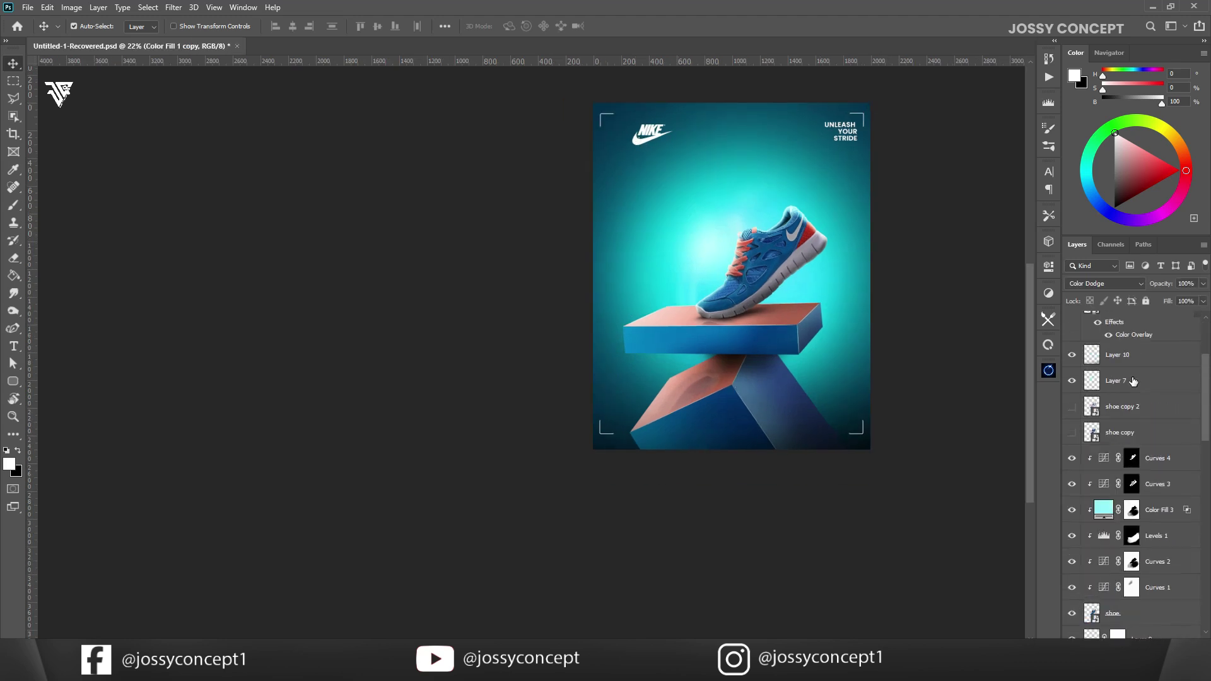
scroll(1133, 379, "down", 2)
left_click_drag(830, 460, 883, 338)
scroll(1130, 341, "up", 2)
left_click(1142, 324)
left_click(27, 7)
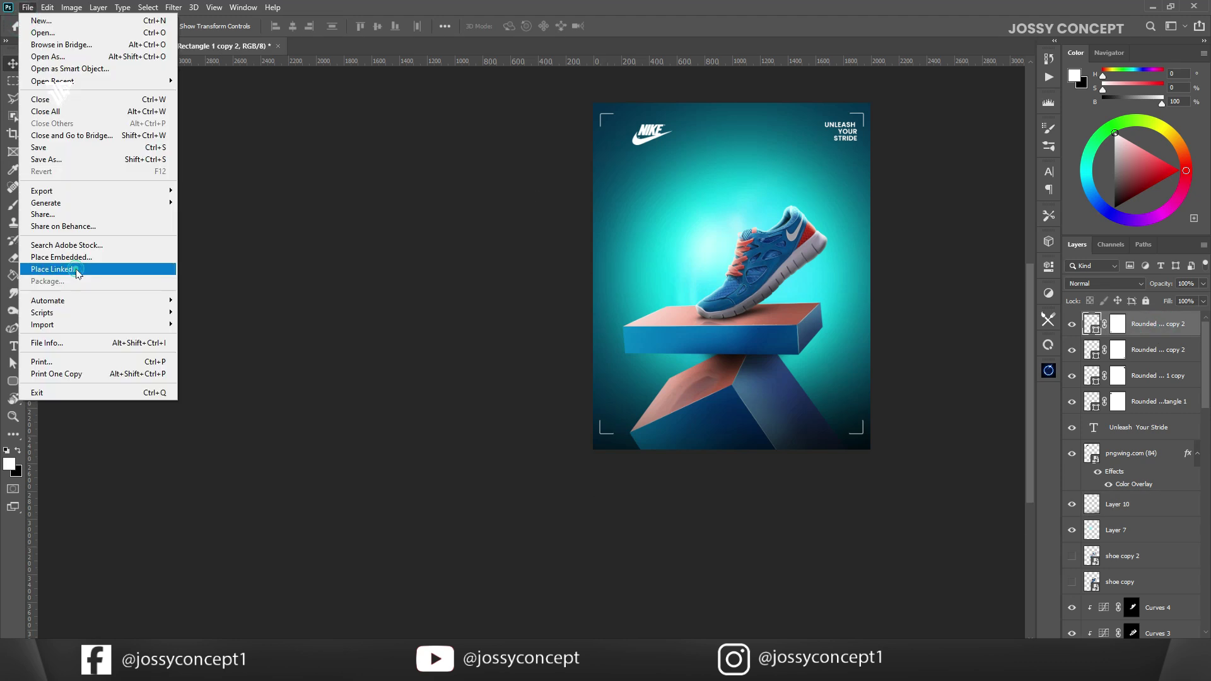
left_click(57, 272)
scroll(424, 99, "up", 4)
double_click(429, 143)
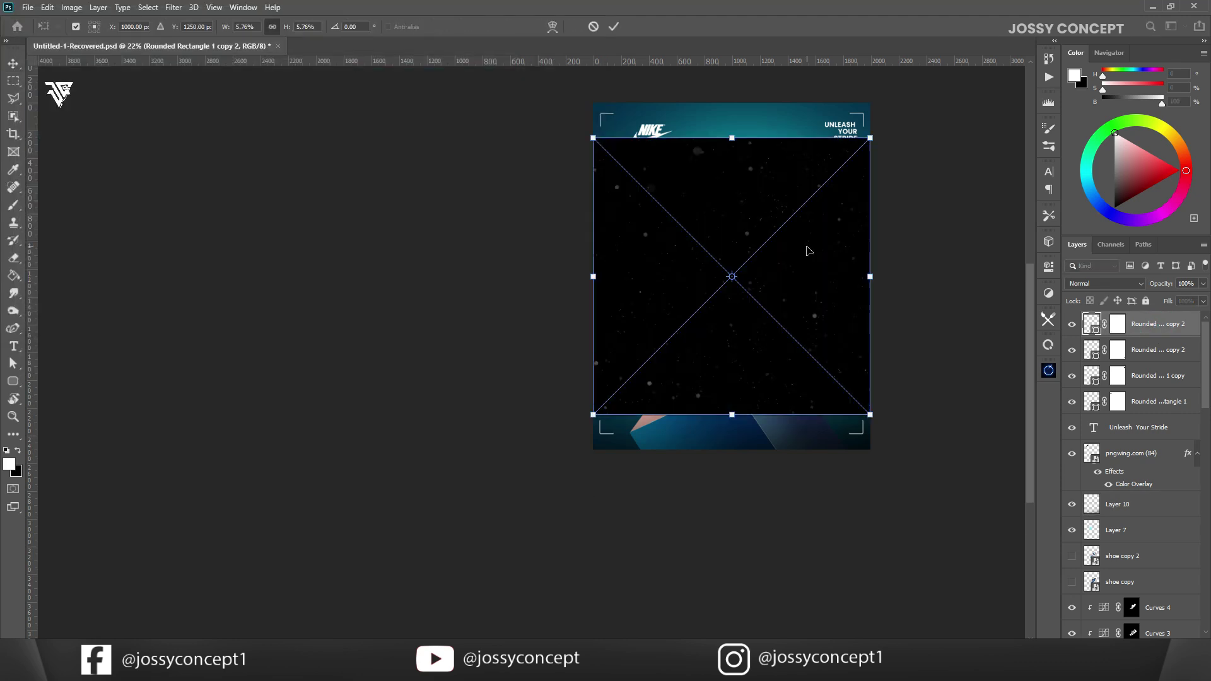
key("Return")
- Set the dust particles layer to Screen blending and apply a Gaussian Blur to it
left_click(1105, 284)
left_click(1078, 388)
left_click(174, 7)
left_click(356, 192)
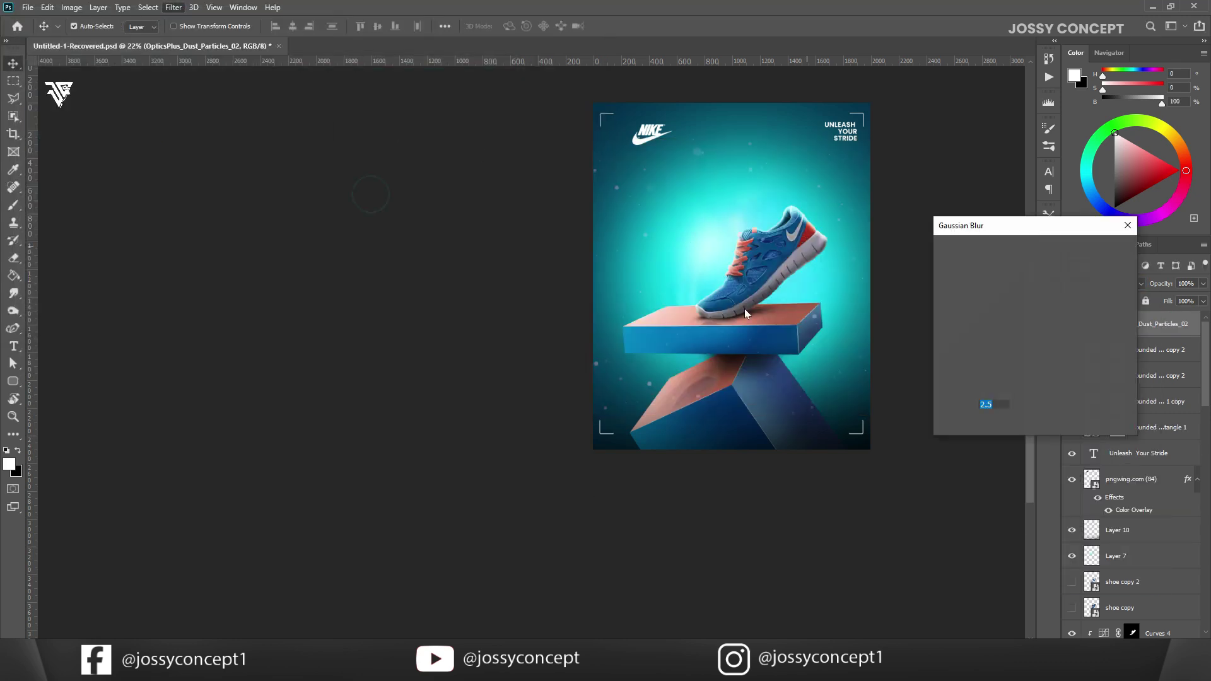
left_click(954, 420)
left_click(1106, 251)
- Add a layer mask to the dust particles layer and invert it to black
left_click(1122, 649)
scroll(719, 242, "up", 4)
key("ctrl+i")
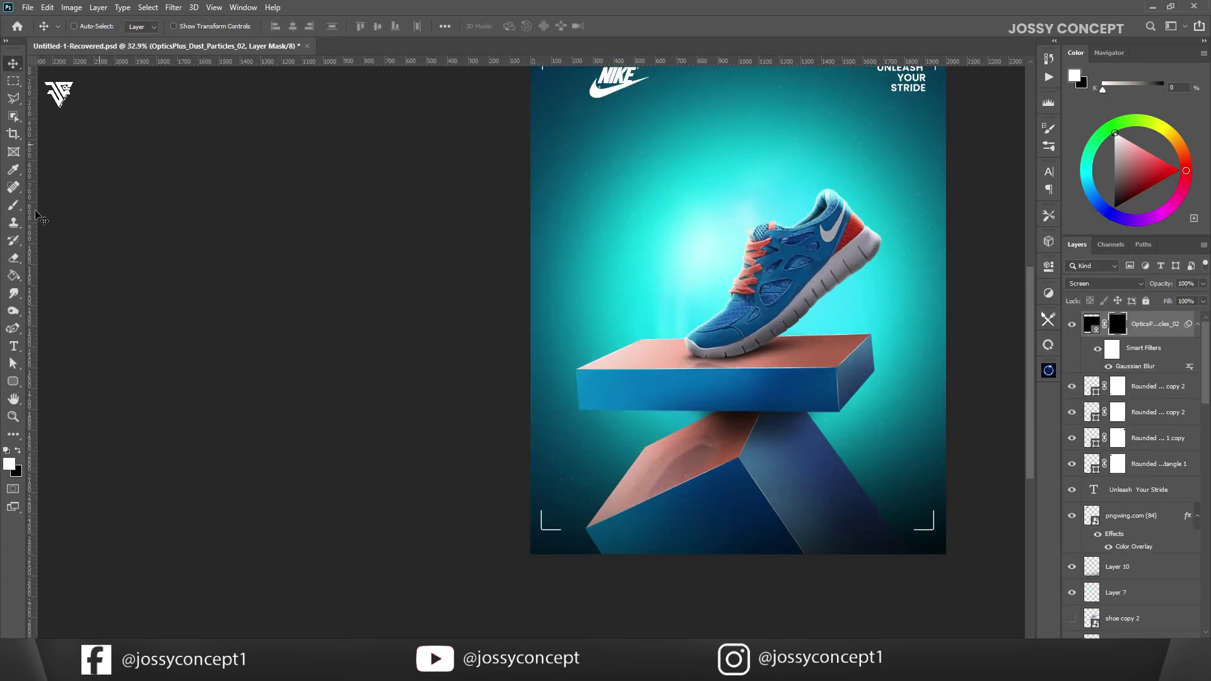
- Reveal the dust particles around the shoe by painting white on the mask with a large soft brush at 30% flow
left_click(13, 205)
left_click(368, 28)
key("Return")
left_click(593, 248)
left_click(367, 27)
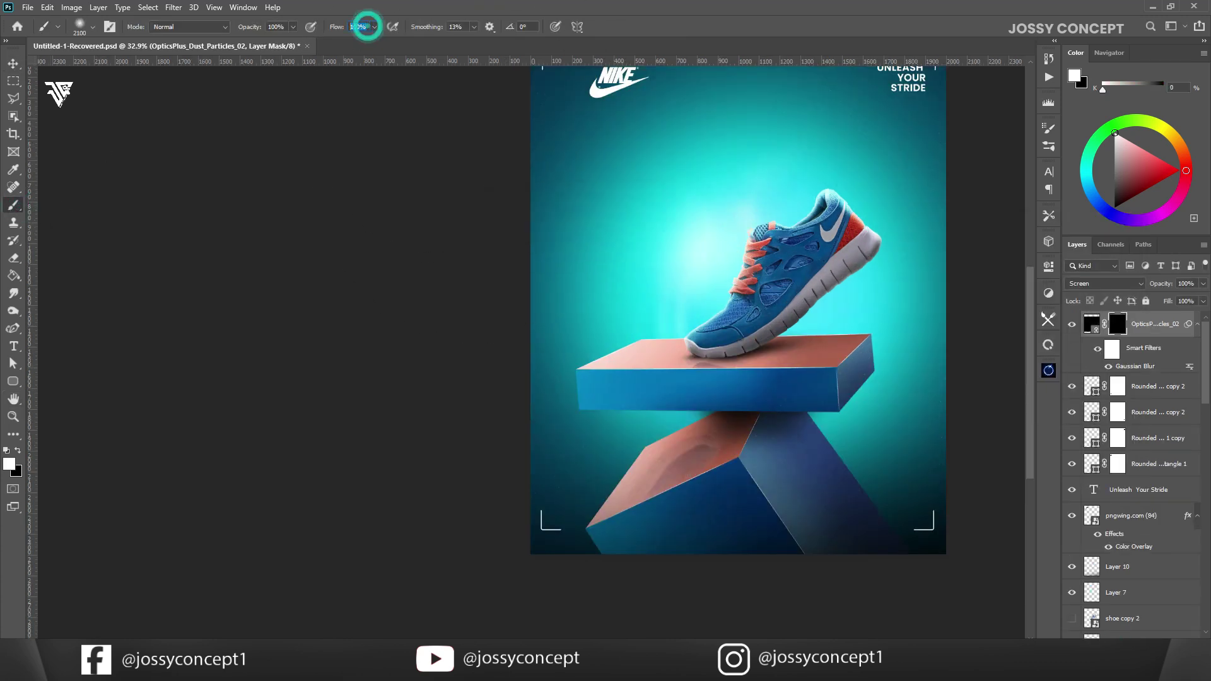
left_click_drag(642, 199, 801, 187)
key("[")
key("[")
key("[")
key("[")
key("[")
key("[")
key("[")
key("[")
key("[")
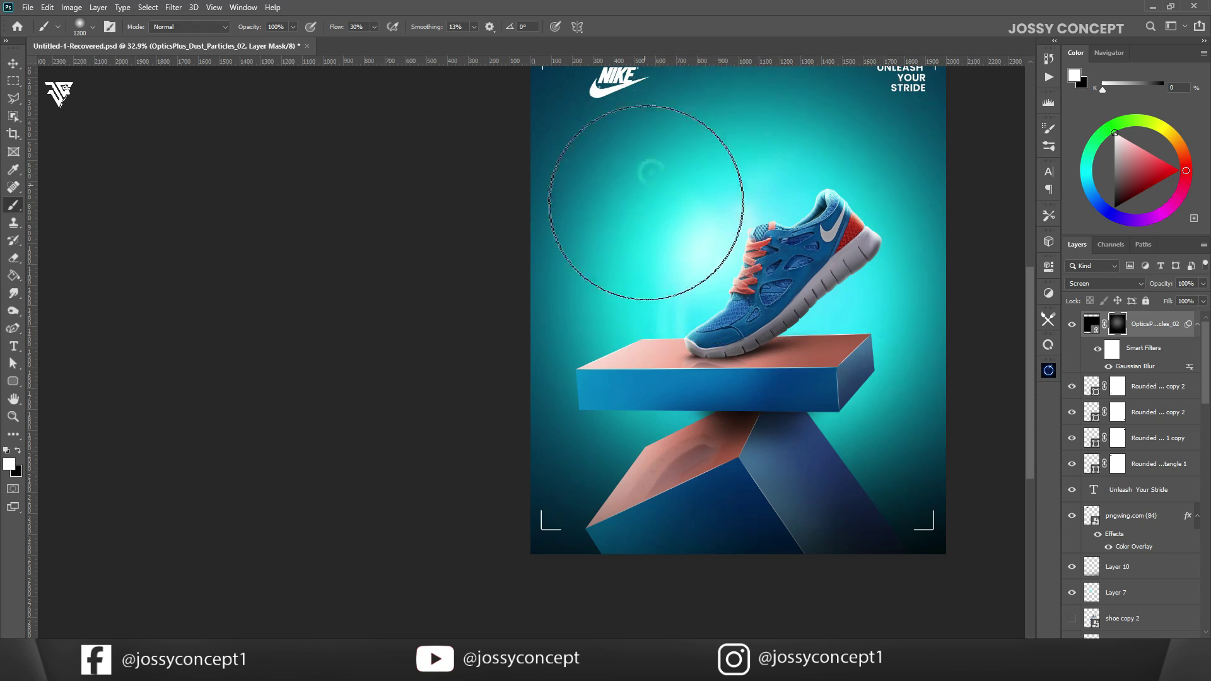
scroll(628, 259, "up", 2)
scroll(628, 259, "down", 2)
- Place the OpticsPlus_Light_Ray_06 image from the Light Rays library folder as a linked file above the dust particles layer
left_click(28, 7)
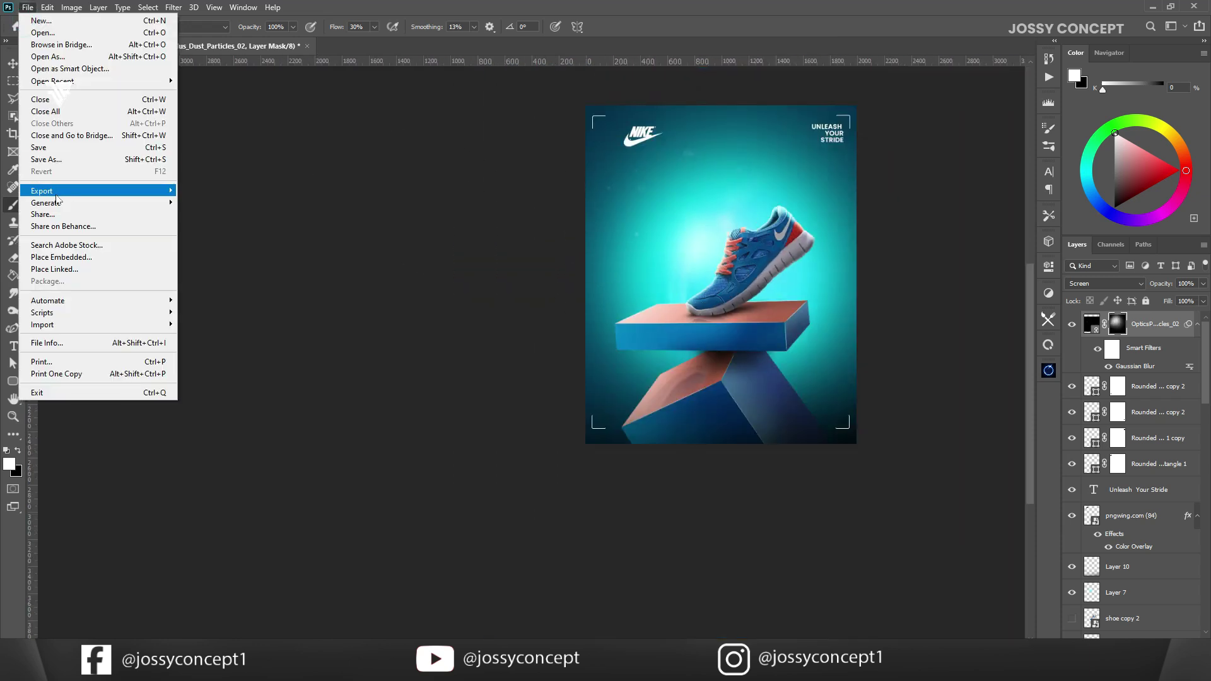
left_click(85, 276)
left_click(208, 30)
double_click(419, 108)
scroll(419, 113, "down", 4)
left_click(205, 30)
double_click(490, 112)
double_click(490, 116)
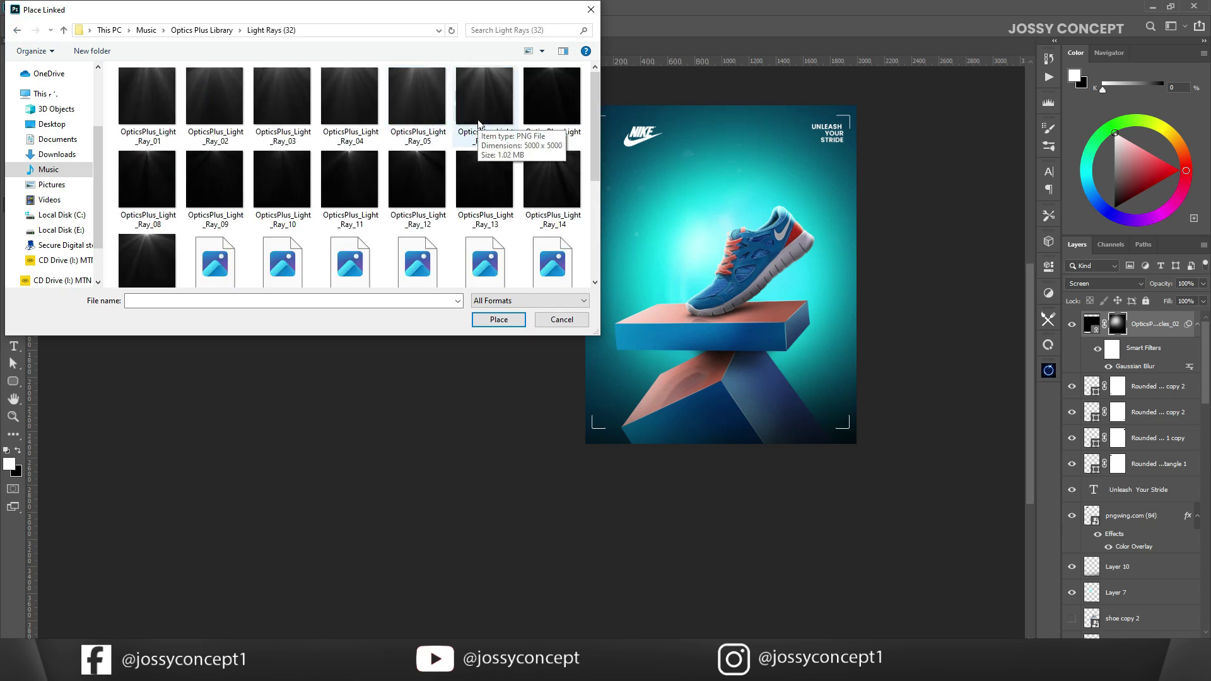
double_click(486, 113)
key("Return")
- Set the light ray layer to Linear Dodge (Add) and transform it so the rays fall from the poster's upper-left corner
left_click(1105, 284)
left_click(1105, 391)
left_click(1105, 284)
left_click(1105, 410)
key("ctrl+t")
left_click_drag(907, 236, 865, 152)
left_click_drag(767, 214, 681, 172)
key("Return")
- Add a layer mask to the light ray layer, try fading the rays with an enlarged soft eraser, and undo the strokes
left_click(1122, 644)
left_click(14, 258)
key("bracketright")
key("bracketright")
key("bracketright")
key("bracketright")
key("bracketright")
key("bracketright")
mouse_move(568, 456)
left_mouse_down()
mouse_move(799, 320)
mouse_move(762, 108)
mouse_move(649, 93)
left_mouse_up()
key("ctrl+z")
key("ctrl+z")
- Fade the light rays on the layer mask with an adjusted soft eraser and lower the layer's opacity to about 89%
right_click(723, 311)
left_click_drag(791, 373, 782, 373)
key("Return")
left_click_drag(621, 435, 766, 401)
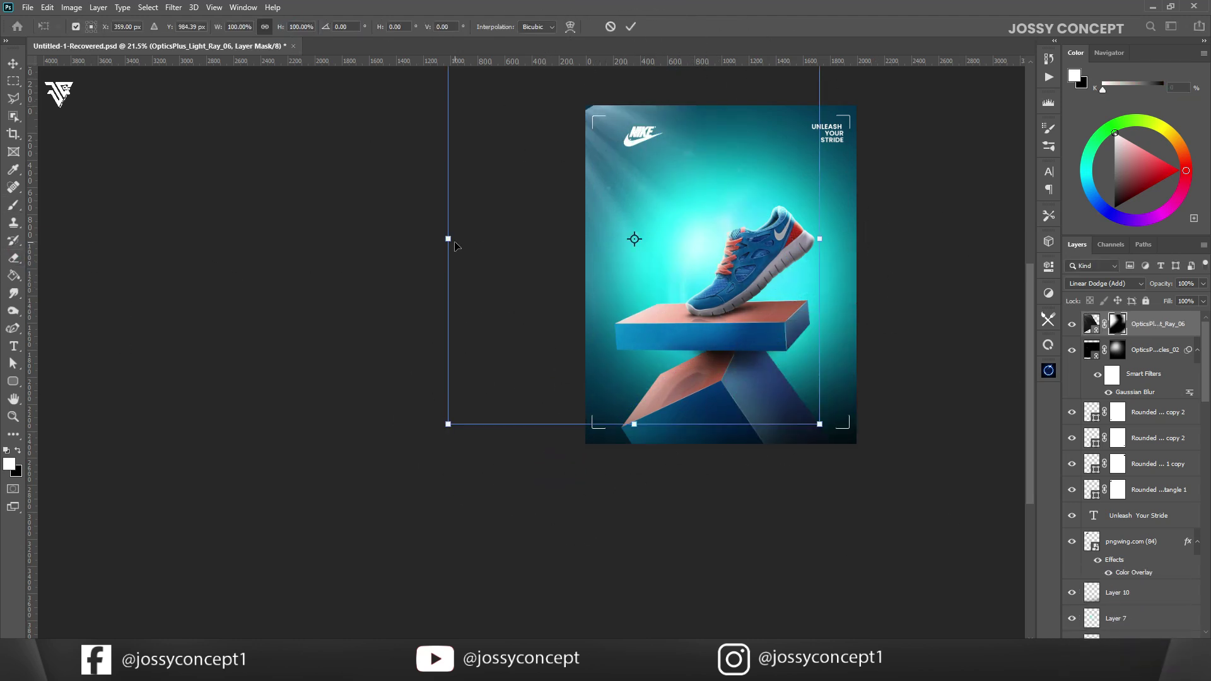
scroll(690, 179, "down", 1)
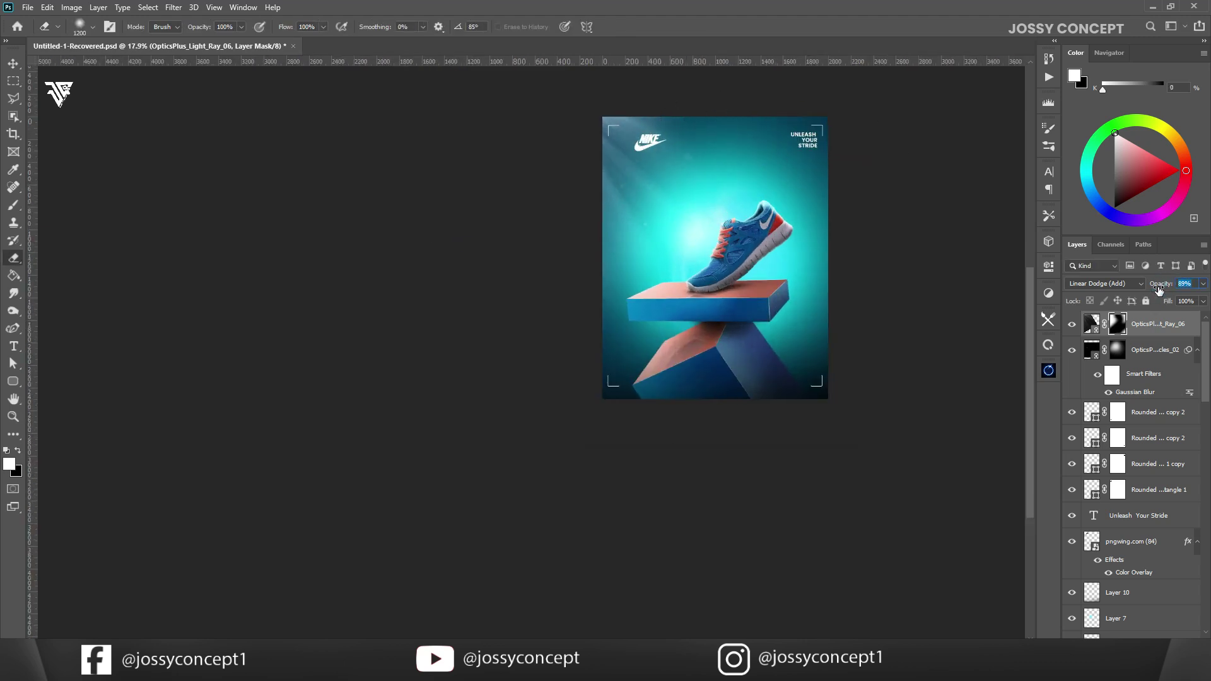
- Select a beam-shaped area from the poster's upper-left corner to the shoe and fill it with a pale cyan Solid Color layer
left_click(1136, 644)
left_click(1170, 644)
left_click(13, 99)
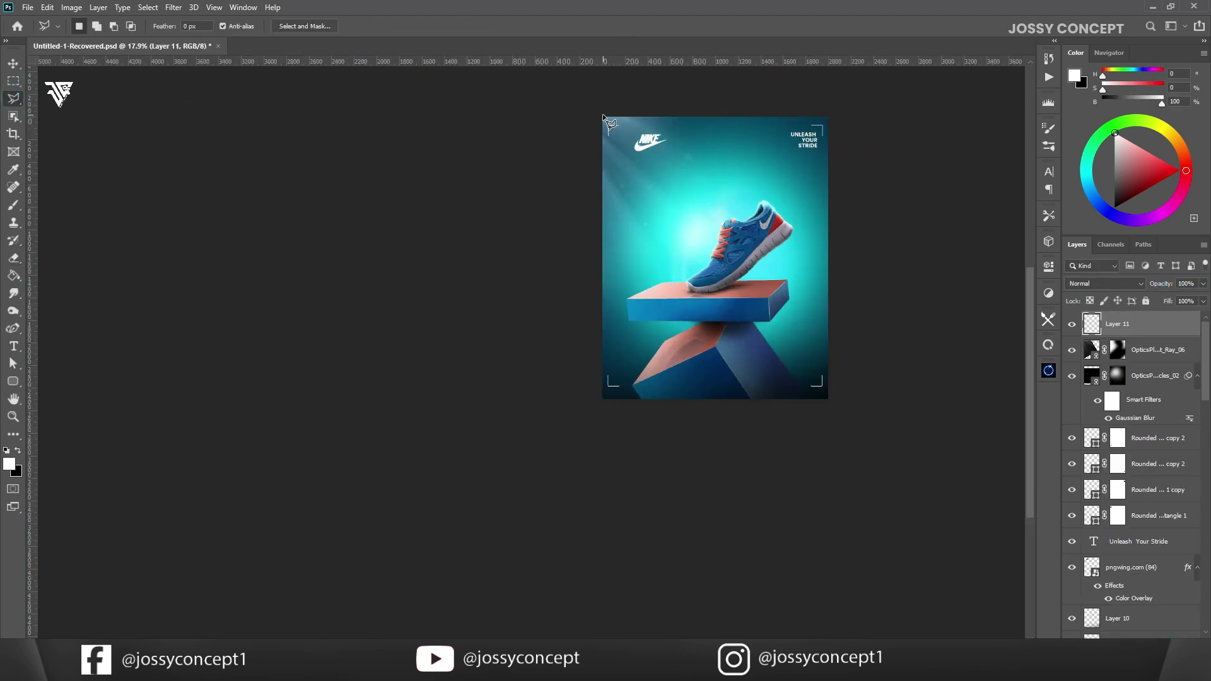
left_click(1136, 645)
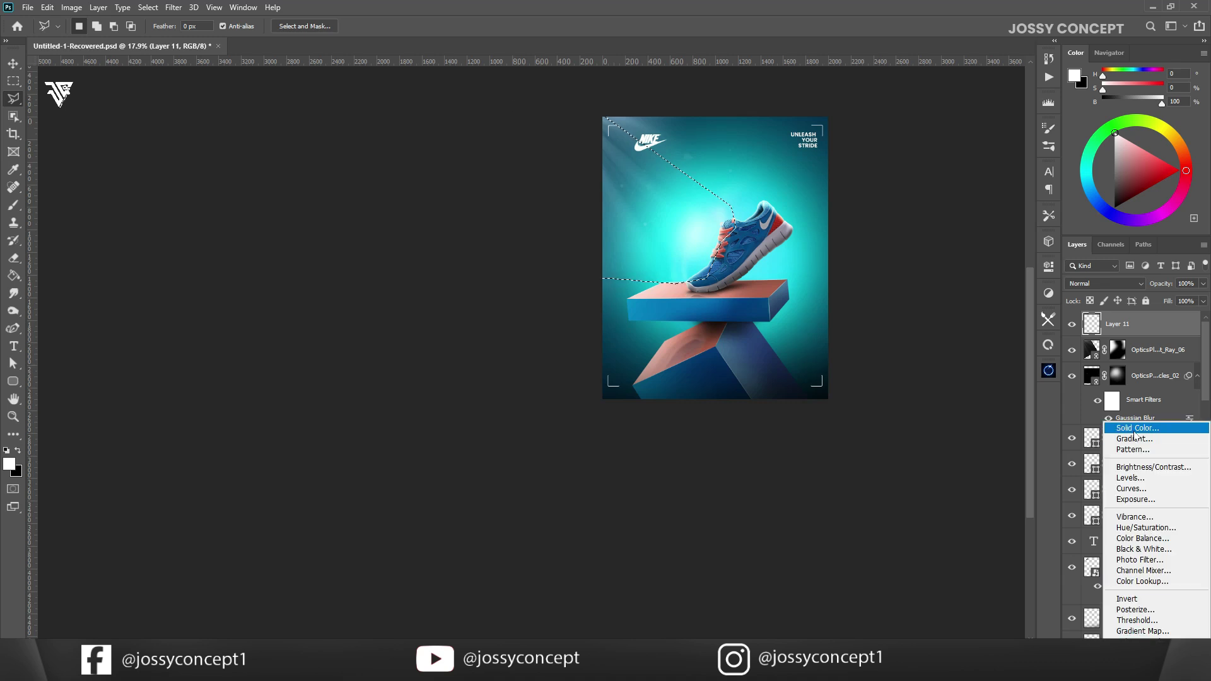
left_click(1135, 427)
left_click(1048, 296)
left_click(887, 213)
left_click(1163, 207)
- Set the beam's color fill layer to Screen and adjust its Blend If range for the underlying layer's dark tones
left_click(1104, 283)
left_click(1101, 378)
double_click(1178, 324)
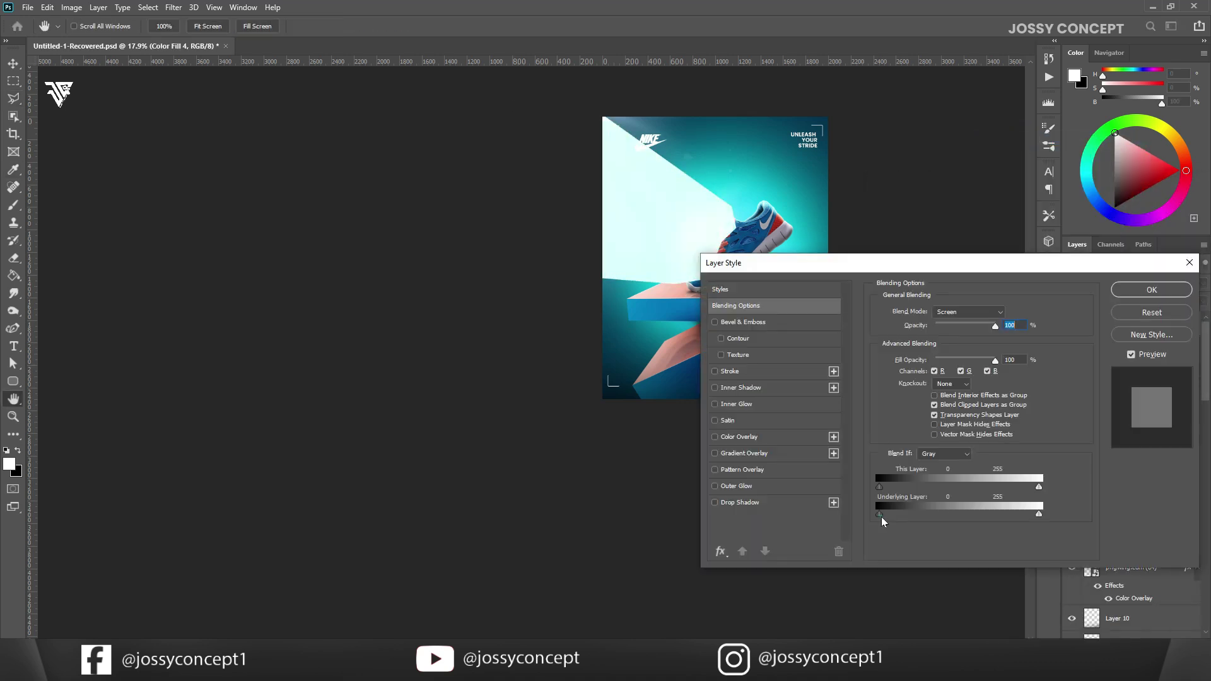
left_click(1152, 290)
- Feather the beam's mask strongly and lower the color fill layer's opacity to about 87%
double_click(1121, 324)
left_click_drag(874, 386, 990, 389)
left_click_drag(1159, 286, 1152, 288)
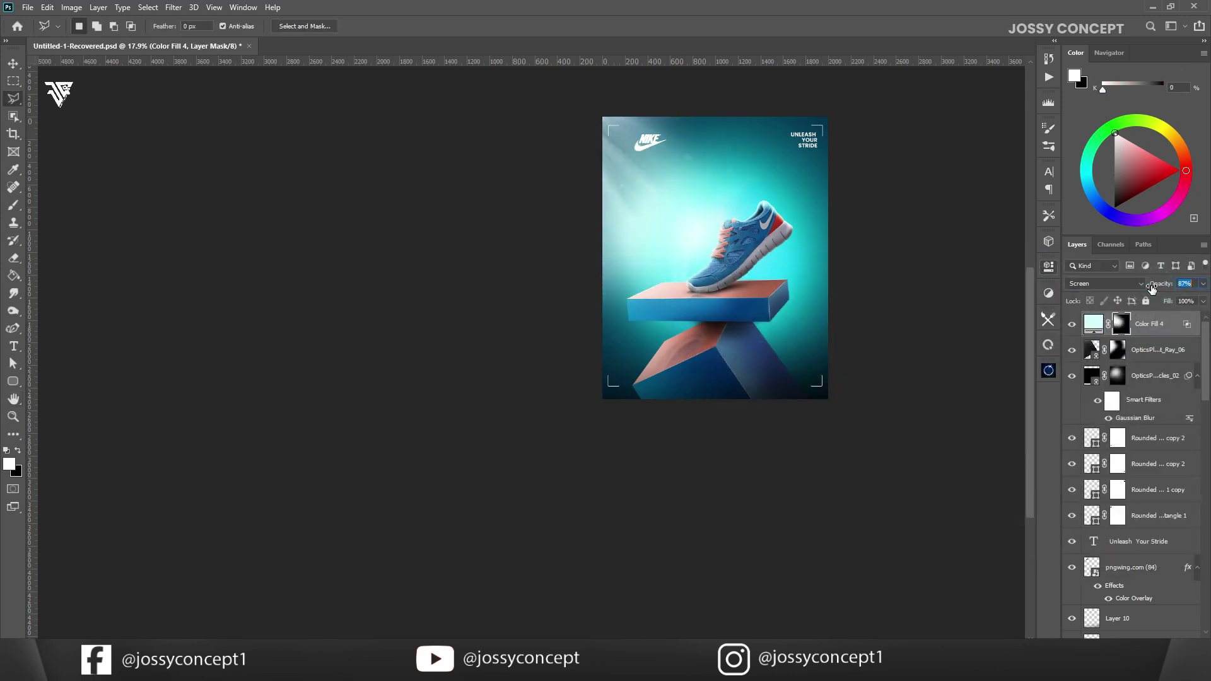
- Group all layers above the background, create a merged copy on top, and convert that copy to a Smart Object
scroll(769, 311, "up", 5)
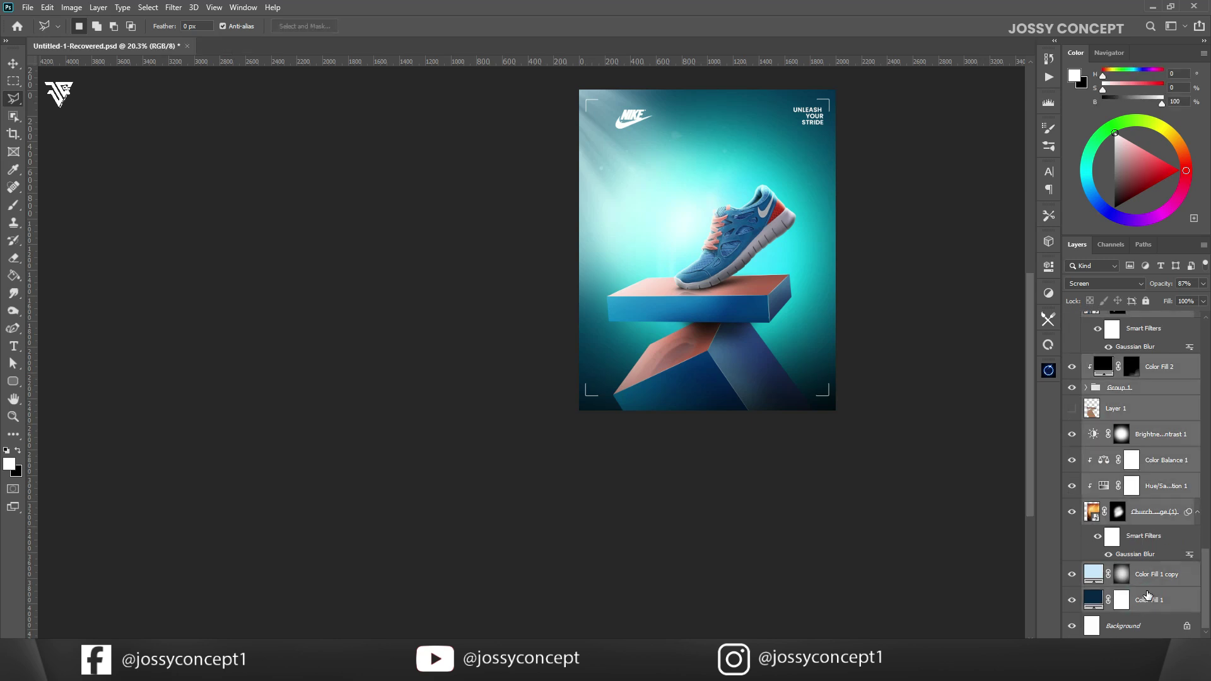
right_click(1117, 323)
left_click(1024, 297)
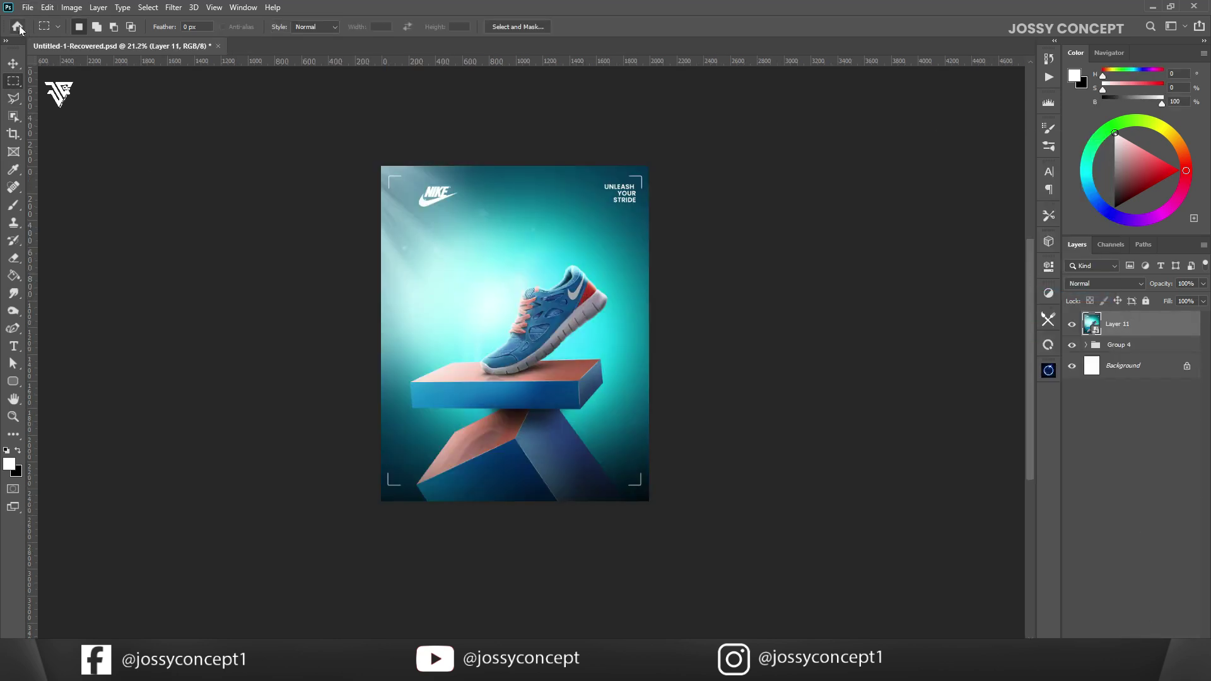
- Create a new blank portrait document from a preset for building a glass texture
left_click(28, 7)
left_click(39, 20)
double_click(472, 241)
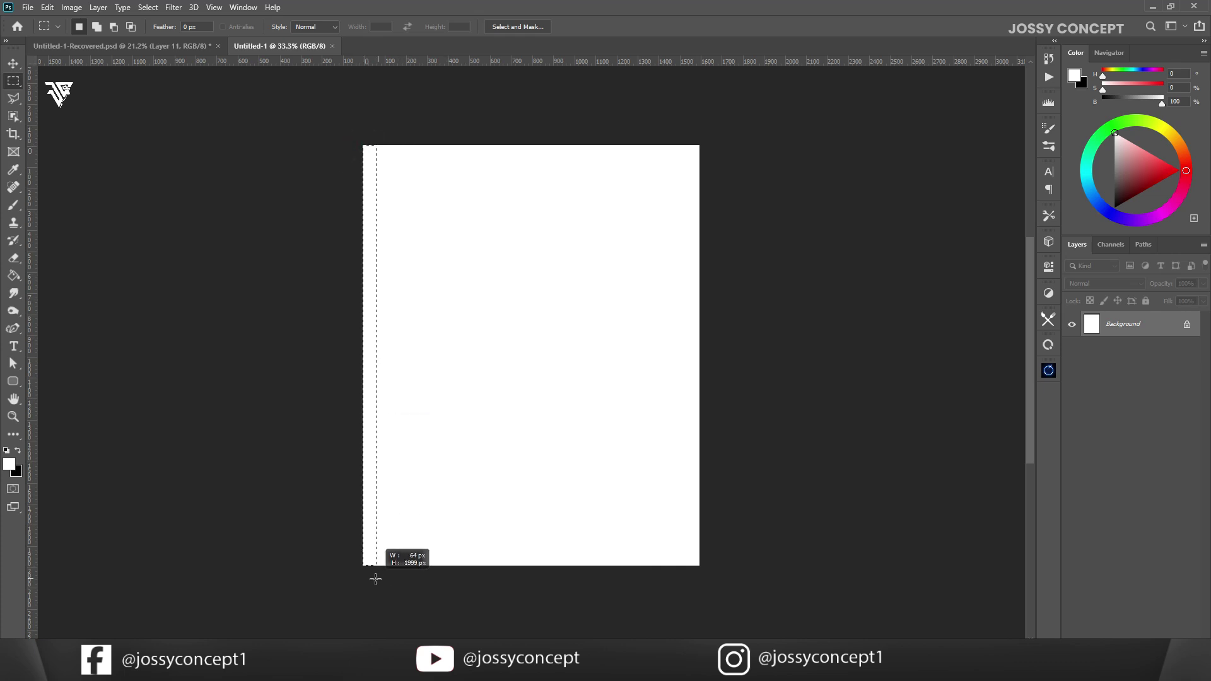
- Fill a full-height strip about 64 px wide at the canvas's left edge with a white-to-black linear Gradient fill at 180°
left_click(1137, 648)
left_click(1152, 440)
left_click(579, 174)
left_click(777, 157)
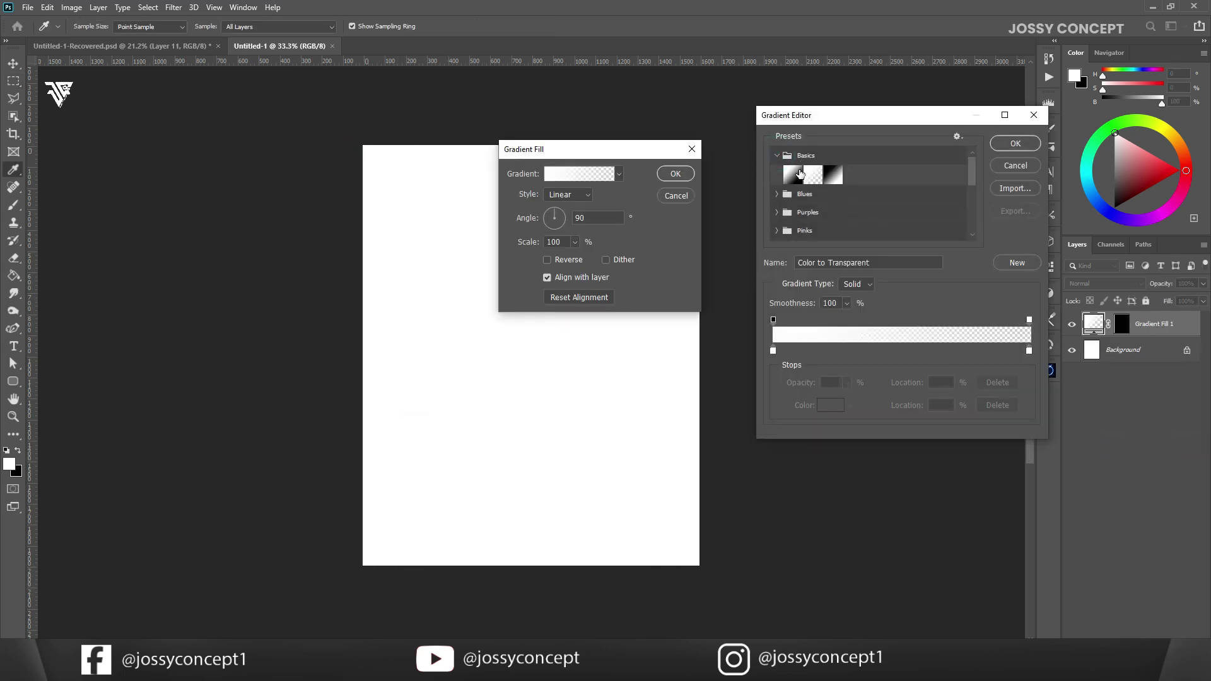
left_click(793, 175)
left_click(1016, 144)
left_click_drag(517, 219, 535, 222)
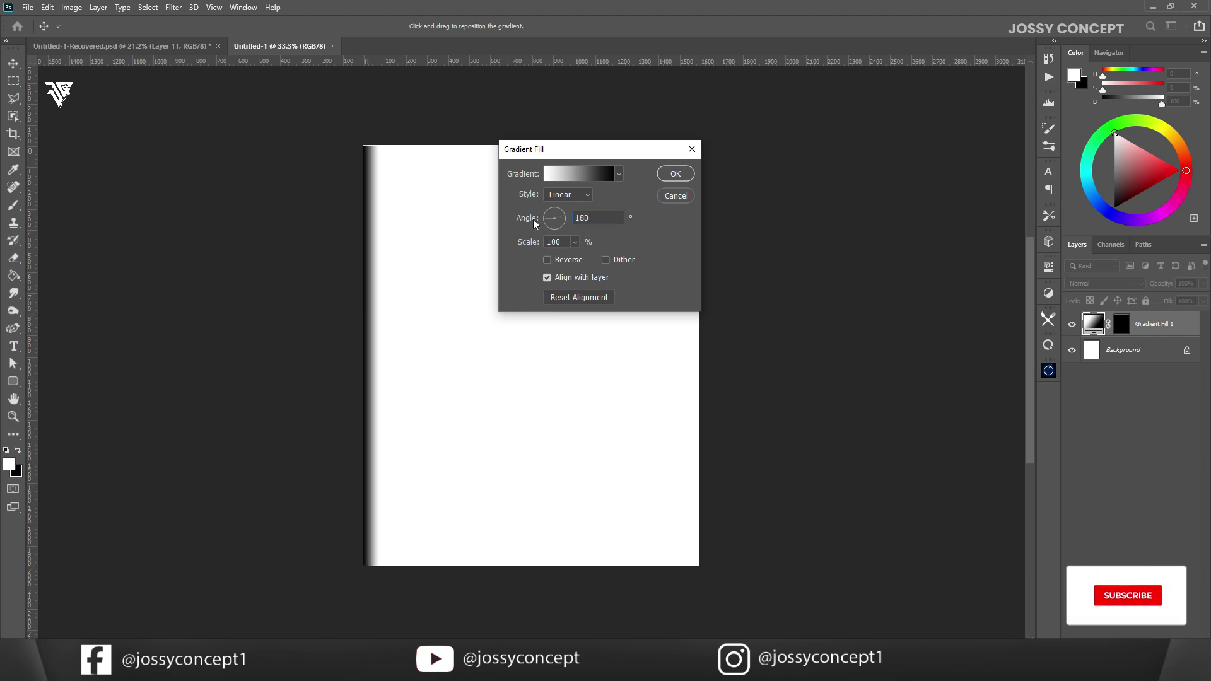
left_click(676, 173)
- Duplicate the gradient strip and line the copies up side by side from the canvas's left edge
scroll(362, 133, "up", 7)
scroll(537, 467, "down", 3)
left_click(18, 61)
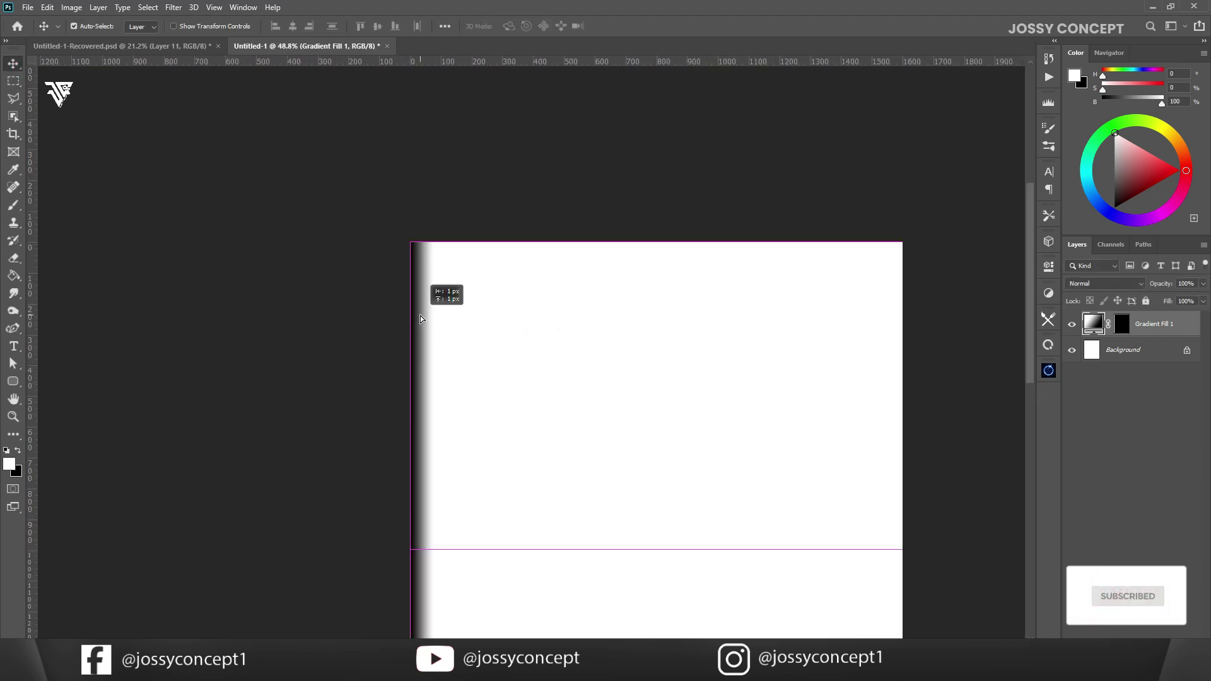
key("ctrl+j")
left_click_drag(420, 315, 452, 319)
key("ctrl+z")
key("ctrl+z")
key("ctrl+j")
key("ctrl+j")
scroll(456, 411, "down", 3)
left_click_drag(453, 412, 497, 277)
left_click_drag(446, 268, 464, 271)
left_click_drag(497, 271, 484, 272)
left_click_drag(399, 311, 398, 311)
- Duplicate the row of gradient strips and place the copies alongside to cover the full canvas width
key("ctrl+j")
key("ctrl+t")
left_click_drag(481, 314, 714, 350)
key("Return")
- Try to stretch the gradient strips upward past the canvas's upper edge with Free Transform
scroll(516, 192, "up", 5)
scroll(516, 192, "down", 5)
scroll(833, 335, "up", 1)
key("t")
left_click(13, 65)
key("ctrl+t")
left_click_drag(614, 187, 615, 180)
key("Return")
key("ctrl+z")
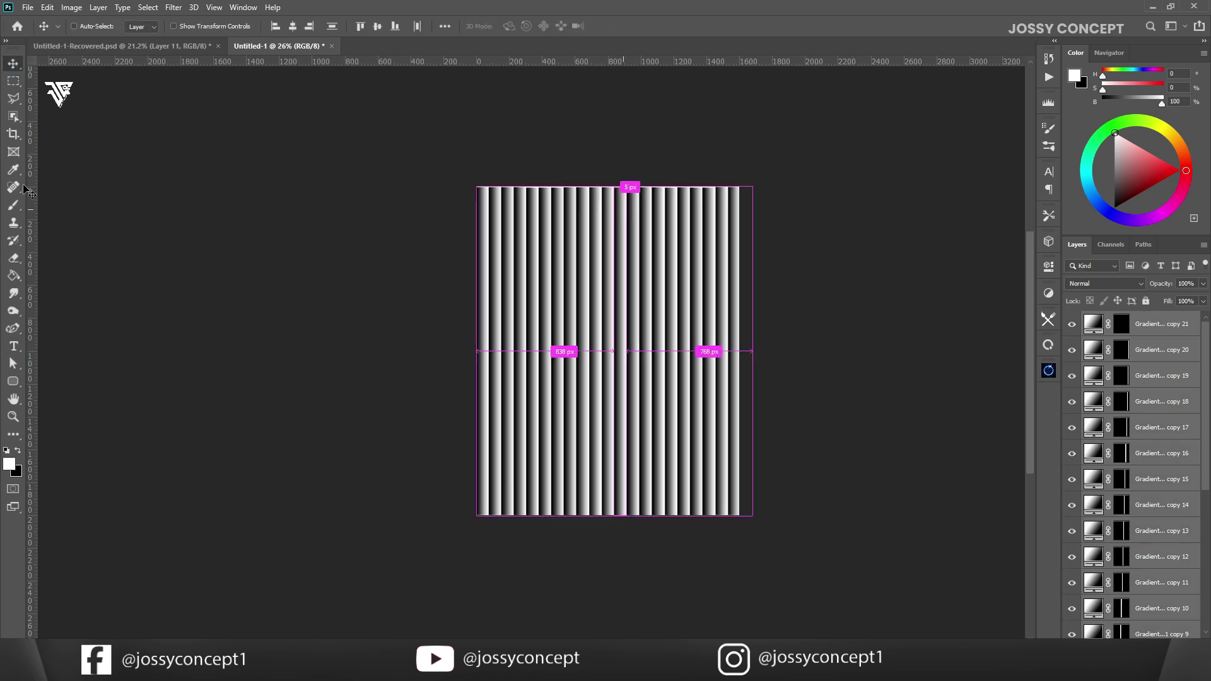
- Save the strip document as a PSD named Pattern texture and return to the poster document
left_click(27, 7)
left_click(38, 149)
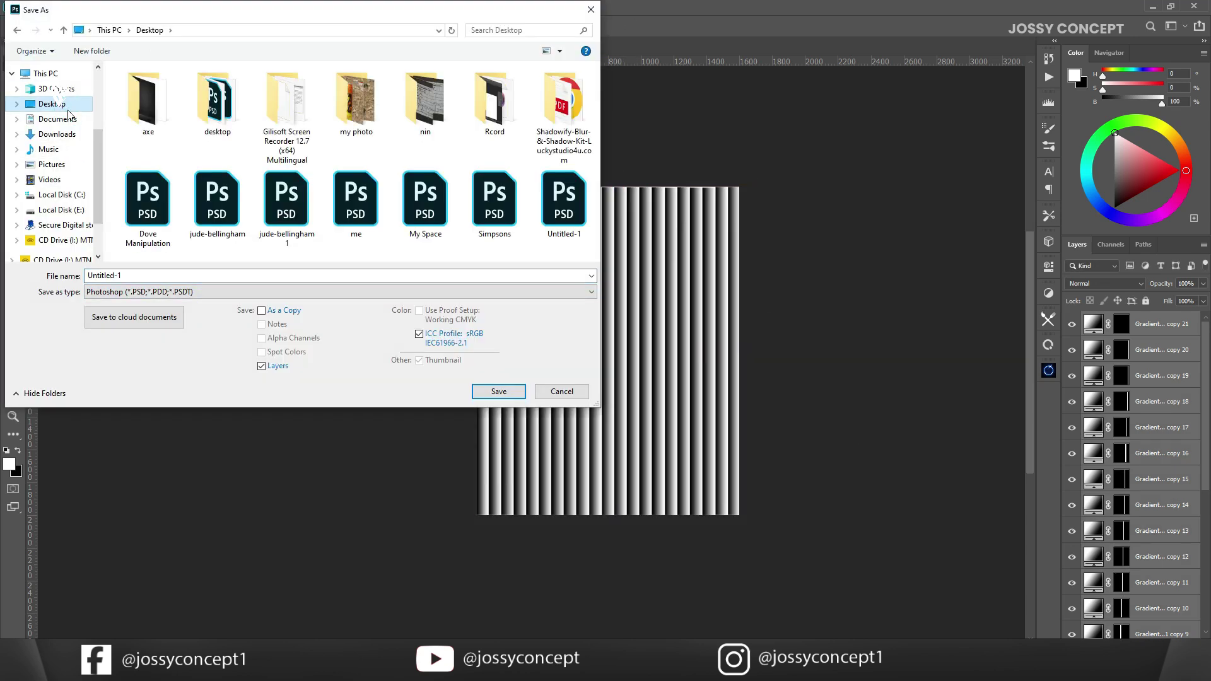
type("Pattern texture")
key("Return")
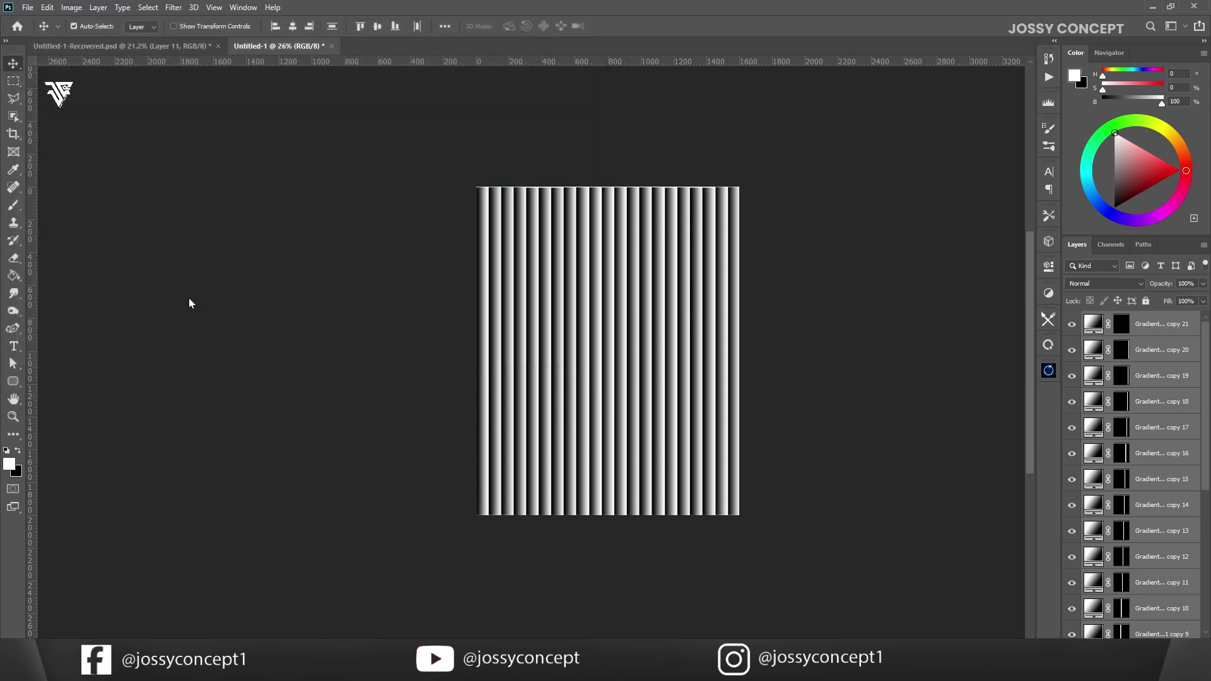
left_click(103, 47)
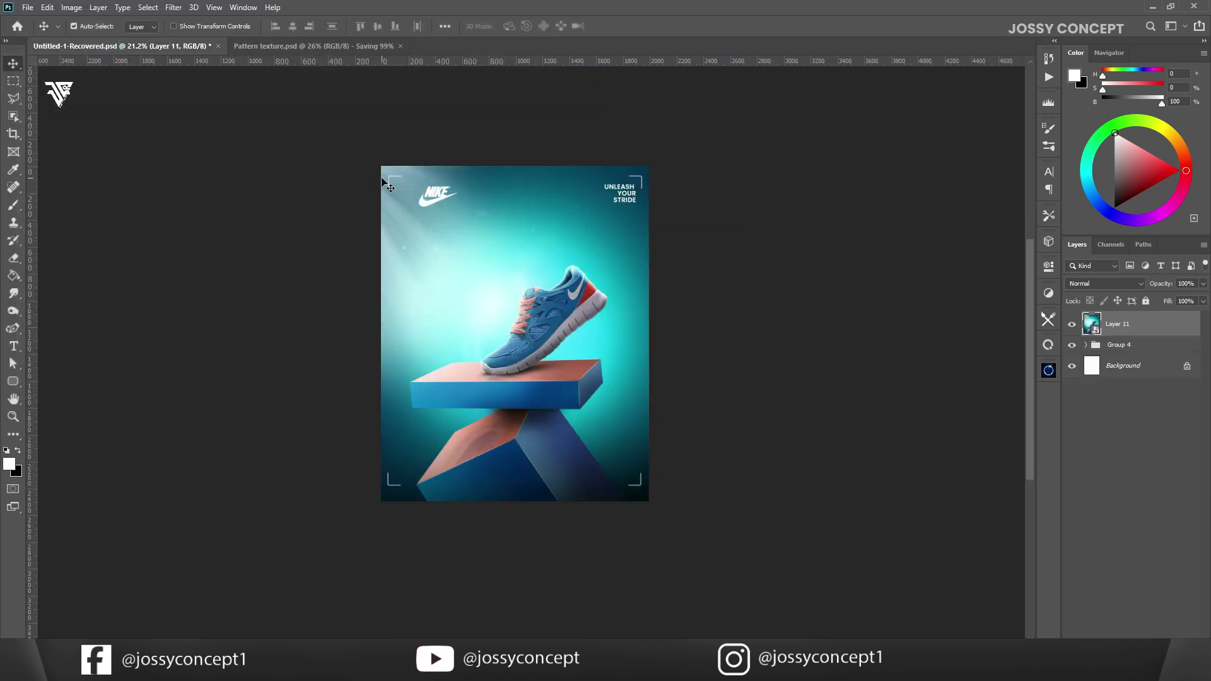
left_click(173, 7)
left_click(202, 52)
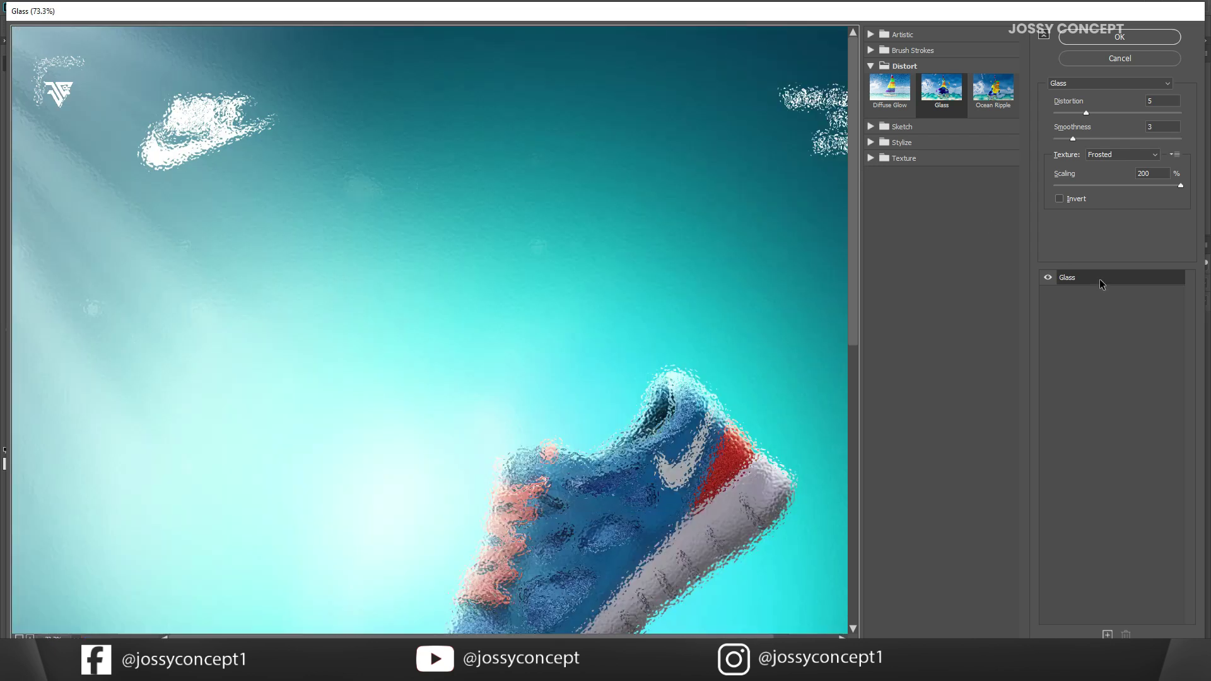
left_click(1100, 279)
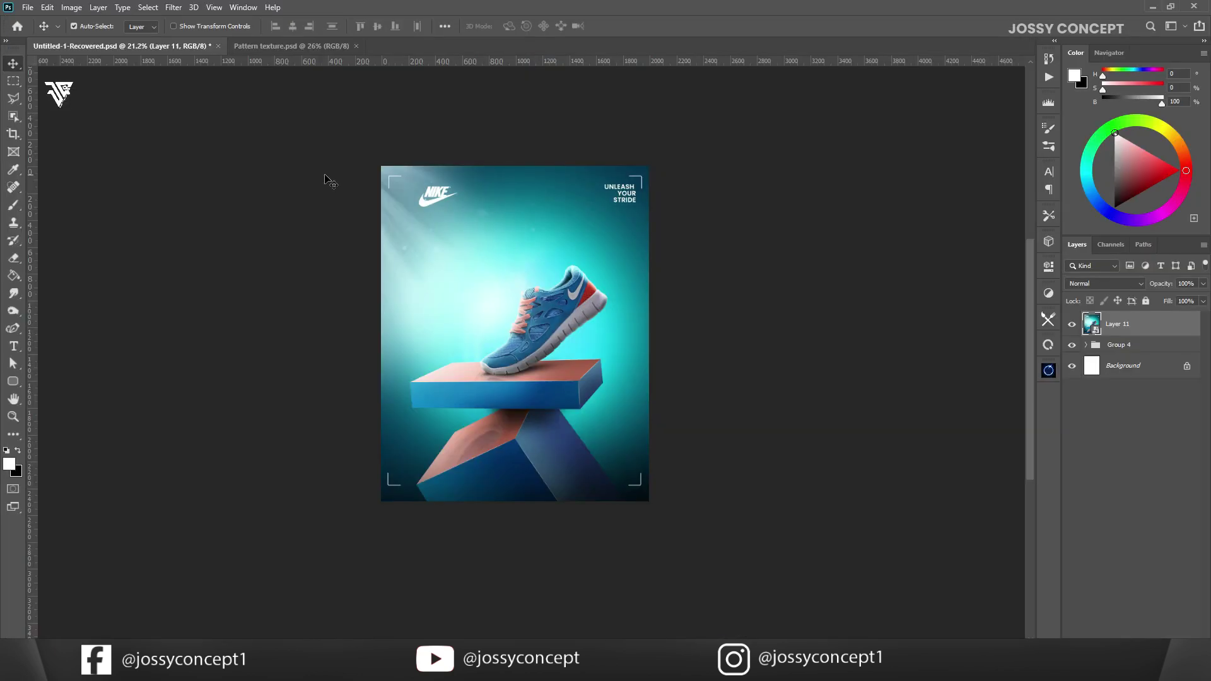
key("m")
key("e")
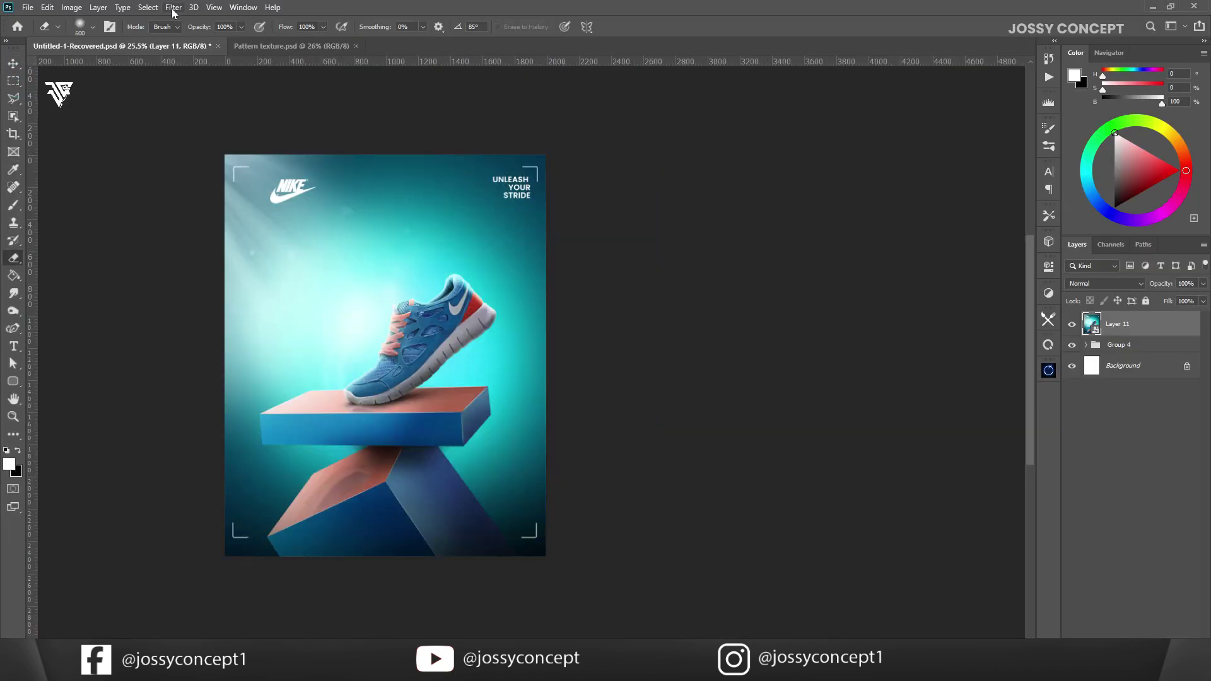
- Apply the Glass filter to the merged poster layer with the Pattern texture file, distortion 20, smoothness 1 and scaling 50%
left_click(173, 7)
left_click(202, 51)
left_click(1149, 168)
double_click(492, 183)
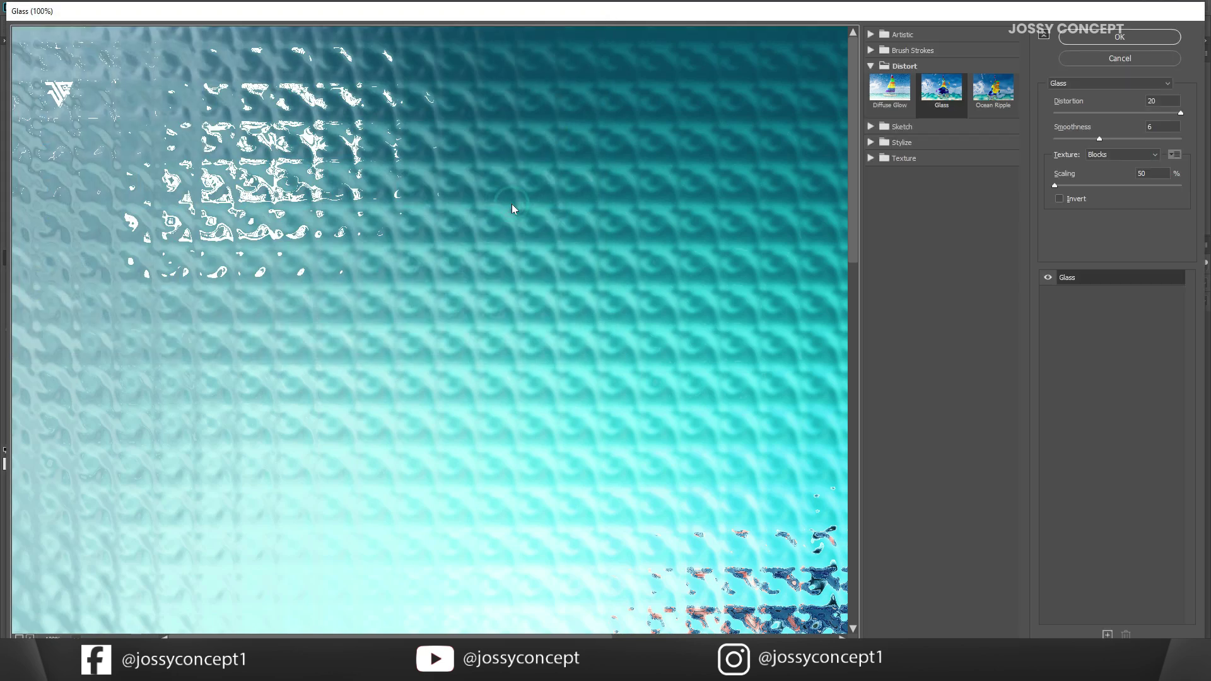
scroll(402, 224, "down", 5)
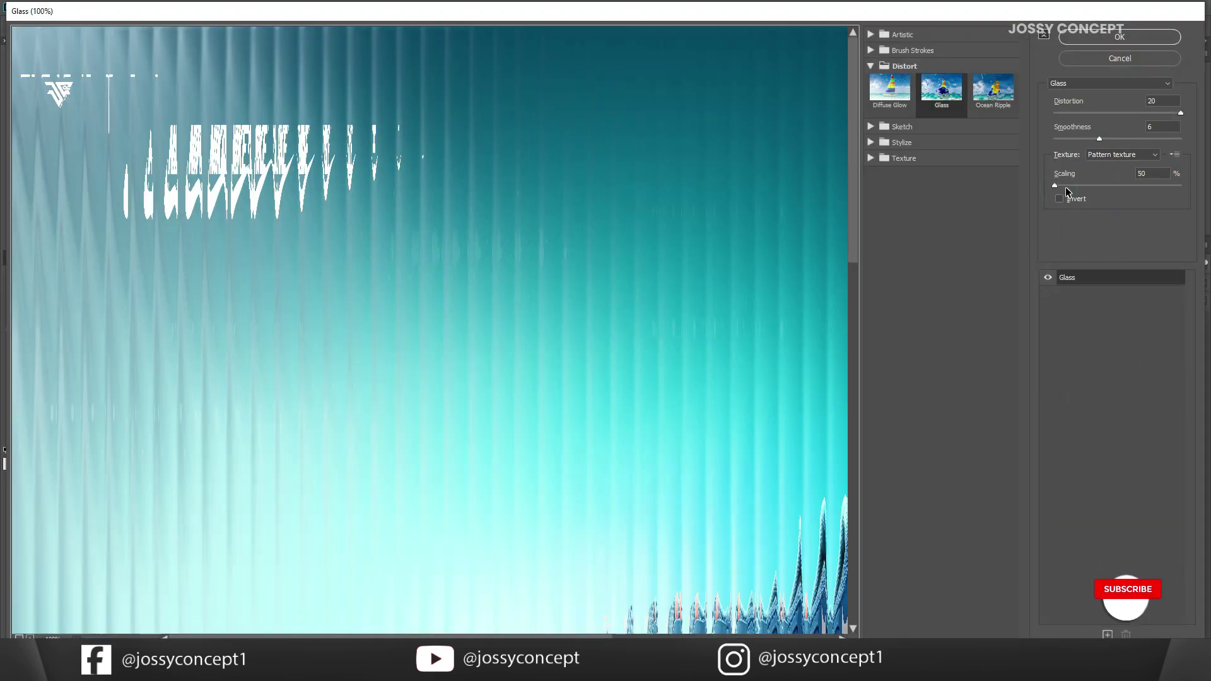
left_click_drag(1100, 139, 1055, 140)
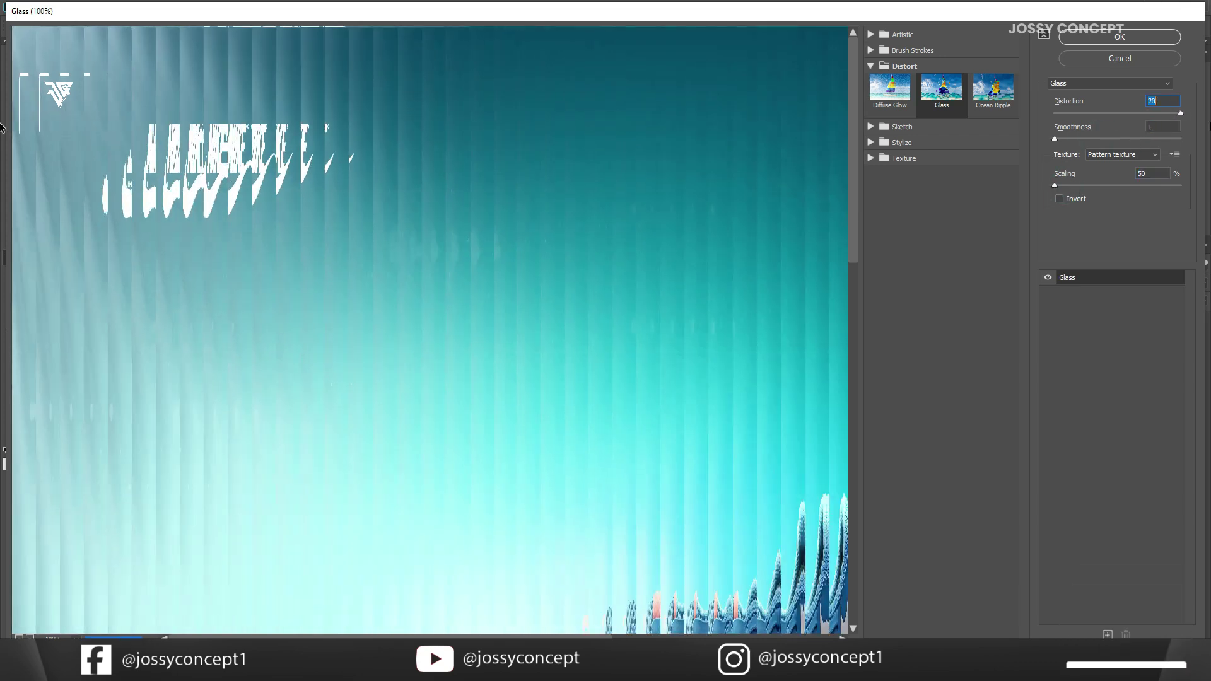
left_click(1108, 38)
- Invert the smart filter mask to black and reveal the glass effect in a full-height strip along the poster's left edge
left_click(1112, 349)
key("ctrl+i")
left_click(13, 81)
mouse_move(197, 147)
left_mouse_down()
mouse_move(268, 534)
mouse_move(228, 208)
left_mouse_up()
key("e")
key("x")
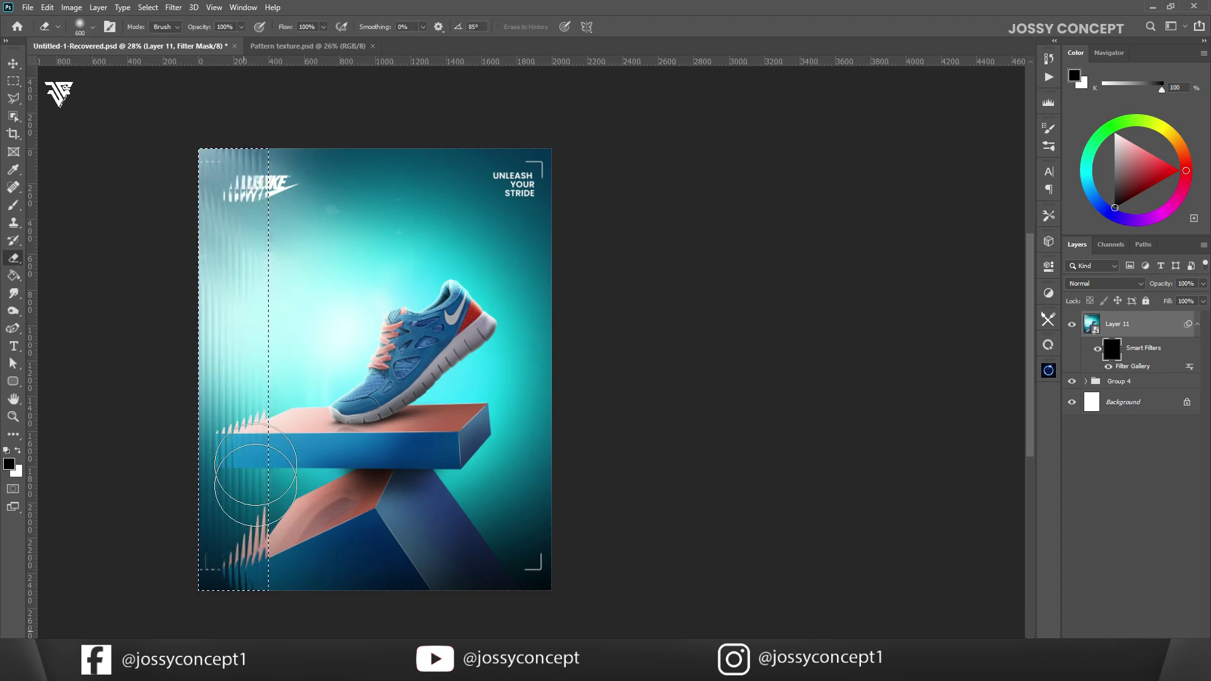
- Remove the glass effect from most of the Nike logo by erasing the filter mask inside a rectangular selection with a smaller eraser
scroll(243, 153, "up", 7)
key("bracketleft")
key("bracketleft")
key("bracketleft")
key("bracketleft")
key("bracketleft")
key("bracketleft")
key("bracketleft")
key("bracketleft")
key("bracketleft")
key("bracketleft")
key("bracketleft")
key("bracketleft")
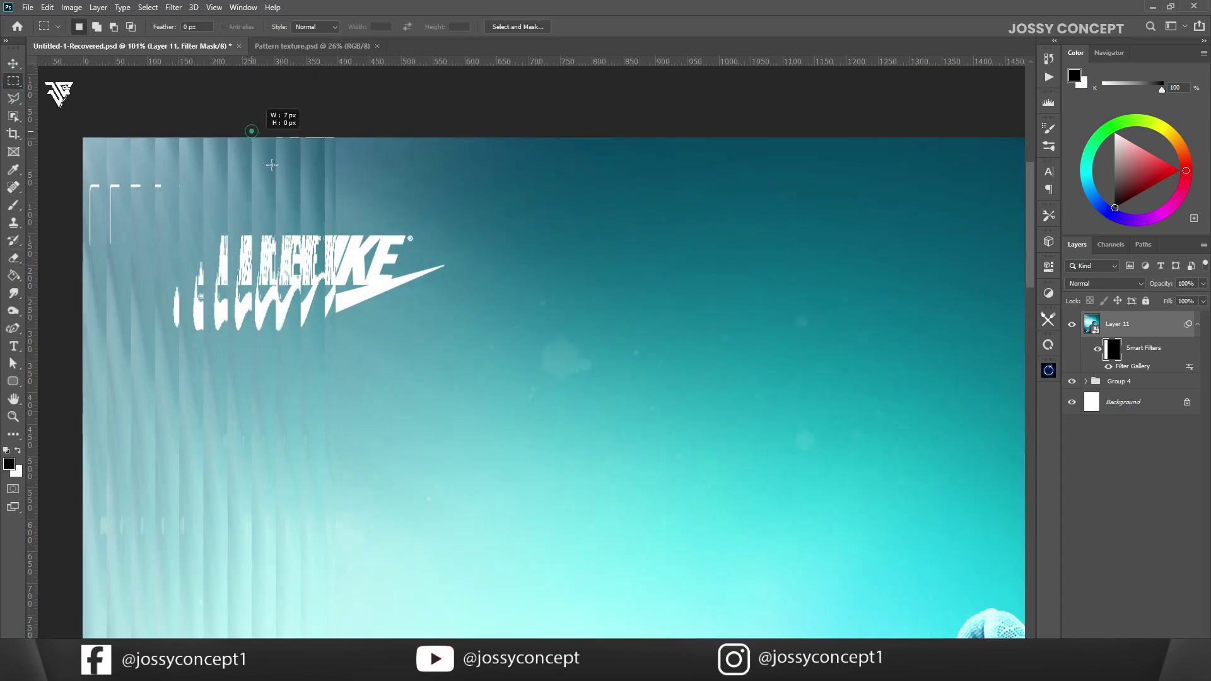
left_click(14, 259)
key("x")
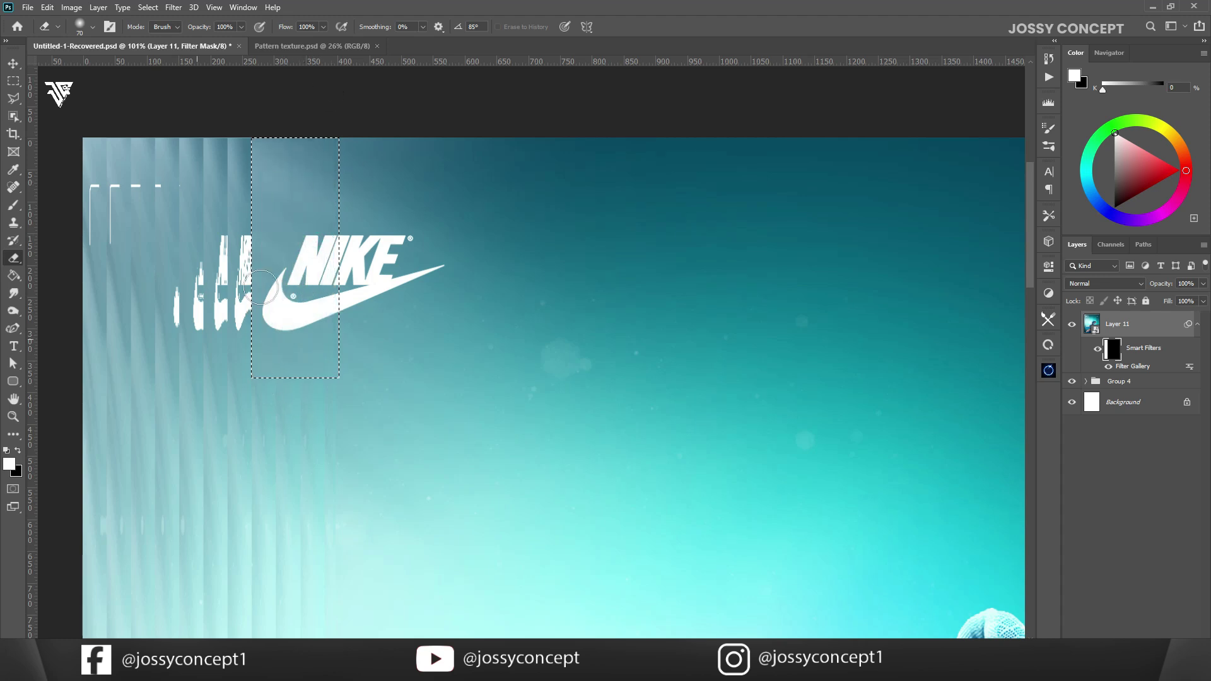
- Try to reveal the glass effect in a full-height strip about 322 px wide across the heel of the shoe
scroll(262, 205, "down", 5)
key("m")
left_click_drag(438, 160, 495, 636)
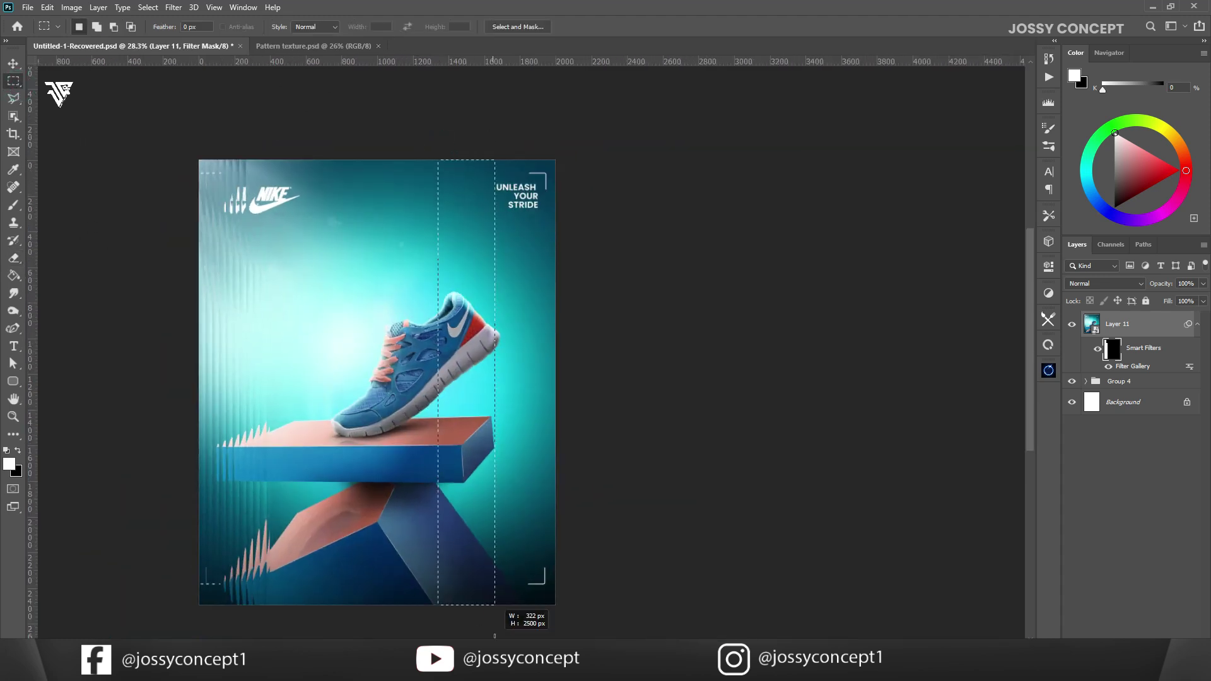
key("e")
left_click_drag(476, 563, 489, 63)
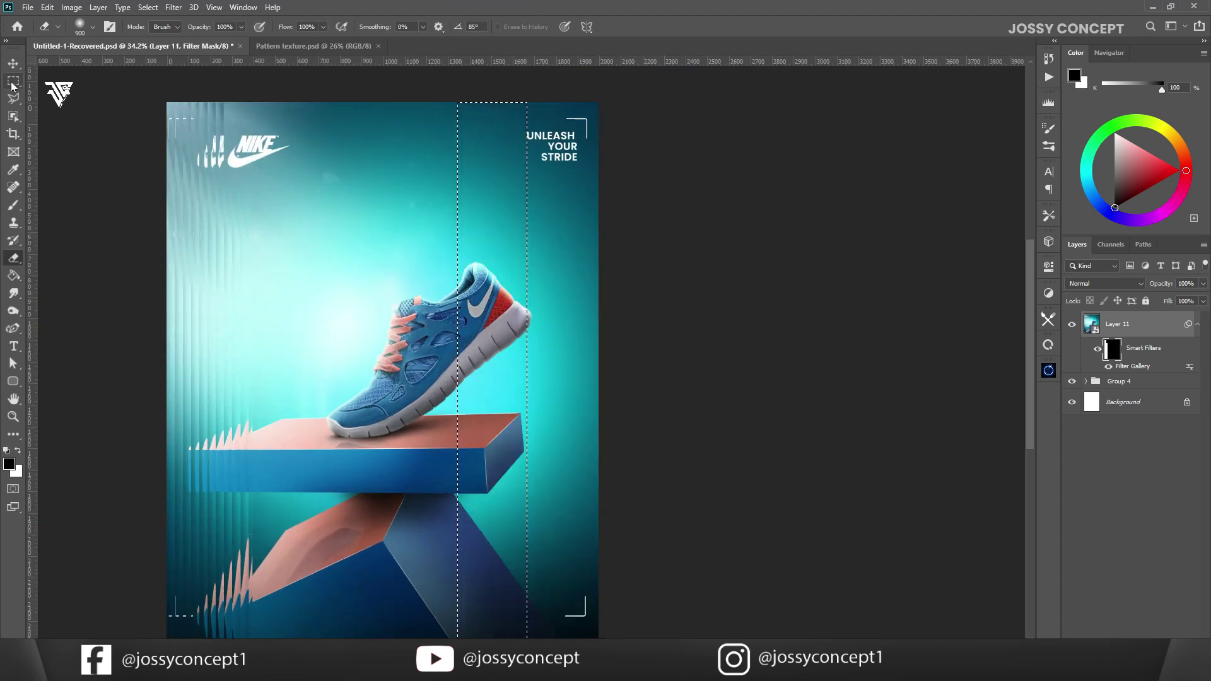
- Reveal the glass effect in a narrower full-height strip across the shoe's heel and the podium's right end, then deselect
key("m")
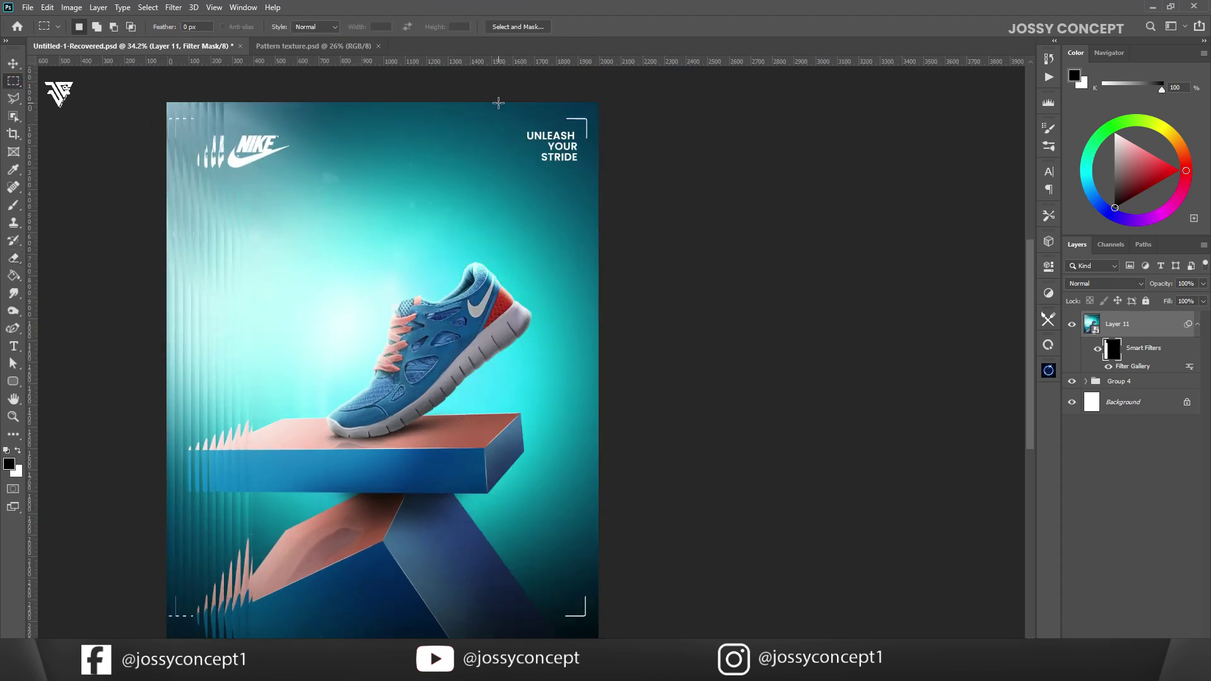
left_click_drag(518, 636, 531, 634)
left_click(16, 259)
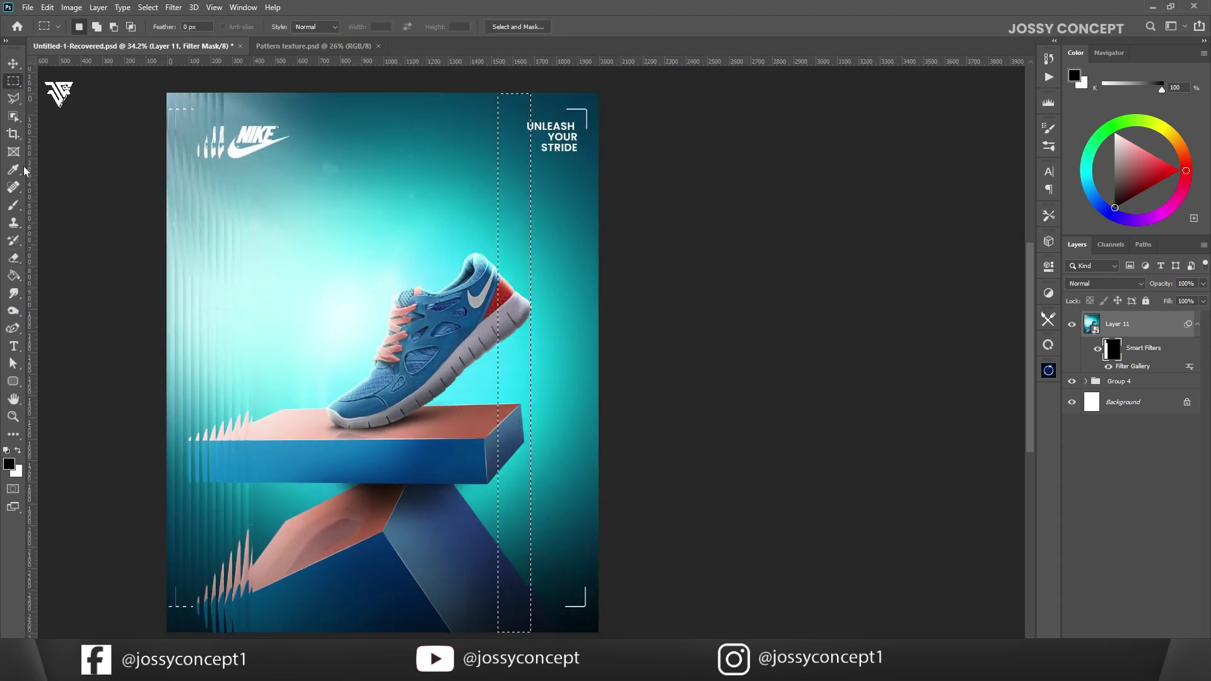
left_click_drag(524, 101, 516, 654)
key("ctrl+d")
scroll(550, 187, "down", 2)
left_click(14, 82)
left_click_drag(491, 126, 524, 571)
left_click(16, 259)
key("ctrl+d")
- Try to remove the glass effect around the slogan by erasing the filter mask inside a rectangular selection
scroll(565, 162, "up", 7)
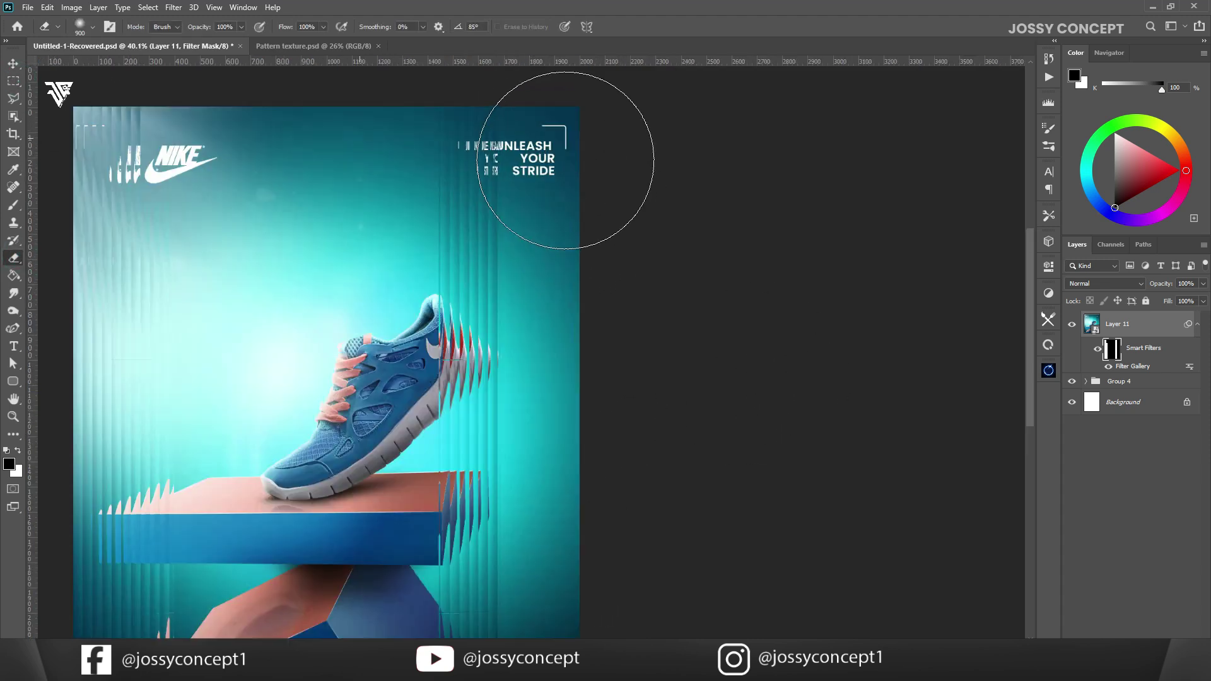
left_click(13, 81)
left_click_drag(323, 76, 423, 203)
key("e")
mouse_move(351, 170)
left_mouse_down()
mouse_move(304, 145)
mouse_move(394, 166)
mouse_move(384, 135)
left_mouse_up()
scroll(385, 136, "down", 3)
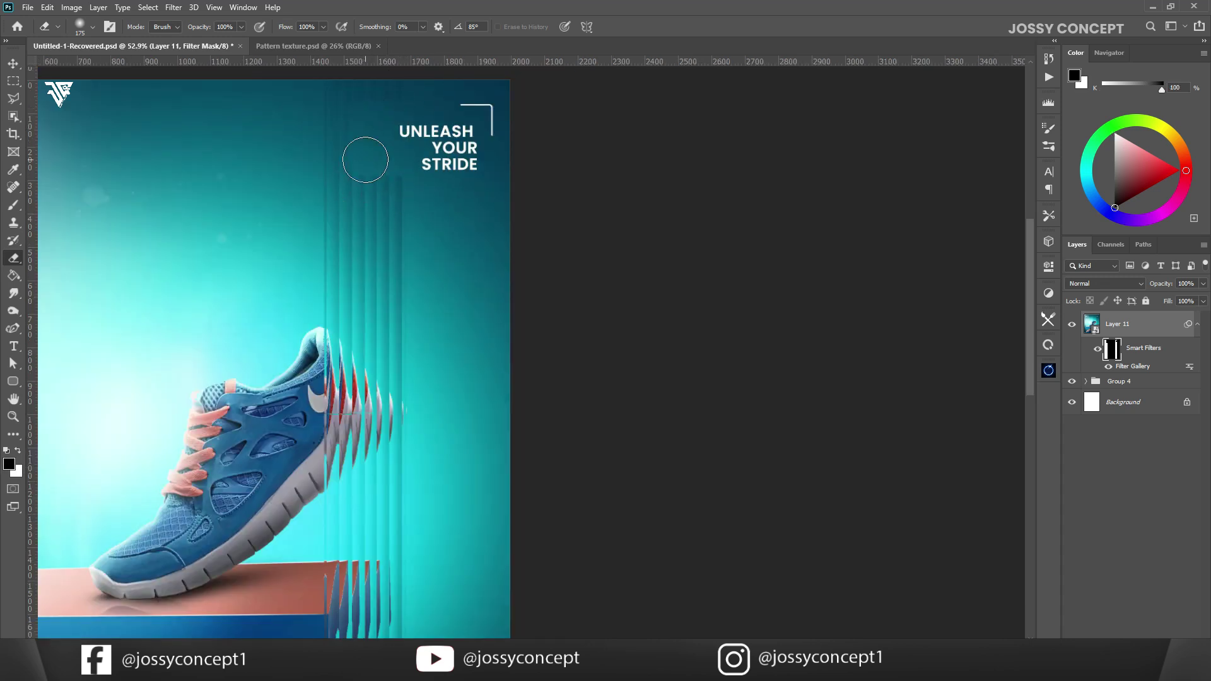
scroll(343, 224, "down", 4)
left_click(173, 7)
left_click(187, 94)
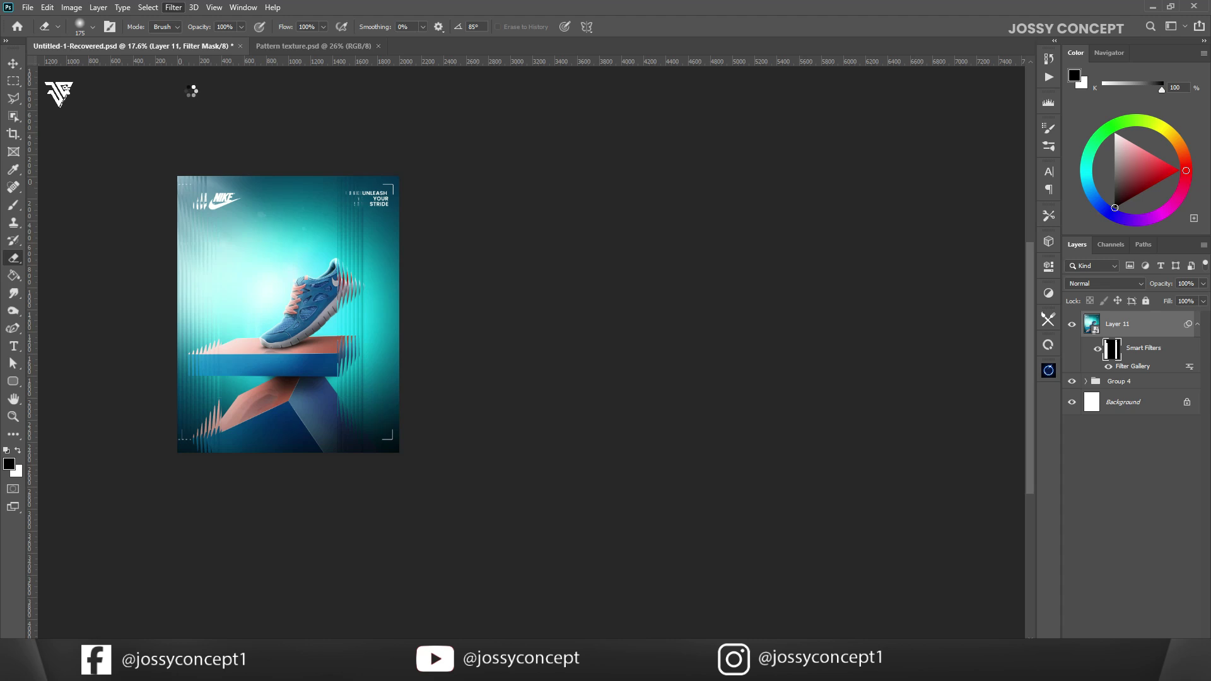
left_click(1167, 648)
left_click_drag(1111, 376, 1132, 333)
left_click(1138, 327)
left_click(1137, 648)
left_click(1125, 426)
right_click(1130, 327)
left_click(1095, 314)
left_click(1187, 352)
left_click_drag(1110, 376, 1121, 329)
left_click(13, 277)
left_click(252, 278)
left_click(13, 64)
right_click(1137, 325)
left_click(1030, 290)
left_click_drag(1188, 351, 1193, 334)
left_click(1073, 324)
- Try to strengthen the contrast of Layer 11 with the Camera Raw filter
left_click(173, 9)
left_click(198, 81)
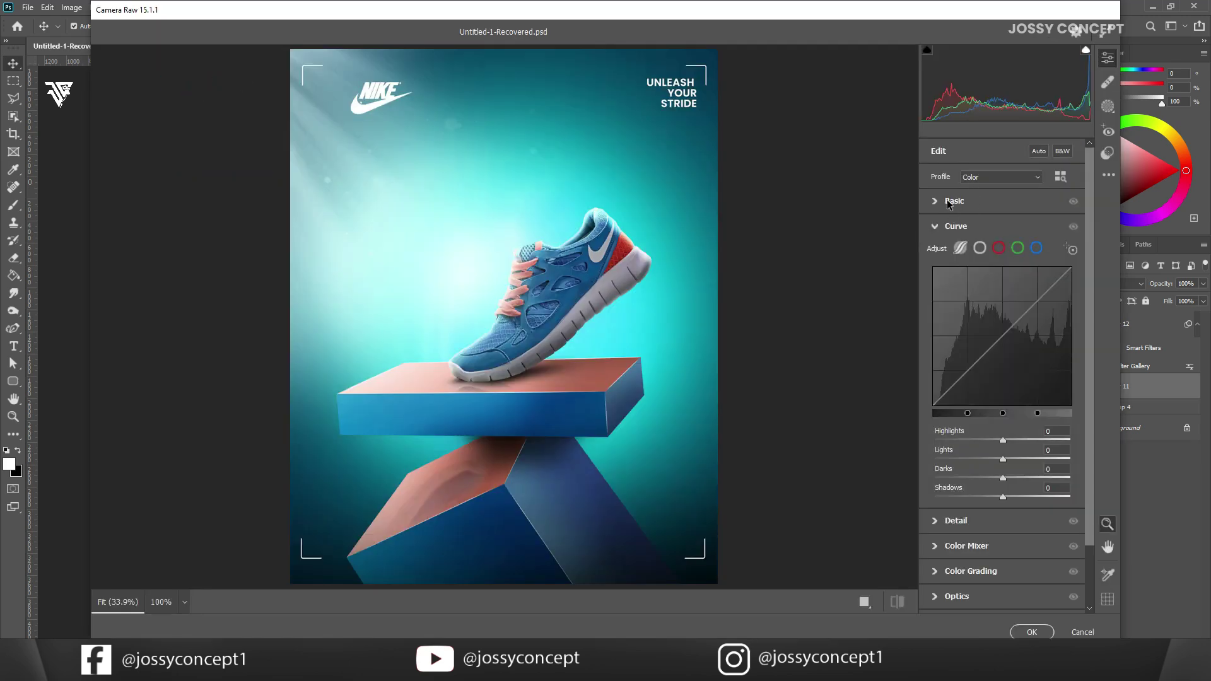
left_click(953, 201)
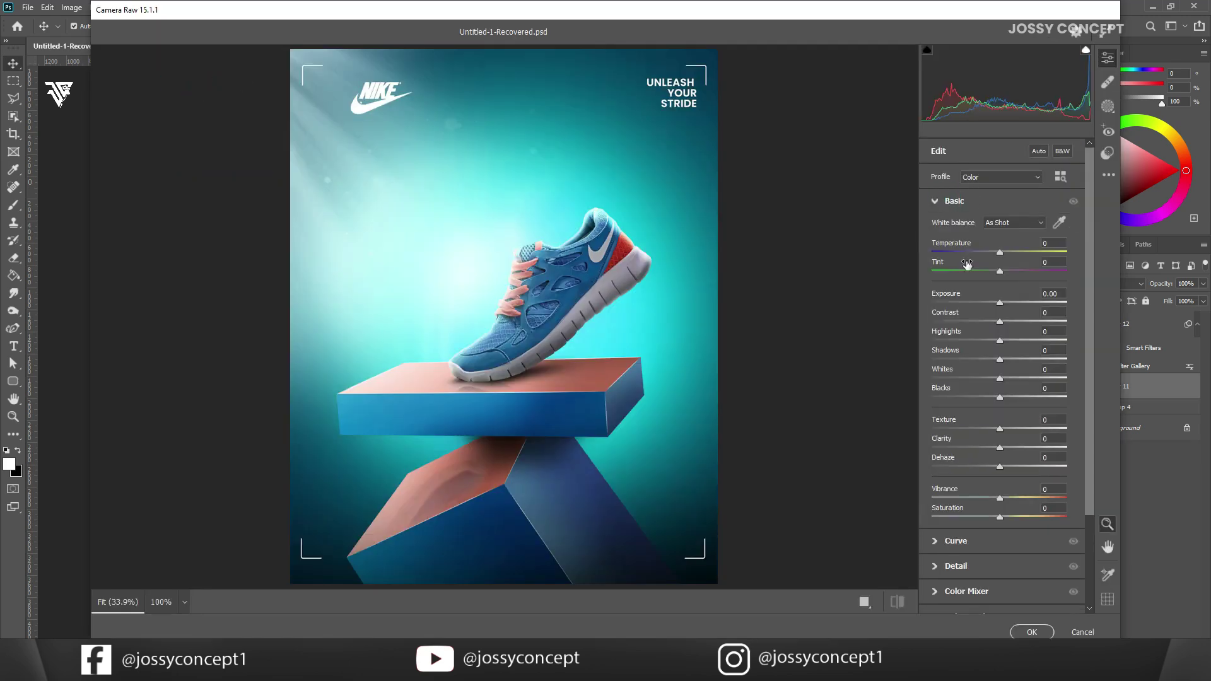
left_click_drag(1000, 321, 1030, 323)
scroll(1033, 326, "down", 2)
- Try a stronger tone curve with highlights +17, lights +11 and shadows -10
left_click(956, 452)
left_click(956, 226)
left_click_drag(1003, 440, 996, 499)
scroll(425, 322, "down", 1)
scroll(425, 322, "up", 1)
scroll(970, 453, "down", 2)
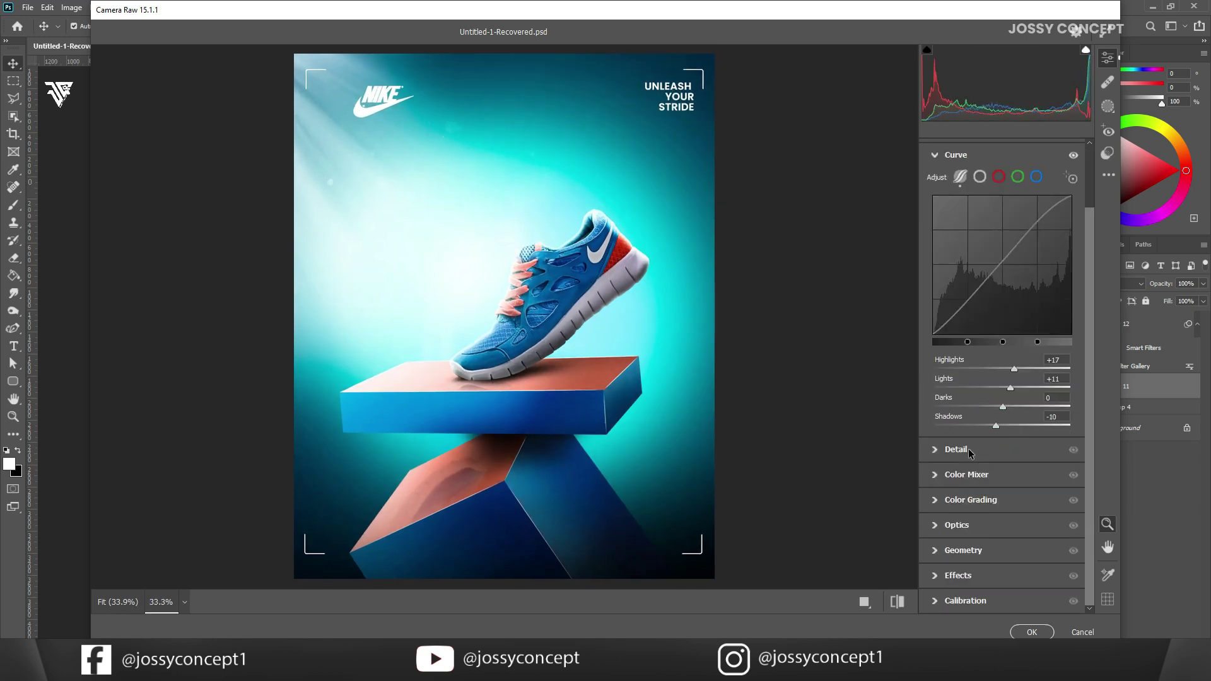
- Try Color Mixer hues of reds -3, oranges +1 and blues +6, and apply the Camera Raw filter
left_click(940, 474)
left_click_drag(1000, 444, 1004, 444)
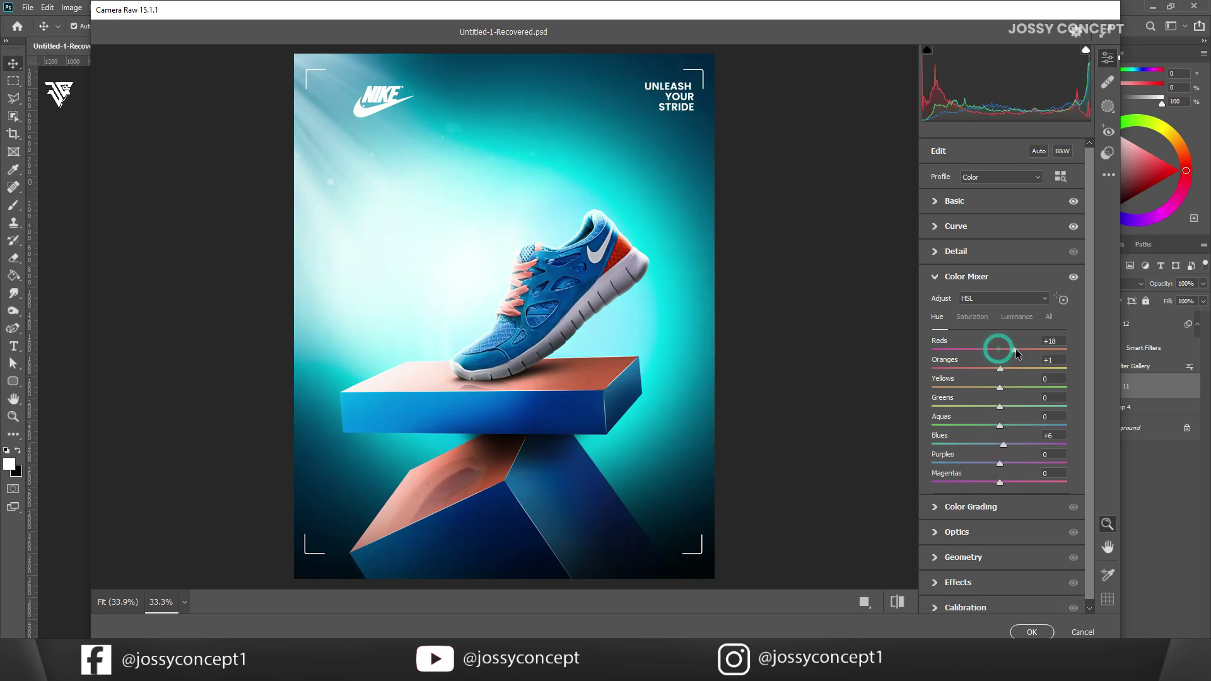
left_click_drag(992, 349, 998, 350)
scroll(987, 456, "down", 1)
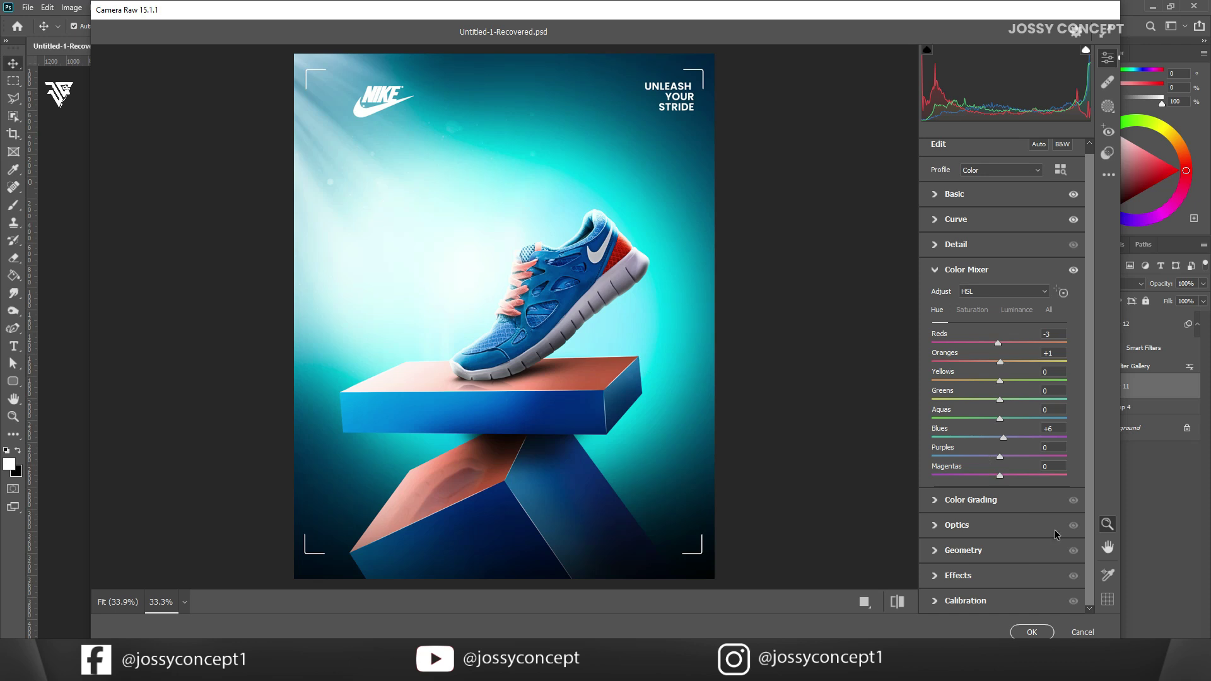
left_click(1027, 632)
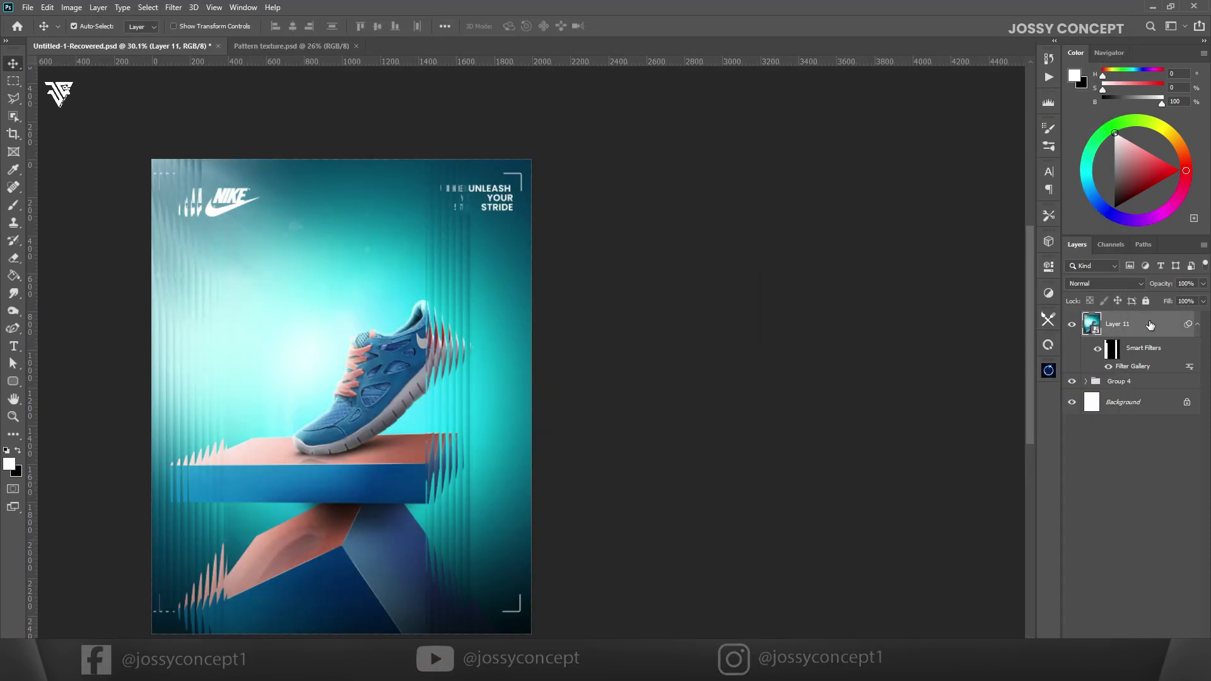
- Turn a duplicate of the glass-effect Layer 11 into a plain smart object and hide the original layer
right_click(1144, 339)
left_click(927, 250)
left_click(1072, 349)
- Use the Camera Raw filter on Layer 11 copy with contrast +45 and exposure +0.20
left_click(174, 7)
left_click(209, 83)
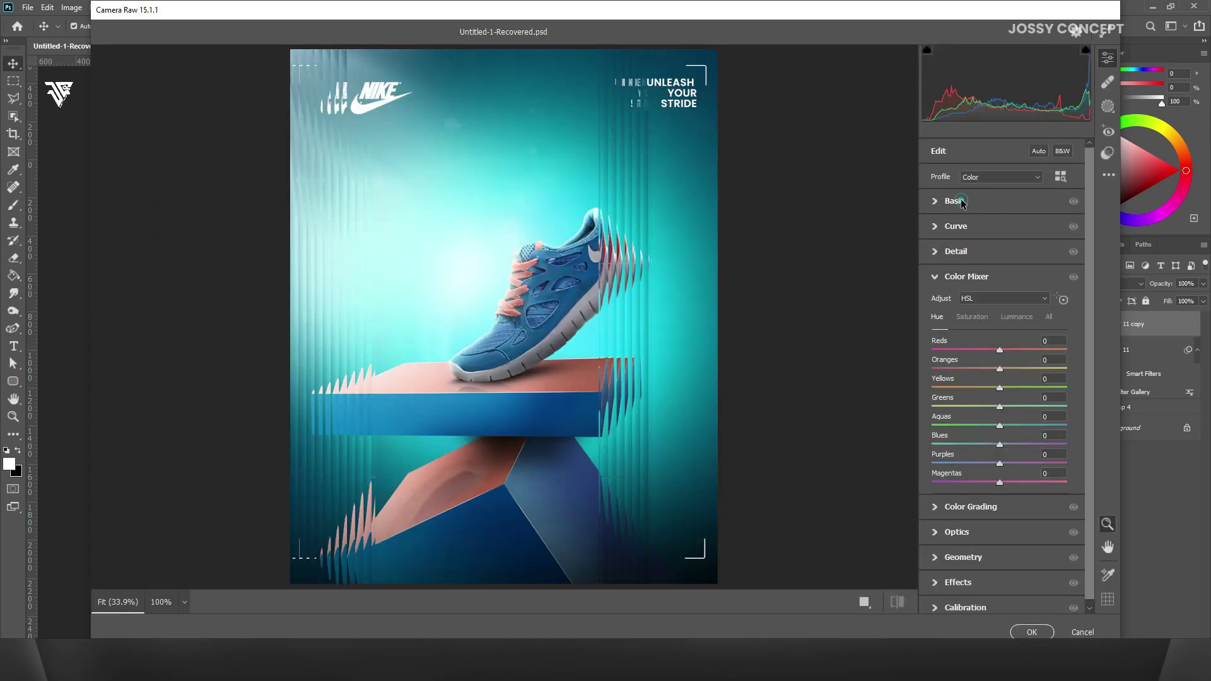
left_click(959, 200)
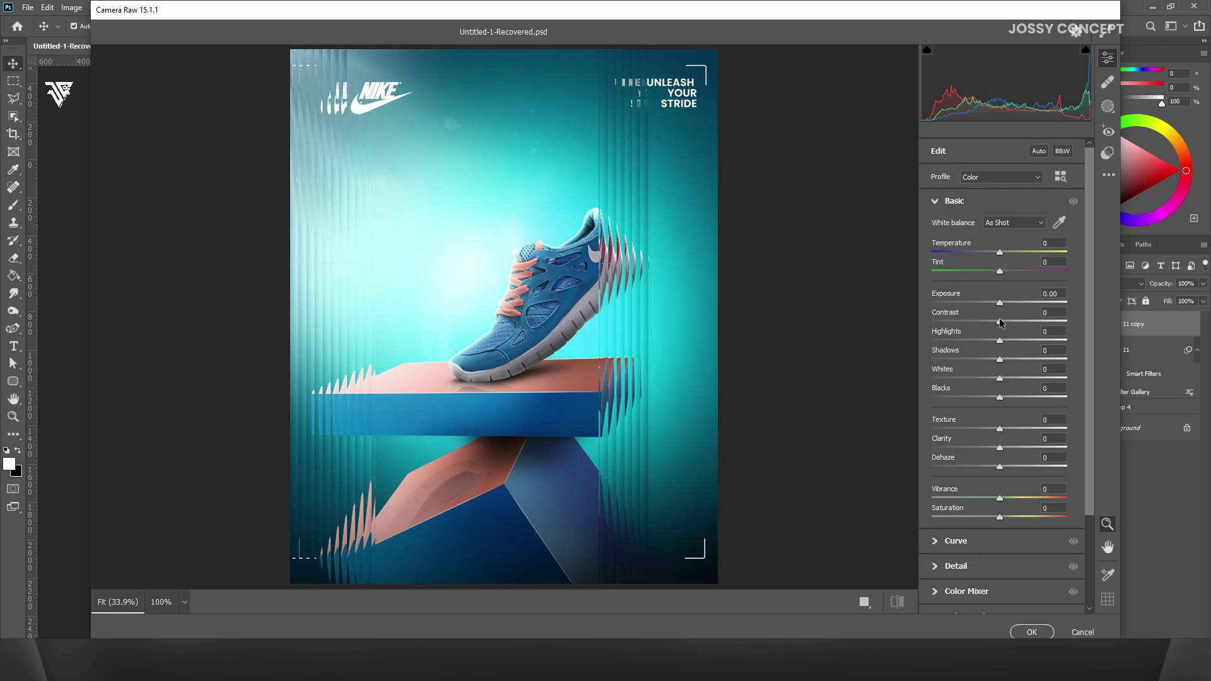
left_click_drag(1000, 322, 1033, 323)
scroll(1033, 323, "down", 3)
left_click_drag(1000, 186, 1004, 190)
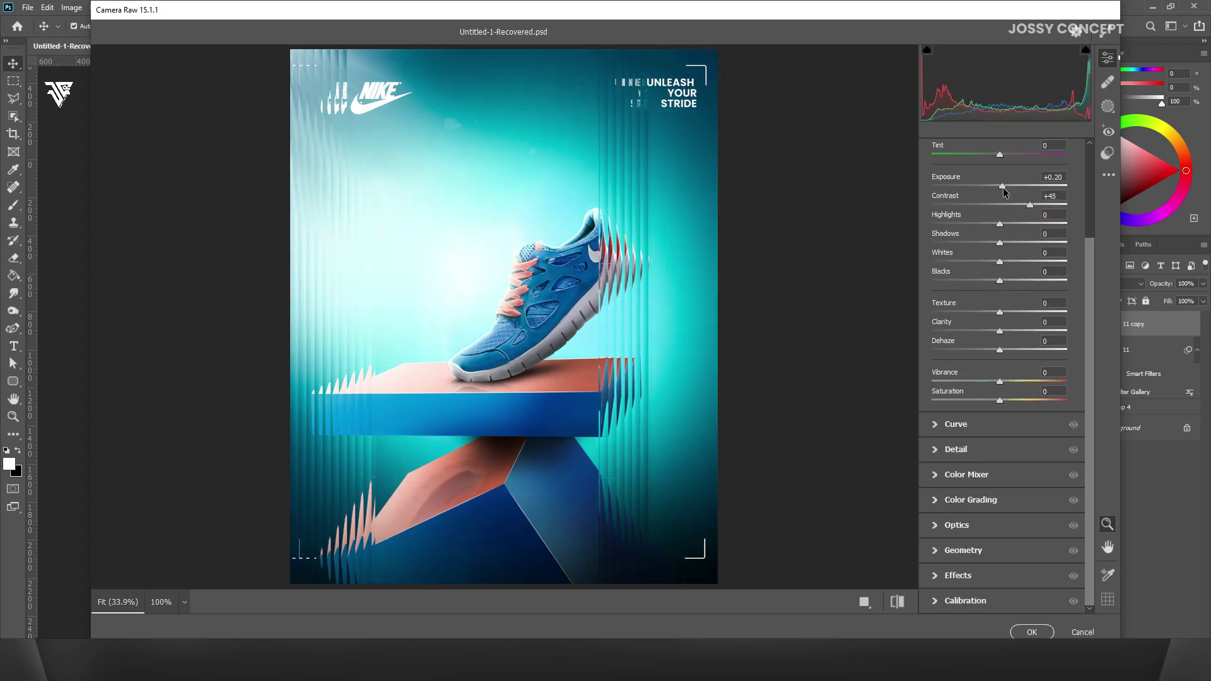
- Adjust the tone curve, shift the Color Mixer hues to oranges -11 and blues +8 along with the reds, and apply the filter
left_click(942, 432)
left_click_drag(1003, 459, 1006, 449)
left_click(952, 546)
left_click_drag(1000, 369, 993, 383)
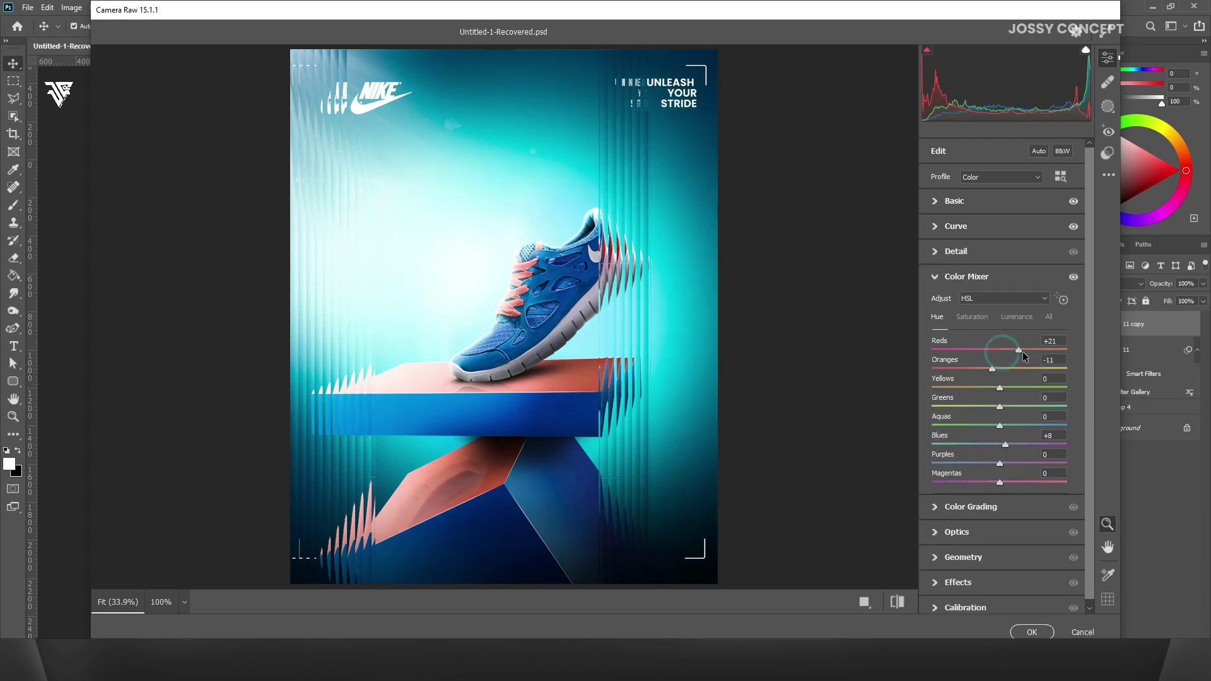
left_click(1032, 632)
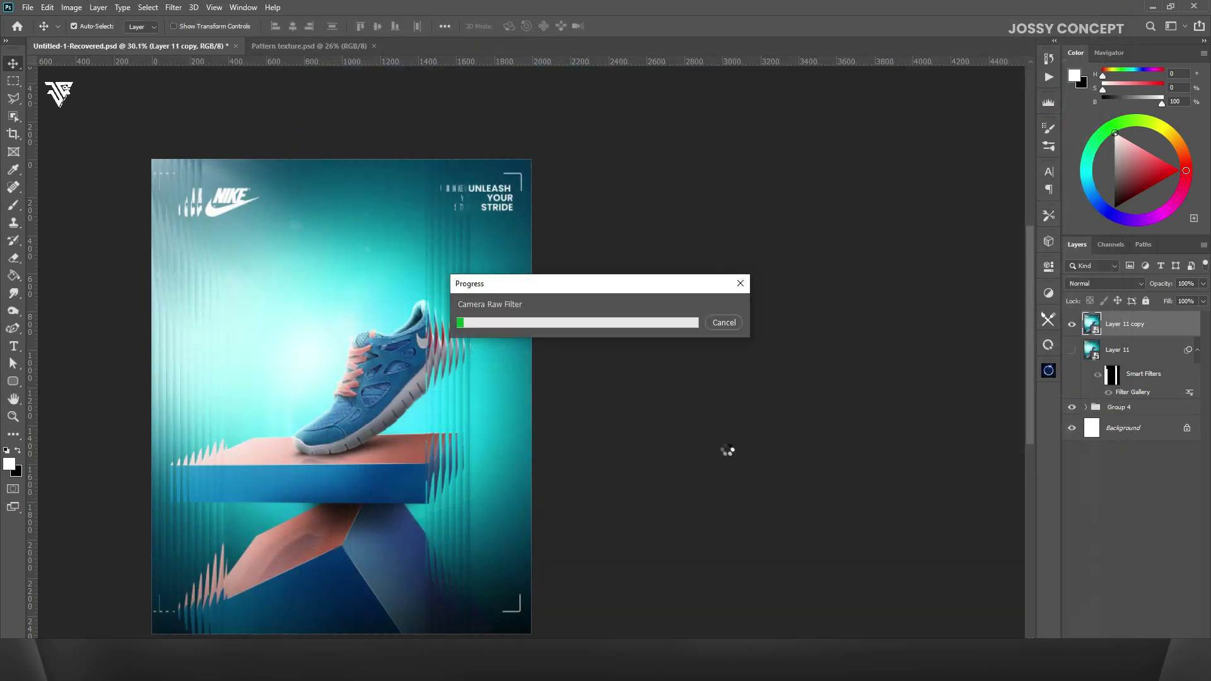
- Erase the glass effect around the slogan on the Filter Gallery mask of Layer 11
scroll(711, 400, "down", 3)
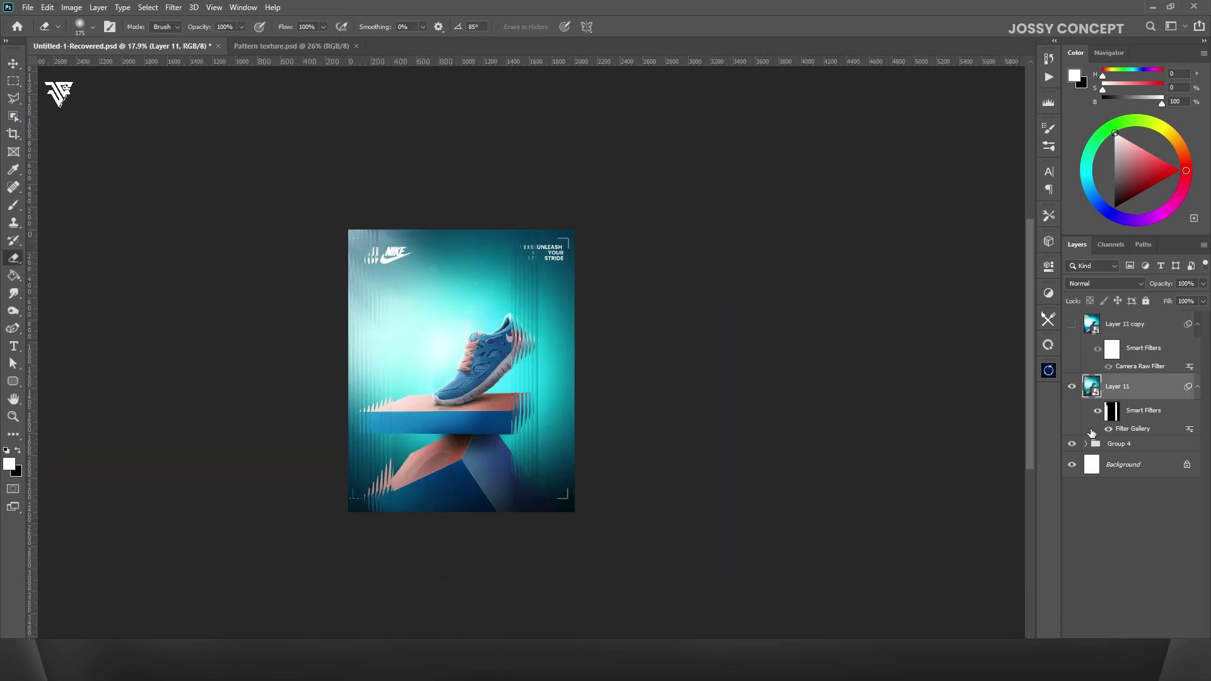
right_click(1114, 412)
left_click(1114, 410)
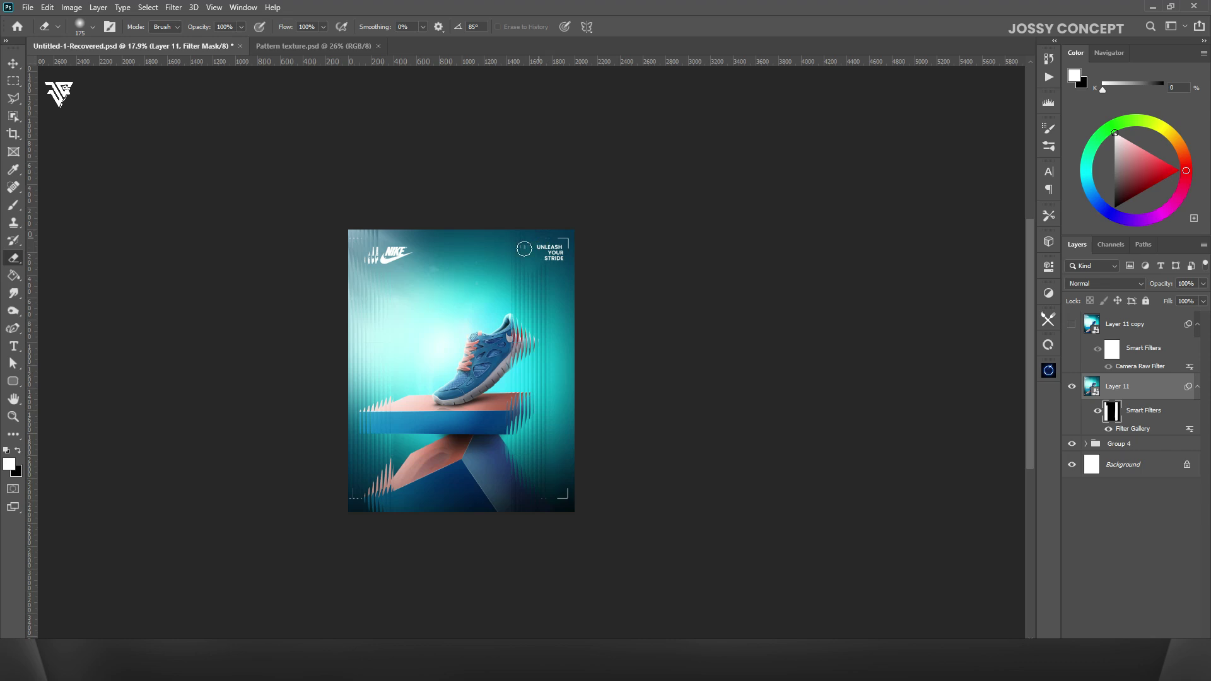
scroll(541, 254, "up", 5)
scroll(514, 227, "down", 5)
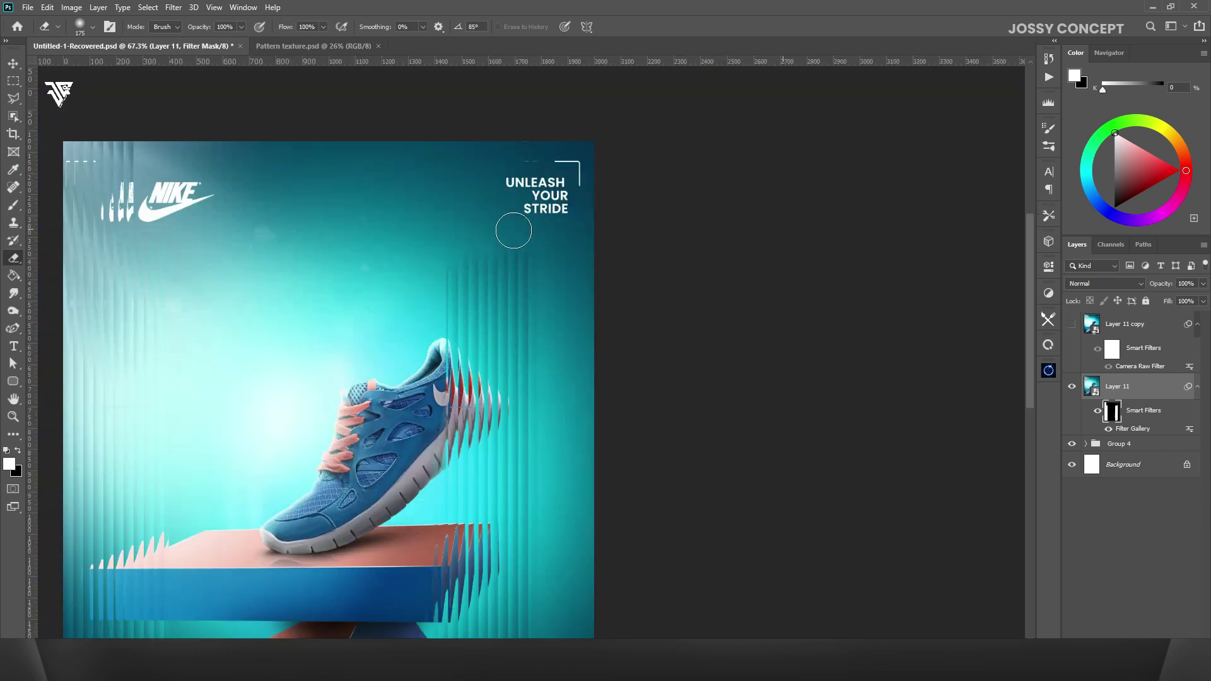
- Remove all glass effect from the poster's right side by erasing the filter mask inside a full-height selection with a 1100 px eraser
scroll(524, 250, "down", 2)
left_click(7, 80)
left_click_drag(476, 184, 545, 530)
left_click(11, 258)
key("bracketright")
key("bracketright")
key("bracketright")
key("bracketright")
key("bracketright")
key("bracketright")
key("bracketright")
key("bracketright")
key("bracketright")
key("bracketright")
key("bracketright")
left_click_drag(492, 216, 521, 593)
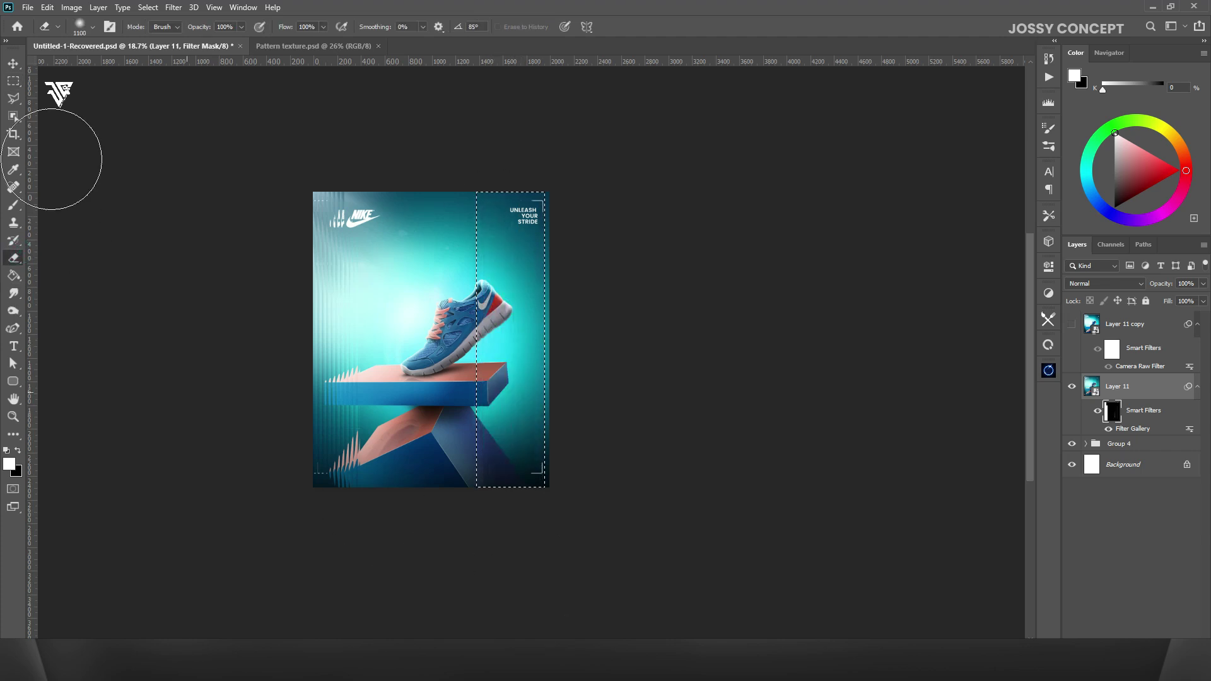
- Try to reveal the glass effect in a narrow full-height strip across the shoe's heel
key("m")
key("ctrl+d")
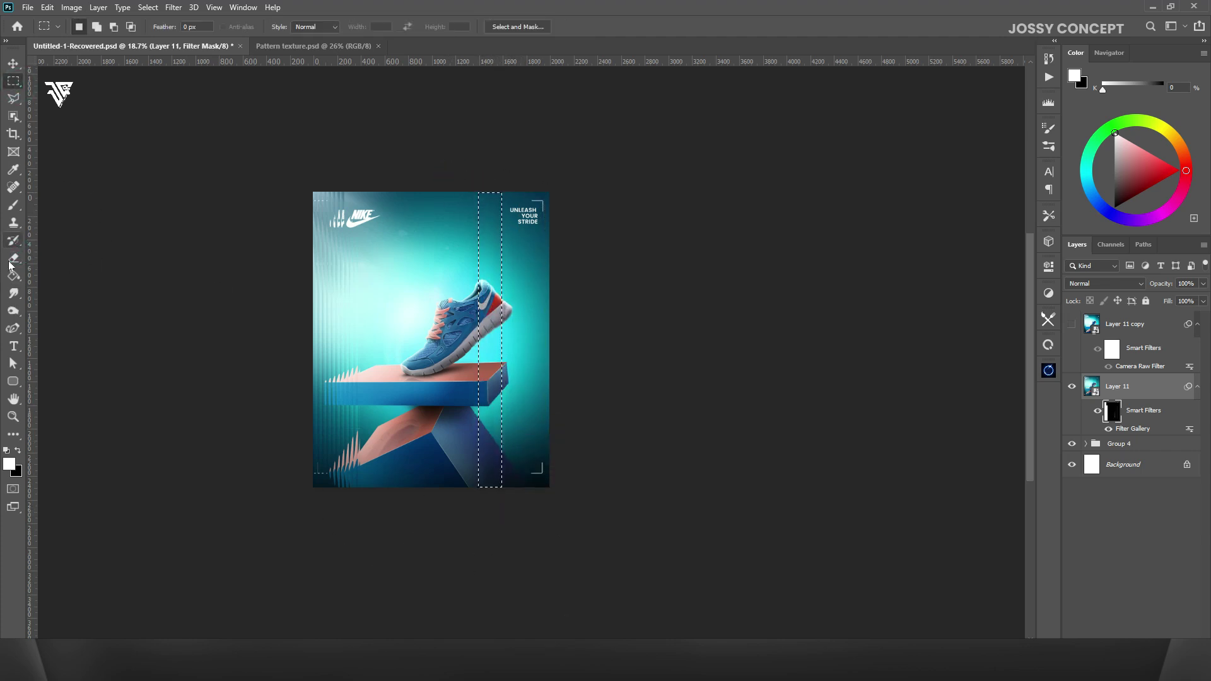
left_click(10, 260)
left_click_drag(465, 227, 474, 560)
key("x")
mouse_move(493, 495)
left_mouse_down()
mouse_move(523, 120)
mouse_move(457, 301)
left_mouse_up()
- Try to remove the glass effect around the Nike logo inside a full-height selection with a 300 px eraser
scroll(402, 304, "down", 5)
scroll(363, 476, "up", 8)
scroll(367, 146, "up", 1)
key("bracketleft")
left_click(15, 82)
mouse_move(369, 127)
left_mouse_down()
mouse_move(414, 278)
mouse_move(459, 560)
left_mouse_up()
left_click(13, 257)
key("x")
mouse_move(380, 487)
left_mouse_down()
mouse_move(392, 586)
mouse_move(373, 161)
mouse_move(371, 580)
left_mouse_up()
- Restore the glass effect around the Nike logo and remove the glass strip over the shoe's heel
scroll(619, 503, "down", 1)
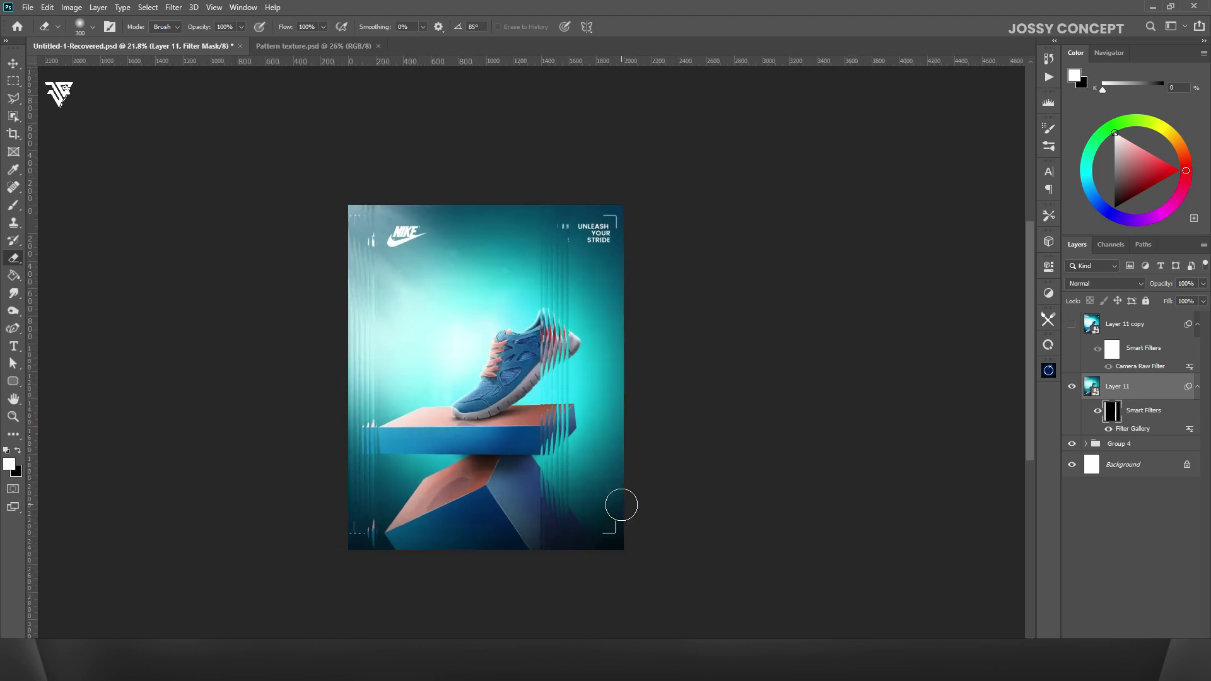
scroll(619, 503, "up", 2)
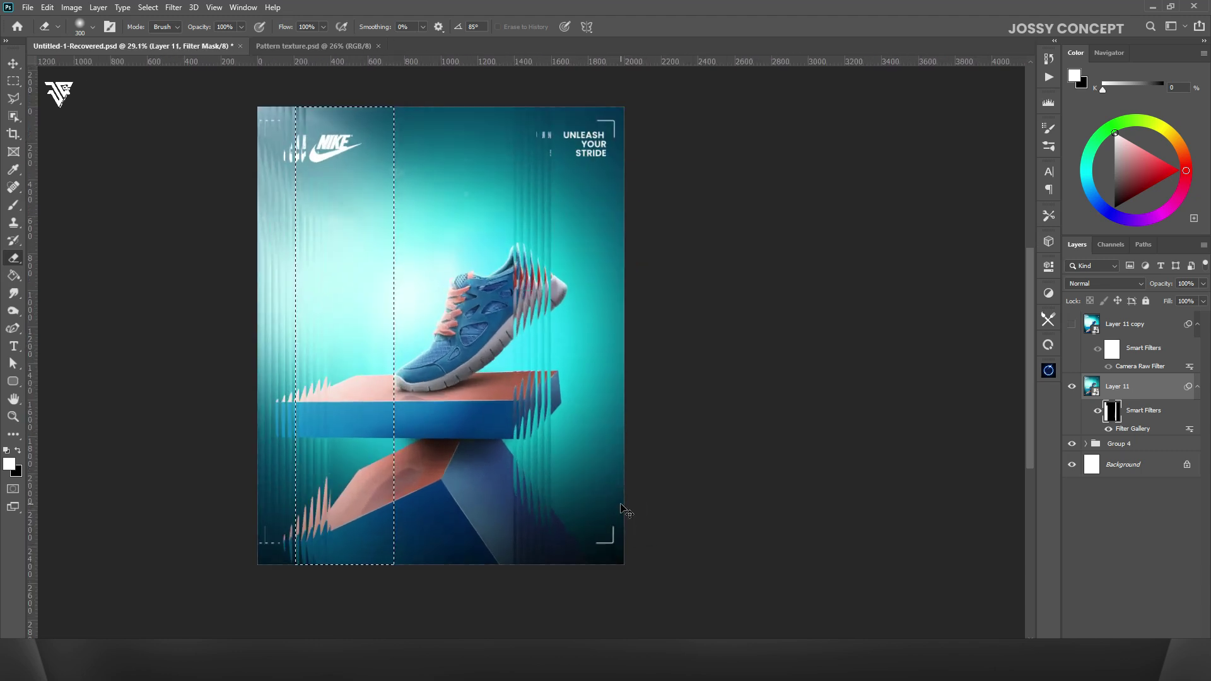
left_click_drag(536, 117, 540, 581)
- Duplicate Layer 11, hide the original, and convert the duplicate into a plain smart object
key("ctrl+j")
left_click(1071, 449)
right_click(1130, 385)
left_click(1009, 241)
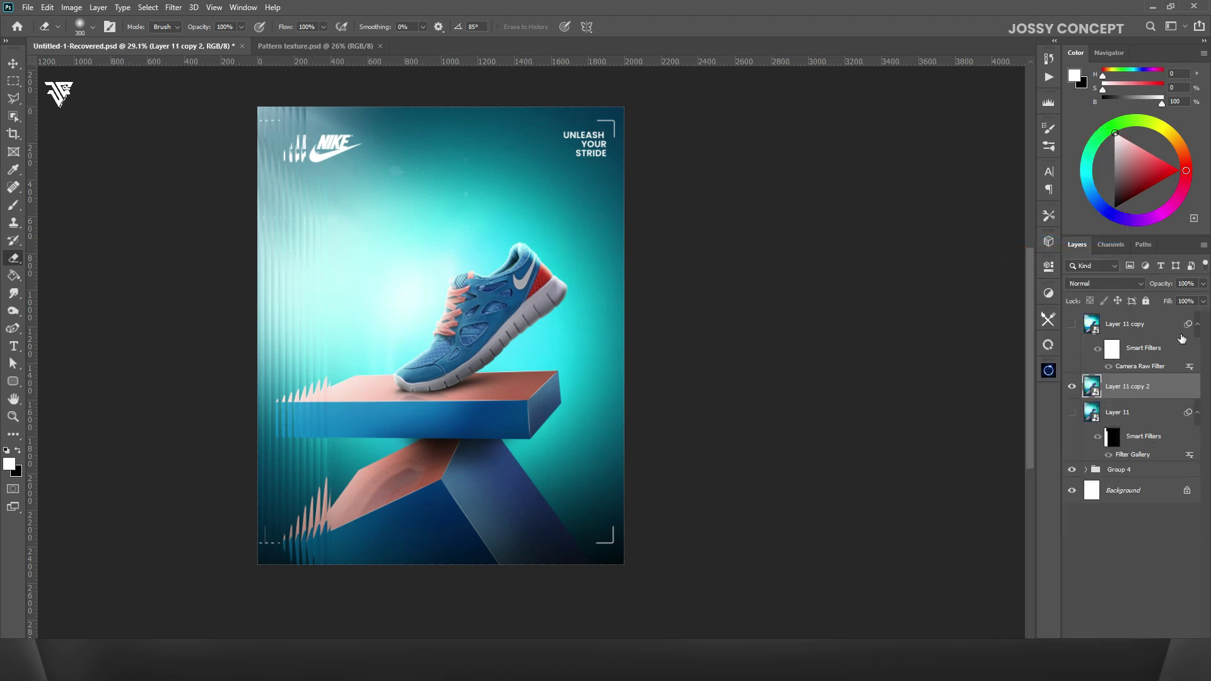
- Give Layer 11 copy 2 the Camera Raw adjustments made on Layer 11 copy
scroll(576, 319, "down", 5)
left_click(172, 7)
left_click(1128, 345)
- Apply an Iris Blur to Layer 11 copy 2
left_click(171, 7)
mouse_move(310, 163)
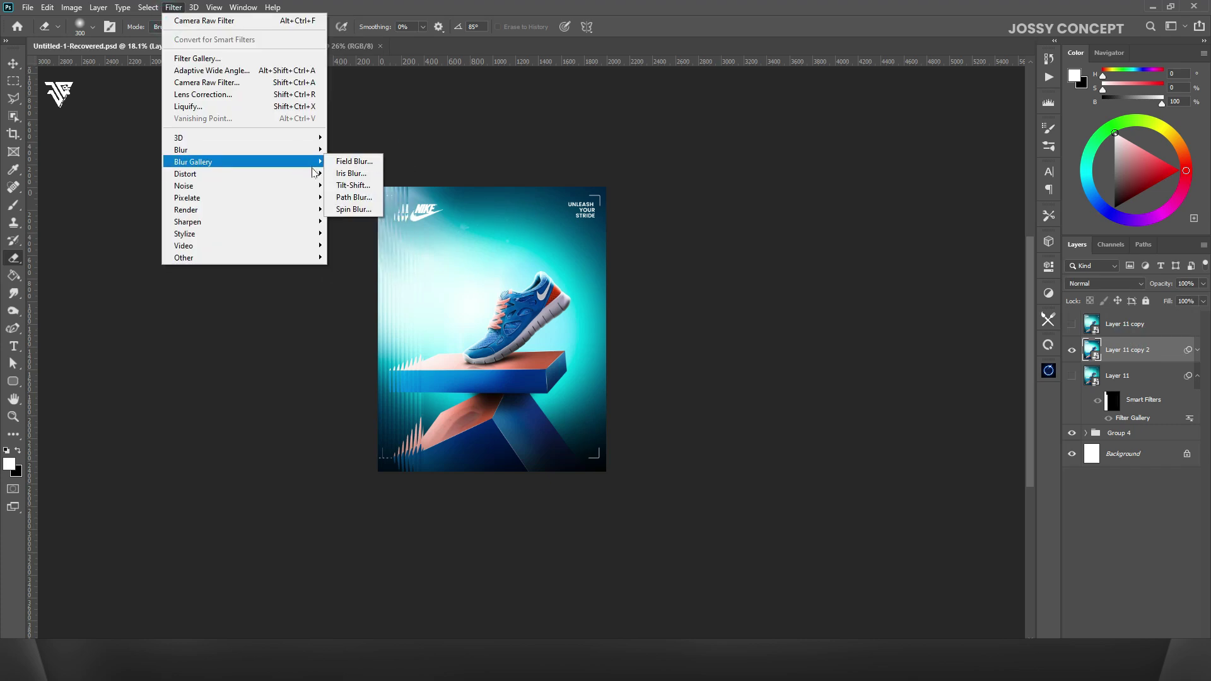
left_click(351, 174)
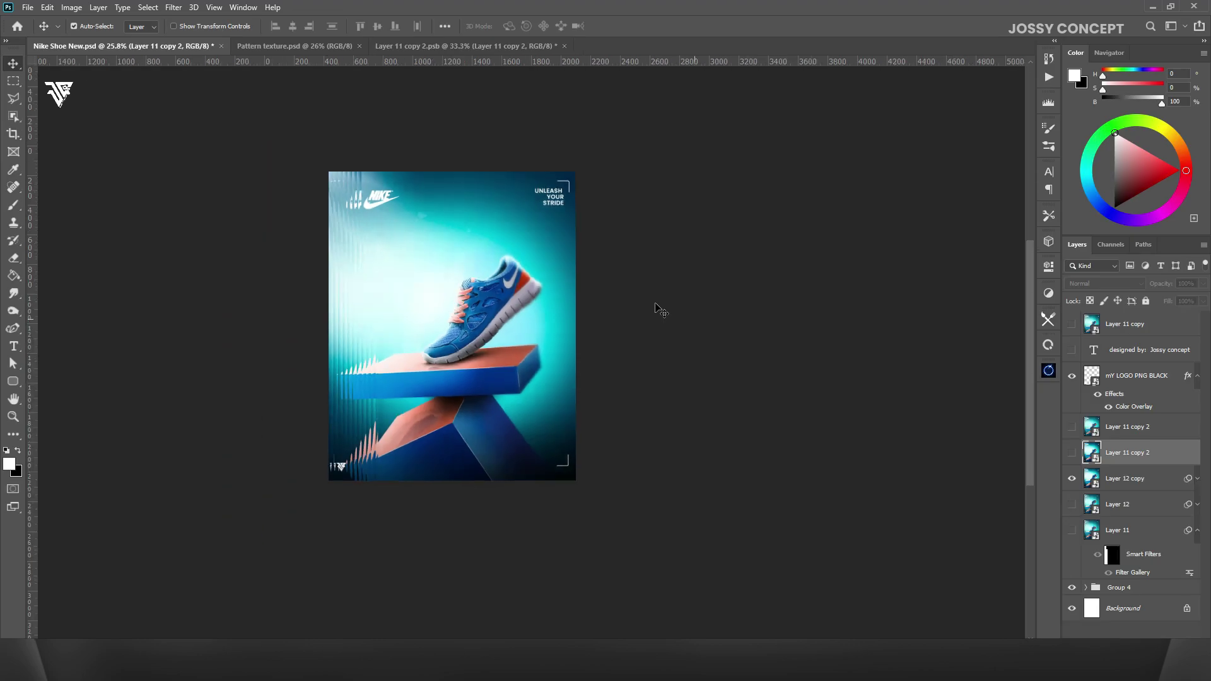
scroll(659, 309, "up", 3)
scroll(131, 174, "up", 4)
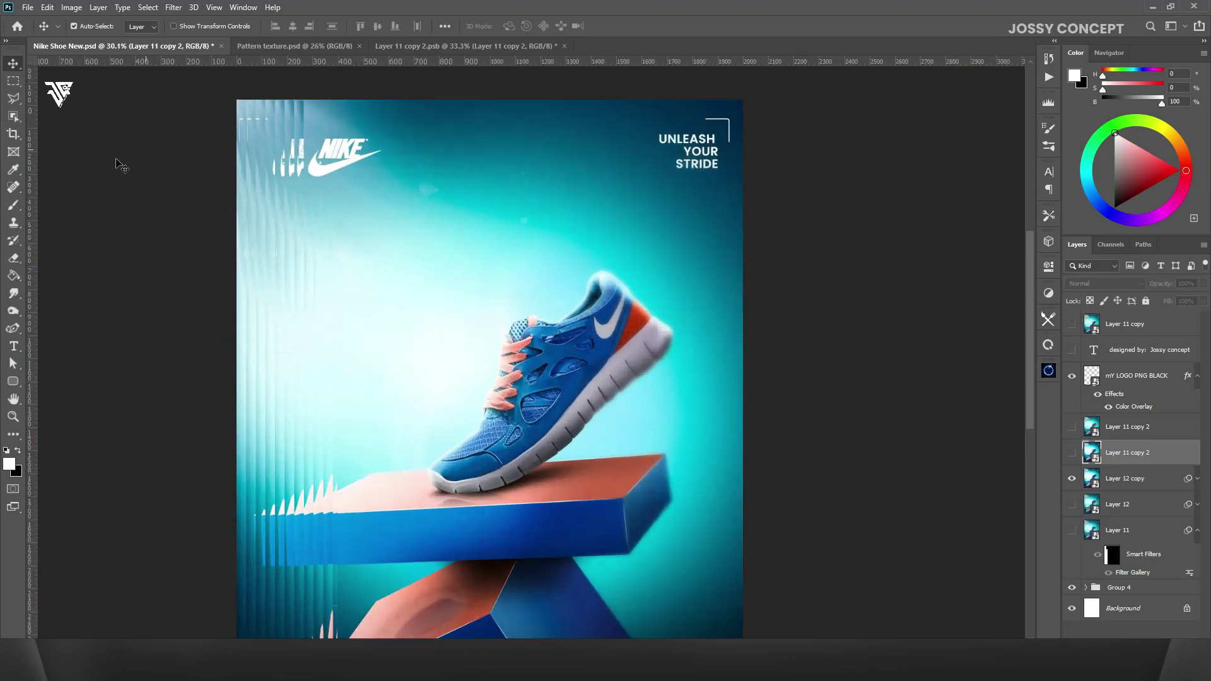
scroll(118, 164, "down", 5)
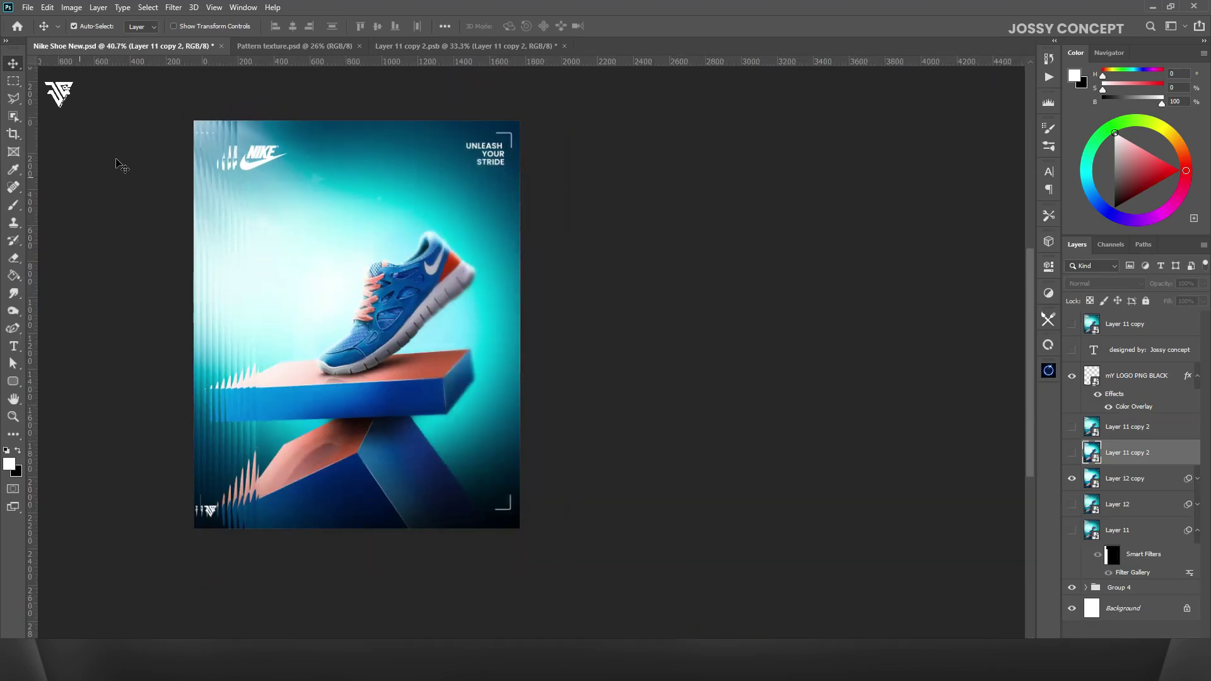
scroll(135, 171, "up", 3)
scroll(138, 168, "down", 2)
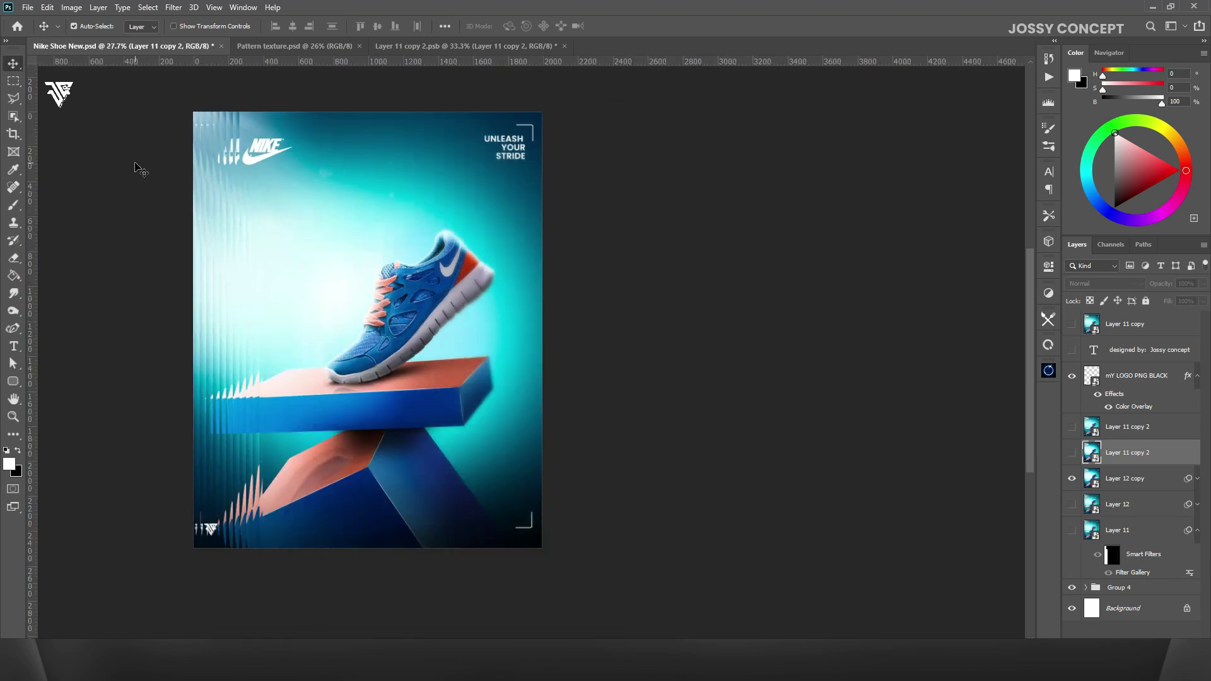